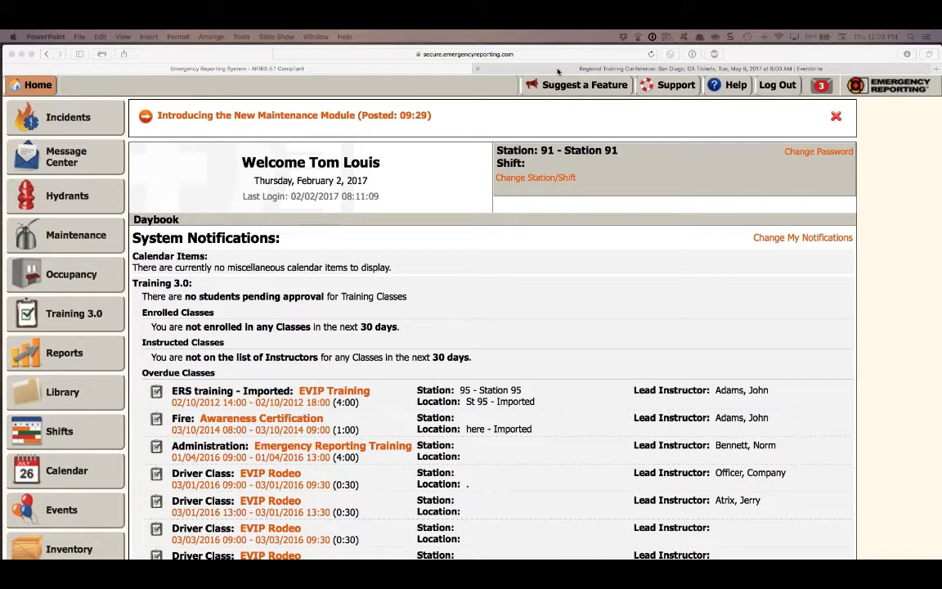
# - Switch to the Eventbrite page for the San Diego Regional Training Conference and show its full web address
pyautogui.click(558, 71)
pyautogui.click(558, 71)
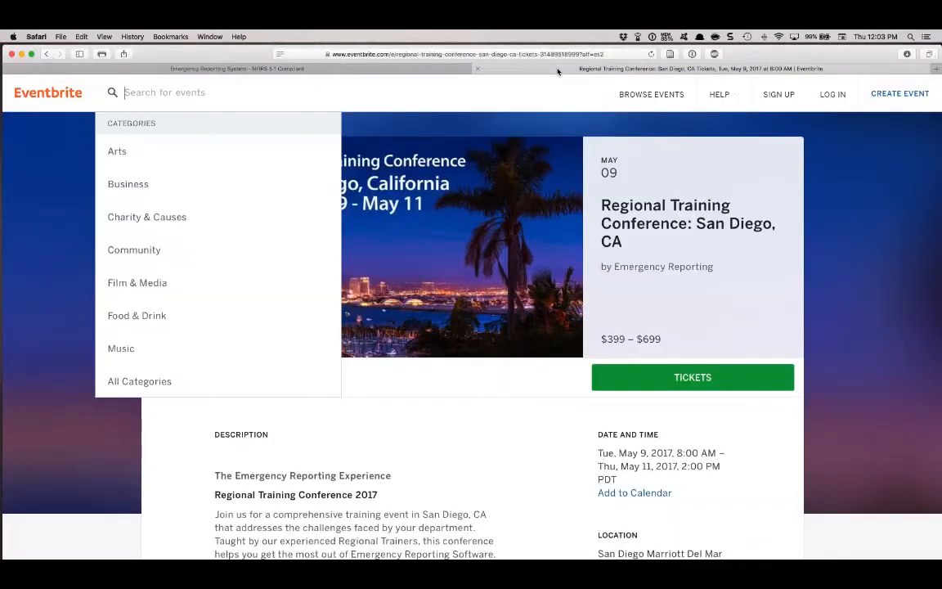
pyautogui.click(489, 136)
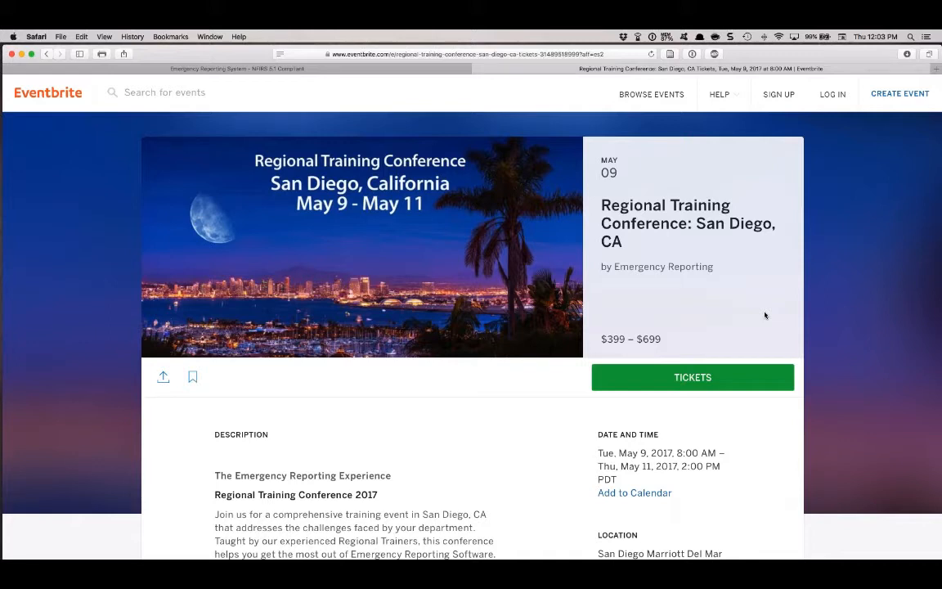
pyautogui.press('super+l')
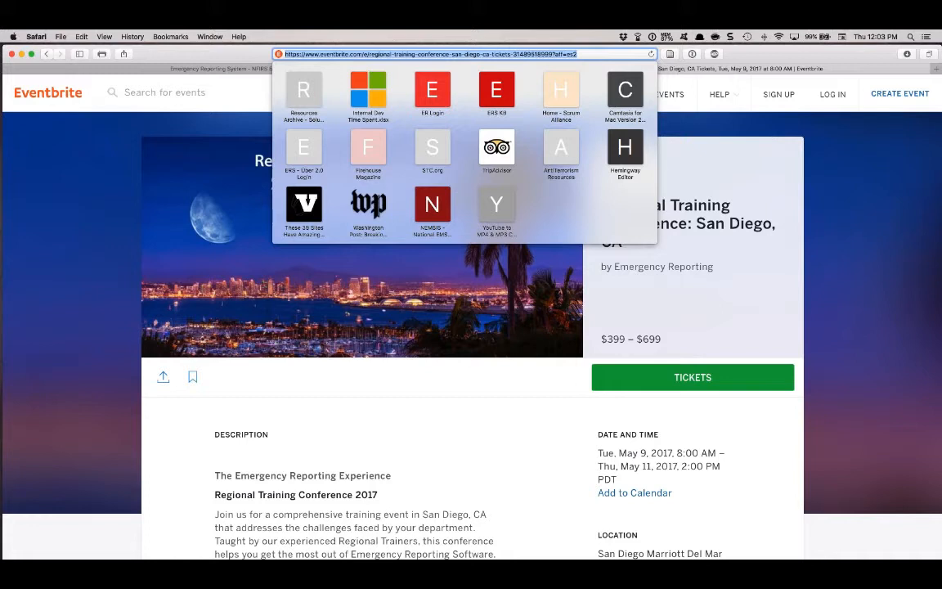
pyautogui.press('Escape')
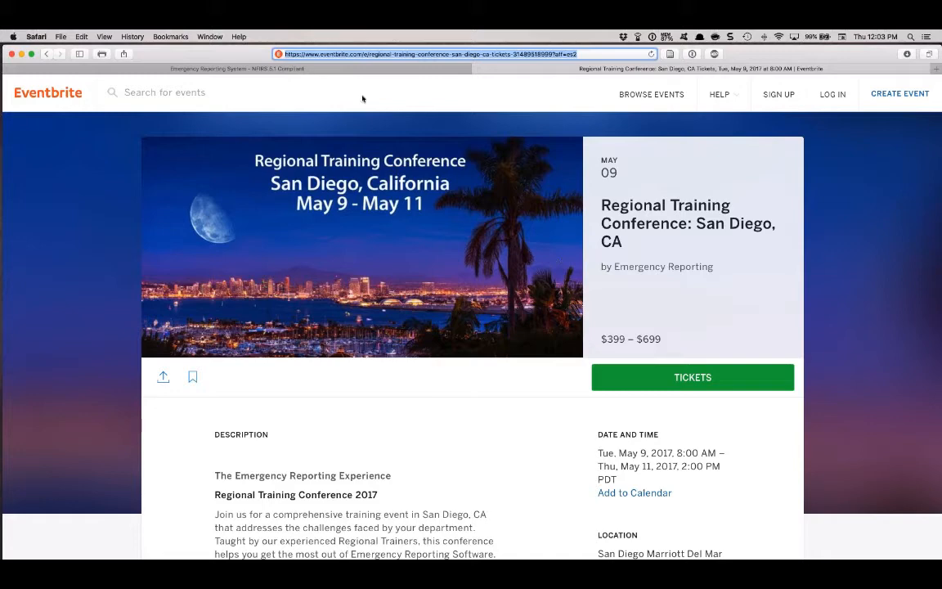
# - Return to the Emergency Reporting site and open the Equipment page of the Maintenance module
pyautogui.click(349, 70)
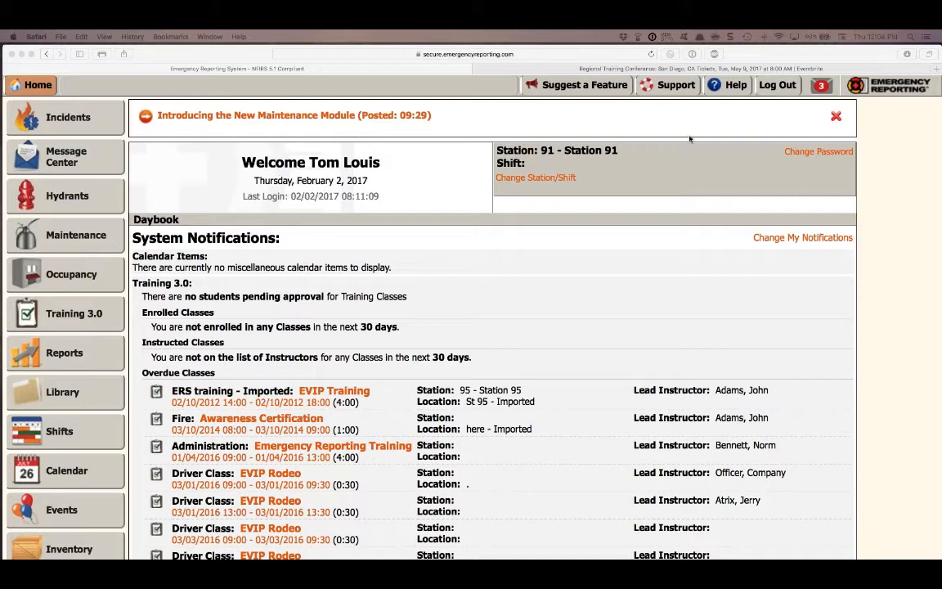
pyautogui.click(66, 231)
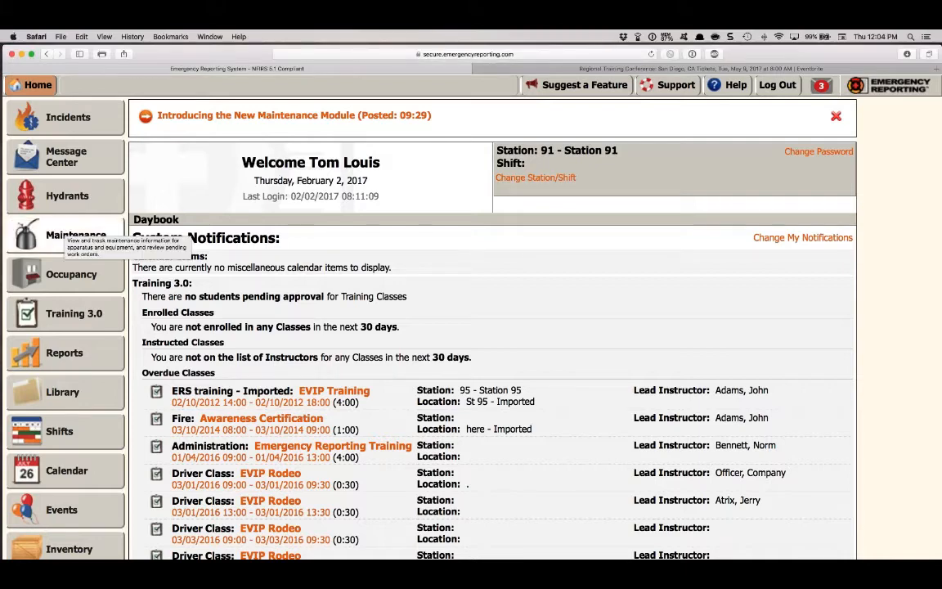
pyautogui.click(69, 233)
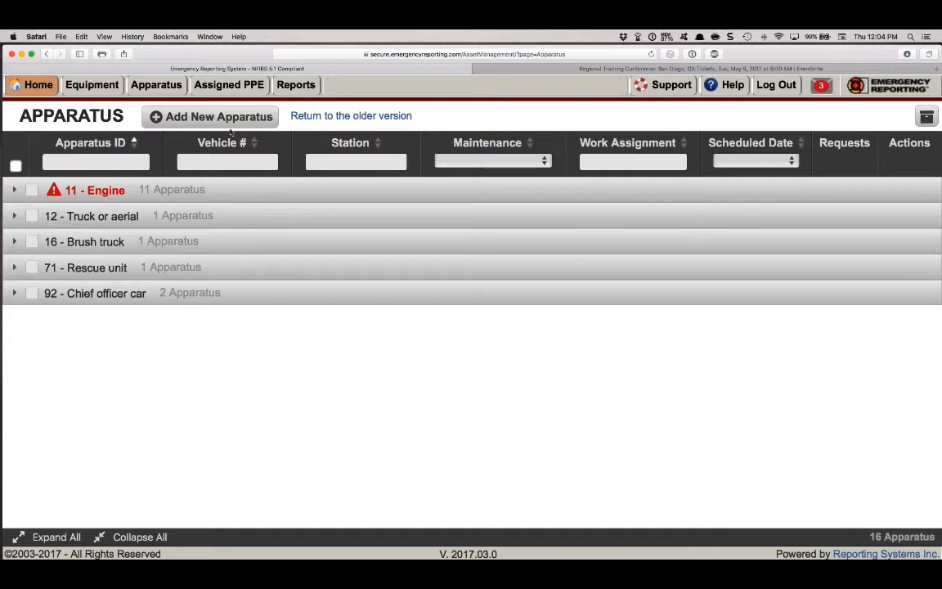
pyautogui.moveTo(31, 91)
pyautogui.click(92, 86)
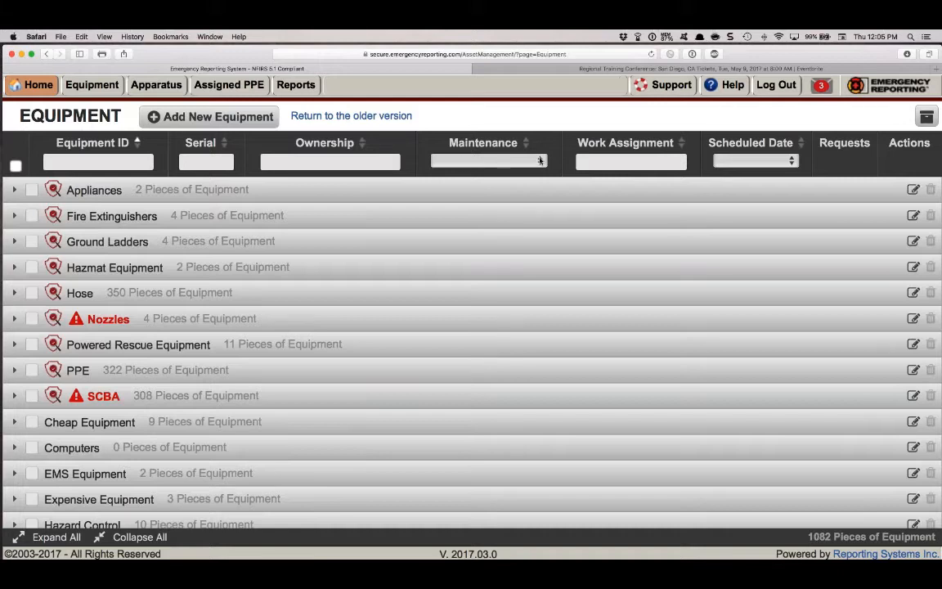
# - Review the Maintenance, Work Assignment and Scheduled Date filters of the equipment list without applying any of them
pyautogui.click(488, 160)
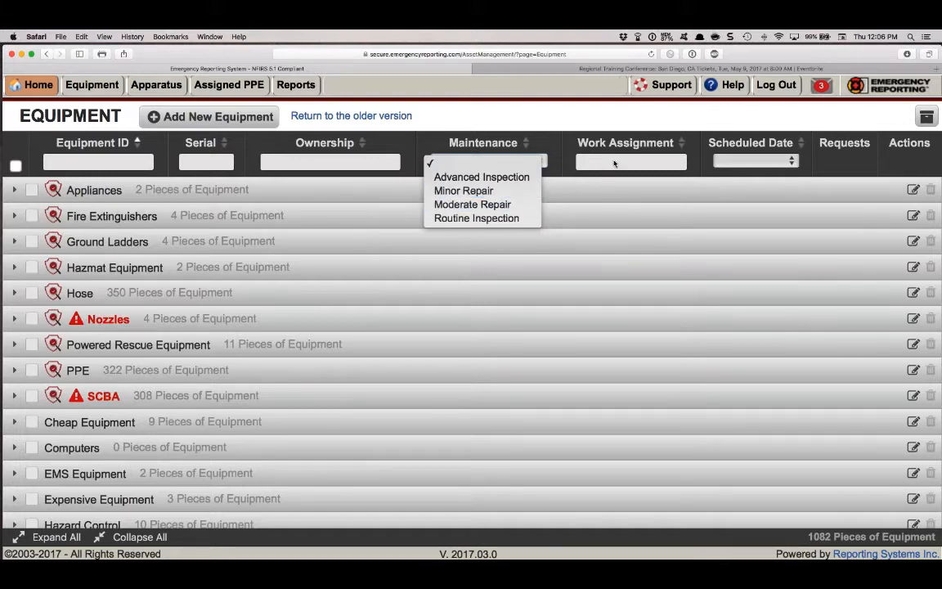
pyautogui.click(554, 149)
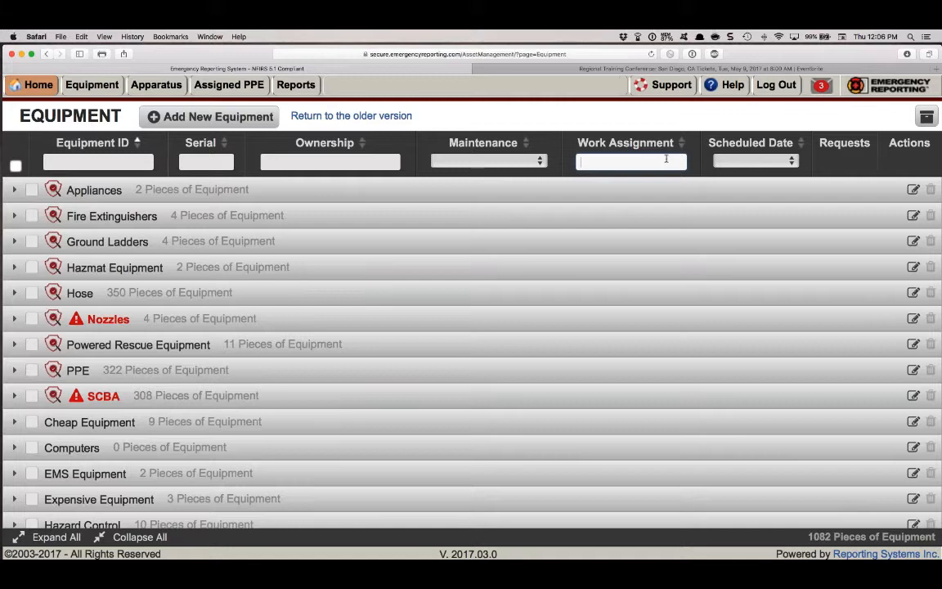
pyautogui.click(792, 160)
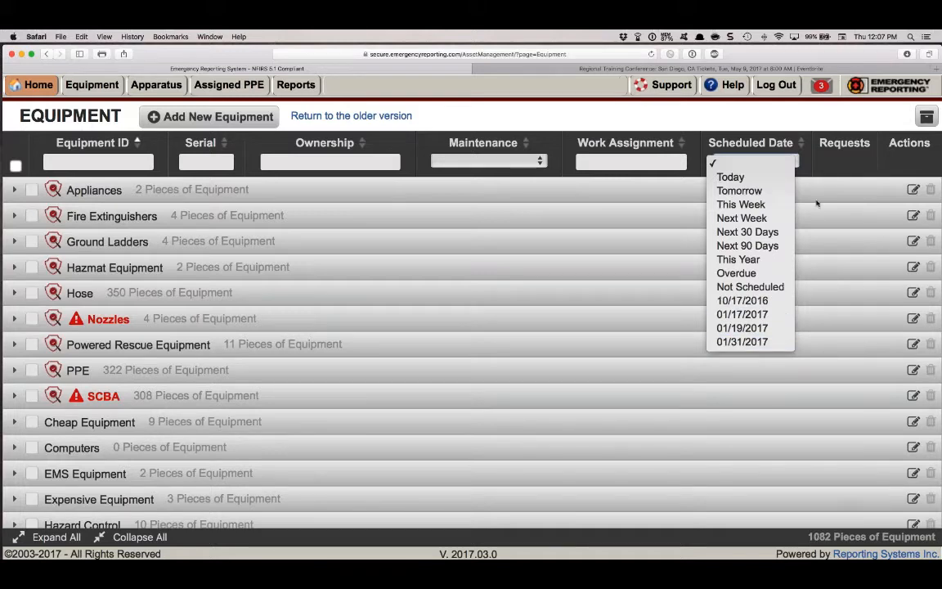
pyautogui.click(755, 138)
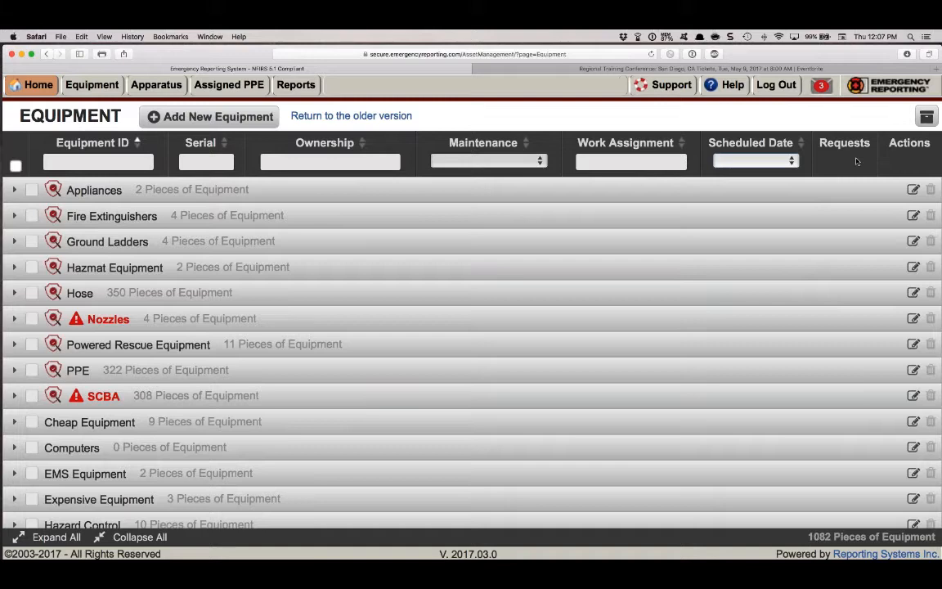
# - Expand the Appliances category to view its equipment and subcategories, and collapse it again
pyautogui.press('super+minus')
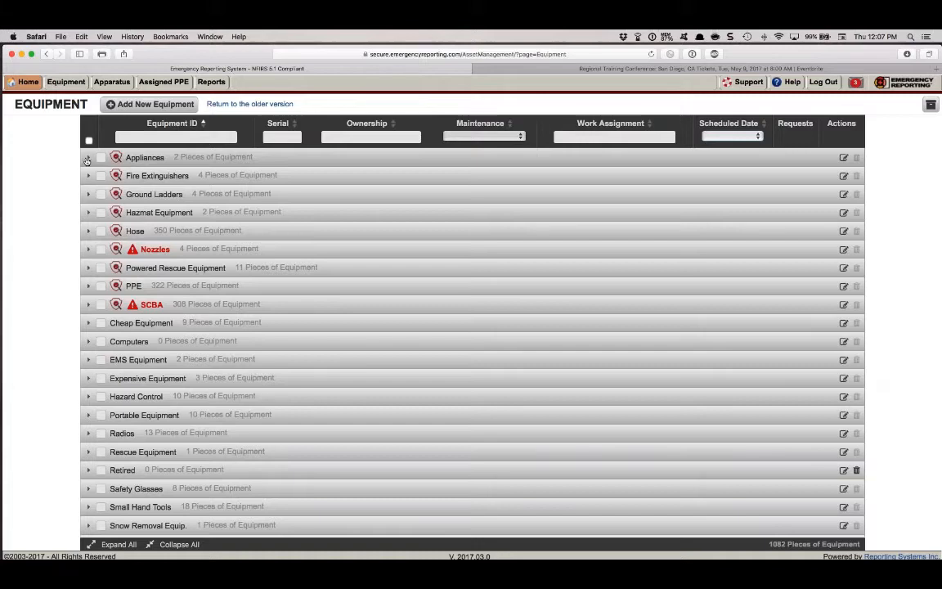
pyautogui.click(88, 159)
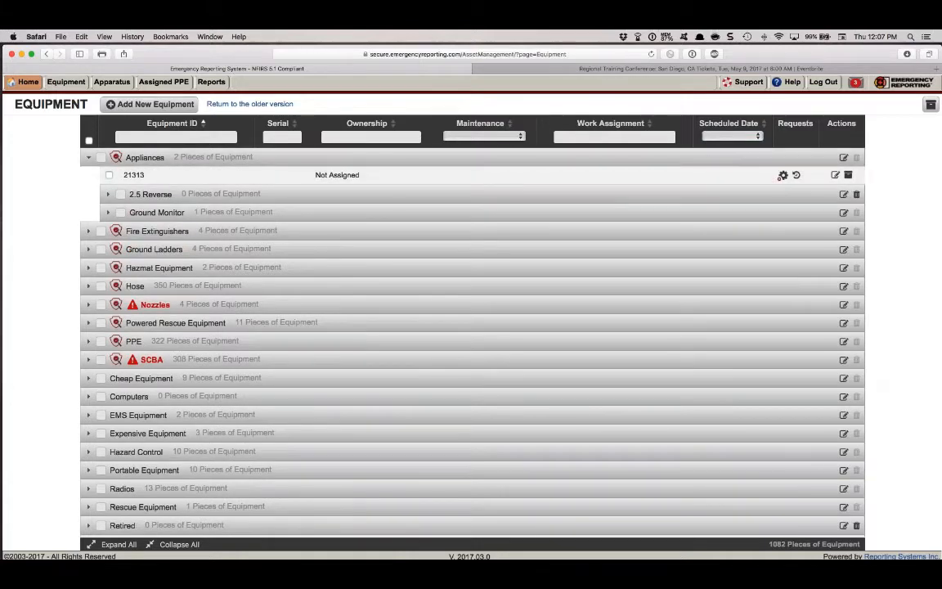
pyautogui.press('super+equal')
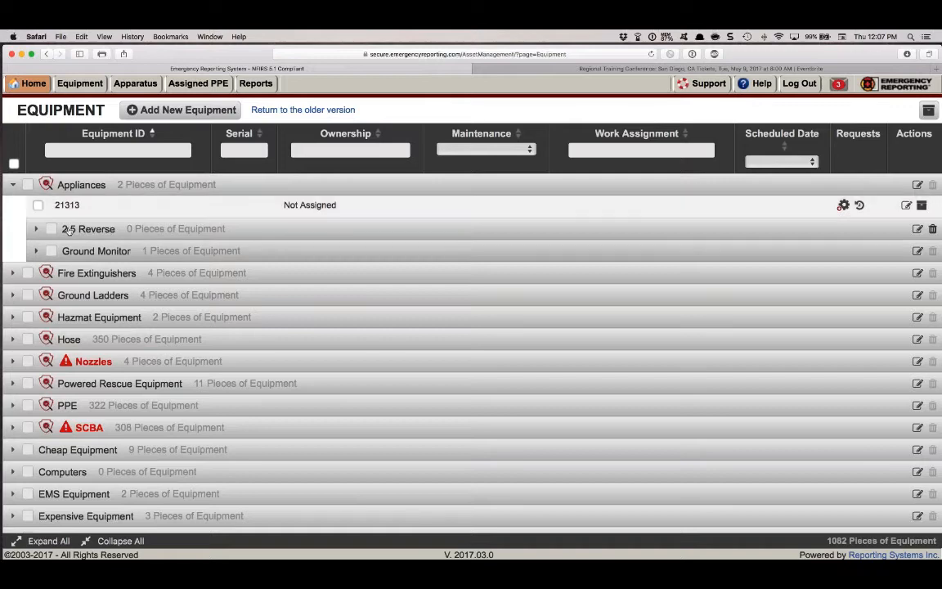
pyautogui.click(13, 185)
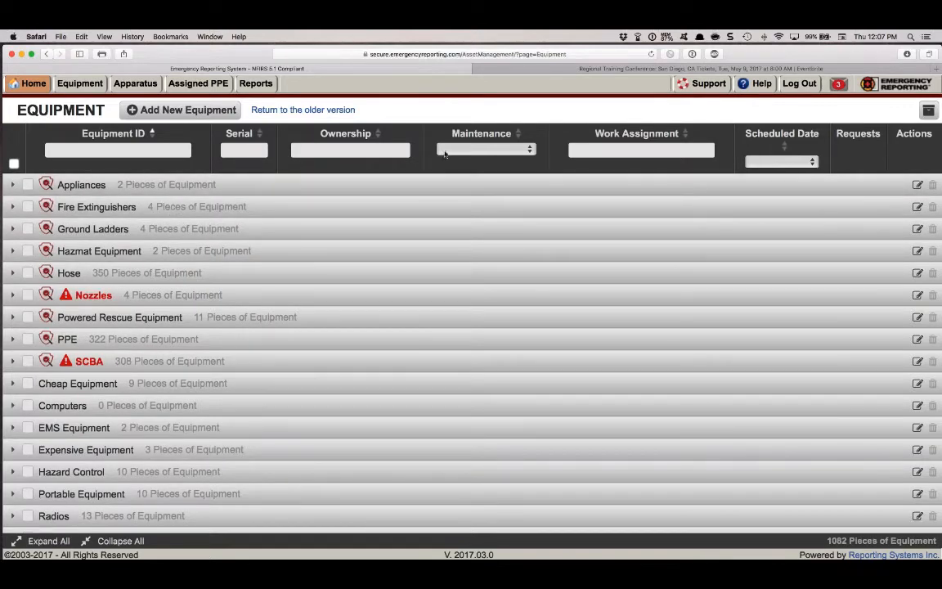
# - Expand Fire Extinguishers and its CO2 subcategory to view the equipment inside, and collapse the category again
pyautogui.click(136, 150)
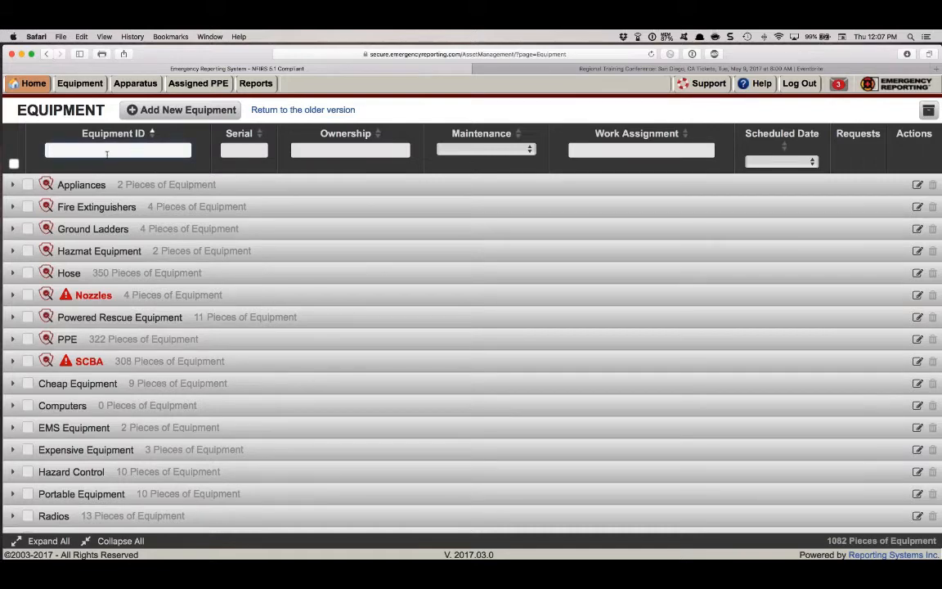
pyautogui.click(14, 207)
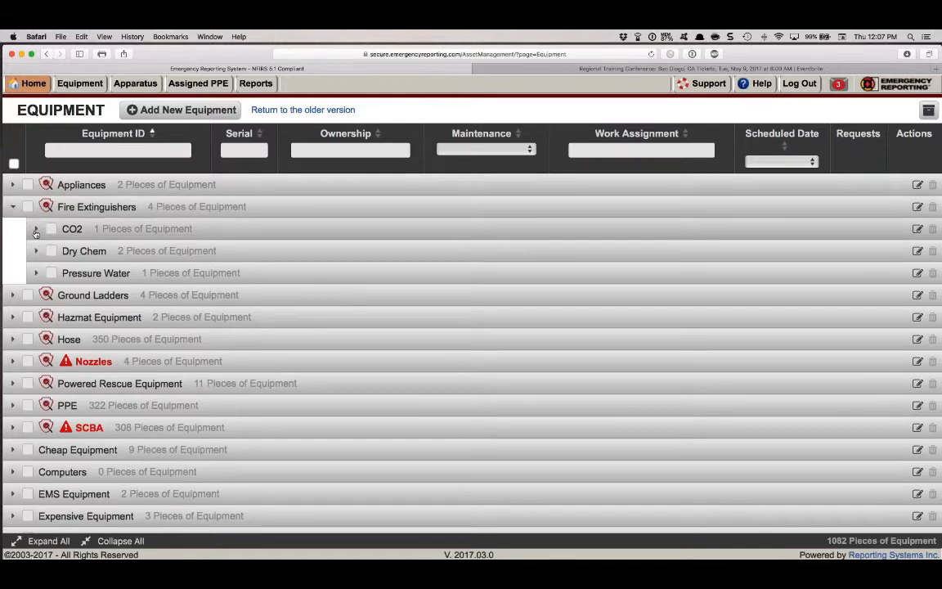
pyautogui.click(35, 231)
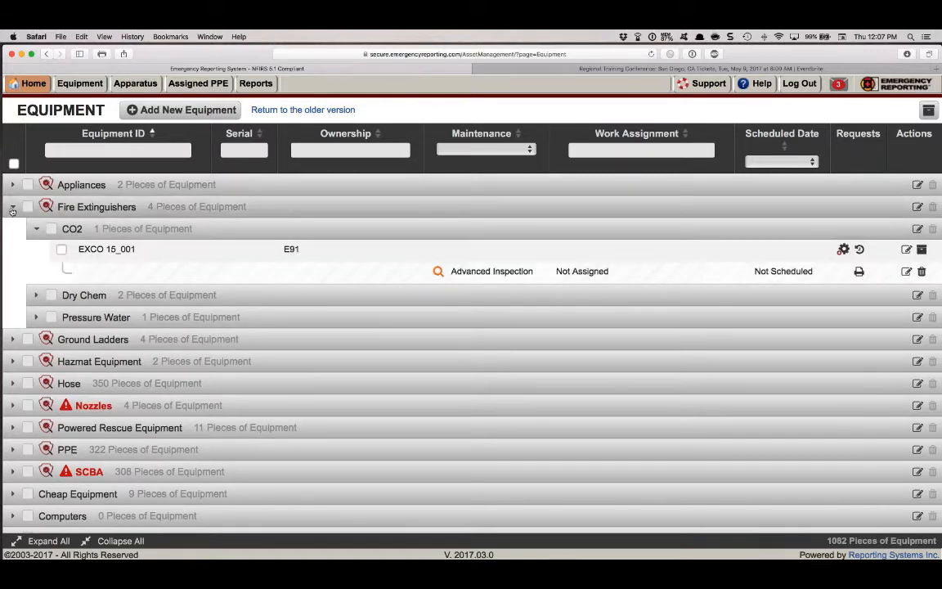
pyautogui.click(13, 206)
# - Filter the equipment list by the Equipment ID text EX and by EXC, and clear the filter
pyautogui.click(75, 153)
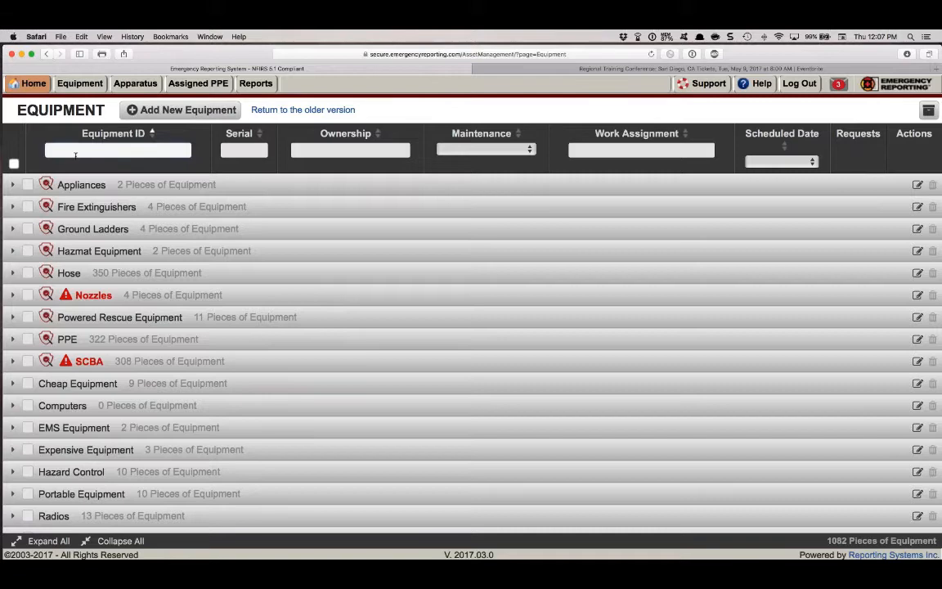
pyautogui.write('EX')
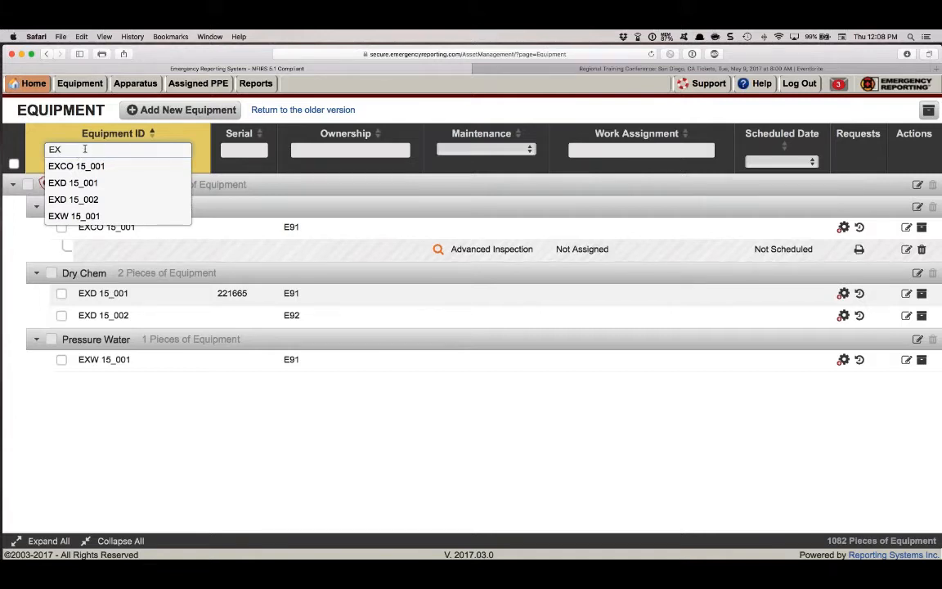
pyautogui.press('BackSpace')
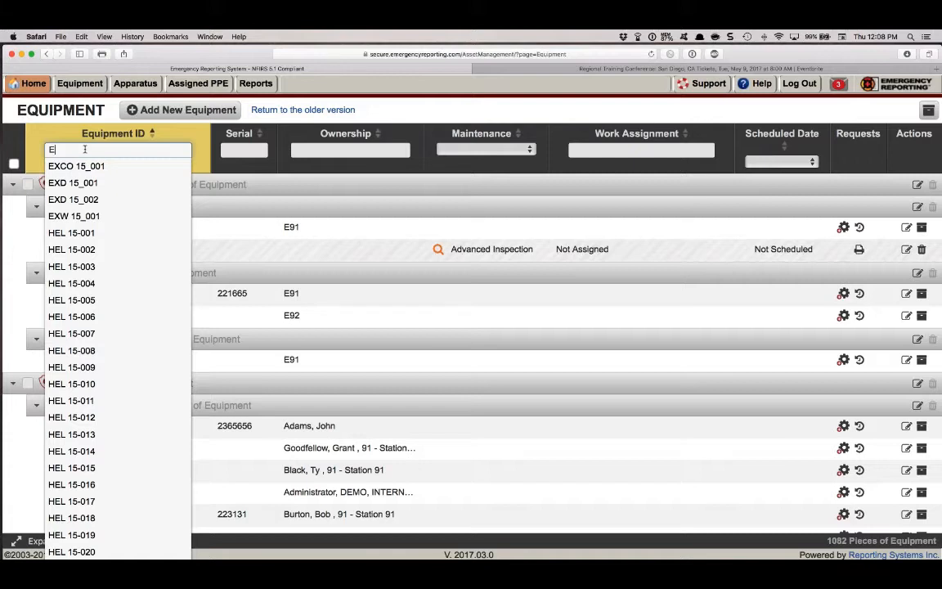
pyautogui.write('XC')
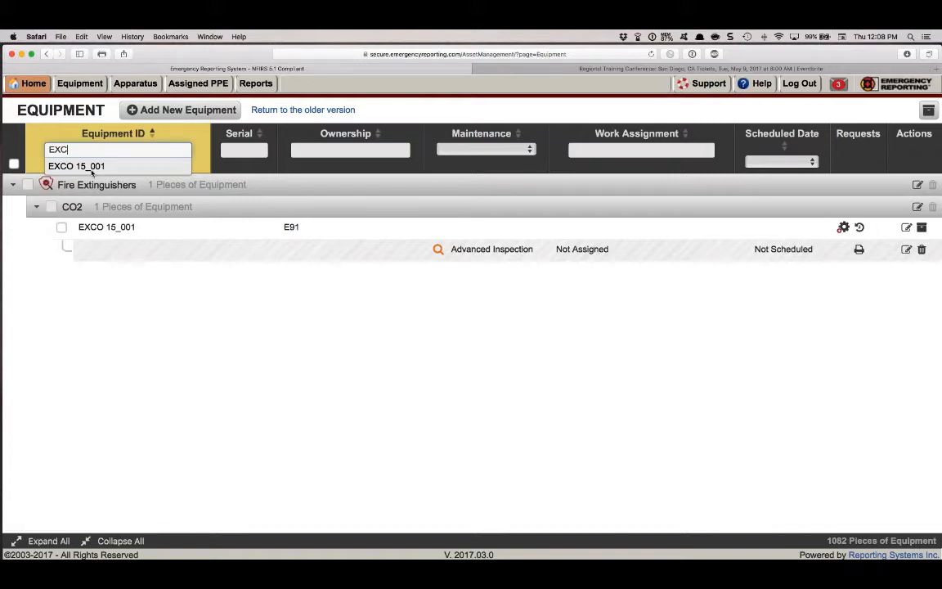
pyautogui.press('BackSpace')
pyautogui.press('BackSpace')
pyautogui.press('BackSpace')
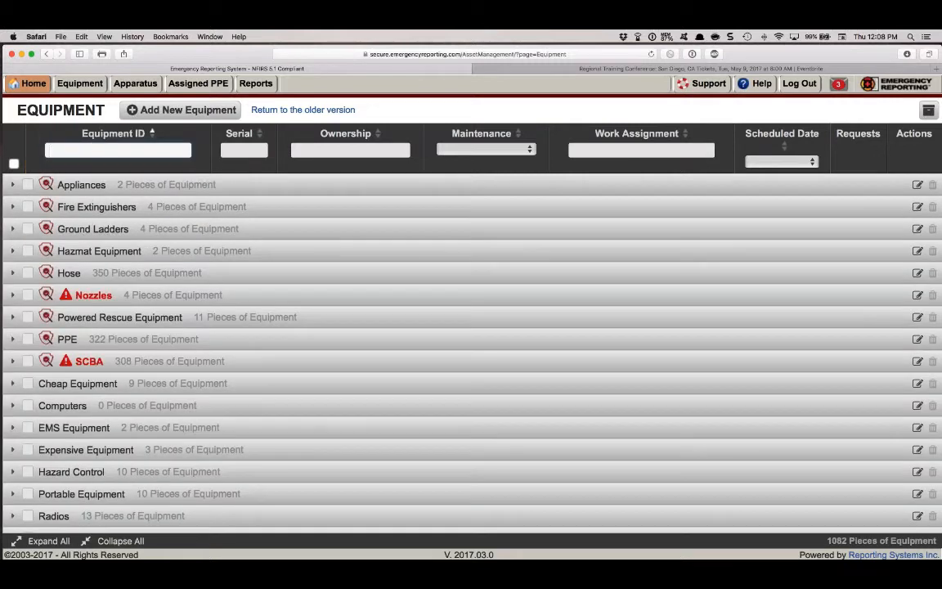
# - Check the maintenance types offered by the Maintenance filter and leave it unset
pyautogui.click(530, 151)
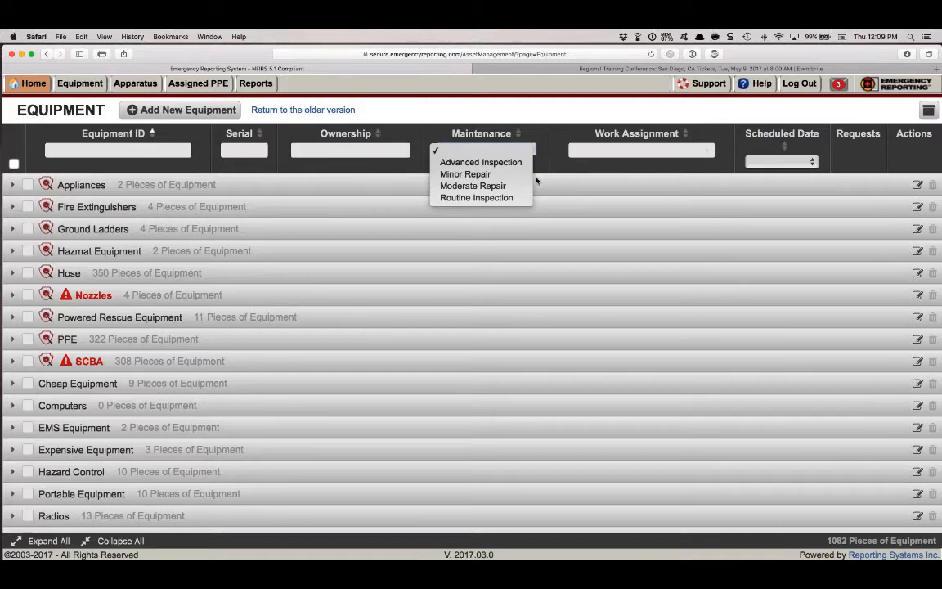
pyautogui.press('Escape')
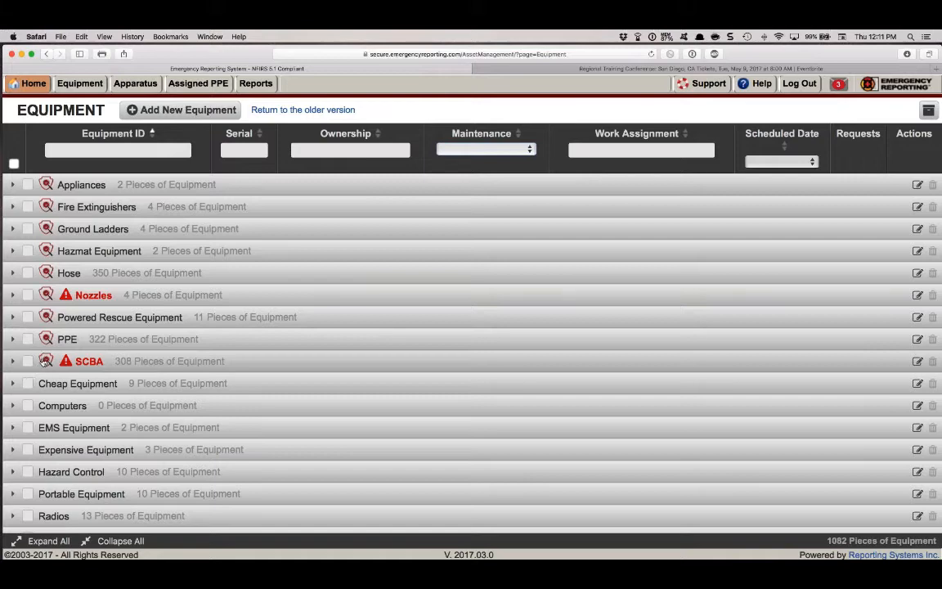
# - Expand the Computers category and its iPads subcategory in the equipment list
pyautogui.scroll(-2, 33, 359)
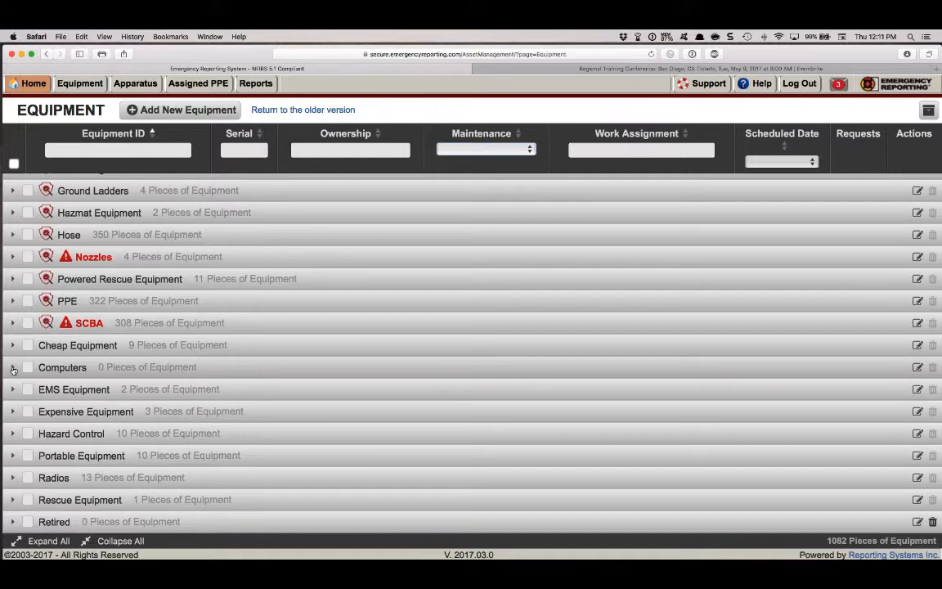
pyautogui.click(12, 368)
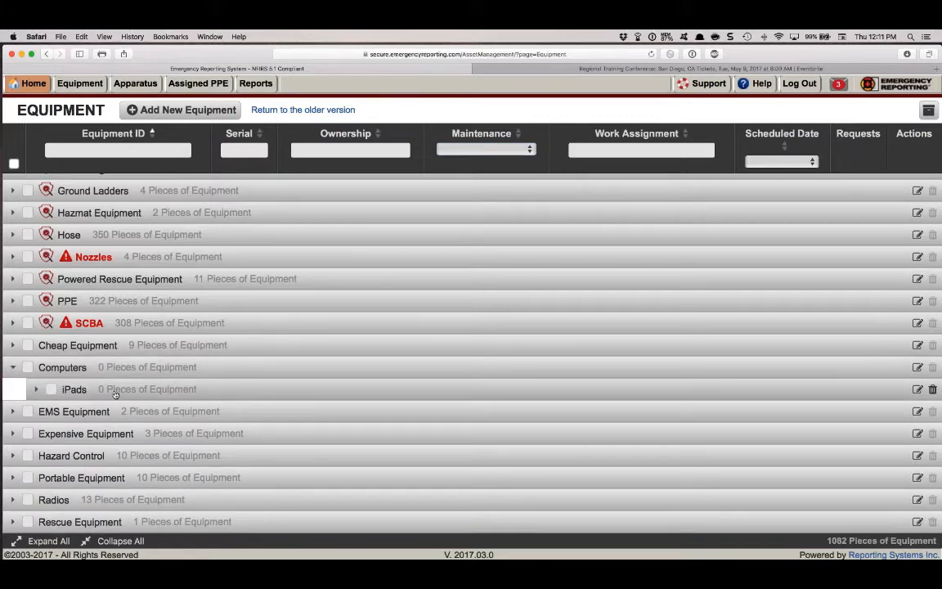
pyautogui.click(36, 390)
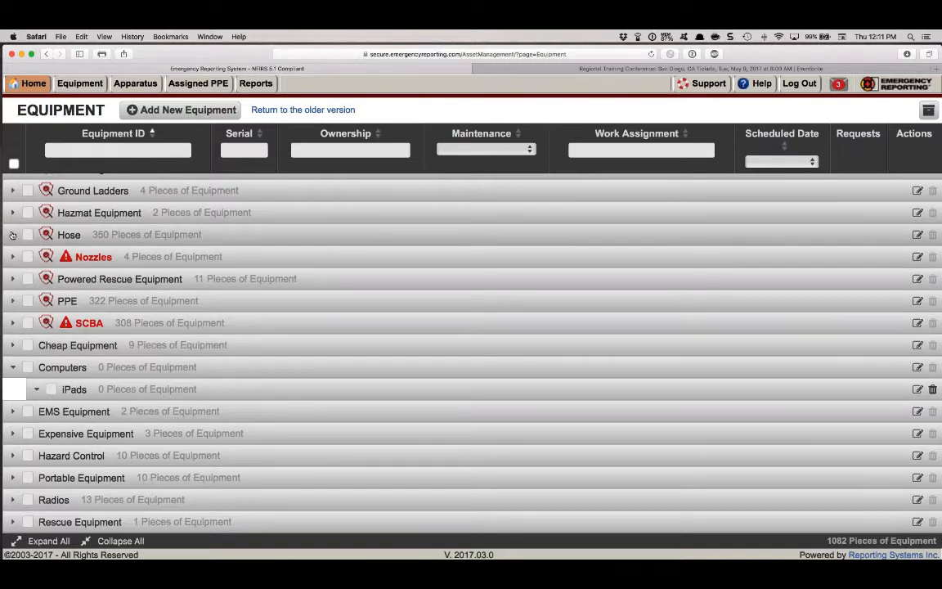
# - Expand the Mobile subcategory under Radios and examine its equipment, including the minor repair entry of CO902
pyautogui.scroll(-2, 16, 473)
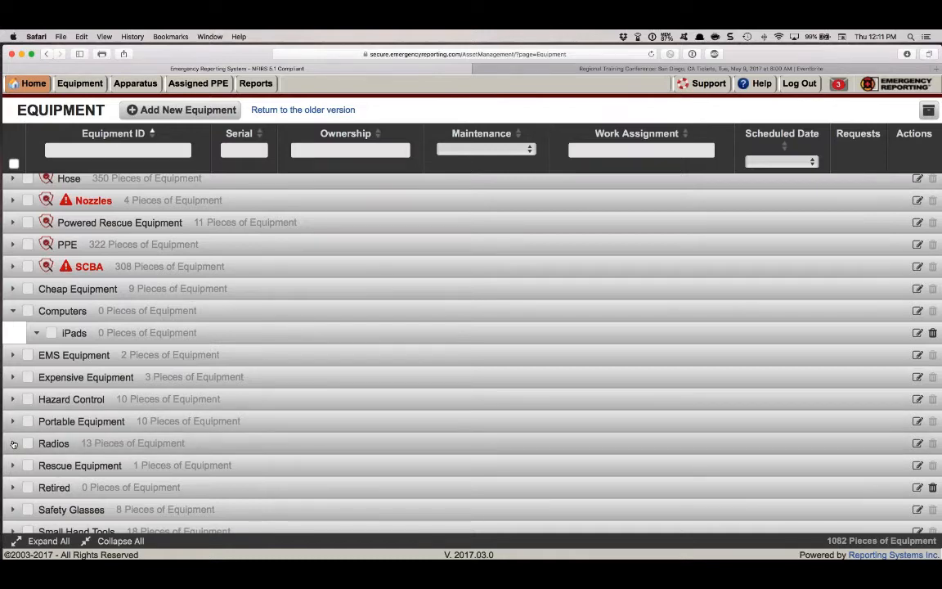
pyautogui.click(13, 443)
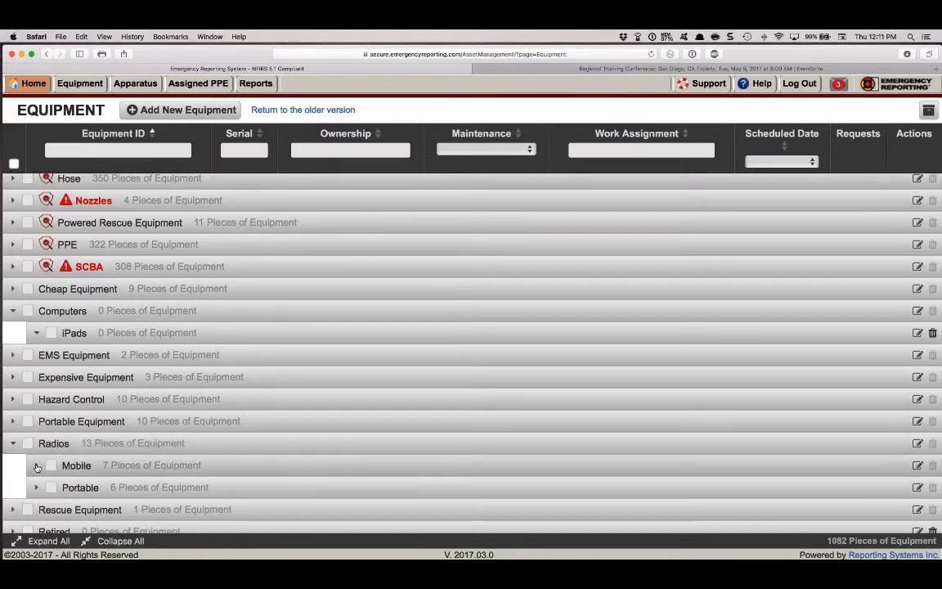
pyautogui.click(36, 465)
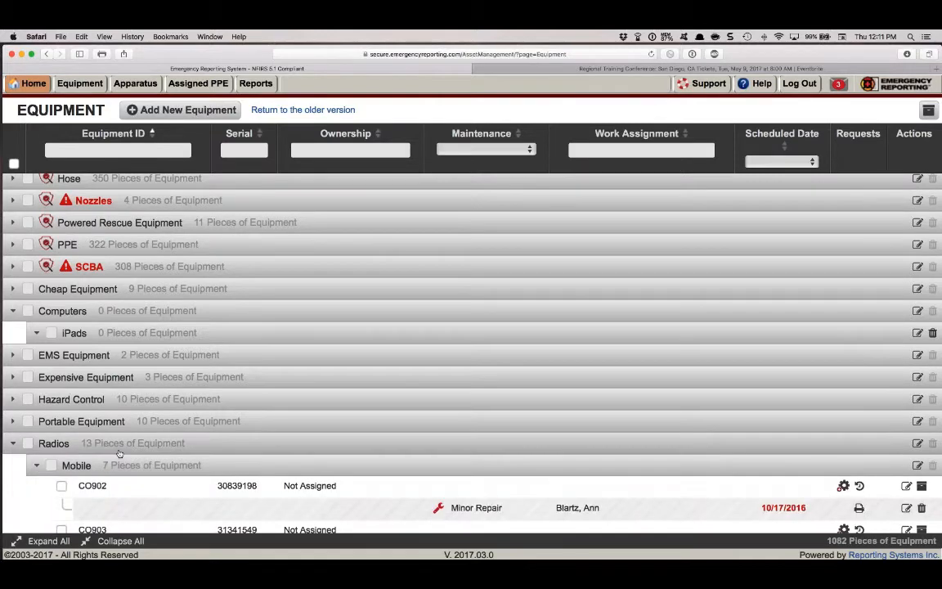
pyautogui.scroll(-2, 120, 453)
pyautogui.scroll(-3, 120, 453)
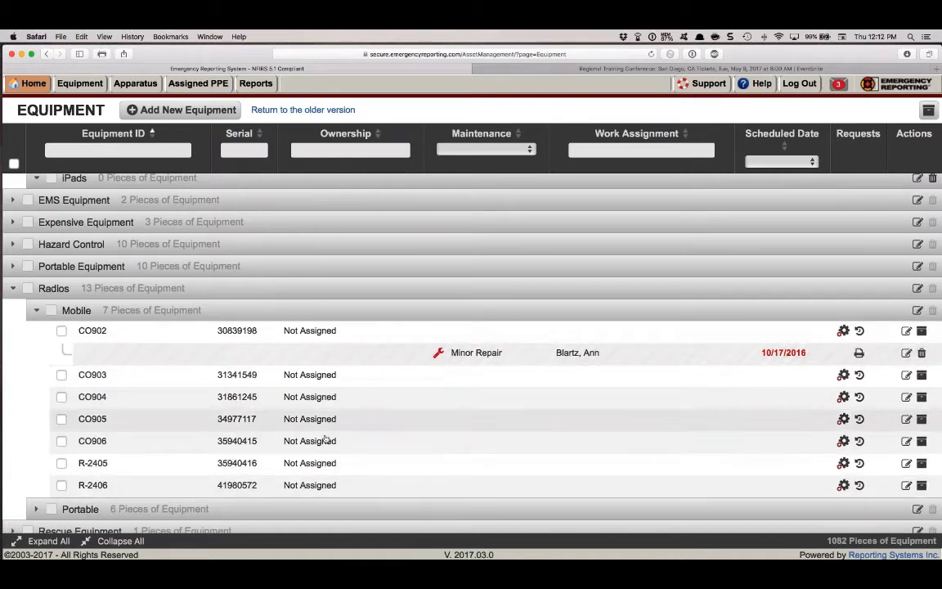
pyautogui.moveTo(324, 493)
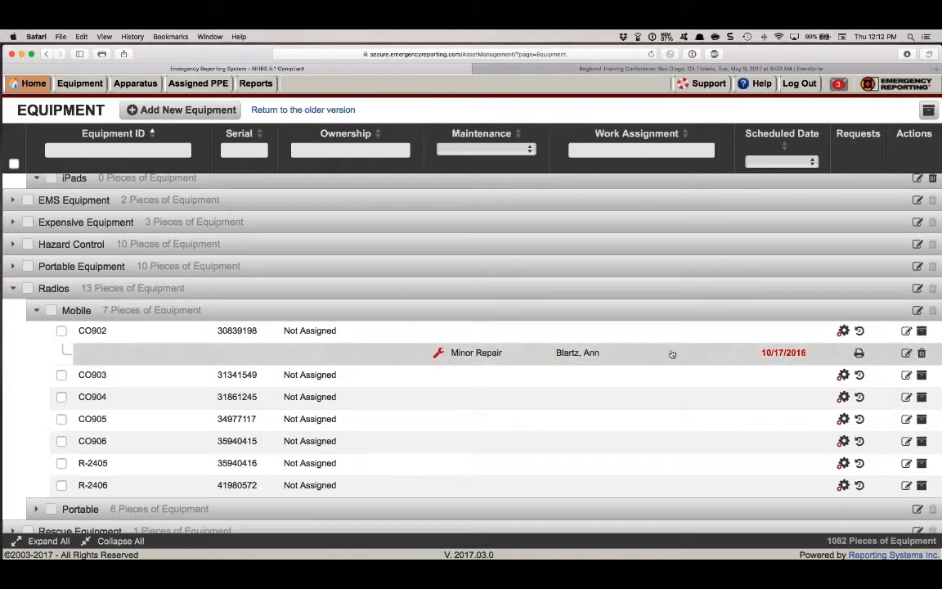
pyautogui.scroll(5, 672, 353)
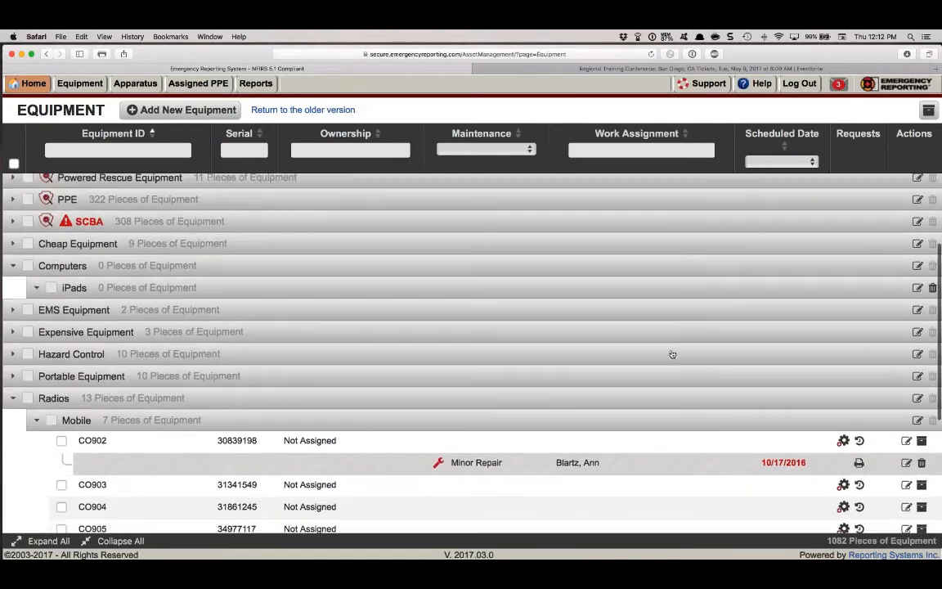
# - Expand the SCBA category and its Bottles subcategory to view the out-of-service equipment
pyautogui.scroll(2, 669, 356)
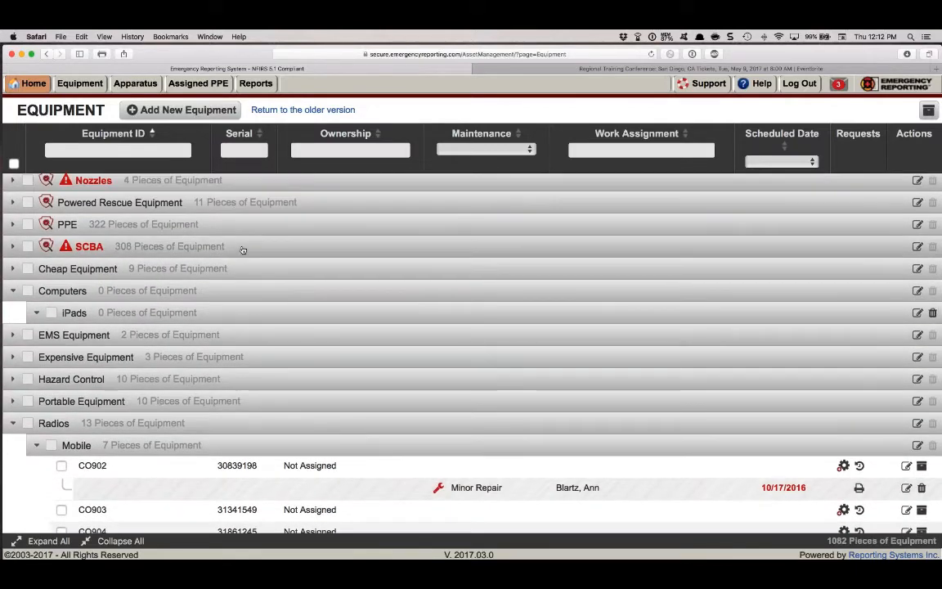
pyautogui.click(13, 246)
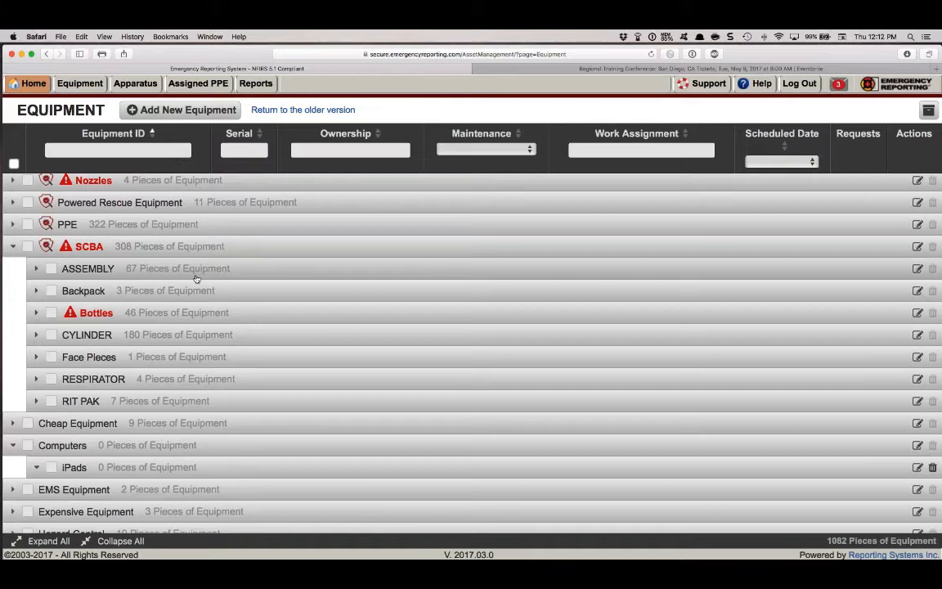
pyautogui.click(35, 313)
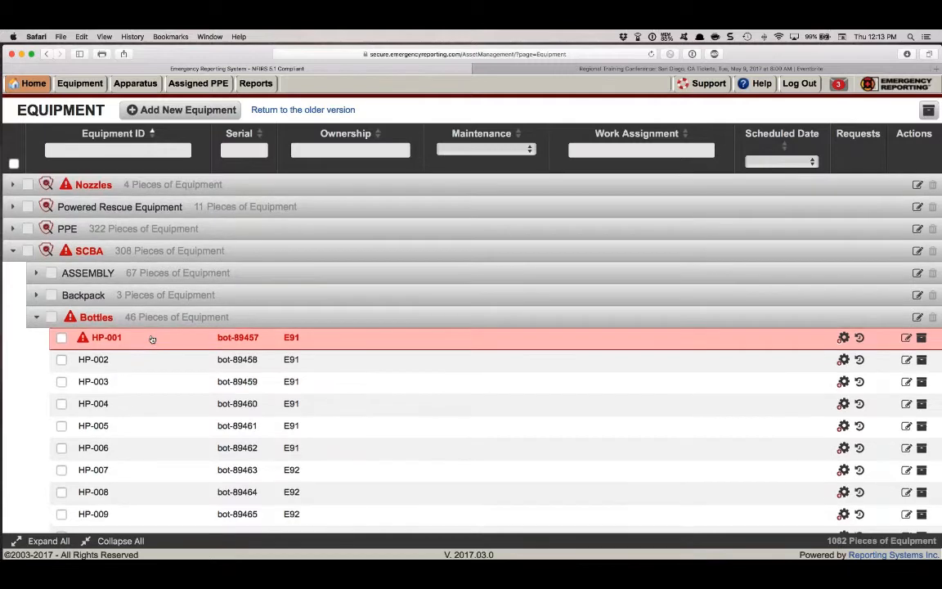
# - Expand the Nozzles category and its 1.75 Solid Bore subcategory, and examine the repair entries of 1.75 12_1
pyautogui.scroll(3, 147, 334)
pyautogui.click(11, 254)
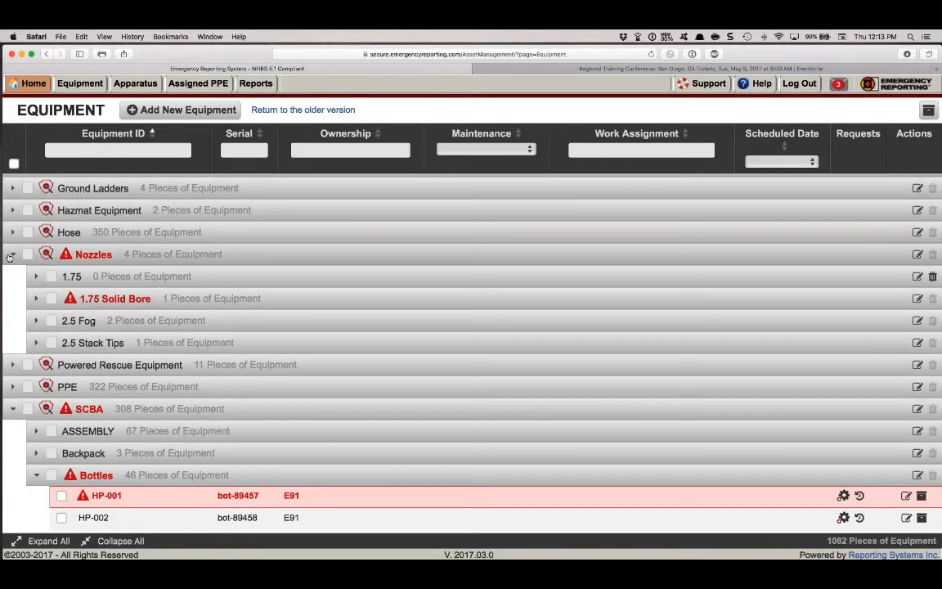
pyautogui.click(35, 299)
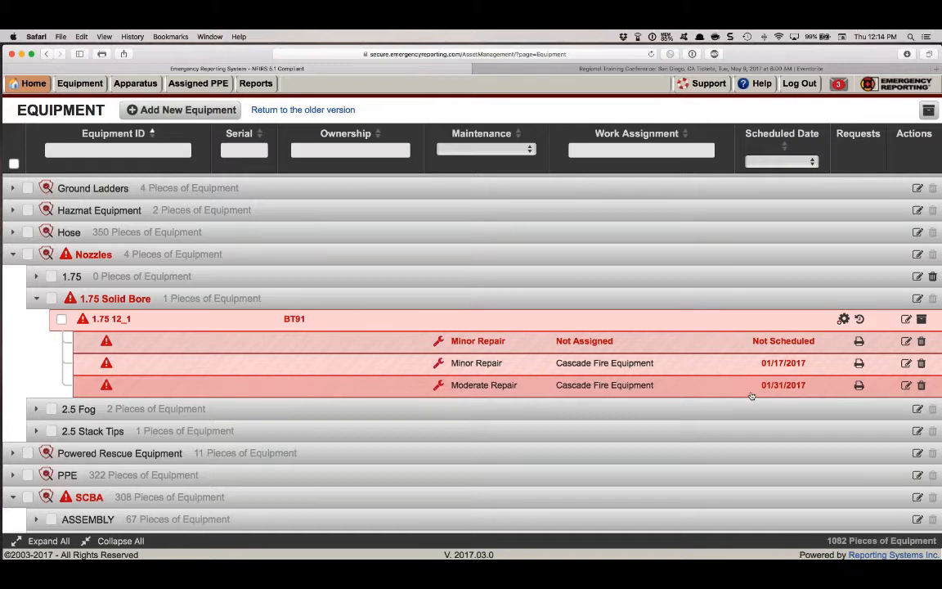
# - Review the maintenance history of nozzle 1.75 12_1 and close it
pyautogui.scroll(-1, 751, 396)
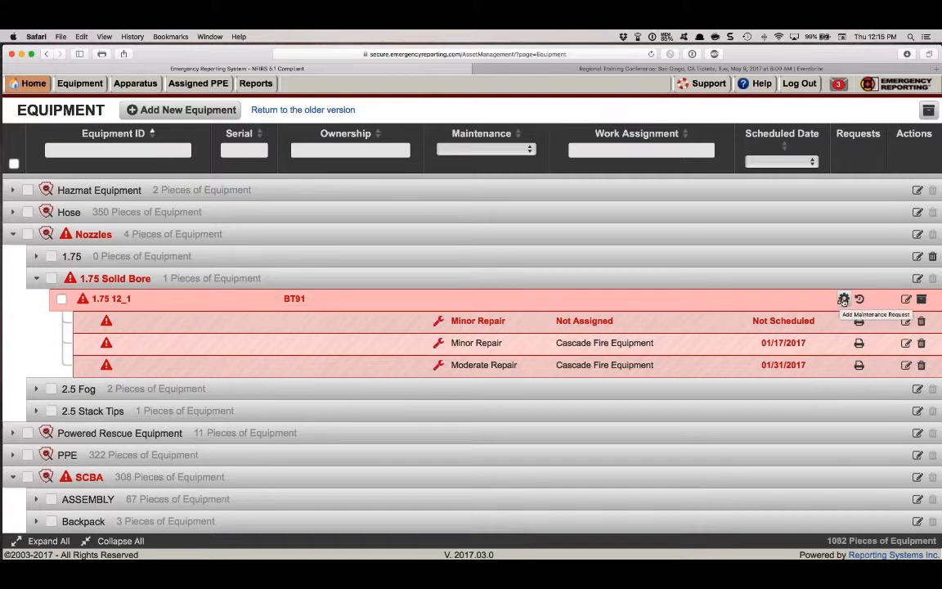
pyautogui.click(859, 300)
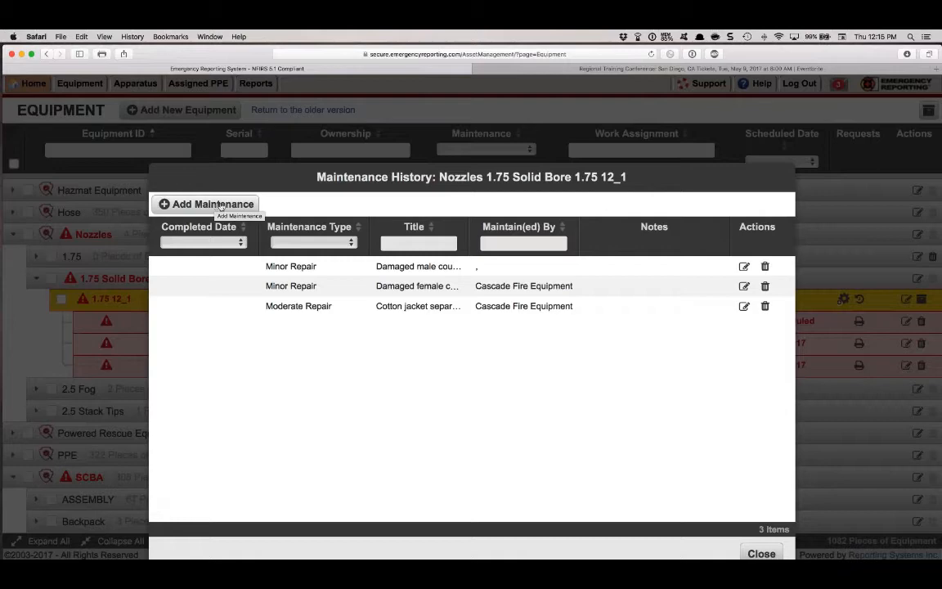
pyautogui.click(764, 554)
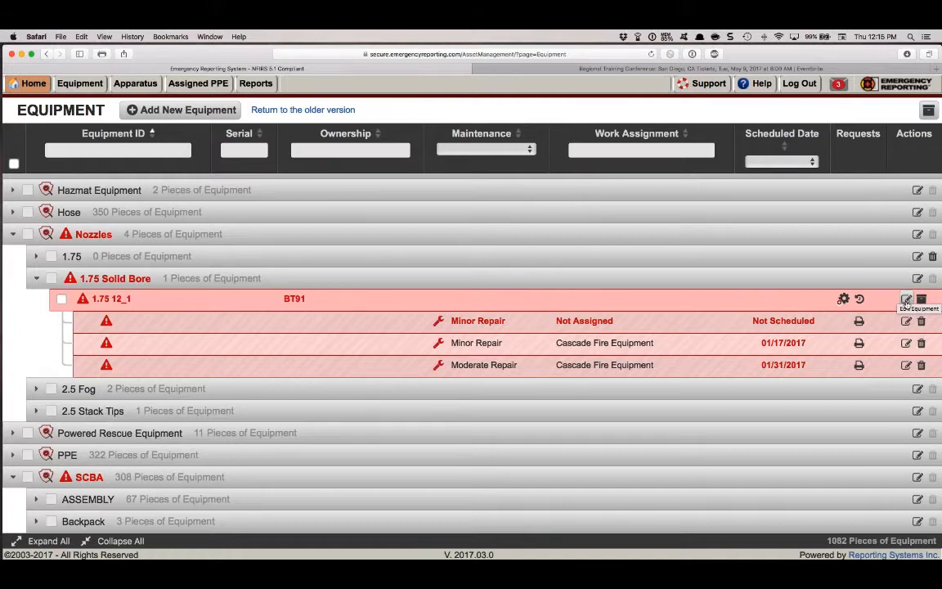
# - Open nozzle 1.75 12_1 for editing, review its equipment fields from category to notes, and close the form without saving
pyautogui.click(906, 300)
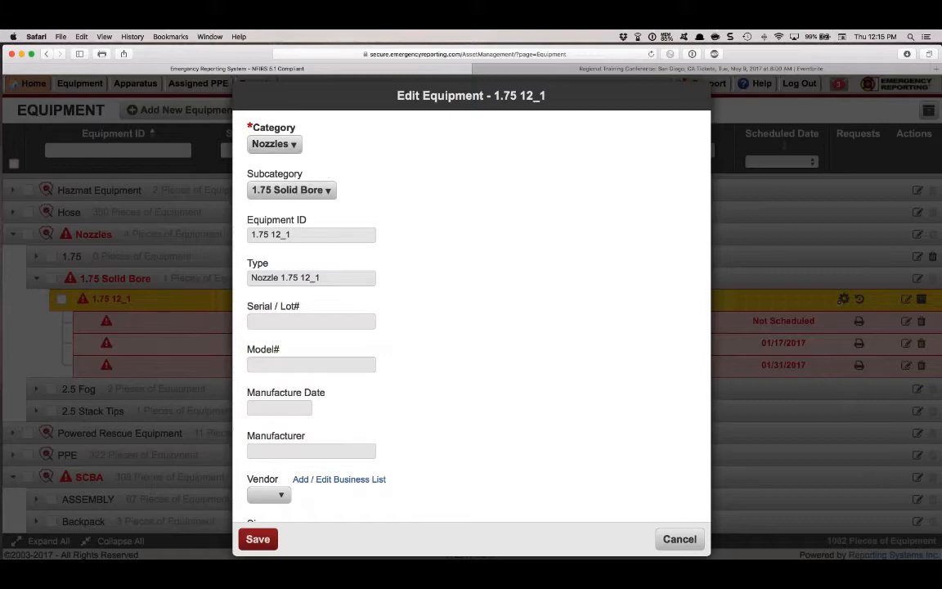
pyautogui.scroll(-2, 299, 163)
pyautogui.scroll(-8, 470, 315)
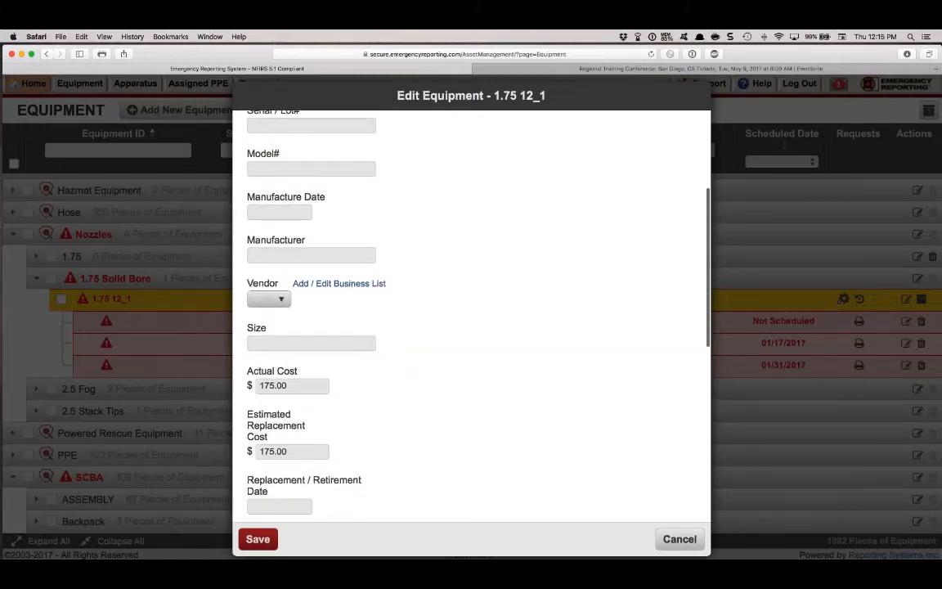
pyautogui.scroll(-8, 471, 319)
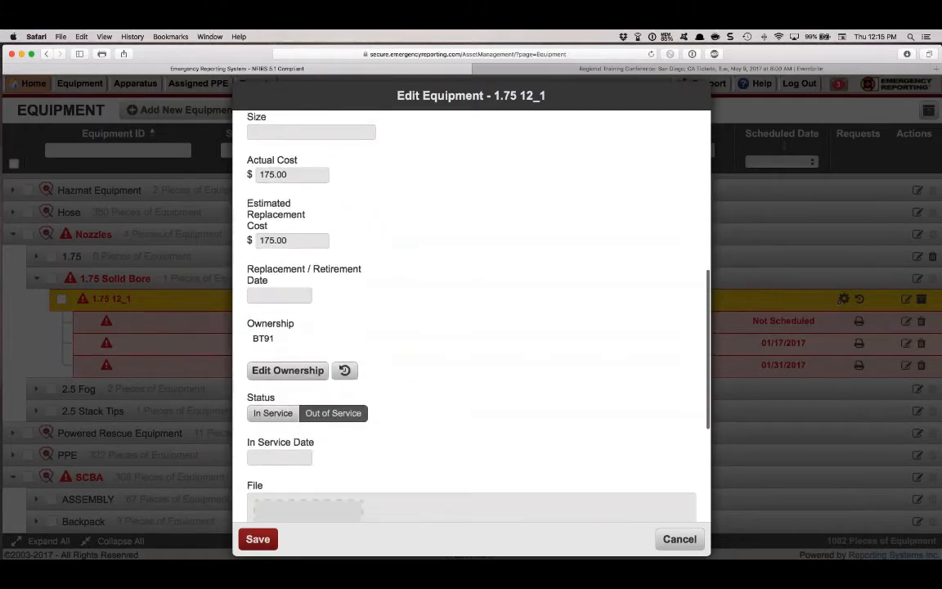
pyautogui.scroll(-2, 405, 331)
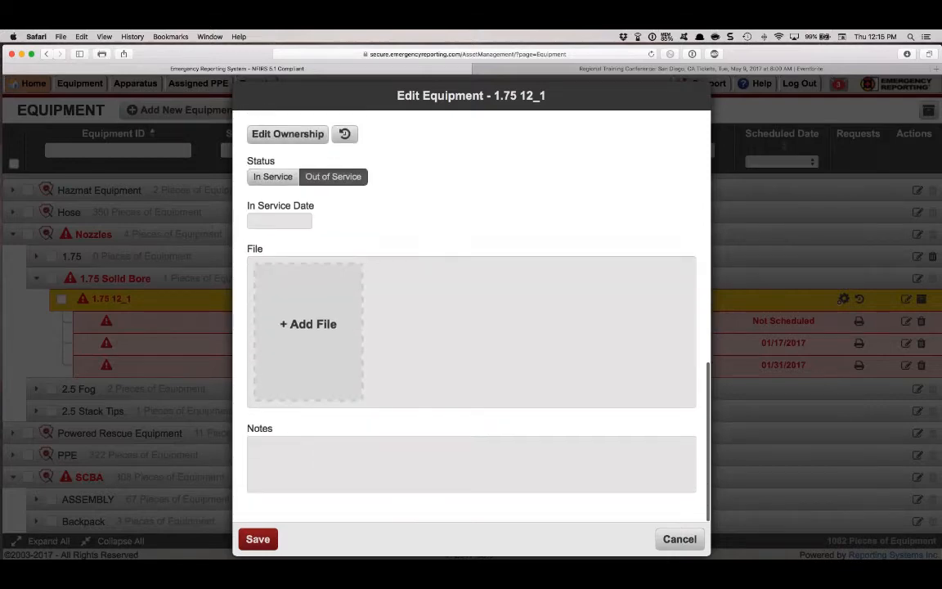
pyautogui.scroll(4, 392, 362)
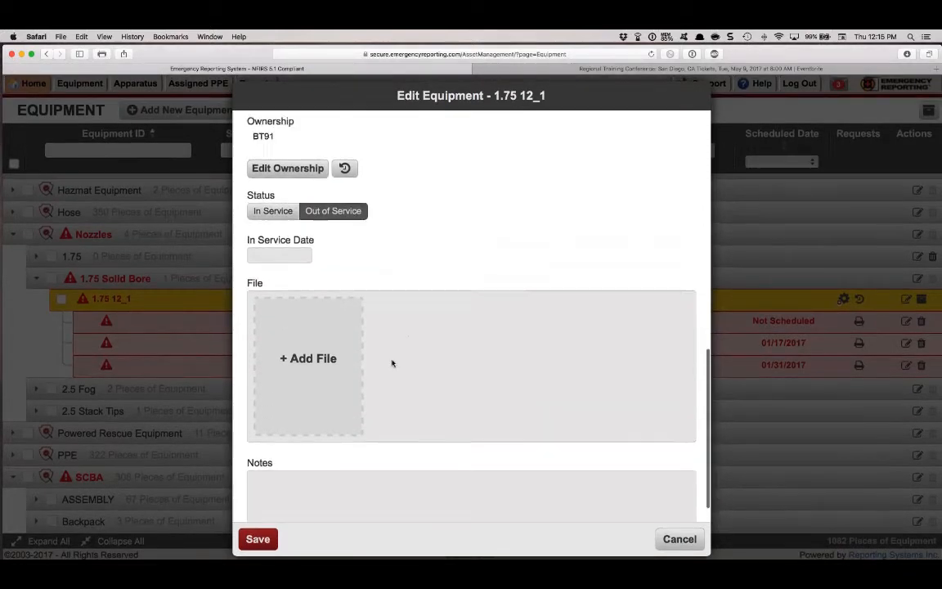
pyautogui.click(680, 540)
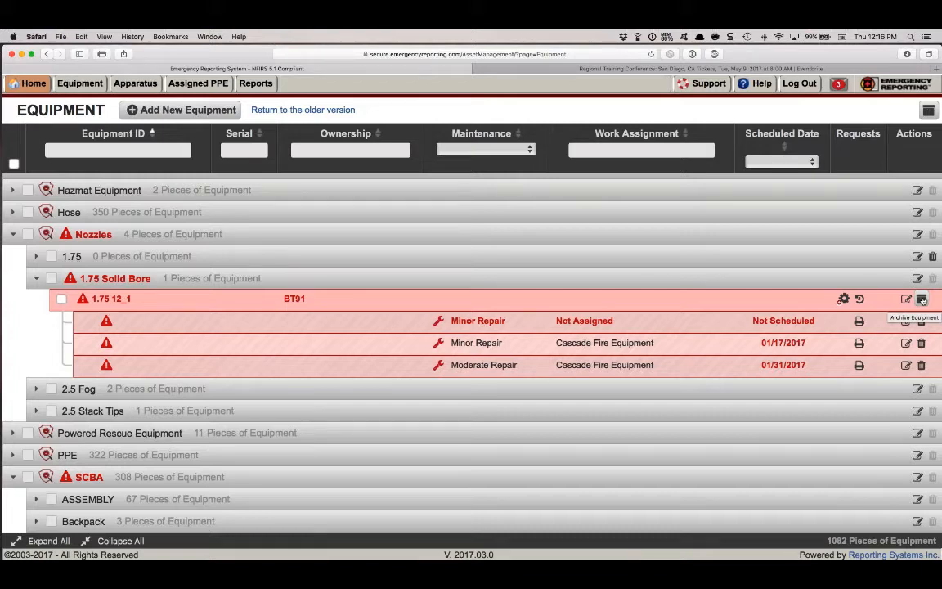
# - Open the archived equipment list and browse its categories, expanding EMS Equipment, Cheap Equipment and all groups before collapsing them
pyautogui.click(927, 112)
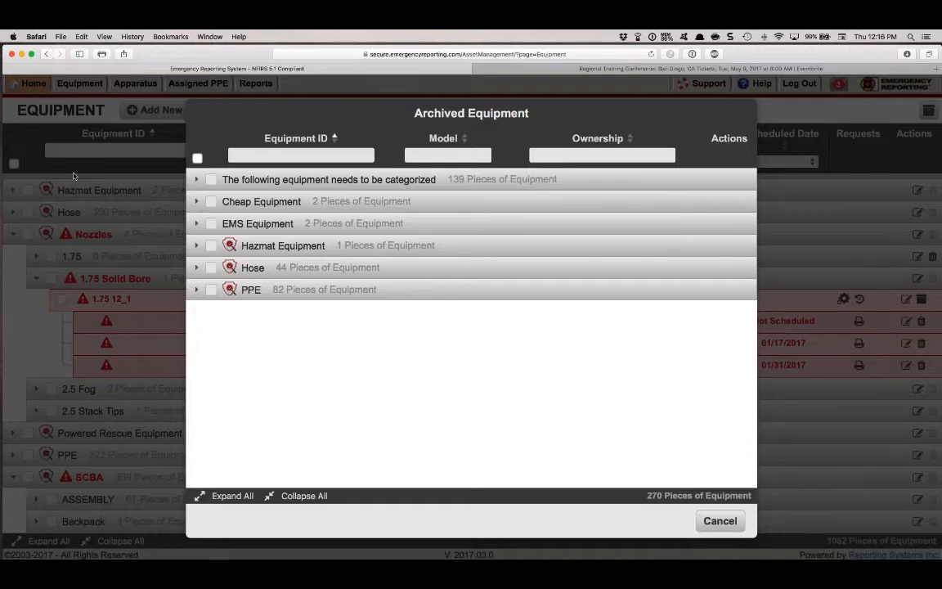
pyautogui.click(197, 224)
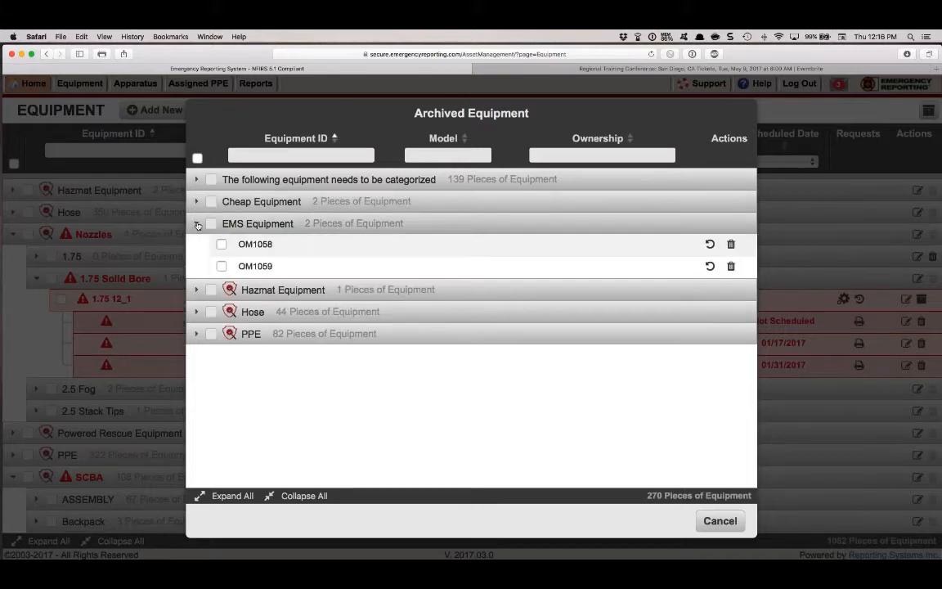
pyautogui.click(197, 202)
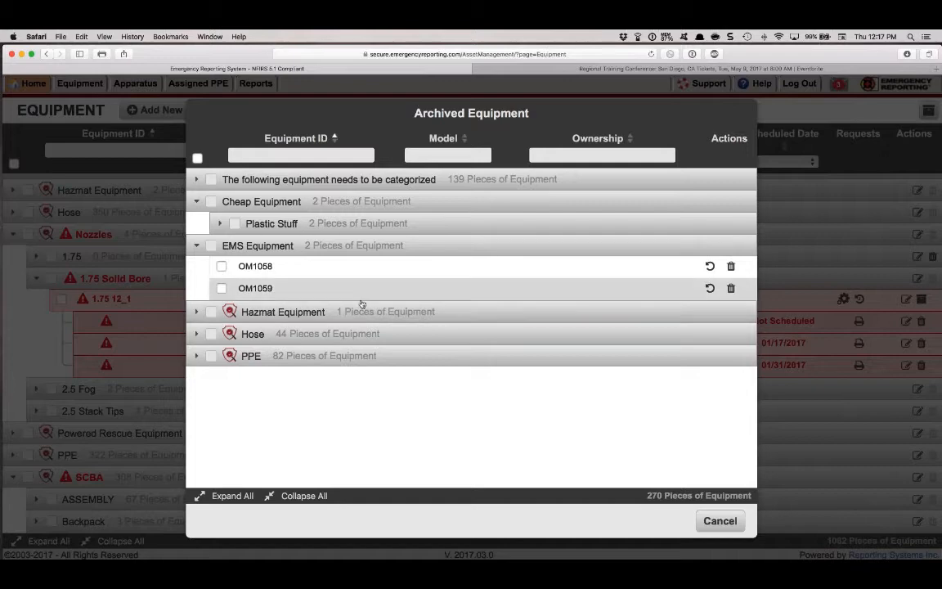
pyautogui.click(231, 495)
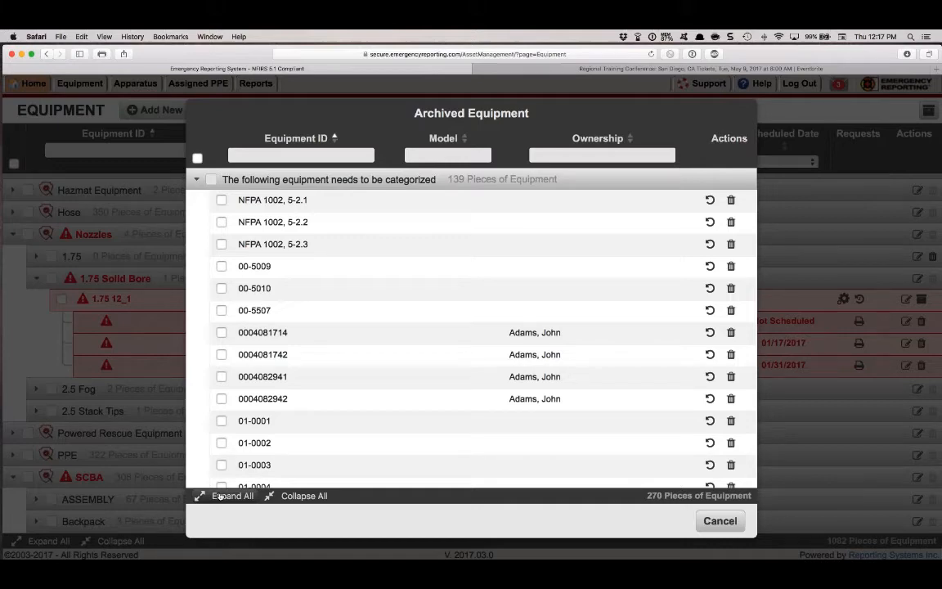
pyautogui.click(283, 496)
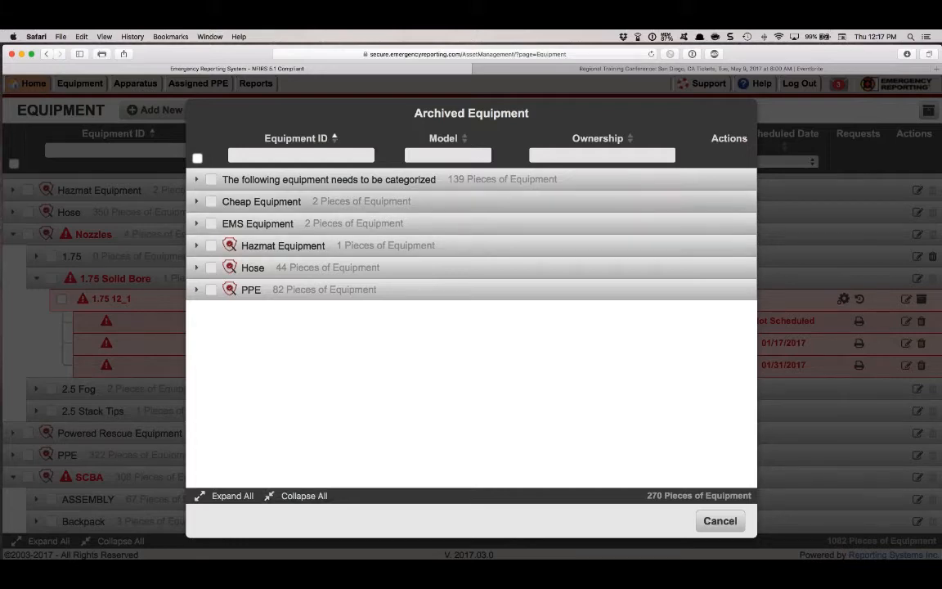
# - Select all archived equipment to view the bulk operations, and close the archive without applying any
pyautogui.click(197, 158)
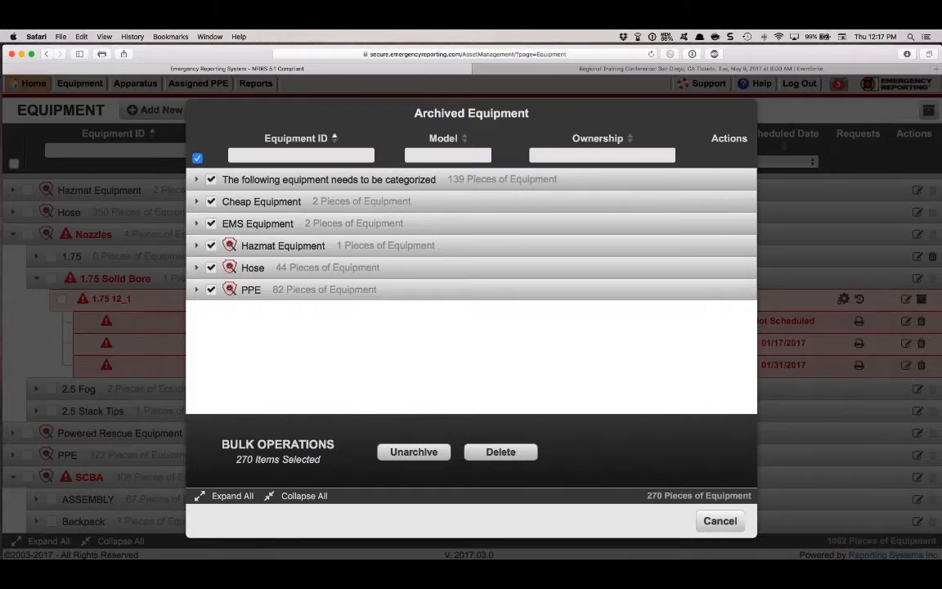
pyautogui.click(721, 521)
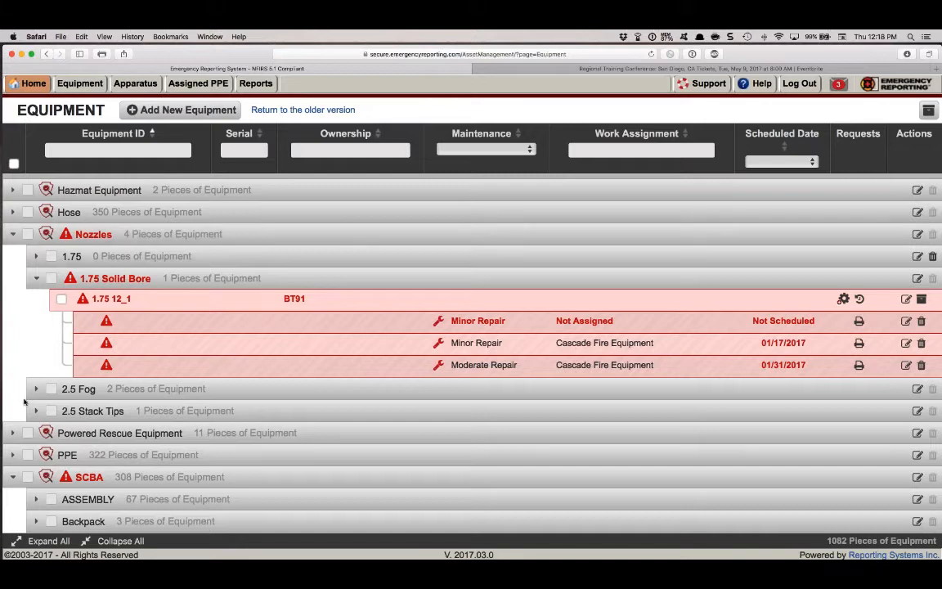
# - Expand the Hose category and its 2.5 subcategory in the equipment list
pyautogui.scroll(-2, 25, 396)
pyautogui.scroll(5, 25, 400)
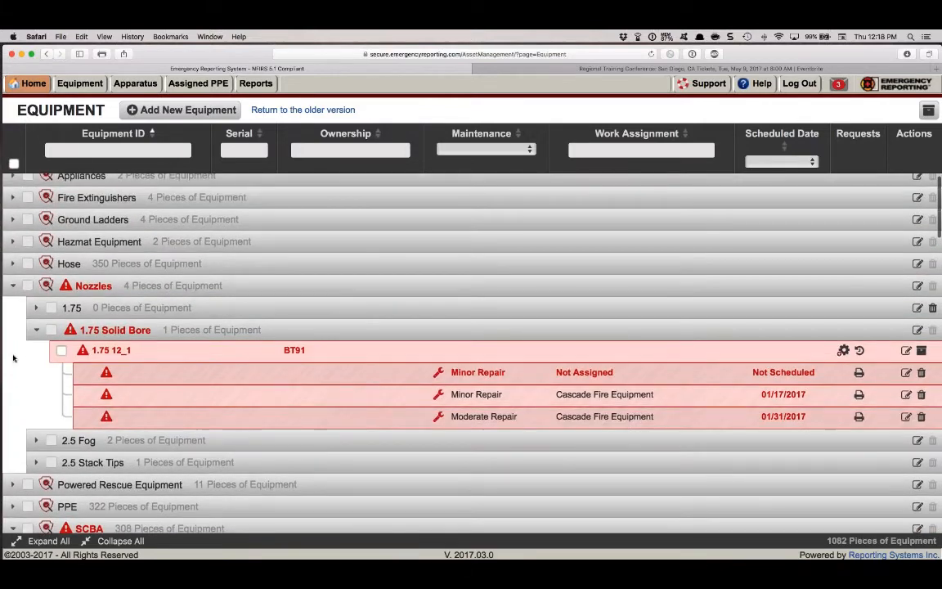
pyautogui.click(14, 264)
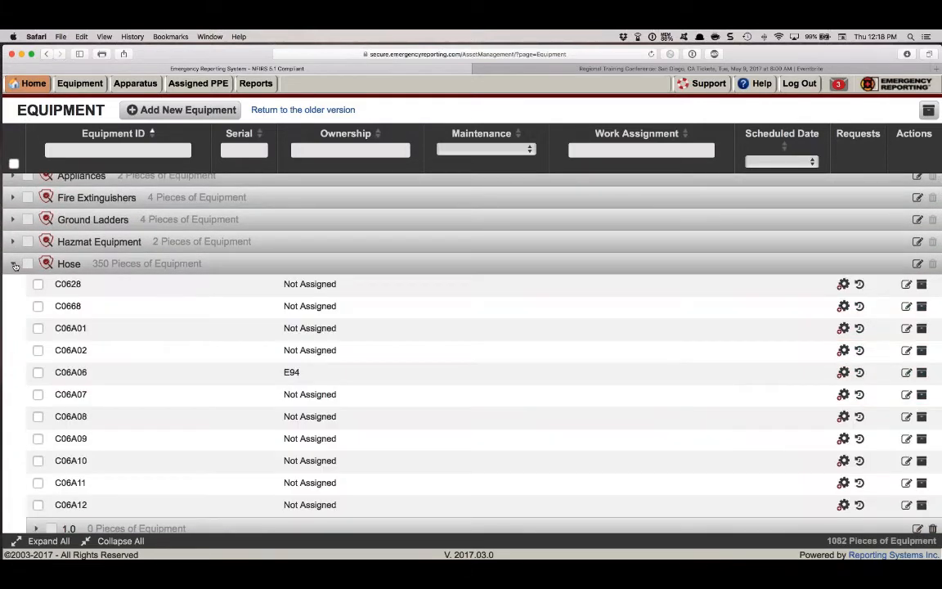
pyautogui.scroll(-5, 12, 264)
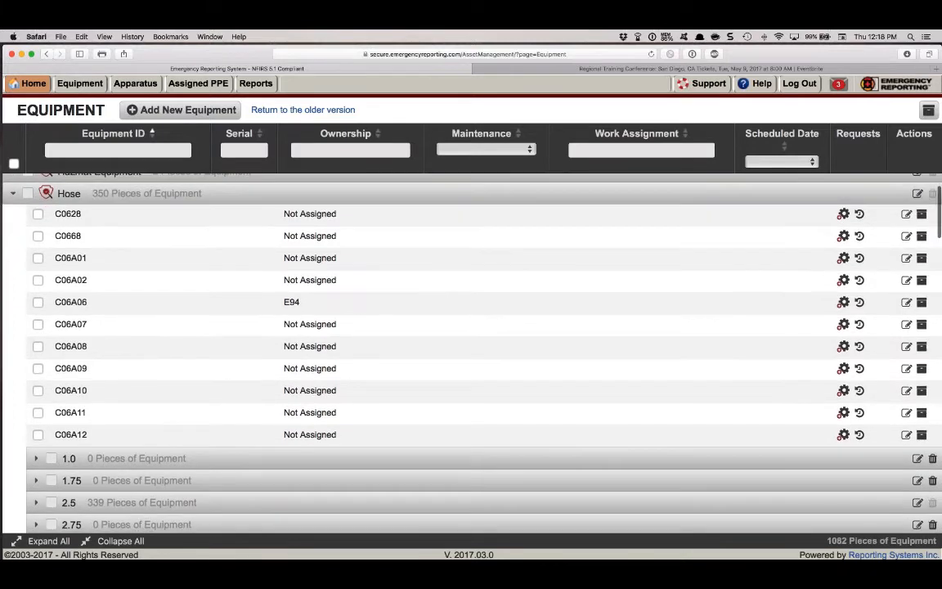
pyautogui.scroll(-1, 21, 316)
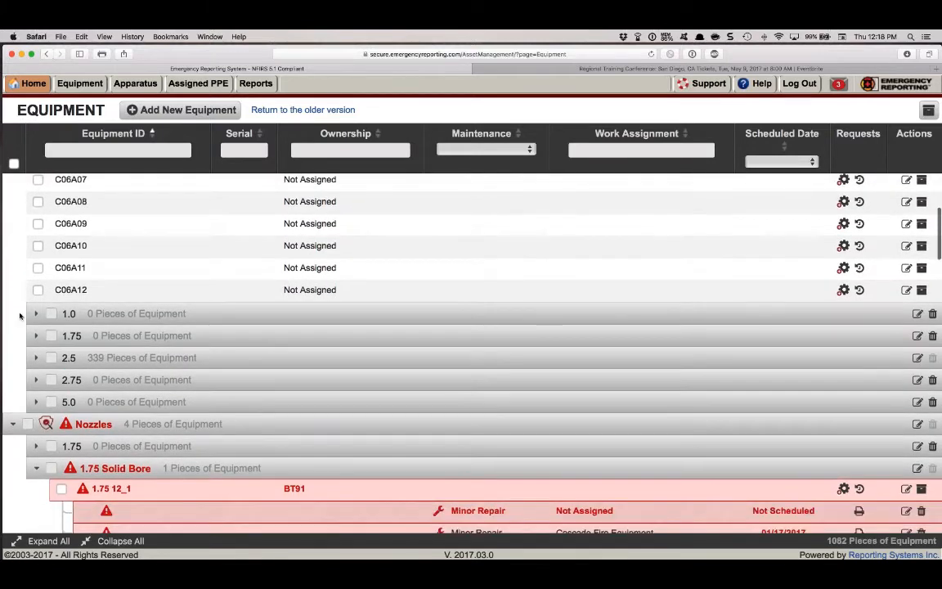
pyautogui.click(35, 357)
# - Select hose 00-5001 and extend the selection to all equipment in the 2.5 subcategory
pyautogui.click(61, 378)
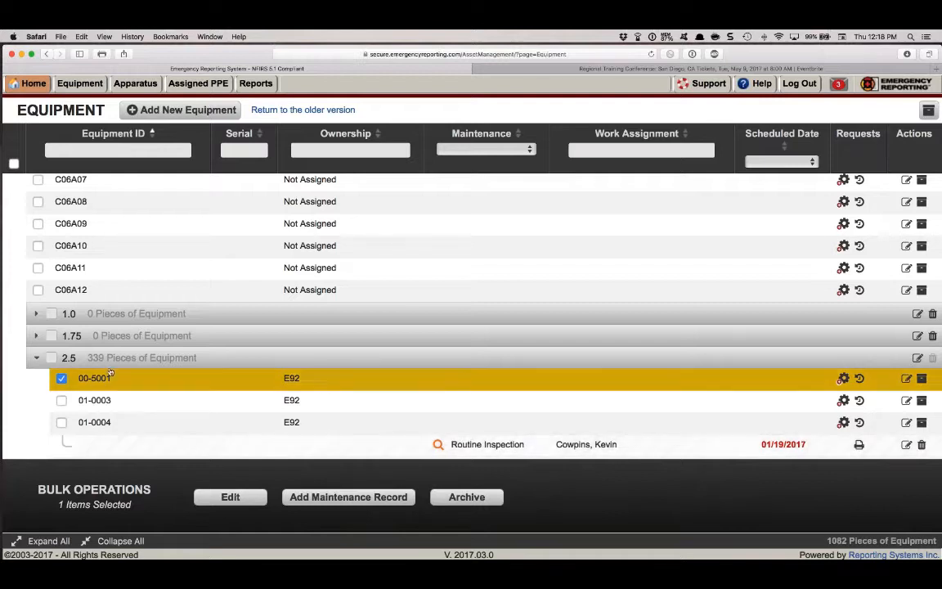
pyautogui.click(51, 357)
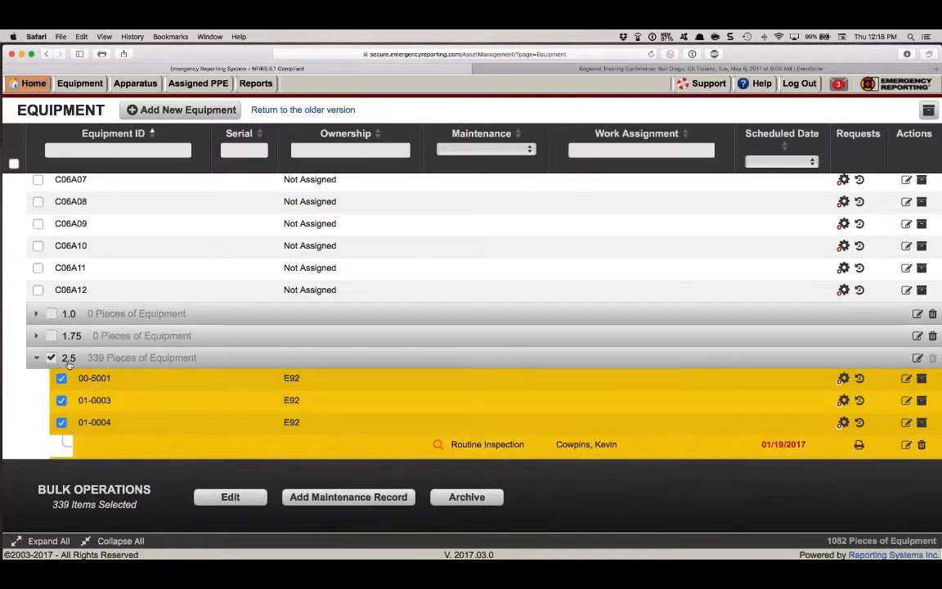
pyautogui.scroll(-1, 70, 365)
pyautogui.scroll(-5, 98, 380)
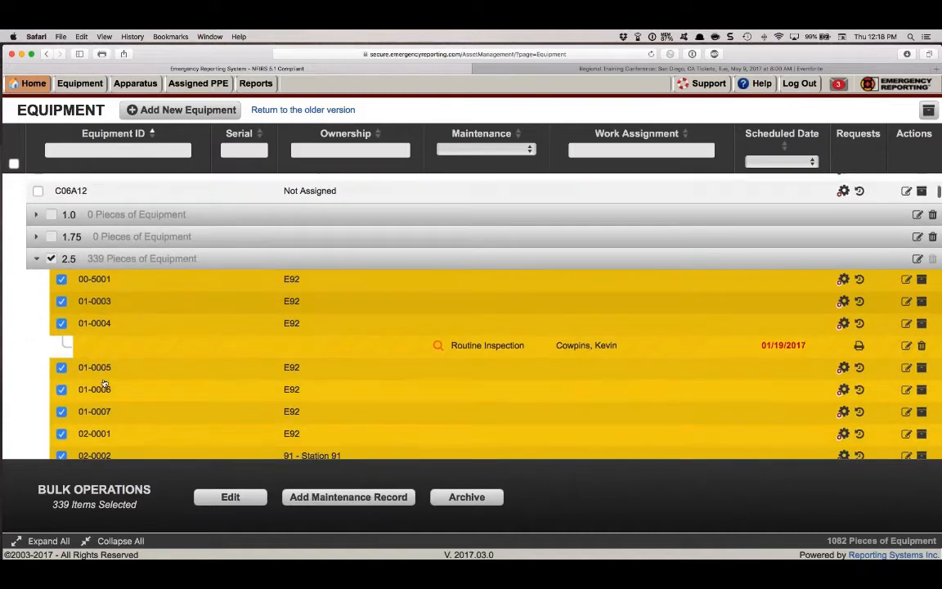
pyautogui.scroll(-8, 104, 383)
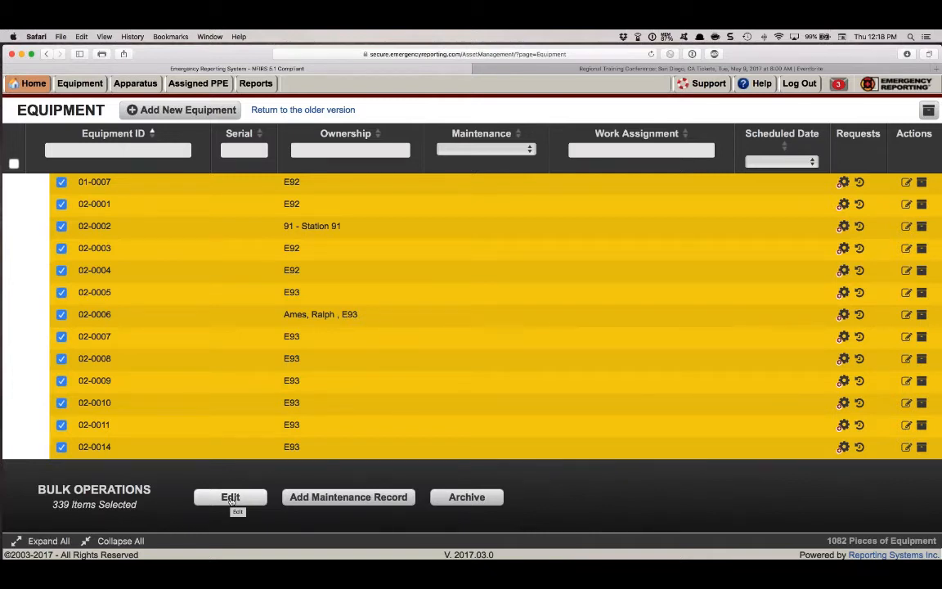
# - Start a bulk maintenance record for the selected hoses with type NFPA Annual Test and title 2017 Annual Test
pyautogui.click(335, 497)
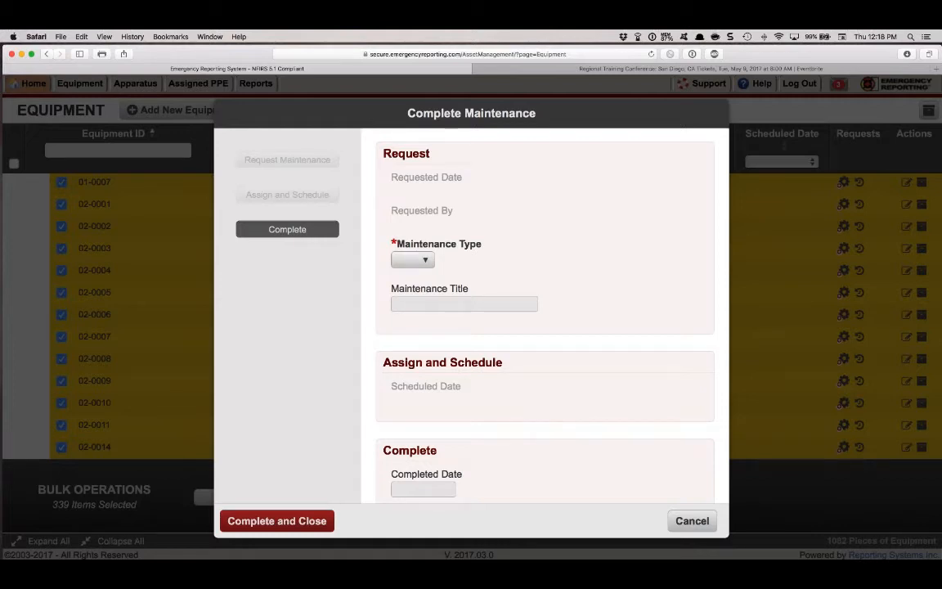
pyautogui.click(412, 259)
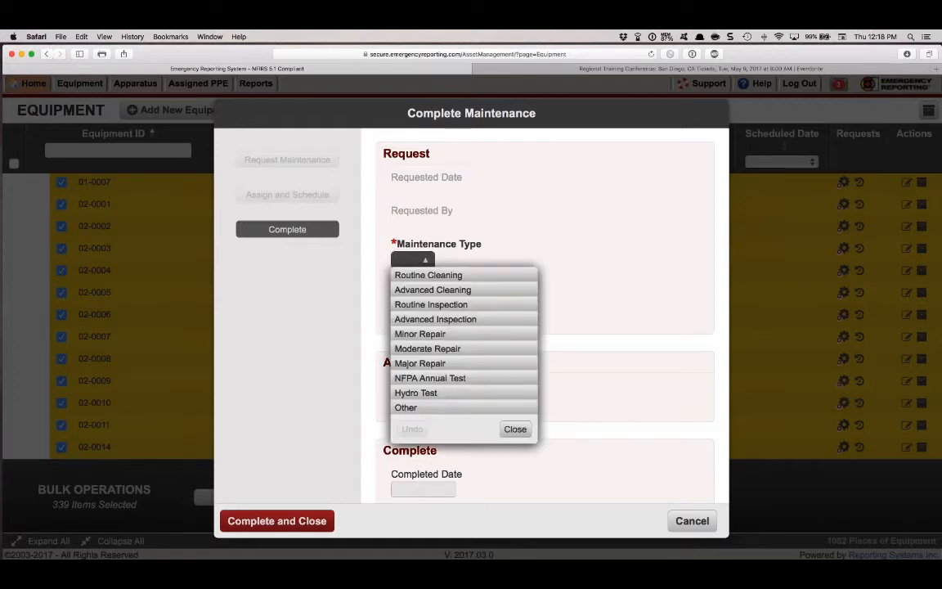
pyautogui.click(415, 378)
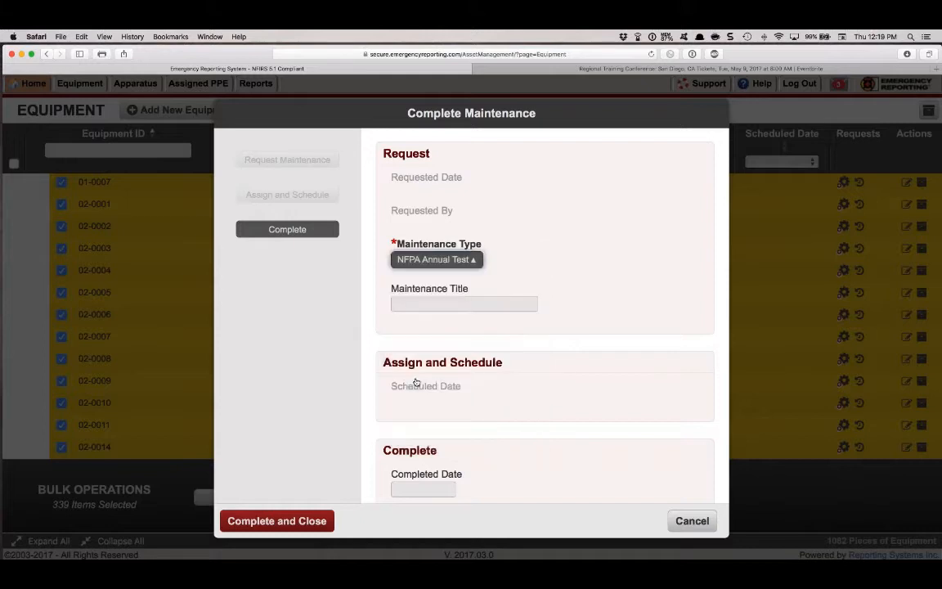
pyautogui.click(403, 309)
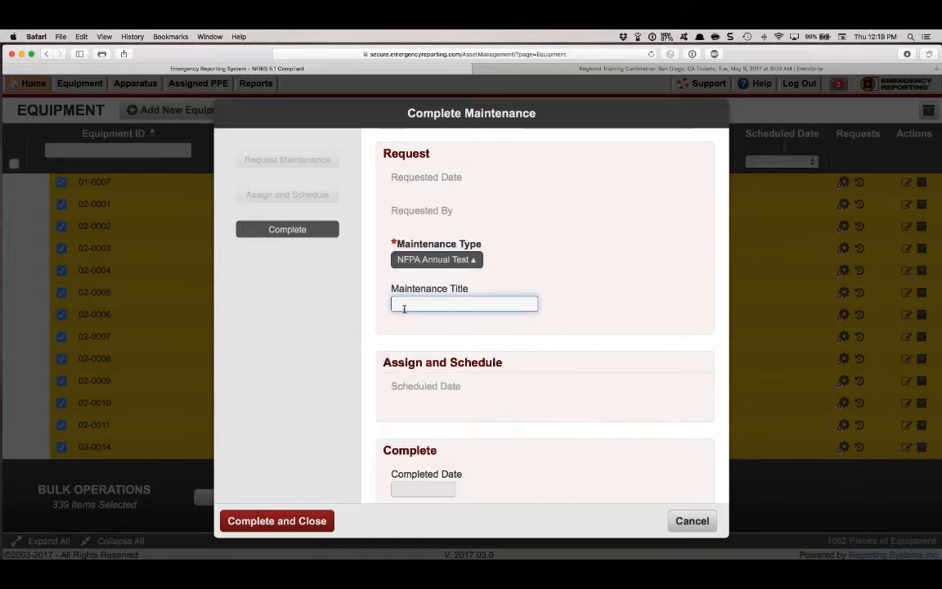
pyautogui.write('2017 Annual Test')
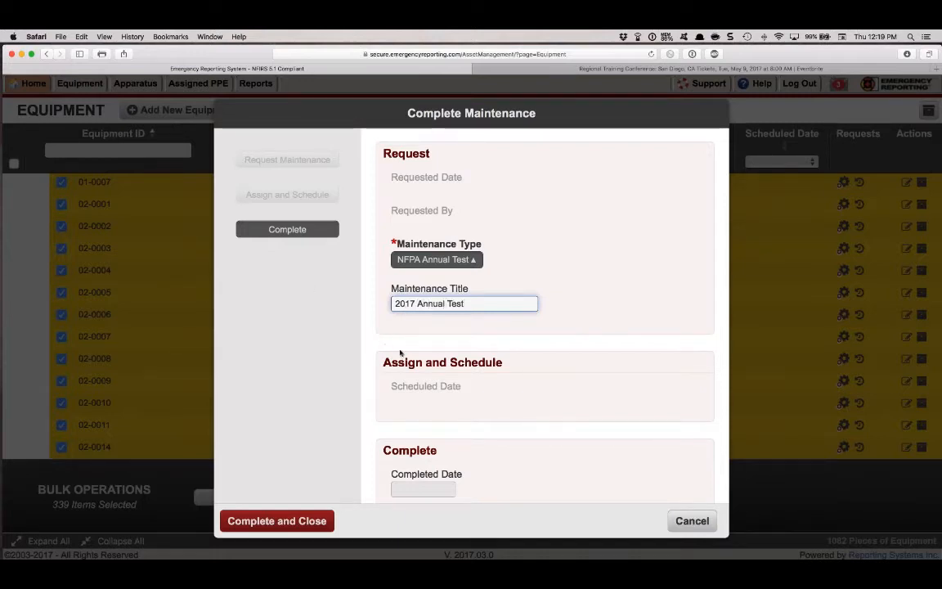
# - Set the bulk record's completed date to 02/02/2017 and test result to Passed, and complete the maintenance for the selected hoses
pyautogui.scroll(-5, 401, 352)
pyautogui.click(421, 303)
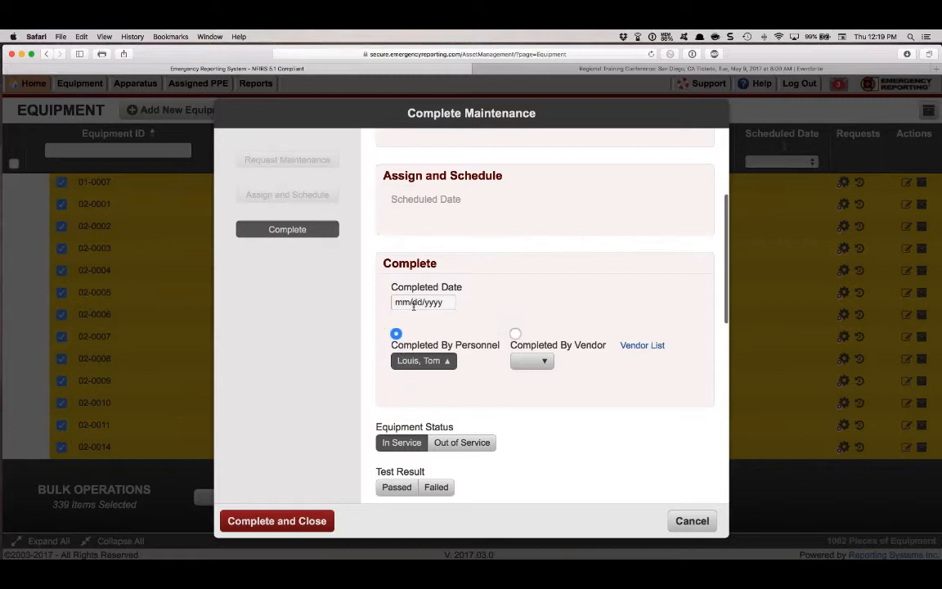
pyautogui.click(493, 363)
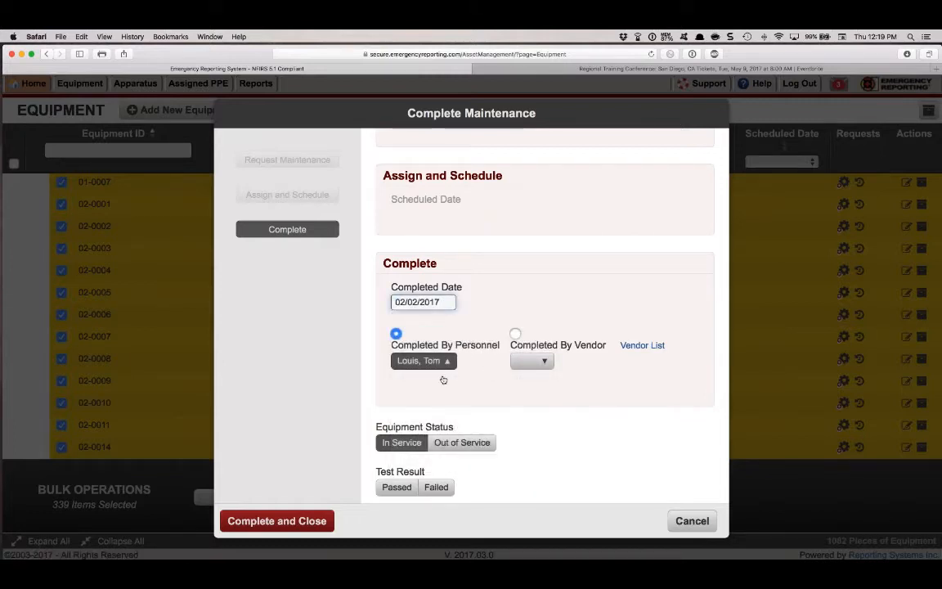
pyautogui.scroll(-3, 422, 453)
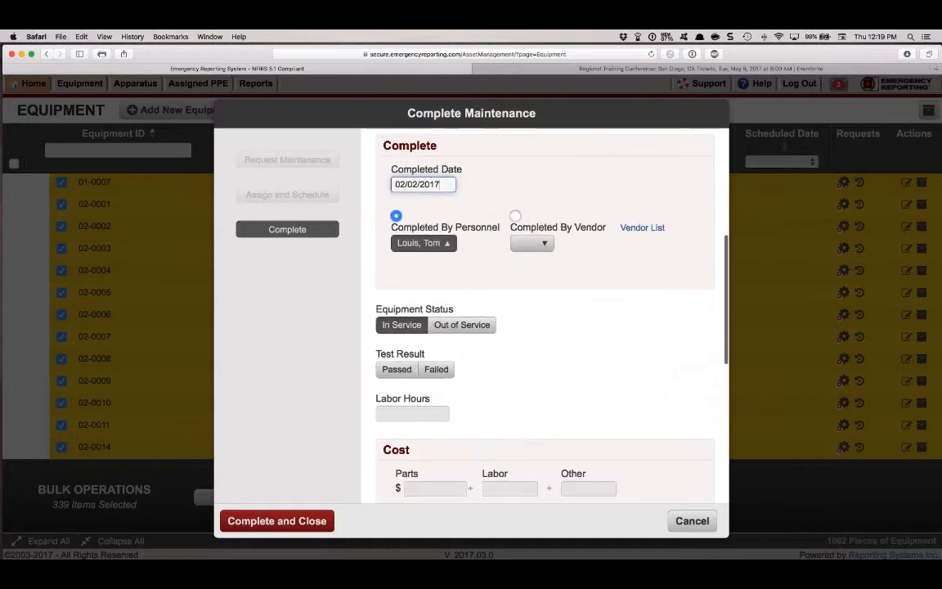
pyautogui.click(397, 370)
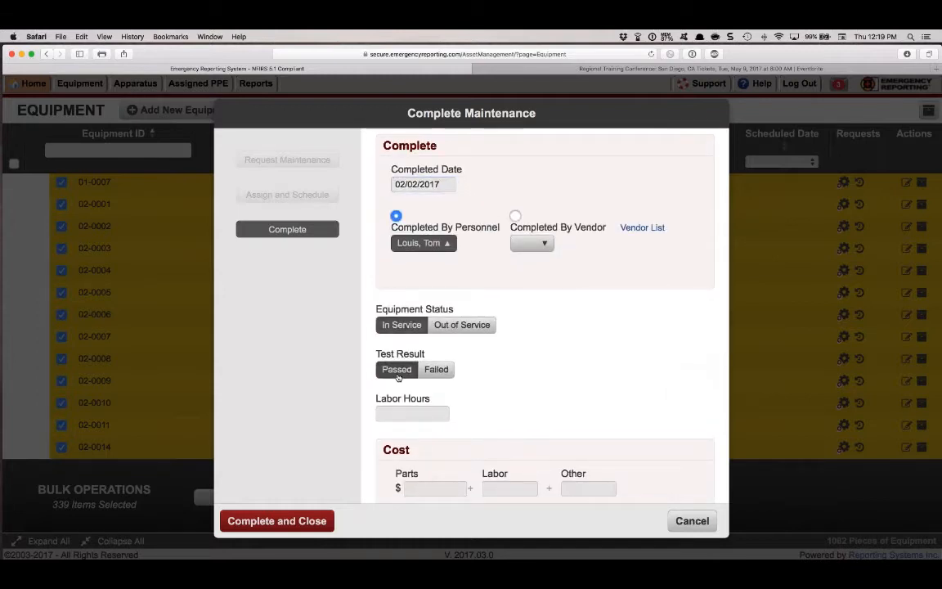
pyautogui.scroll(-5, 398, 376)
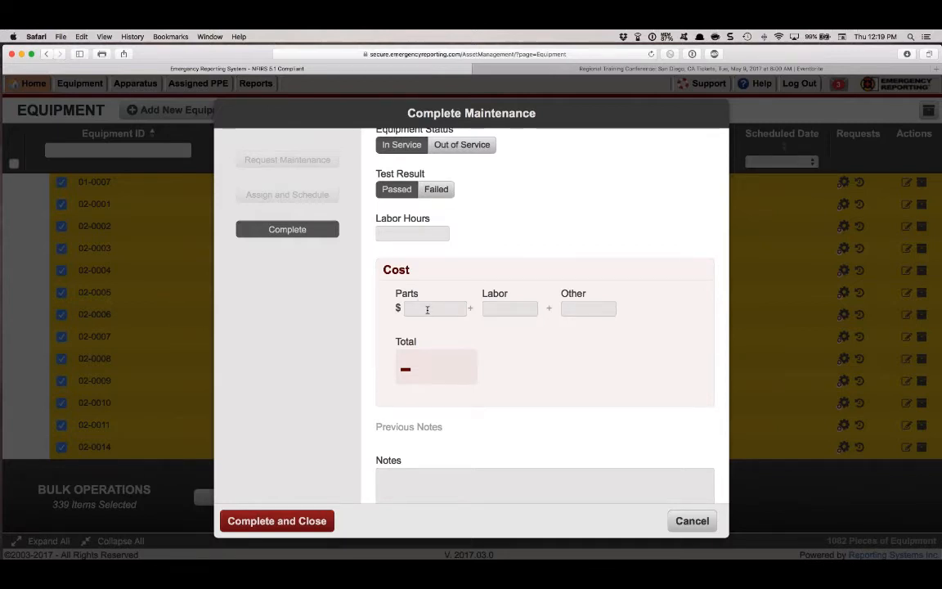
pyautogui.scroll(-3, 427, 310)
pyautogui.scroll(-3, 427, 310)
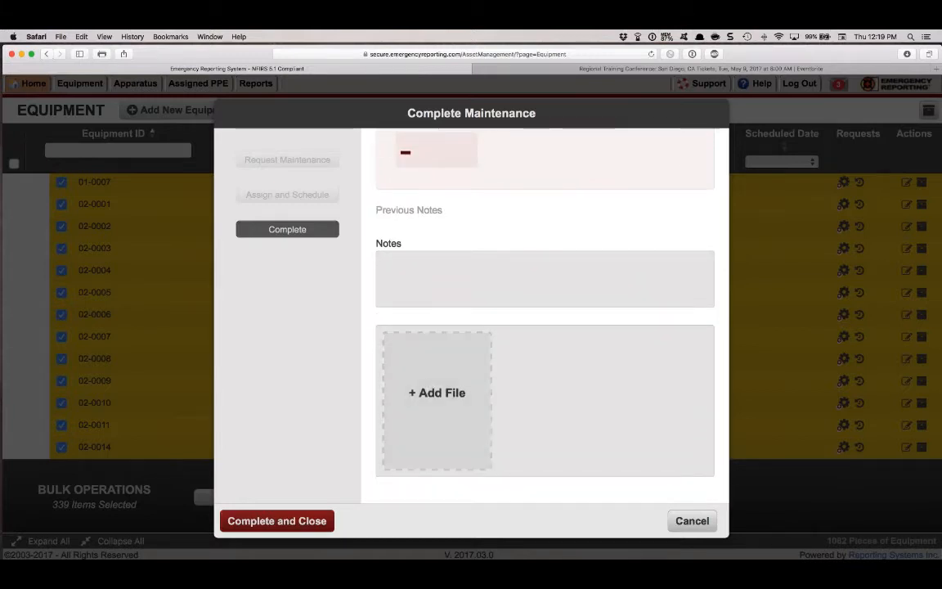
pyautogui.click(277, 525)
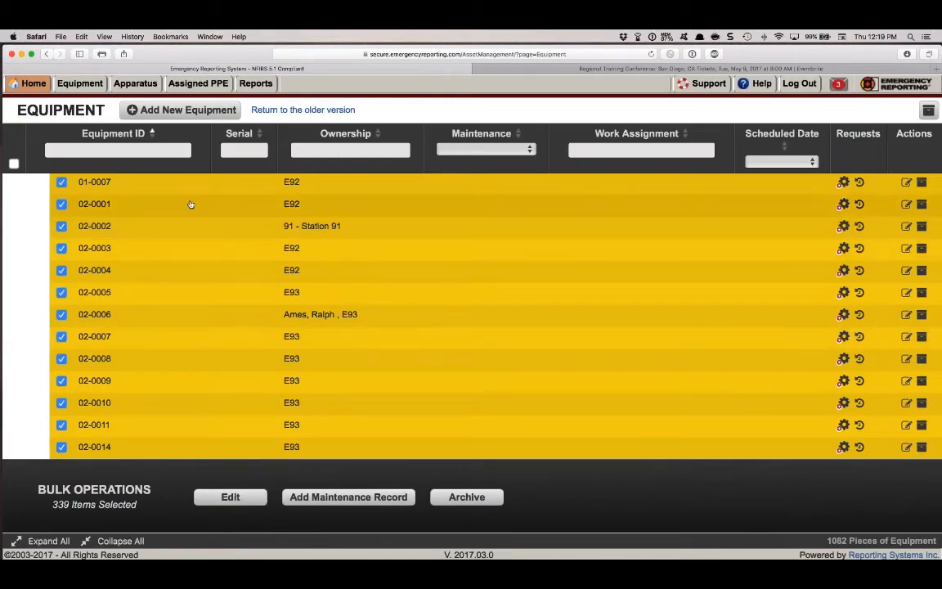
# - Check the maintenance histories of hoses 01-0007 and 02-0001 for the new annual test record, closing each one
pyautogui.click(859, 183)
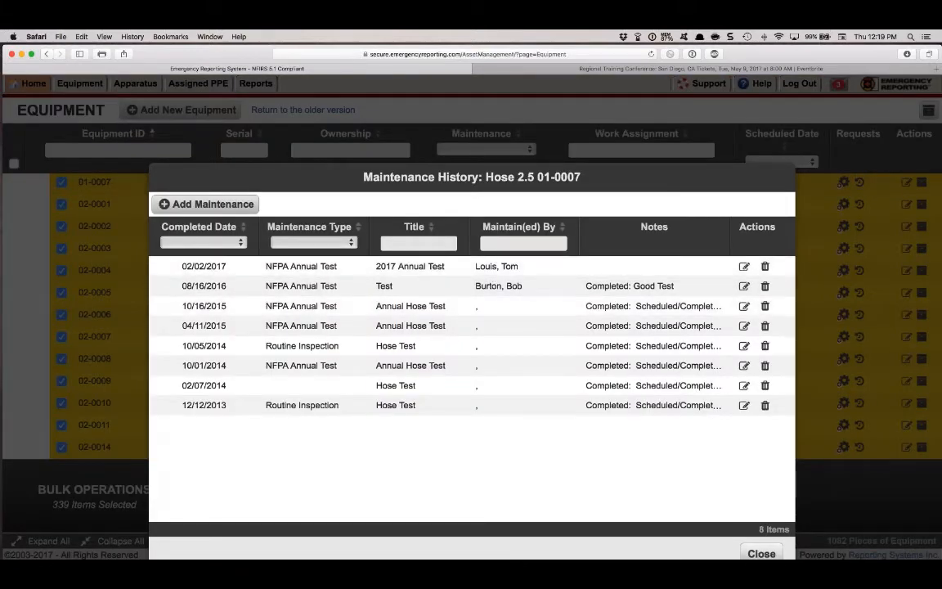
pyautogui.click(761, 554)
pyautogui.click(858, 205)
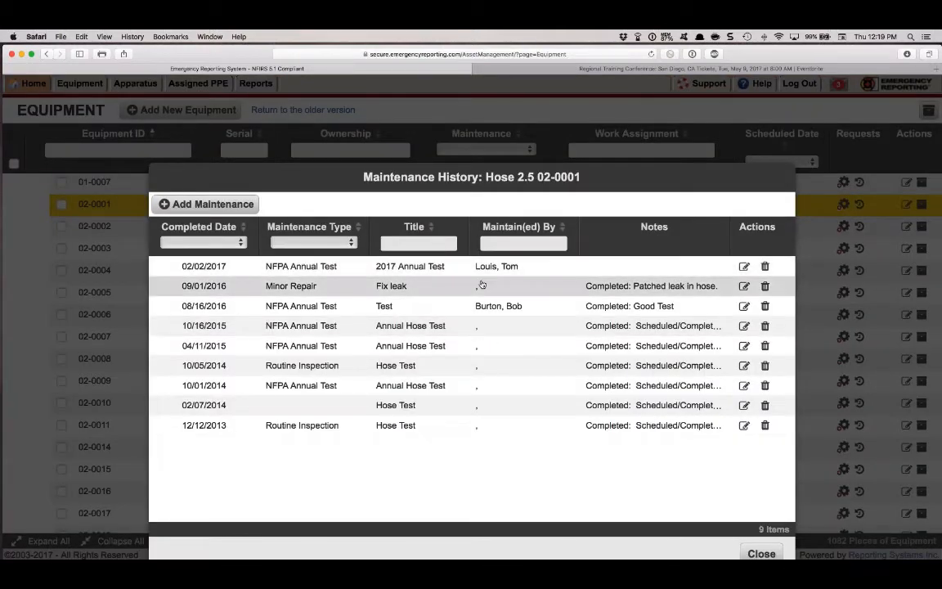
pyautogui.click(761, 554)
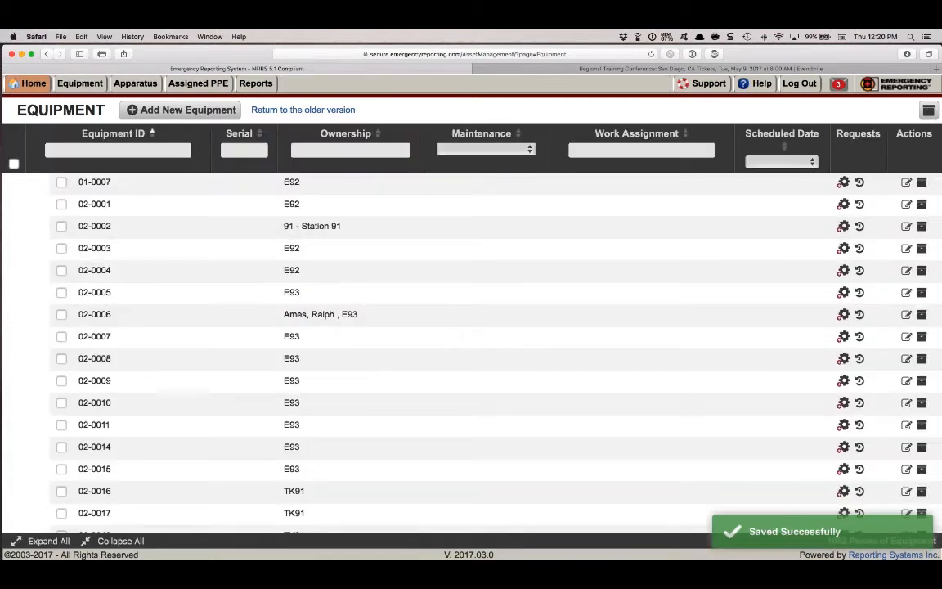
# - Clear the selection of all equipment and collapse the Hose category
pyautogui.click(13, 162)
pyautogui.click(13, 162)
pyautogui.click(13, 162)
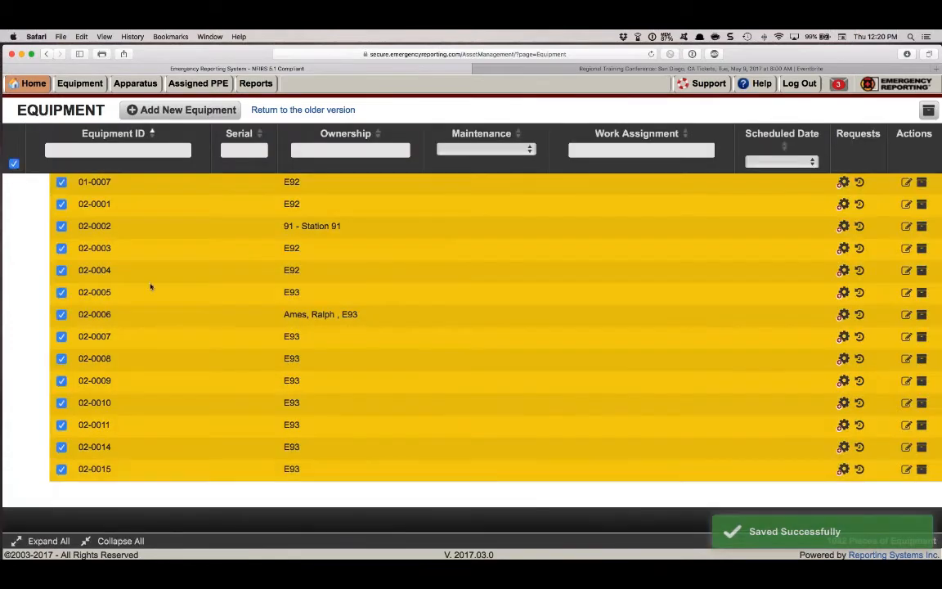
pyautogui.scroll(3, 571, 260)
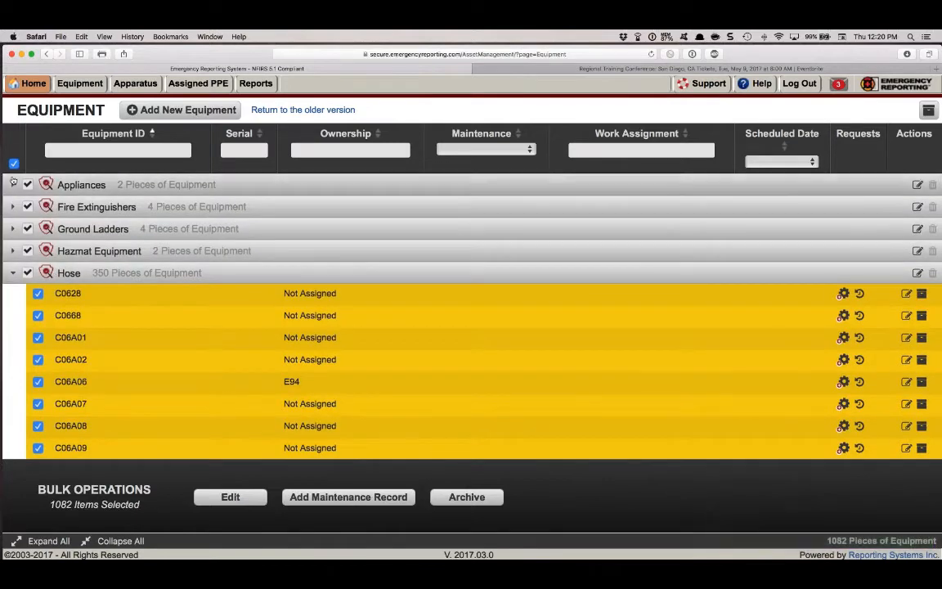
pyautogui.click(13, 162)
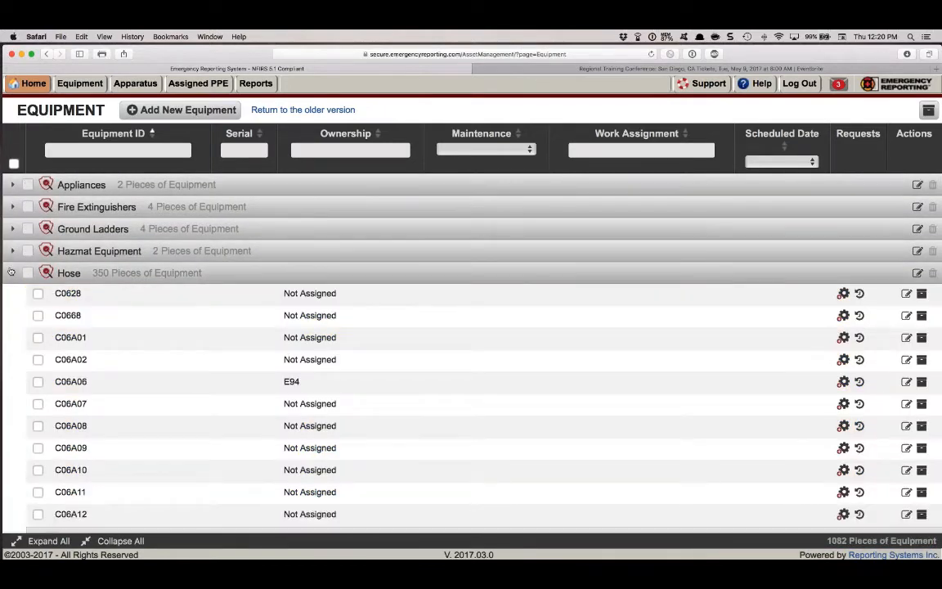
pyautogui.click(12, 272)
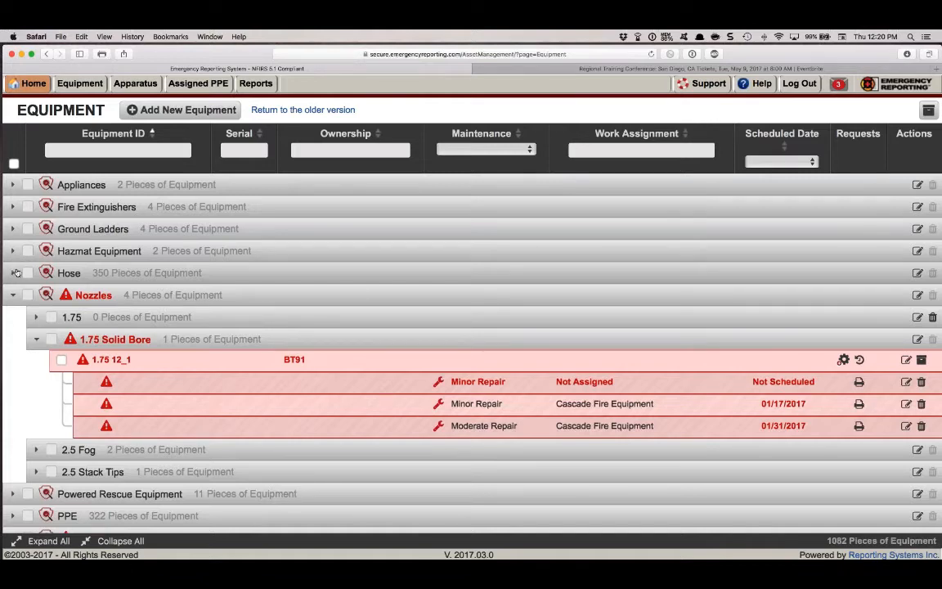
# - Open the Apparatus page, expand the 11 - Engine category and filter the list by apparatus ID E96
pyautogui.click(137, 83)
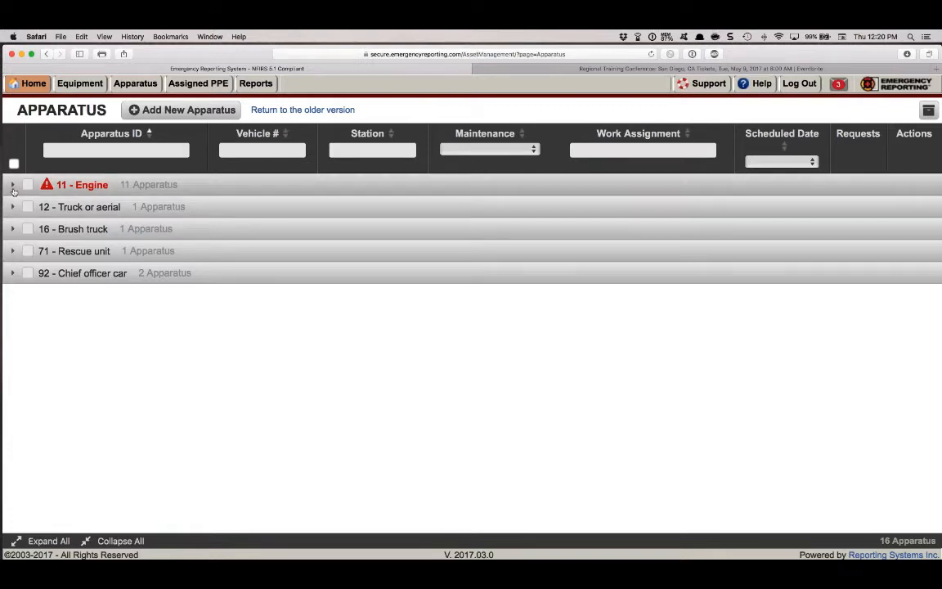
pyautogui.click(13, 185)
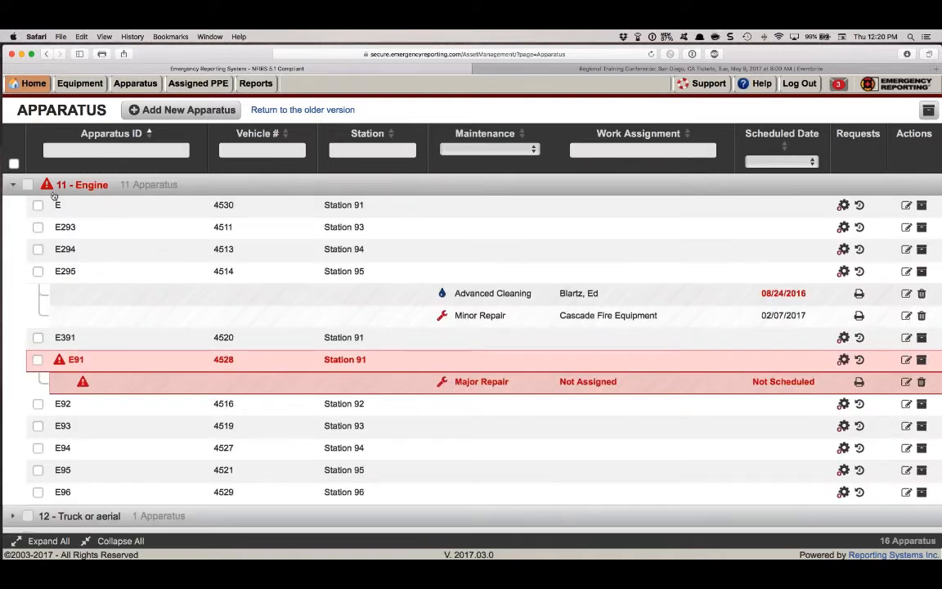
pyautogui.click(81, 151)
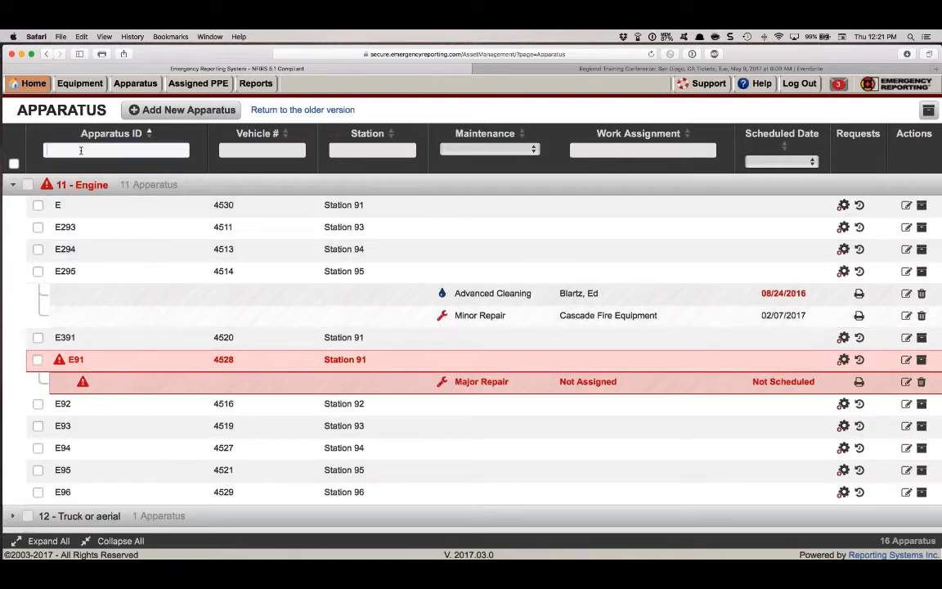
pyautogui.write('E')
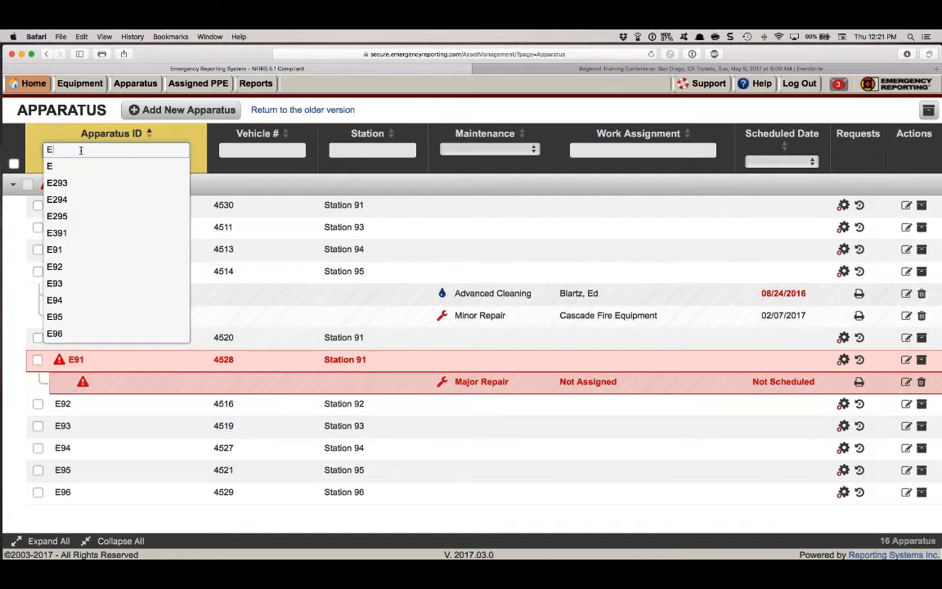
pyautogui.write('96')
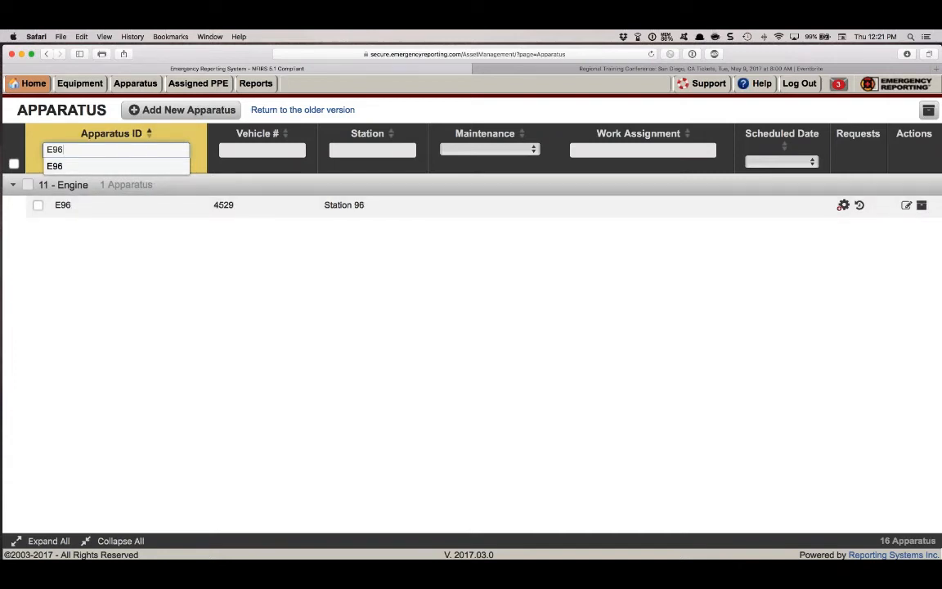
# - Review the available maintenance type and scheduled date filter options for apparatus without applying any
pyautogui.click(228, 153)
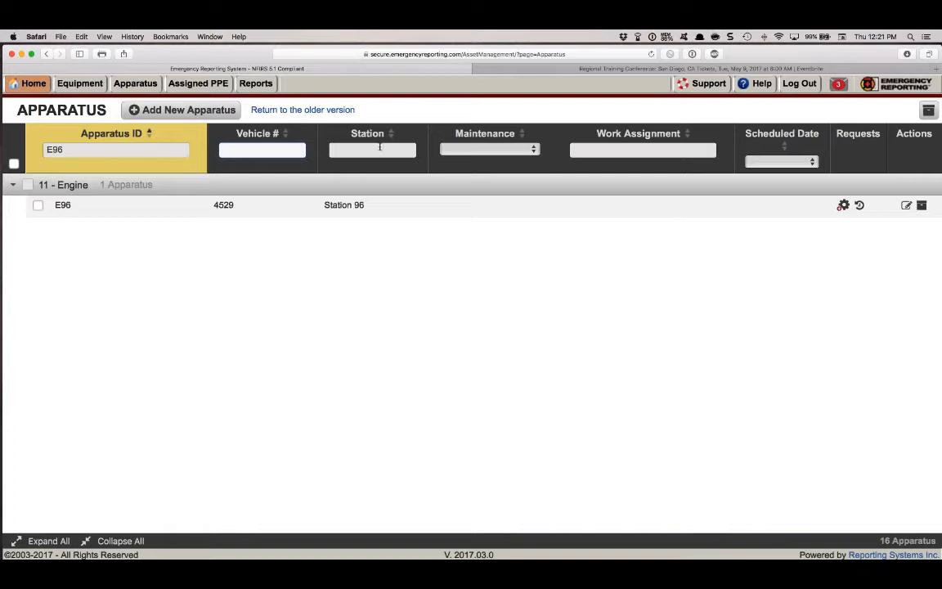
pyautogui.click(531, 151)
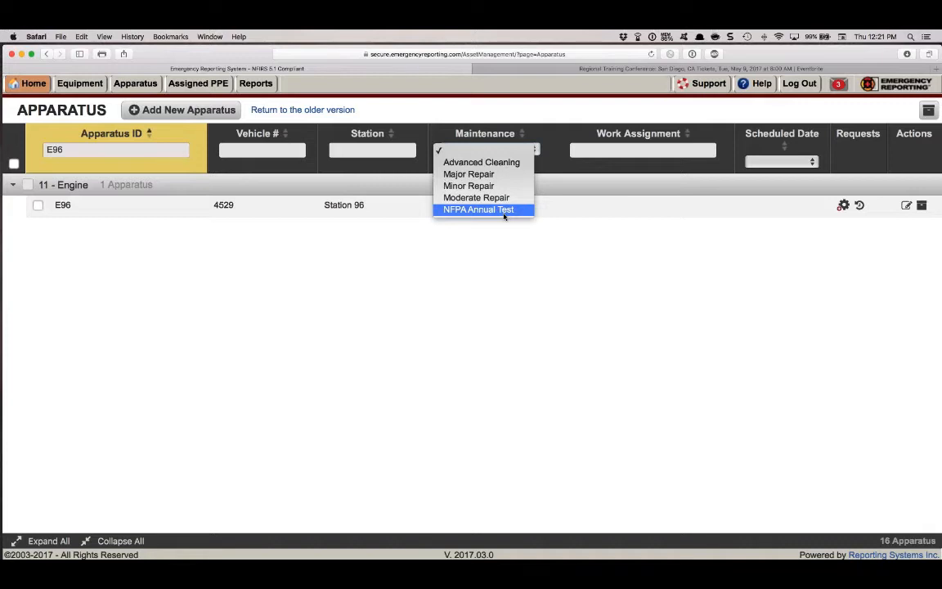
pyautogui.click(620, 156)
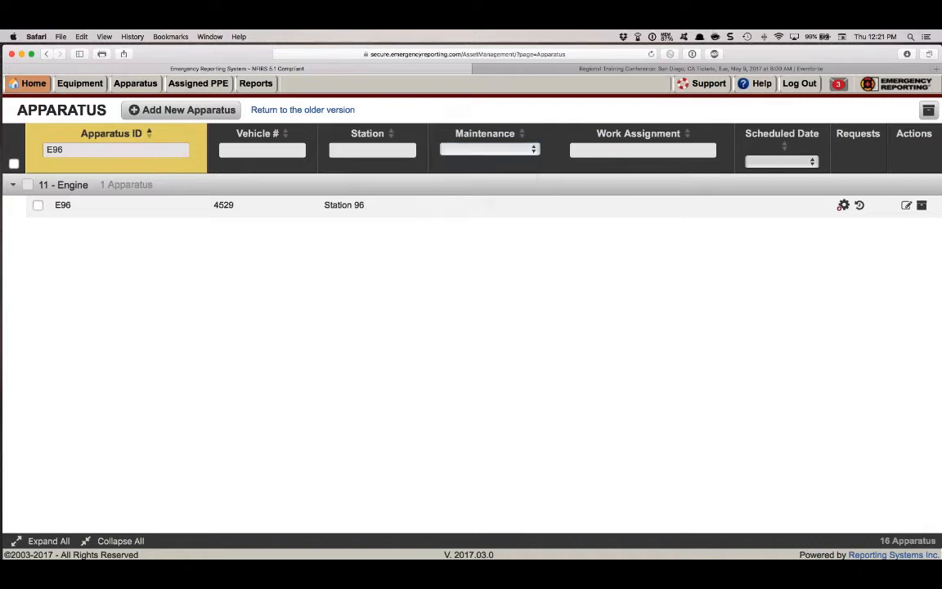
pyautogui.click(814, 163)
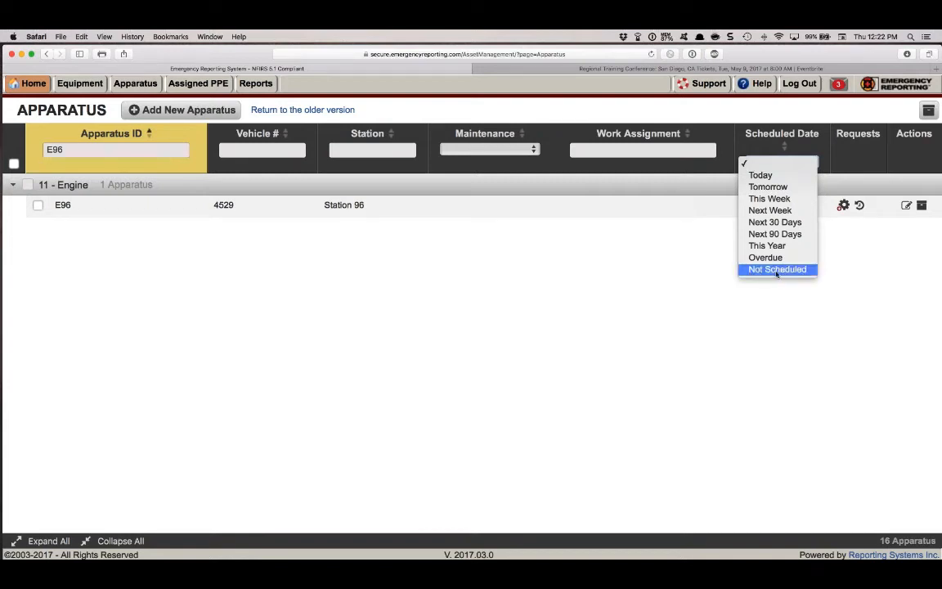
pyautogui.click(828, 274)
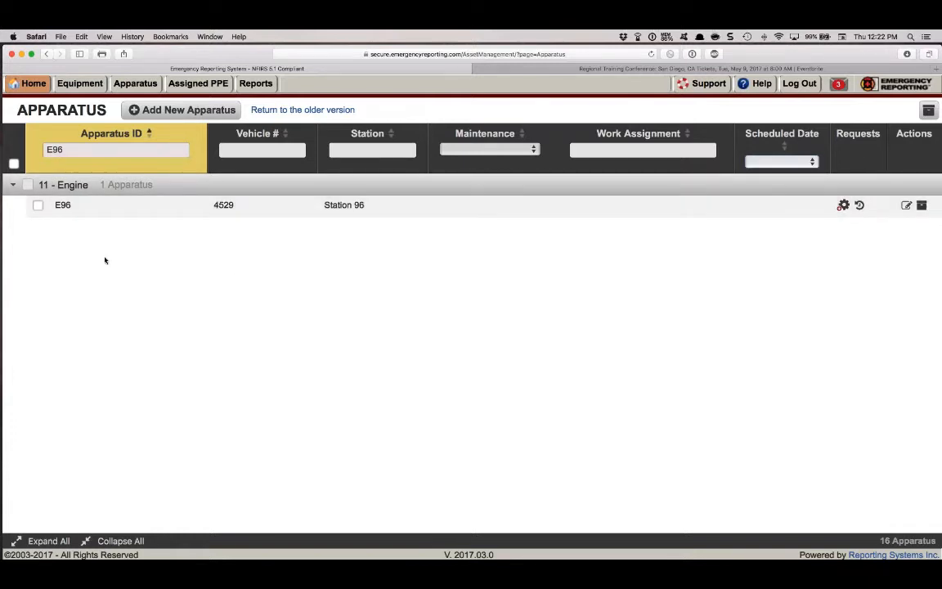
# - Clear the apparatus ID filter and expand the 11 - Engine category
pyautogui.press('BackSpace')
pyautogui.press('BackSpace')
pyautogui.press('BackSpace')
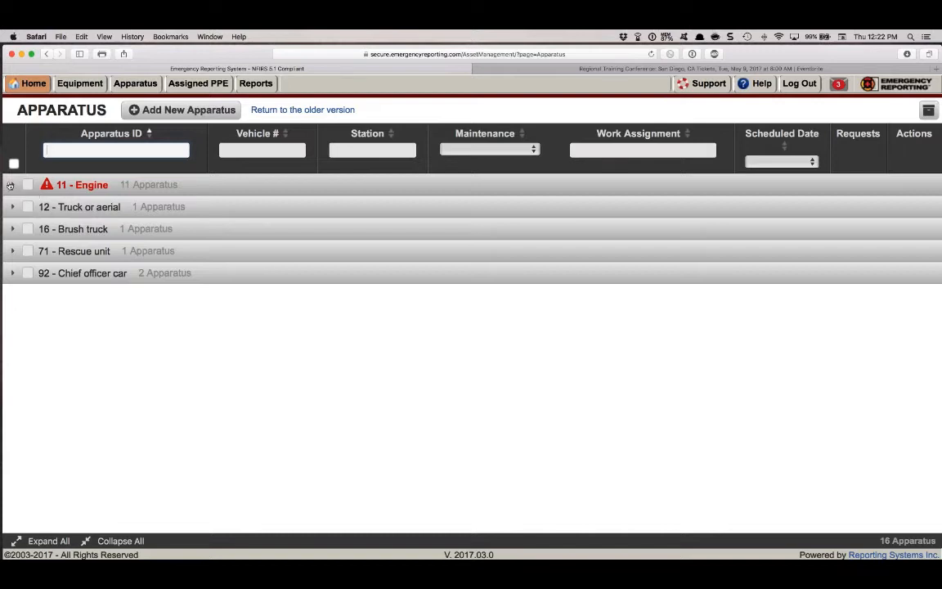
pyautogui.click(6, 188)
pyautogui.click(11, 185)
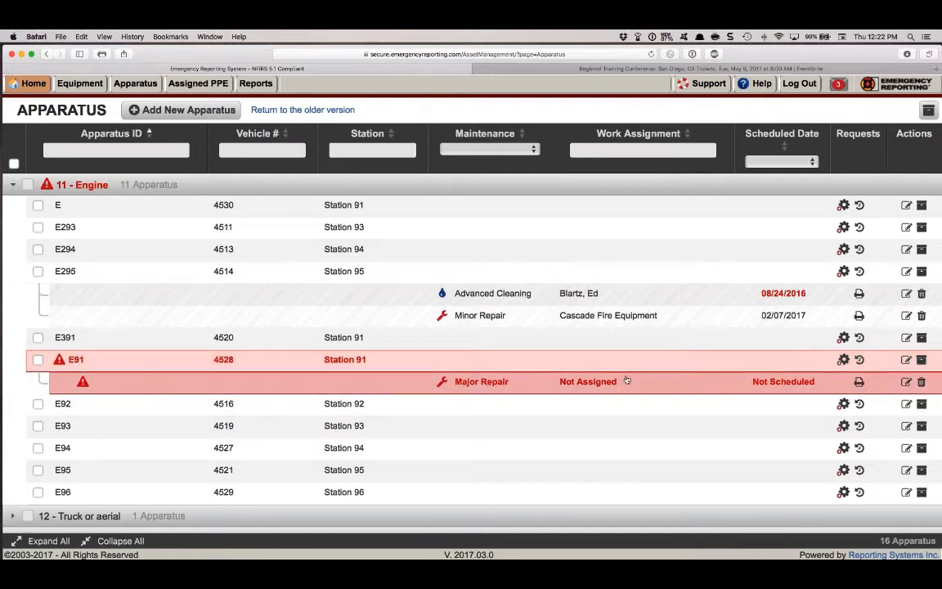
# - Open the printable work order for E91's Major Repair request, review its contents and close it
pyautogui.click(858, 381)
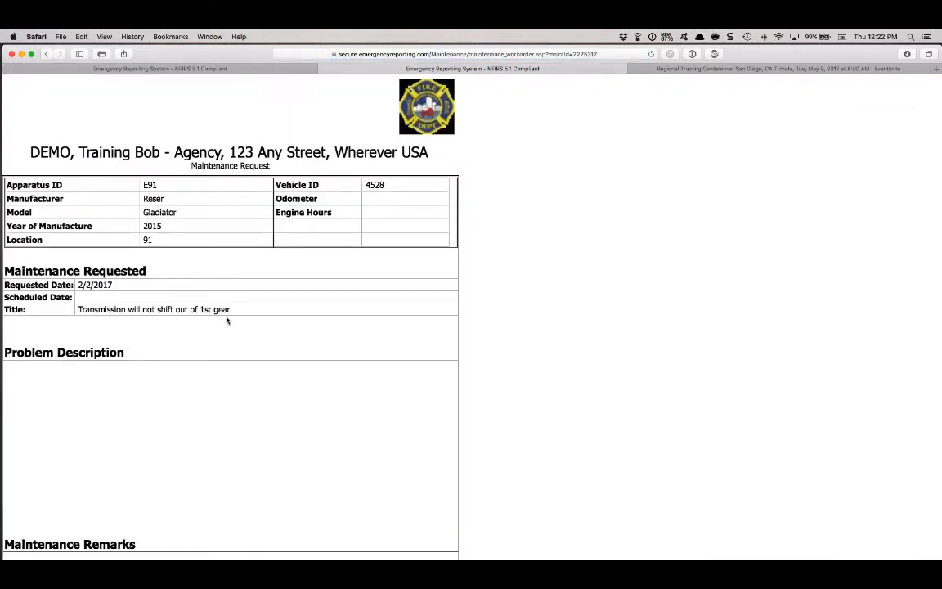
pyautogui.scroll(-3, 227, 321)
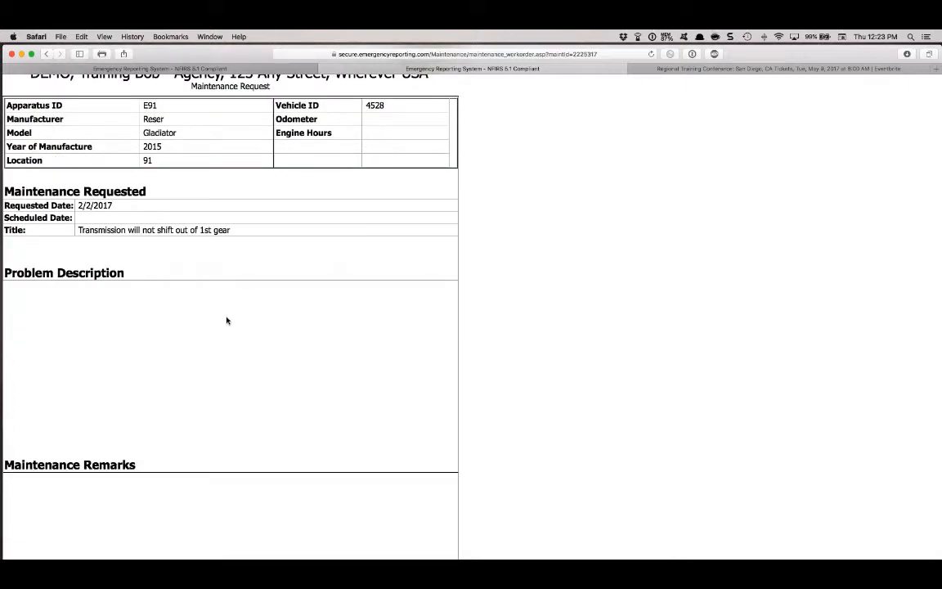
pyautogui.scroll(3, 227, 320)
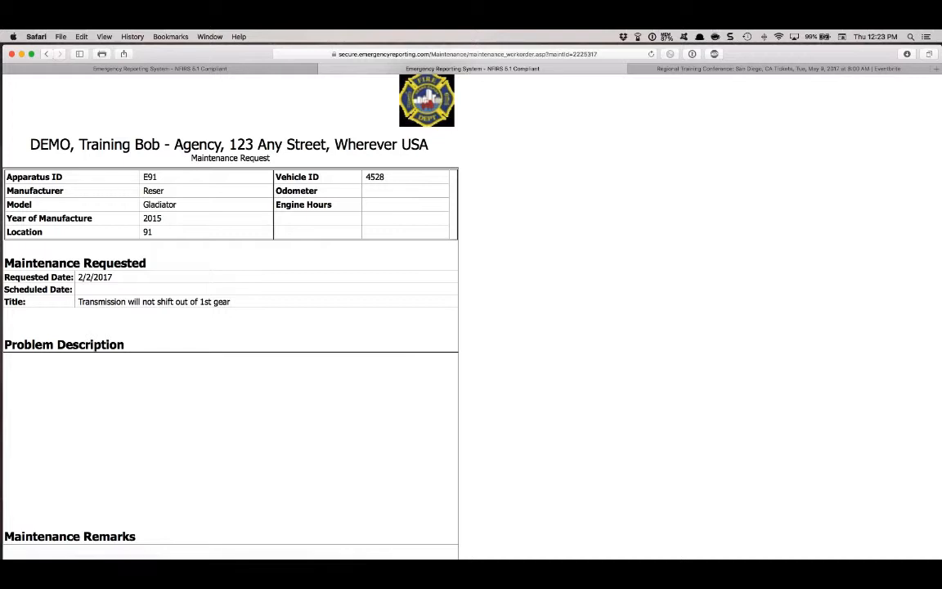
pyautogui.click(323, 70)
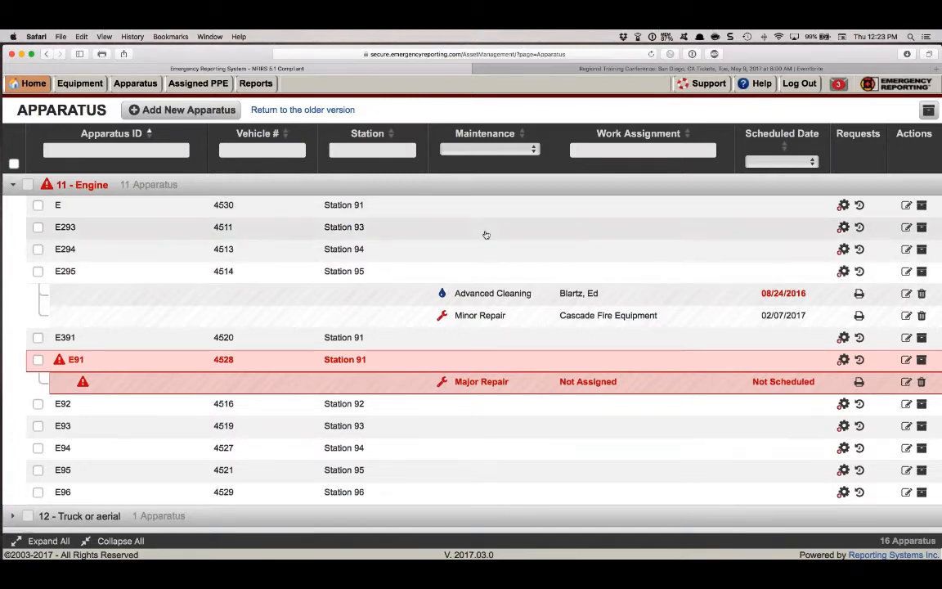
# - Open the edit form of apparatus E, review all its fields and return to the apparatus list without saving
pyautogui.click(906, 206)
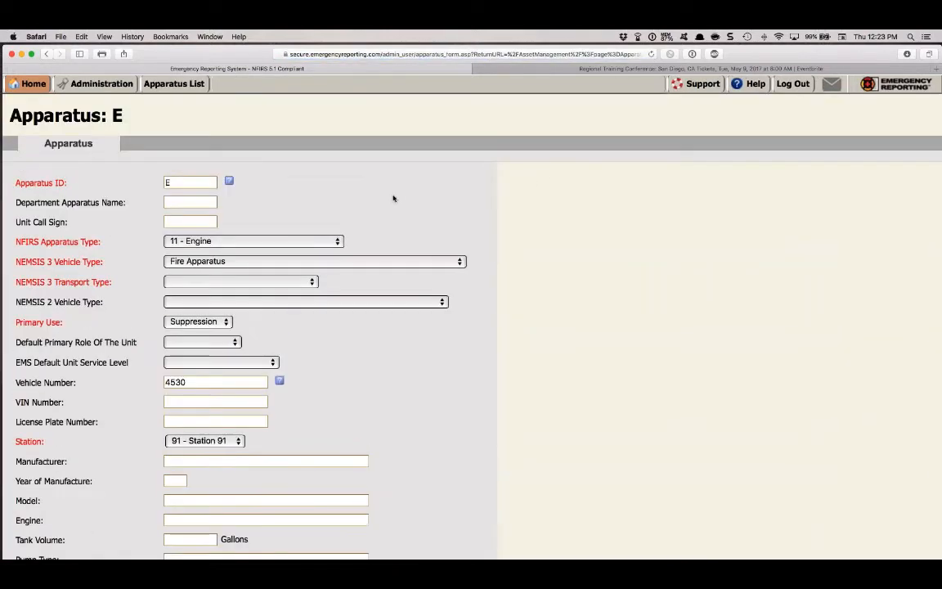
pyautogui.scroll(-2, 242, 181)
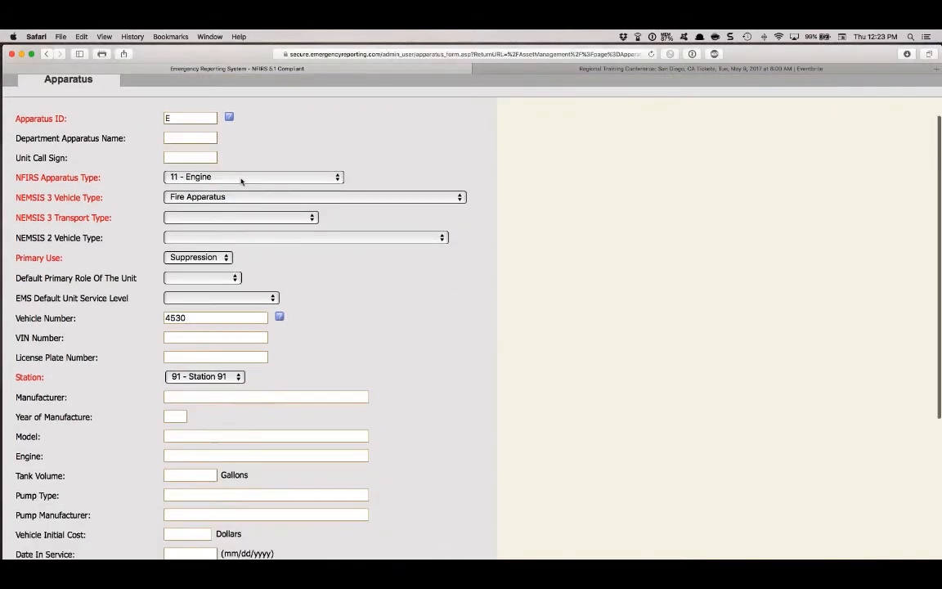
pyautogui.scroll(-7, 241, 181)
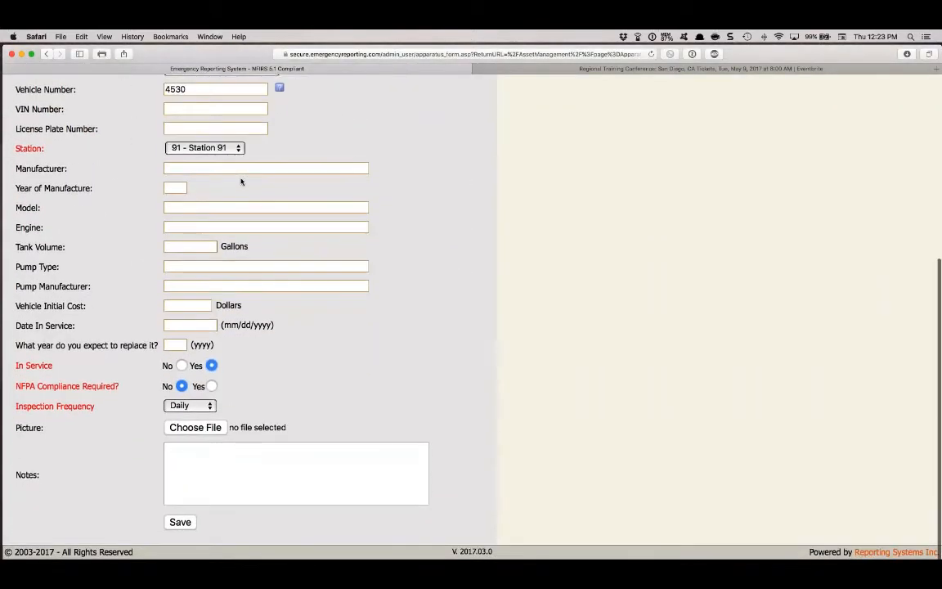
pyautogui.scroll(9, 241, 181)
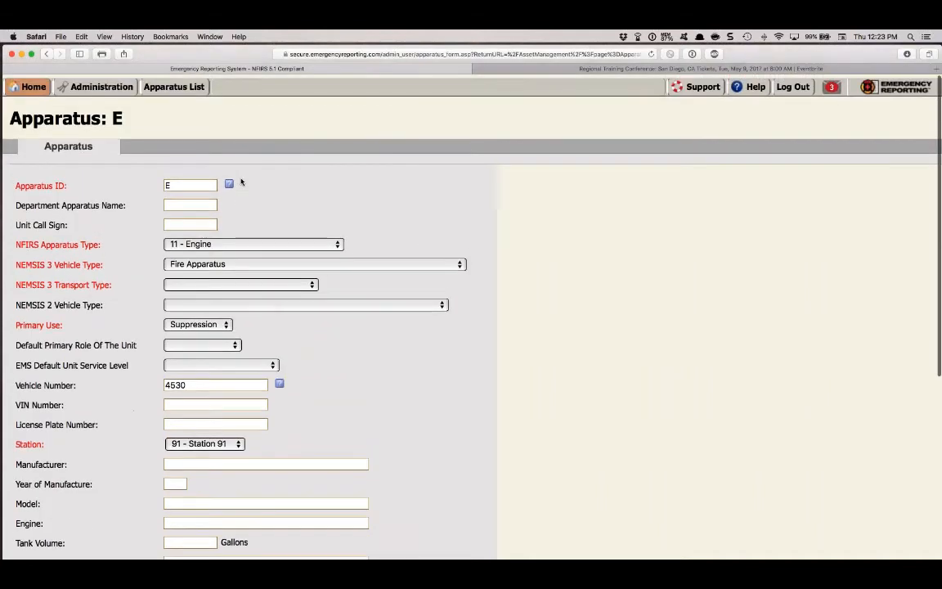
pyautogui.click(45, 55)
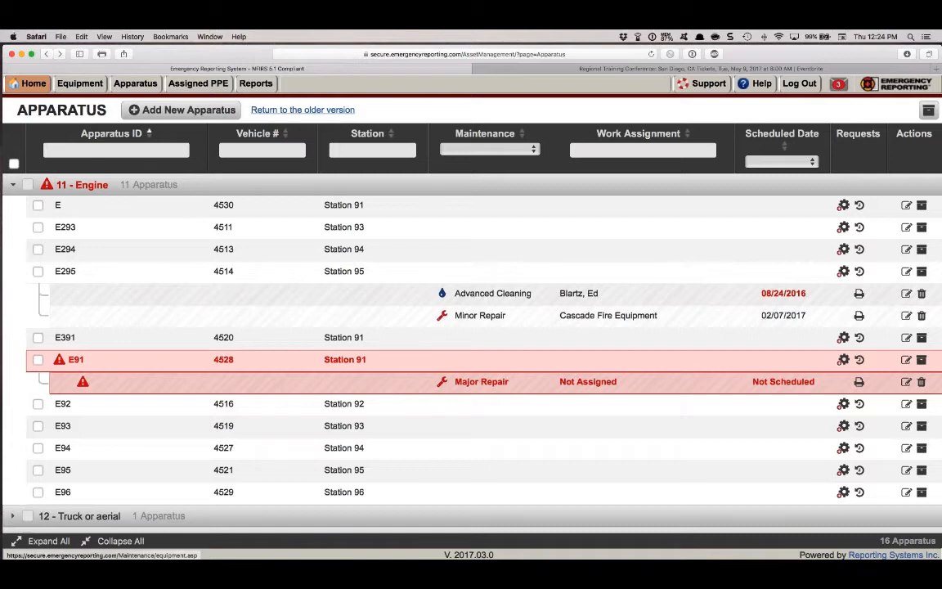
# - Return to the older version of the maintenance module and open its settings to review the equipment categories
pyautogui.click(286, 110)
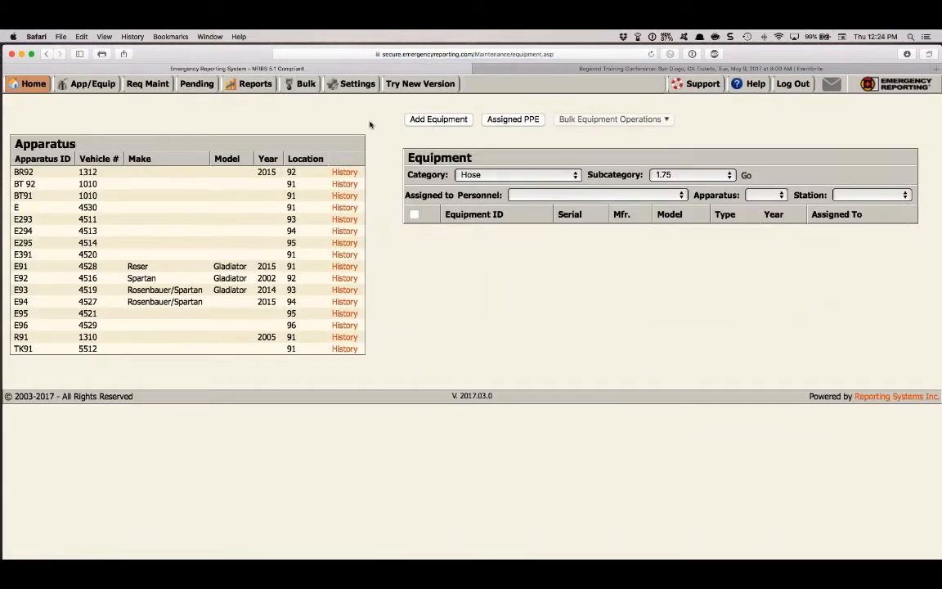
pyautogui.click(351, 83)
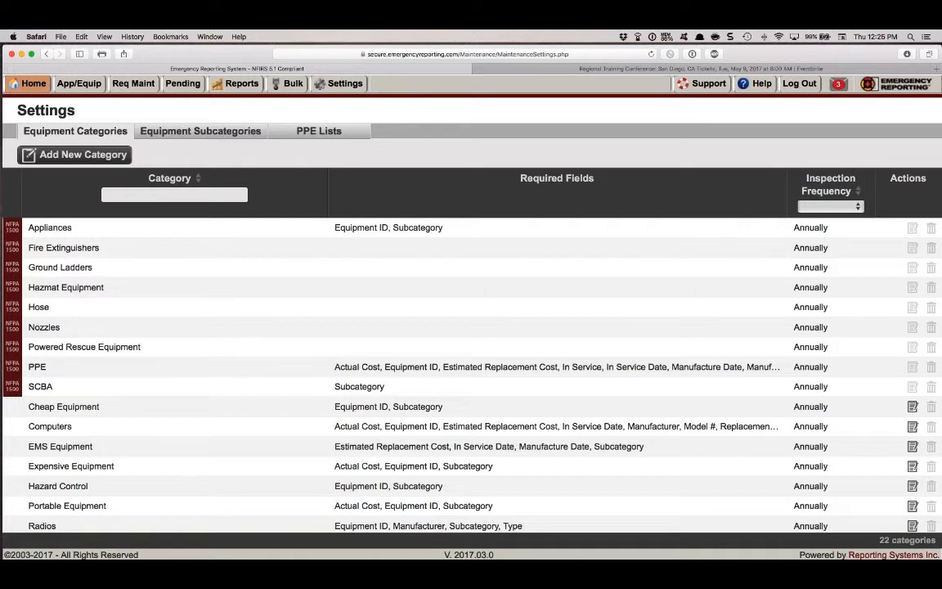
pyautogui.scroll(-1, 137, 254)
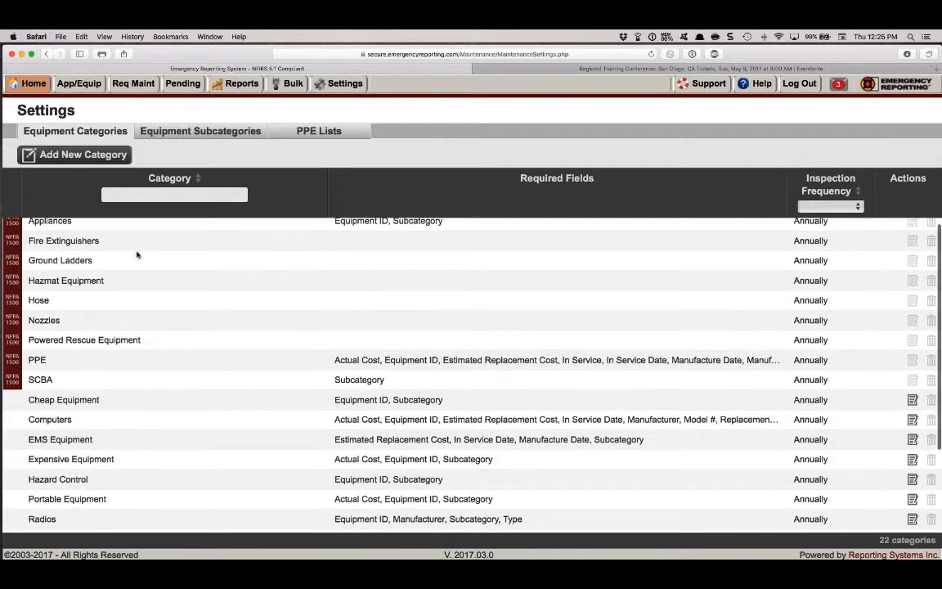
pyautogui.scroll(1, 136, 254)
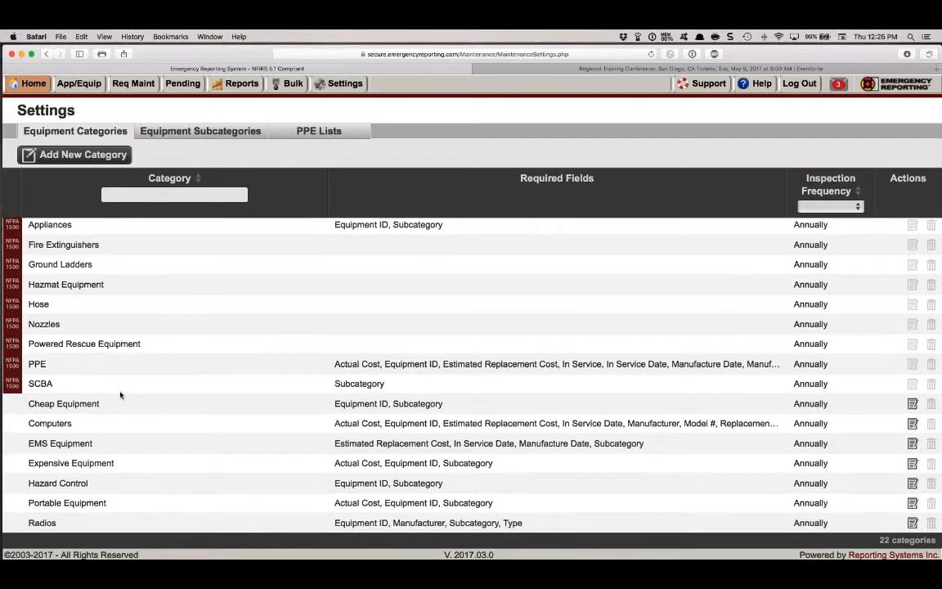
pyautogui.scroll(-3, 114, 392)
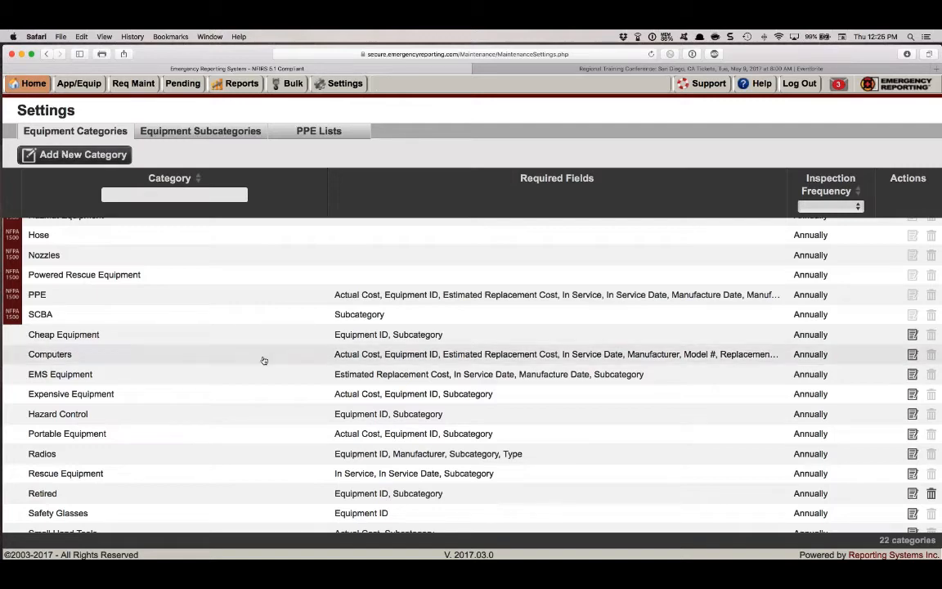
# - Review the Computers category's required fields and inspection frequency options, keep Subcategory required and the frequency Annually, and save
pyautogui.click(912, 355)
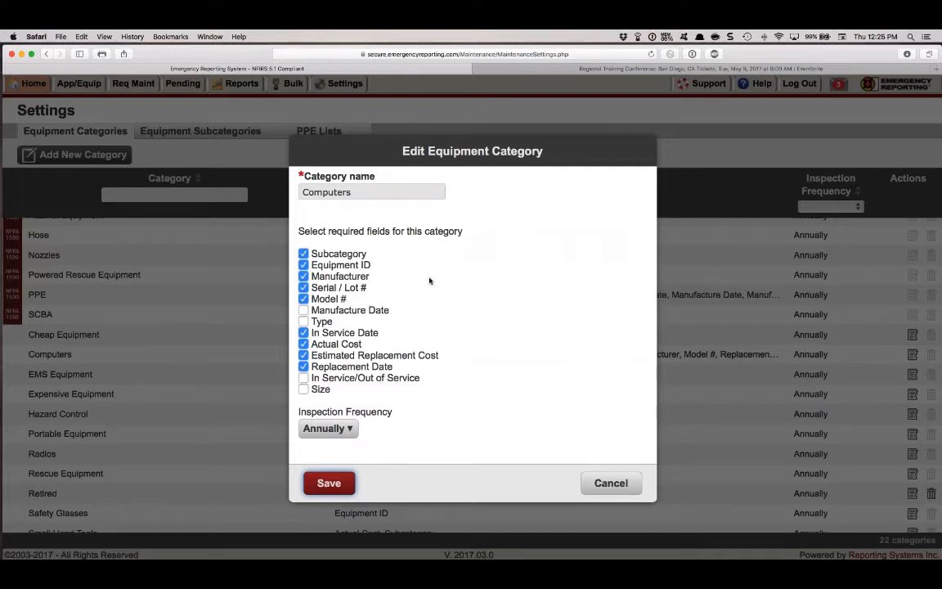
pyautogui.moveTo(365, 140); pyautogui.dragTo(306, 141)
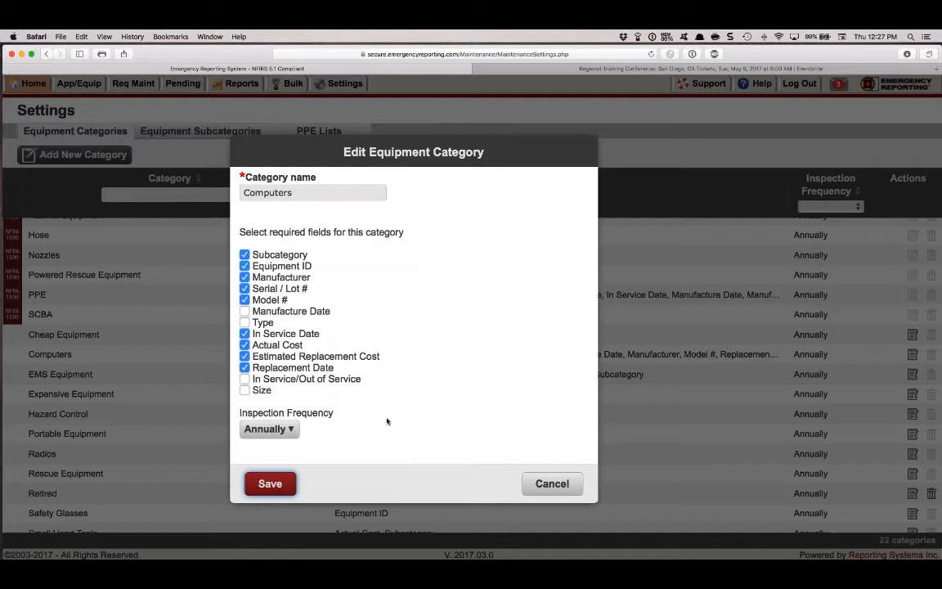
pyautogui.click(297, 436)
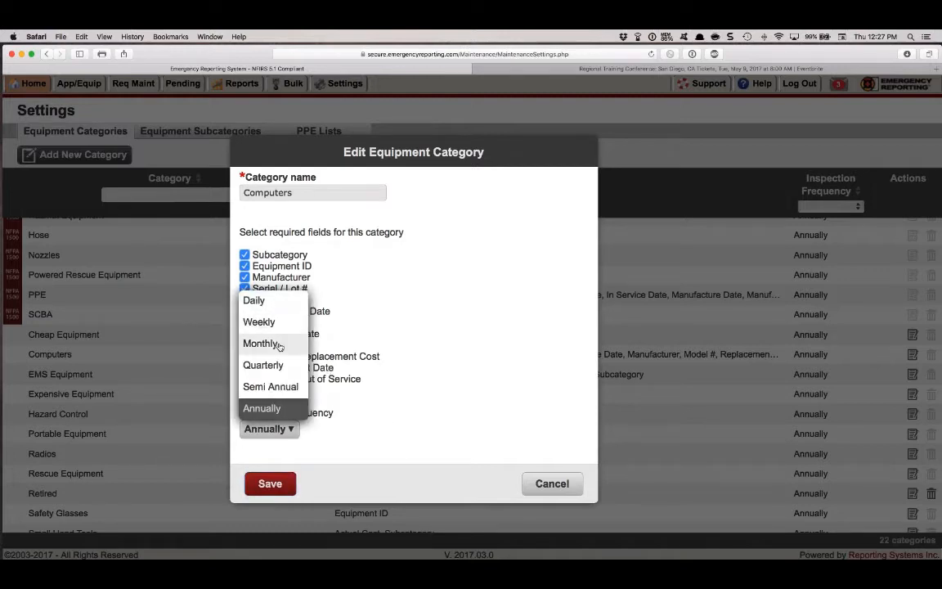
pyautogui.click(287, 411)
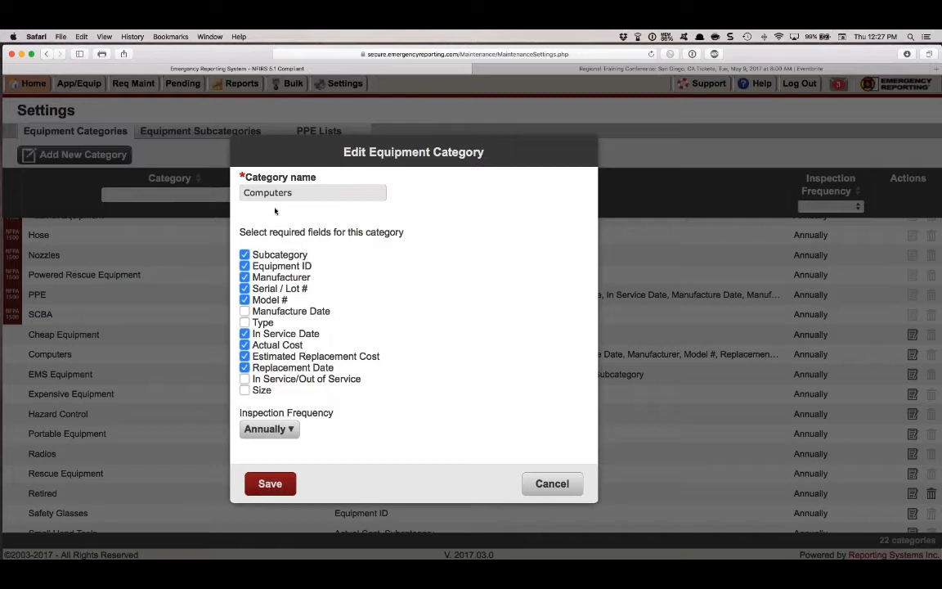
pyautogui.click(245, 255)
pyautogui.click(244, 256)
pyautogui.click(268, 484)
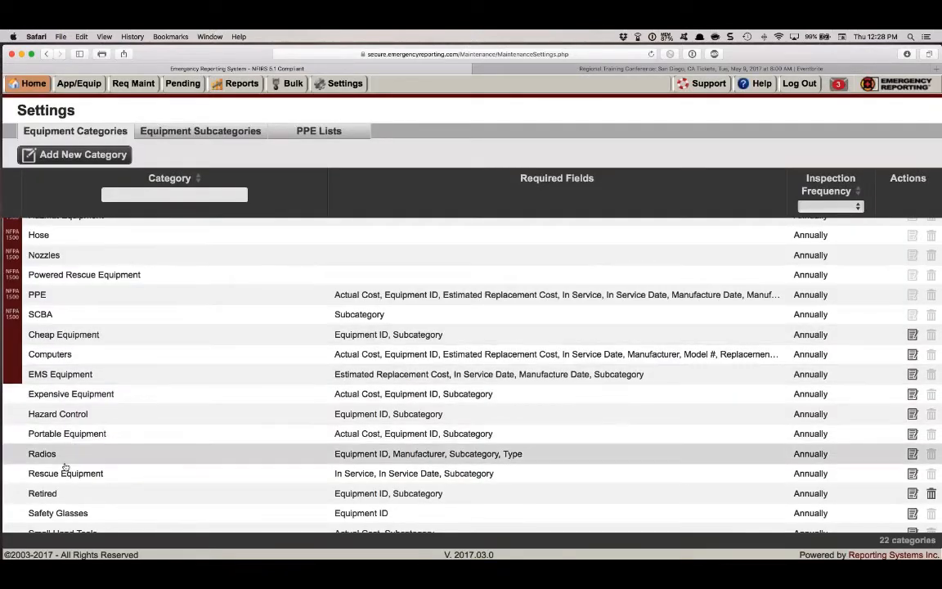
# - Filter the equipment categories by "co", review the matches and clear the filter
pyautogui.scroll(-3, 66, 470)
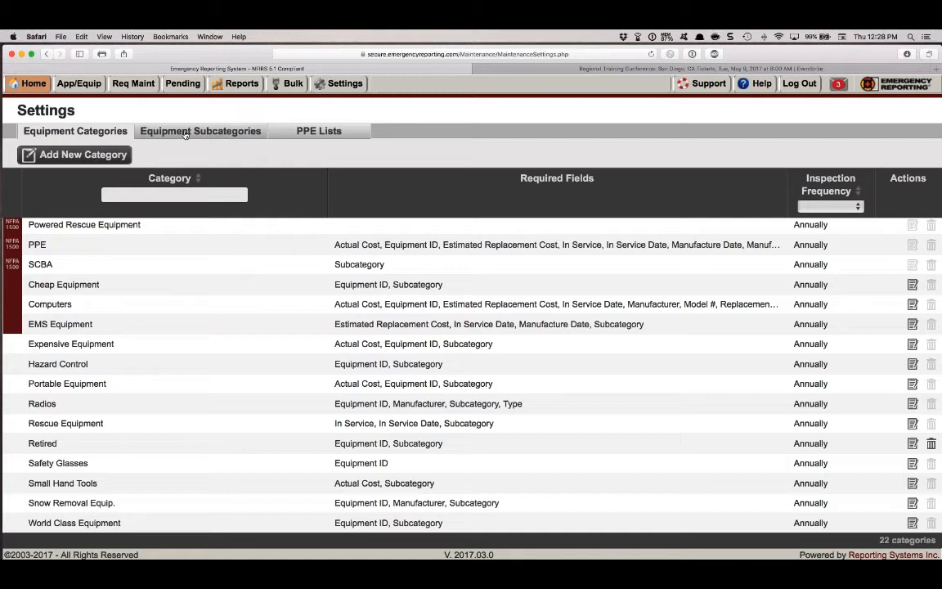
pyautogui.click(191, 197)
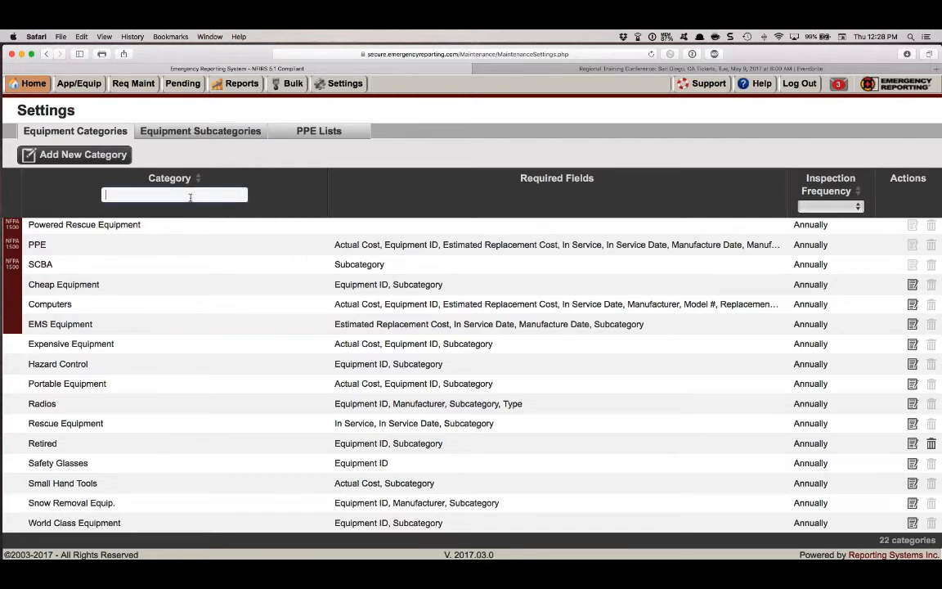
pyautogui.write('co')
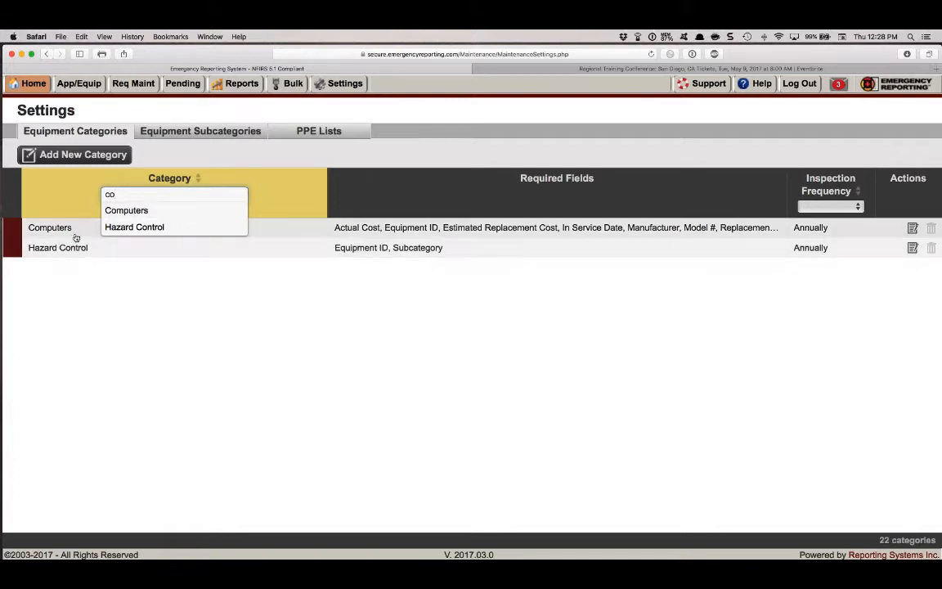
pyautogui.press('BackSpace')
pyautogui.press('BackSpace')
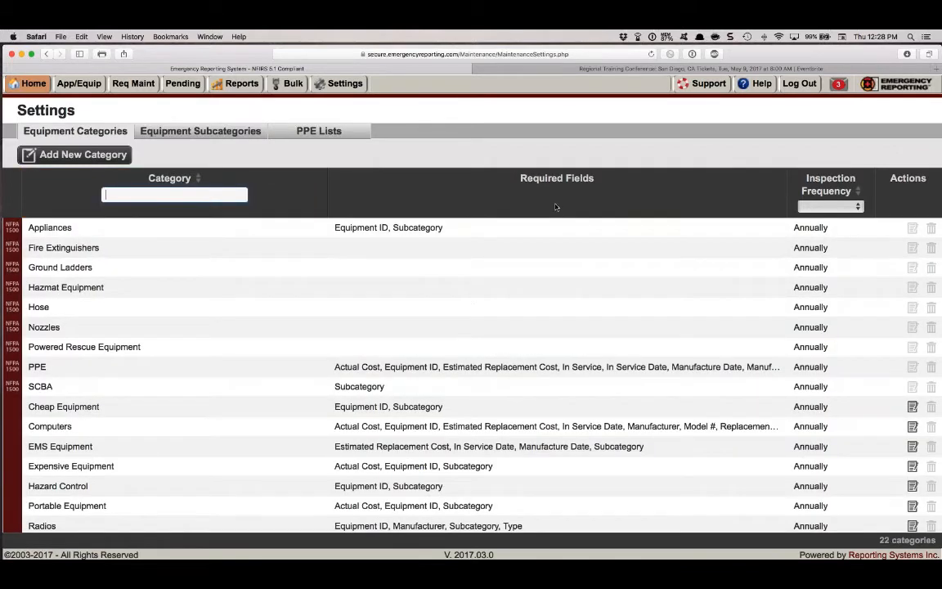
# - Sort the equipment categories by name in both directions, ending in ascending order, and view the inspection frequency filter options without applying any
pyautogui.click(199, 179)
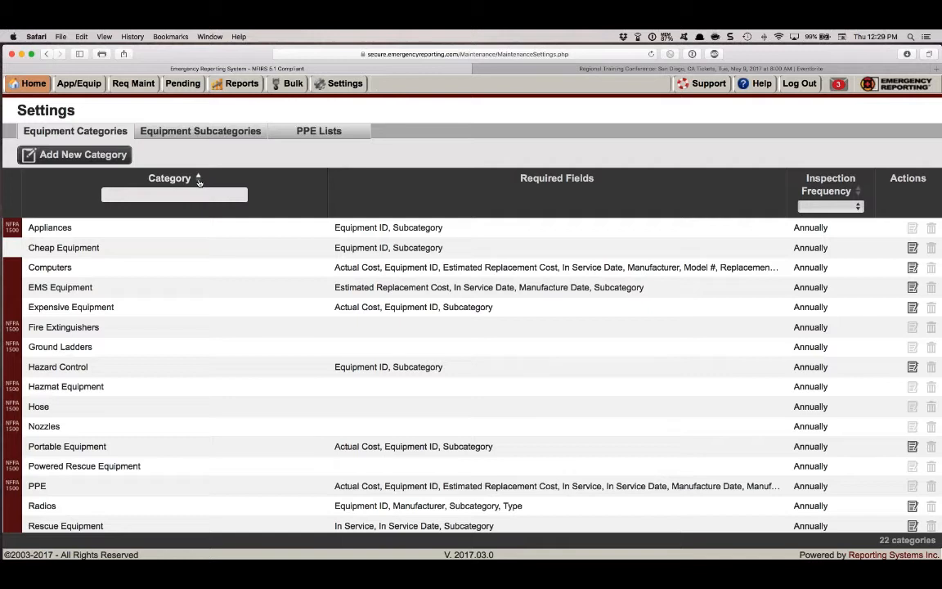
pyautogui.click(199, 179)
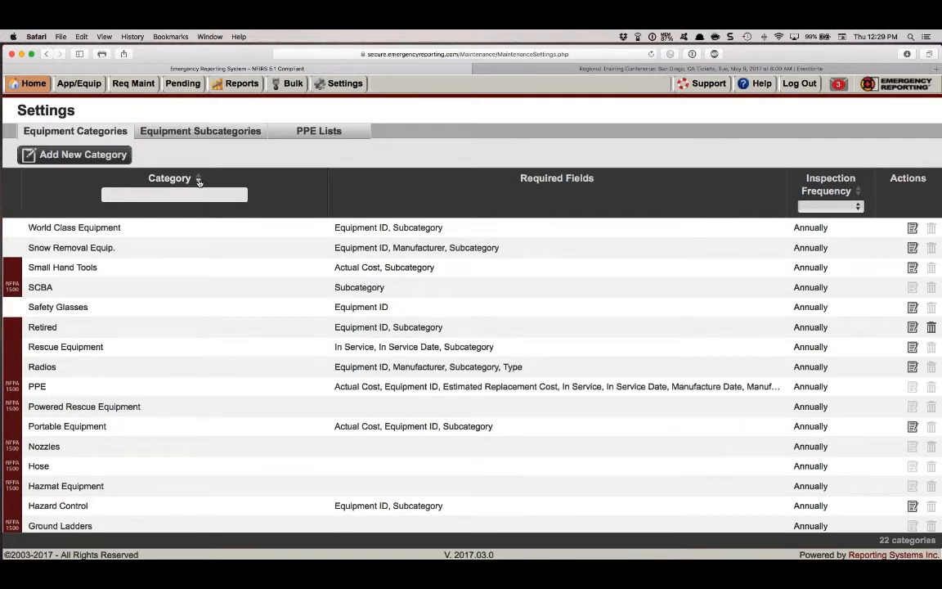
pyautogui.click(199, 181)
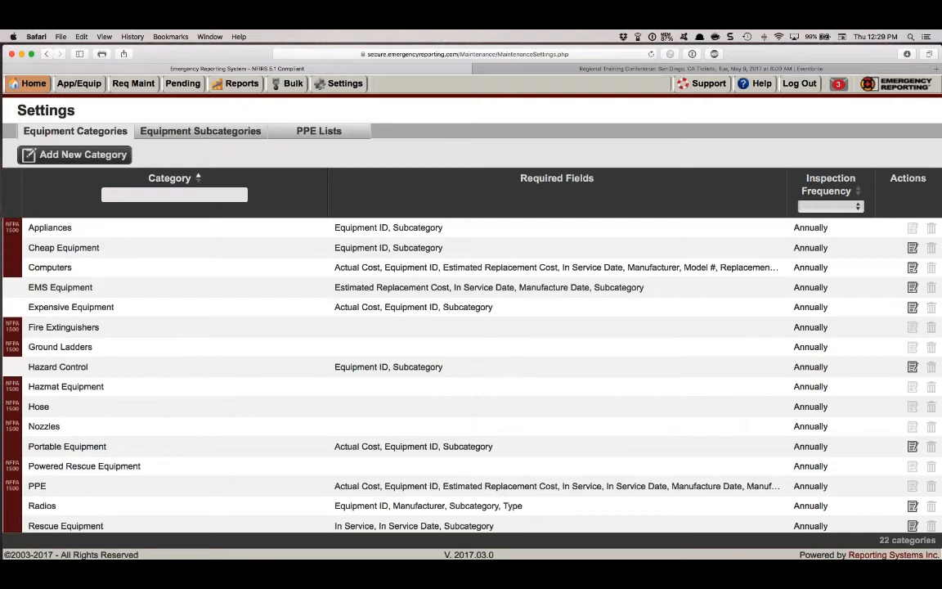
pyautogui.click(856, 206)
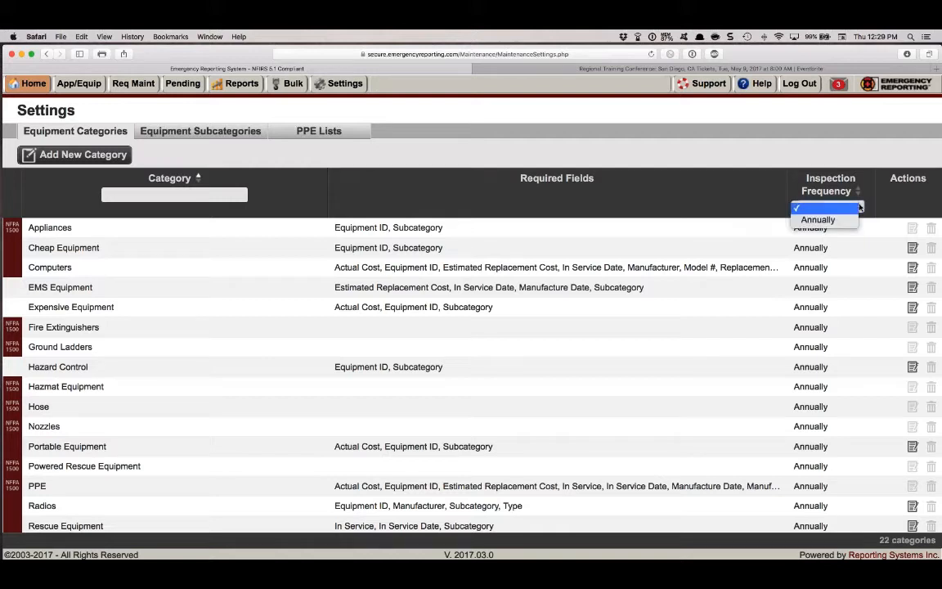
pyautogui.click(916, 246)
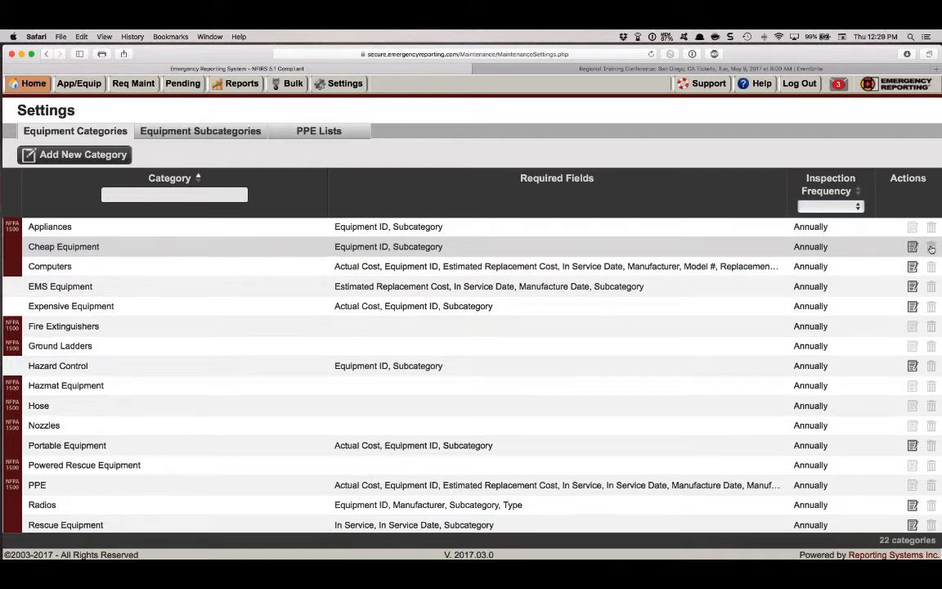
# - Examine the full equipment category list for which categories can be edited or deleted, including Retired
pyautogui.scroll(-1, 931, 249)
pyautogui.scroll(-1, 931, 249)
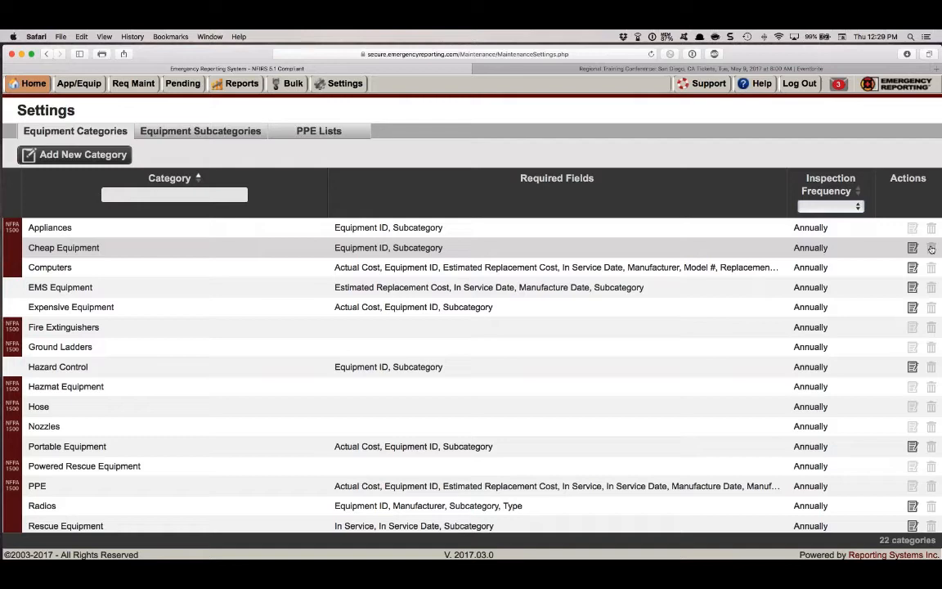
pyautogui.scroll(-1, 731, 415)
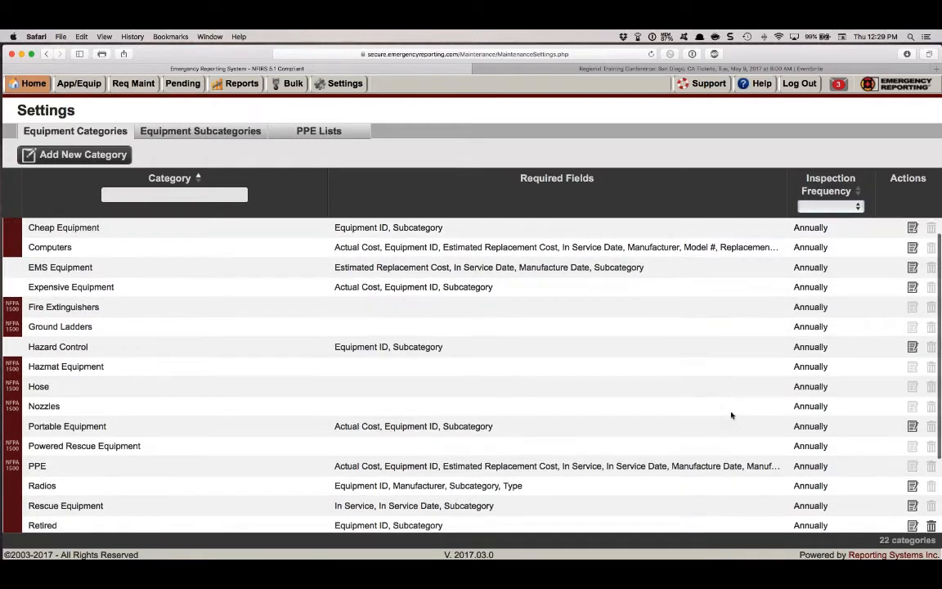
pyautogui.scroll(-3, 730, 415)
pyautogui.scroll(1, 731, 416)
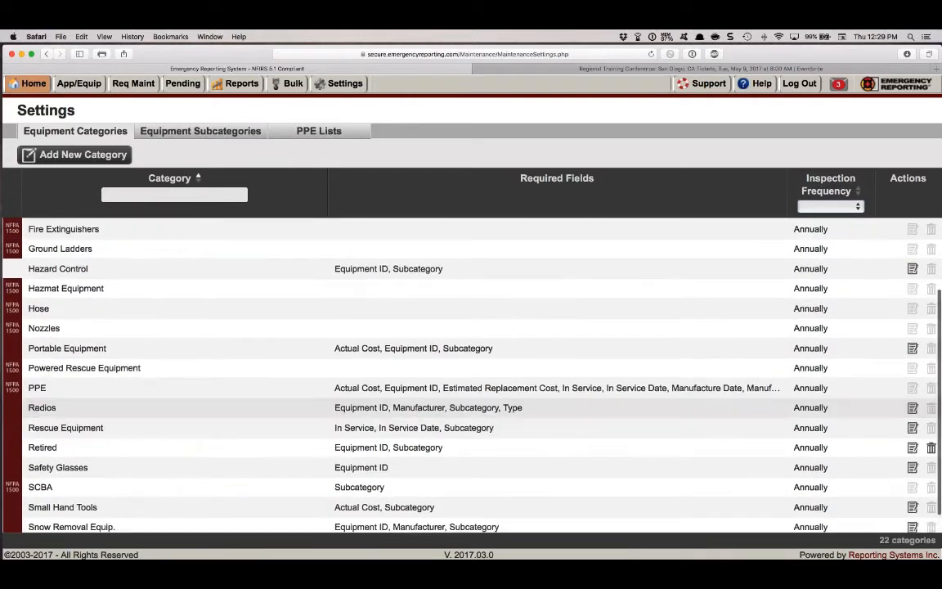
pyautogui.scroll(-1, 471, 372)
pyautogui.scroll(5, 471, 372)
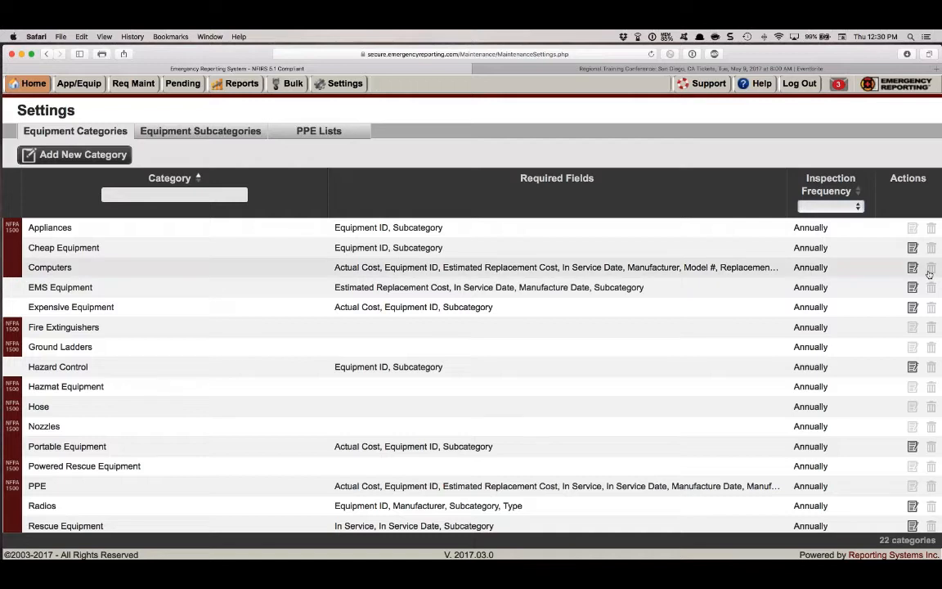
pyautogui.scroll(-1, 921, 324)
pyautogui.scroll(-5, 920, 324)
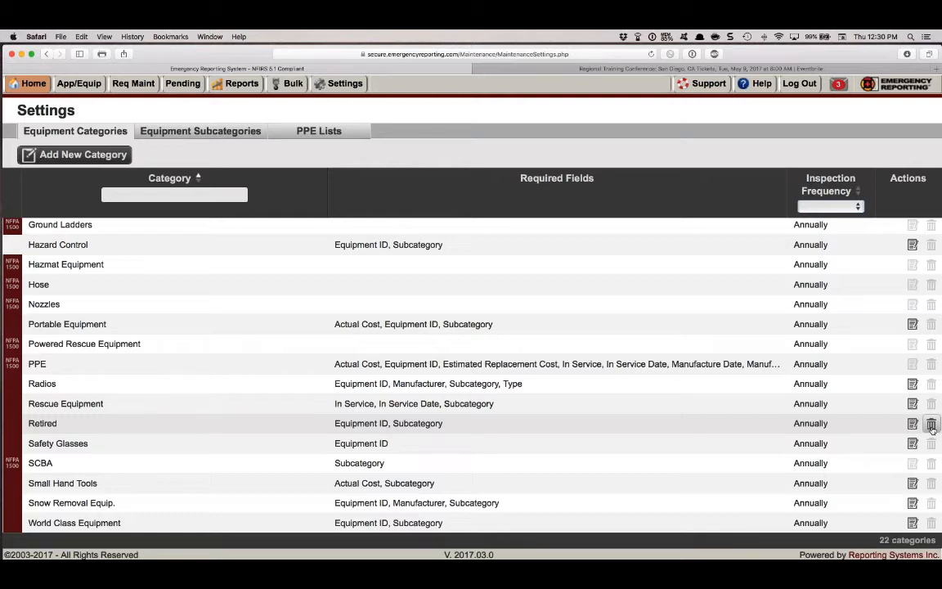
pyautogui.scroll(1, 931, 428)
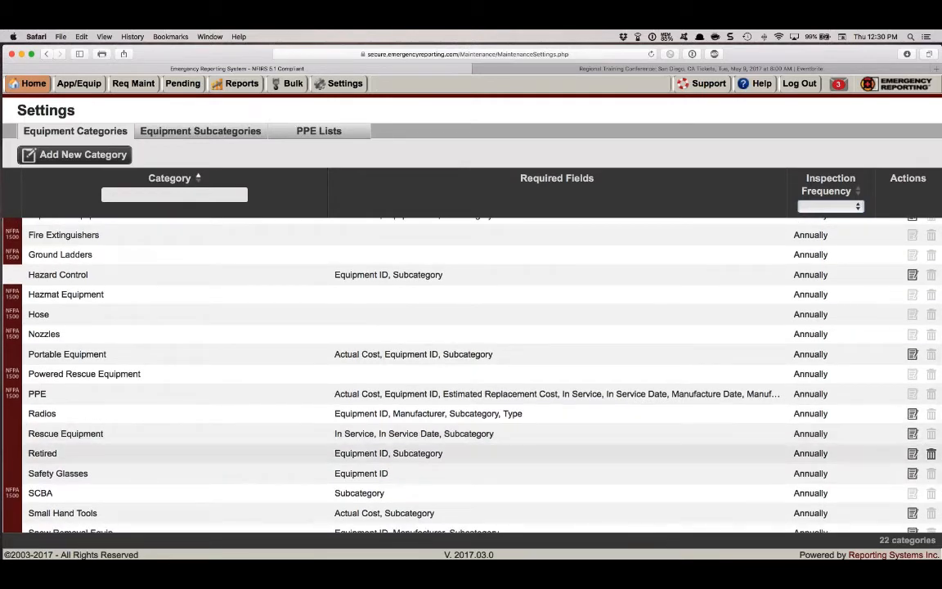
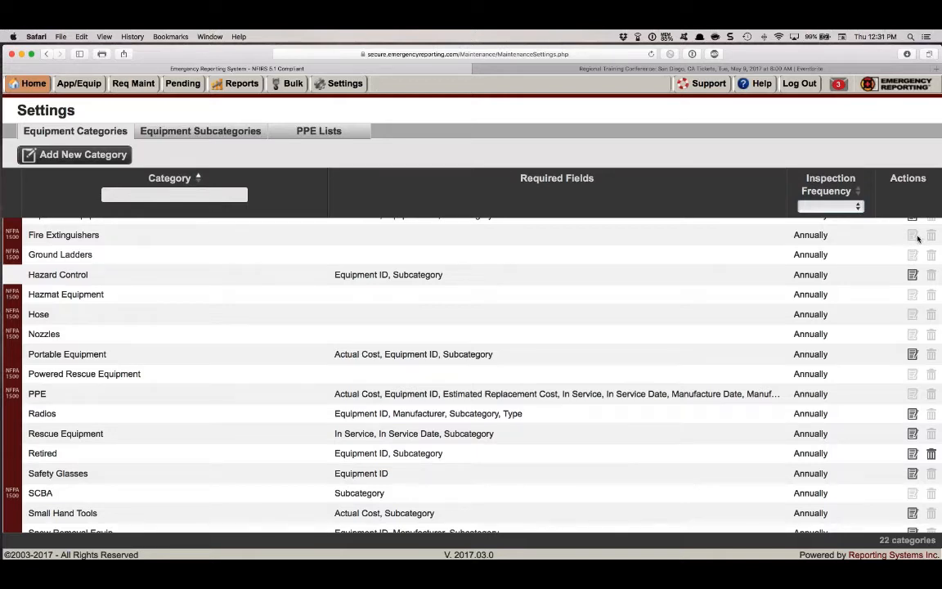
# - Open the equipment subcategories and review the list down to the Computers and Rescue Equipment entries
pyautogui.click(236, 133)
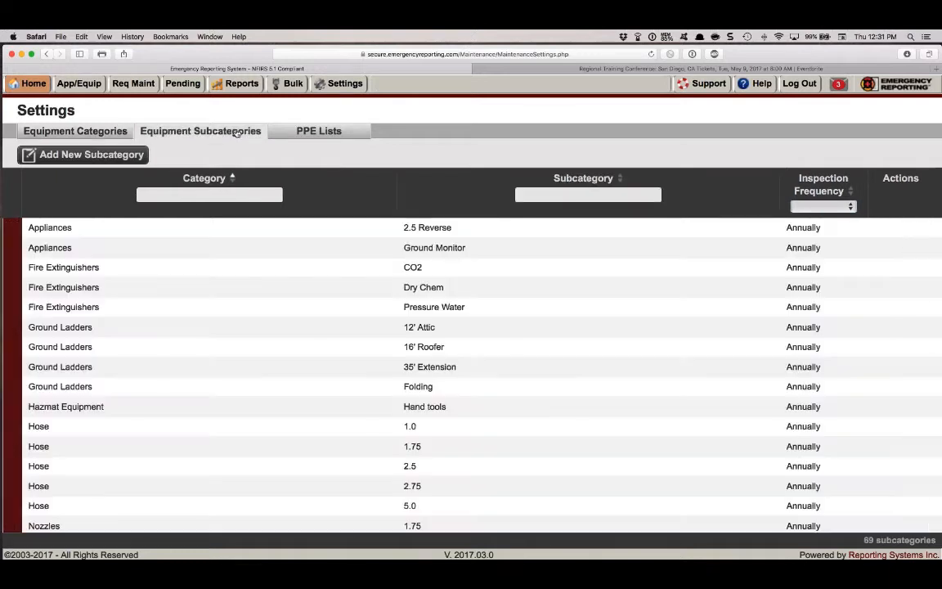
pyautogui.scroll(-3, 114, 398)
pyautogui.scroll(-15, 114, 398)
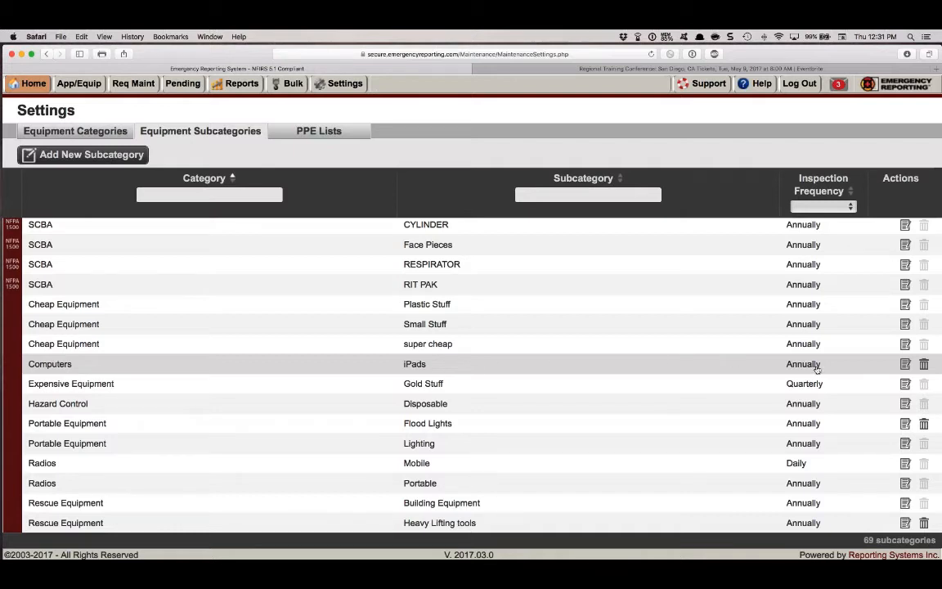
# - Open the iPads subcategory for editing, review its inspection frequency options, keep Annually and save
pyautogui.click(905, 363)
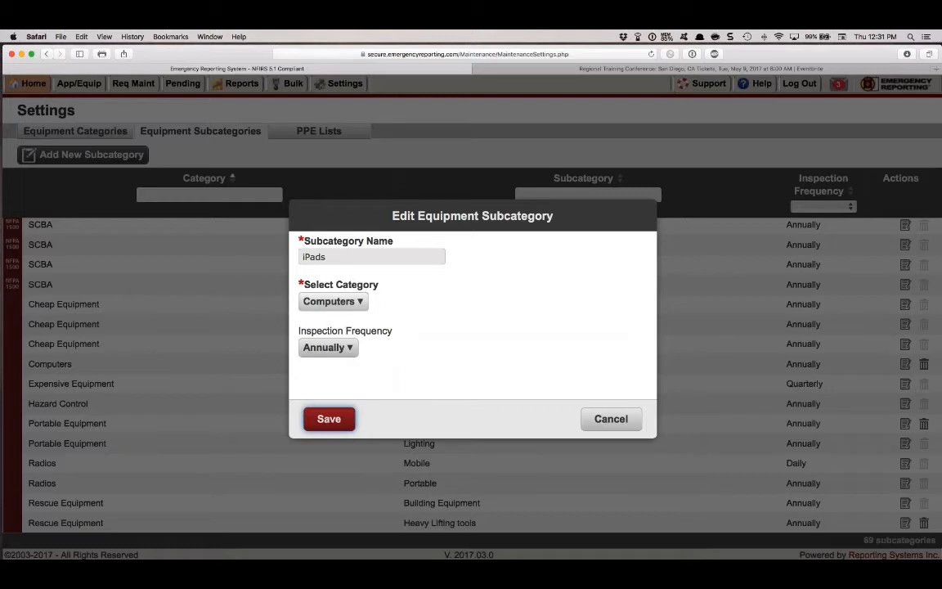
pyautogui.click(348, 349)
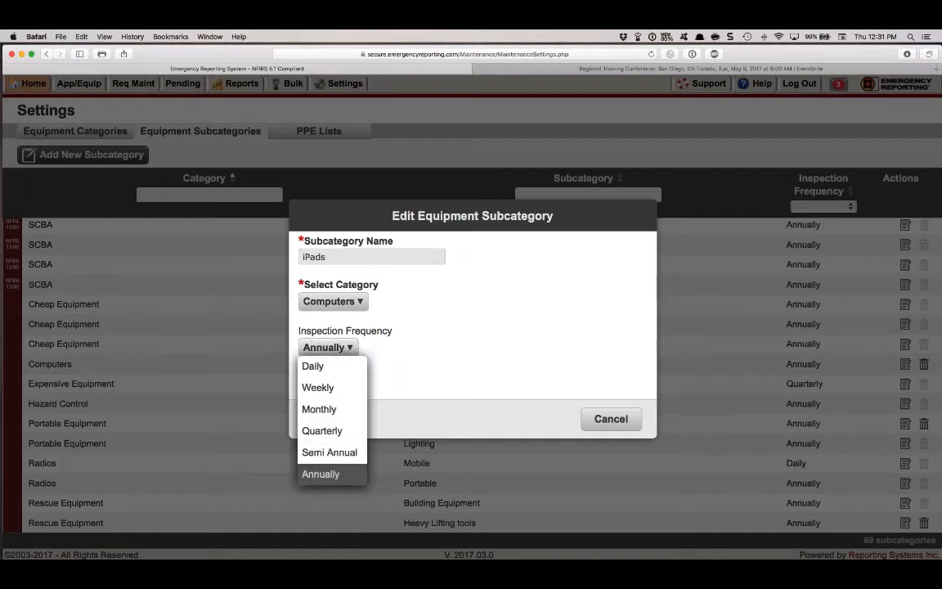
pyautogui.click(412, 341)
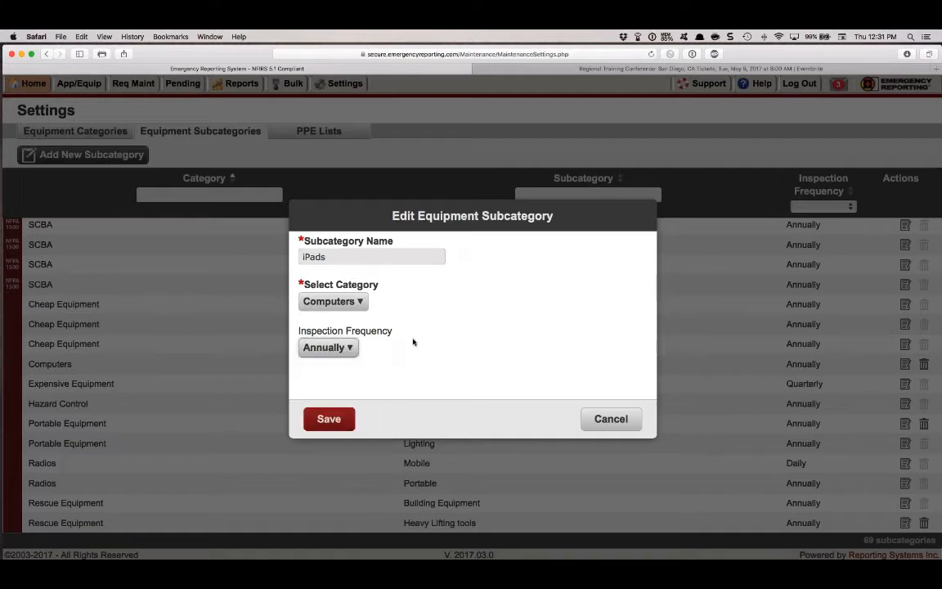
pyautogui.click(328, 420)
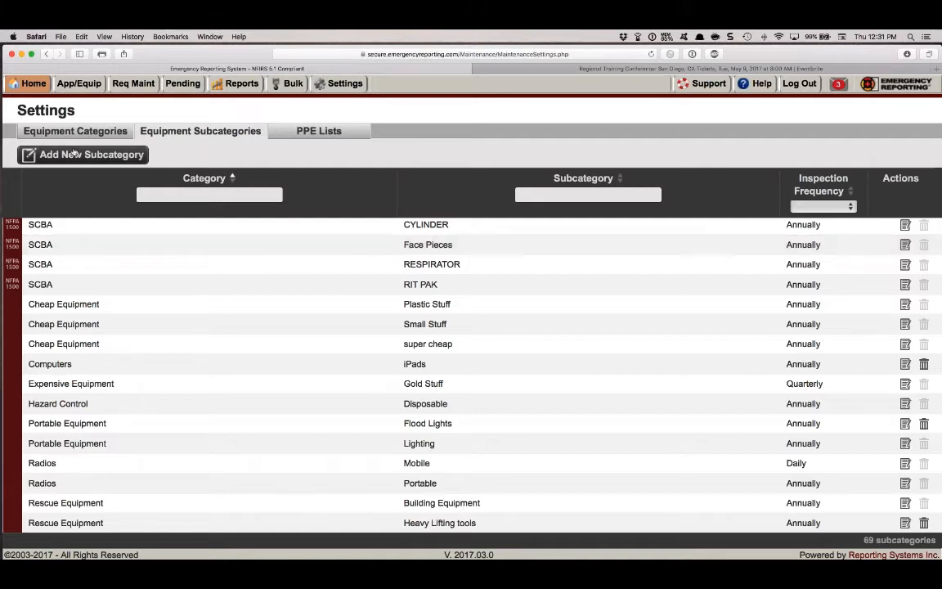
# - Leave the maintenance settings for the new Apparatus page and switch to the Equipment page
pyautogui.click(86, 84)
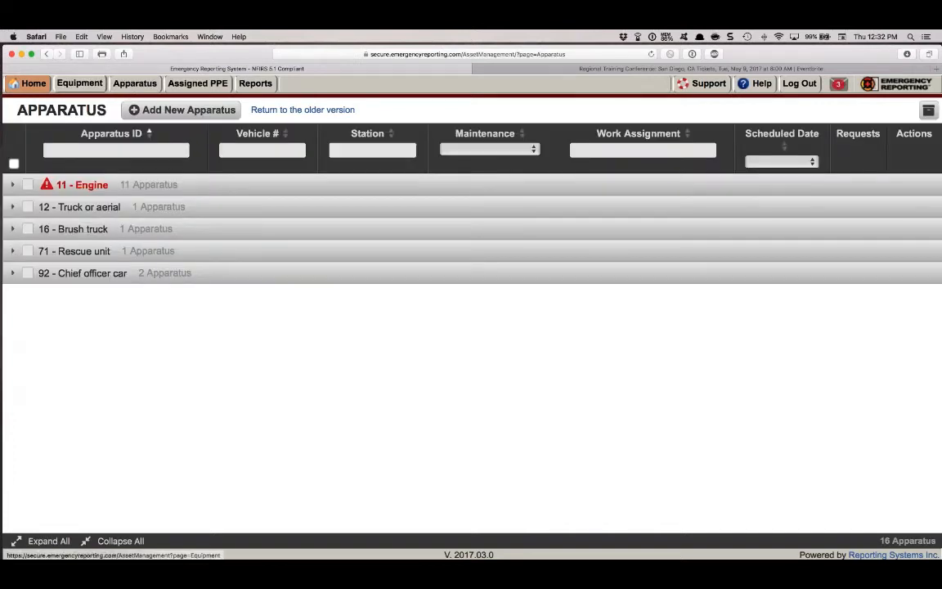
pyautogui.click(80, 83)
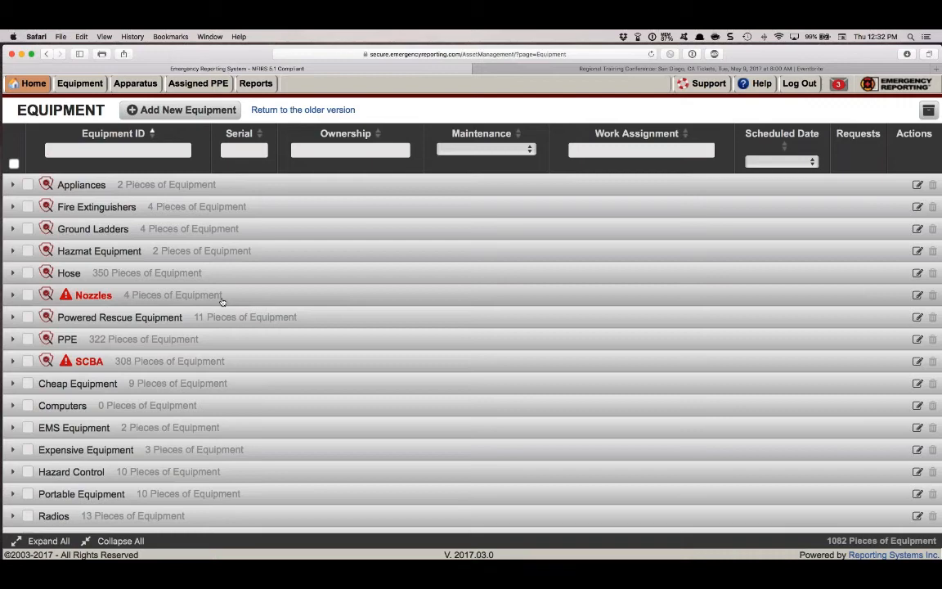
# - Open the Emergency Reporting home page in a new browser tab and go to Administration
pyautogui.moveTo(32, 86)
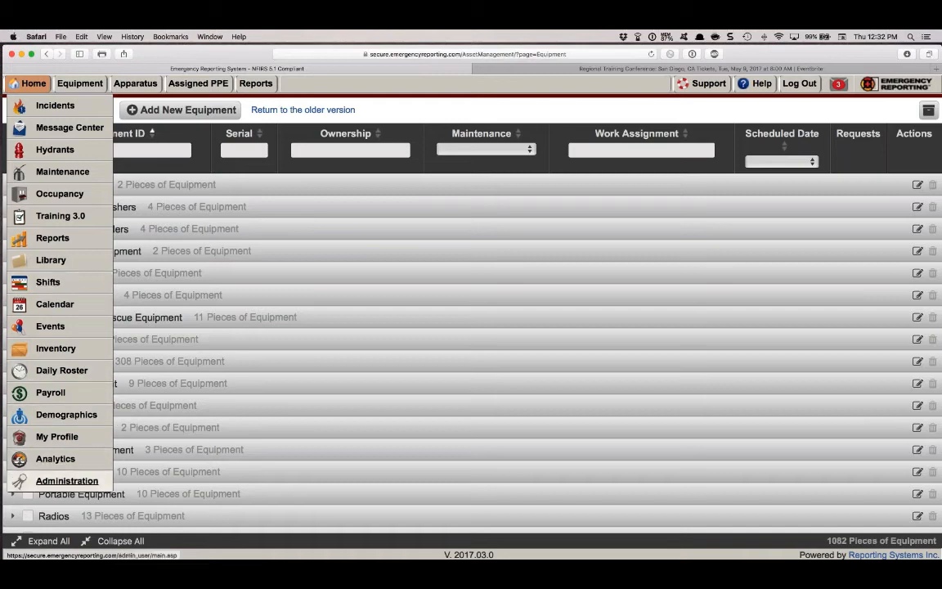
pyautogui.hotkey('ctrl', 'Right')
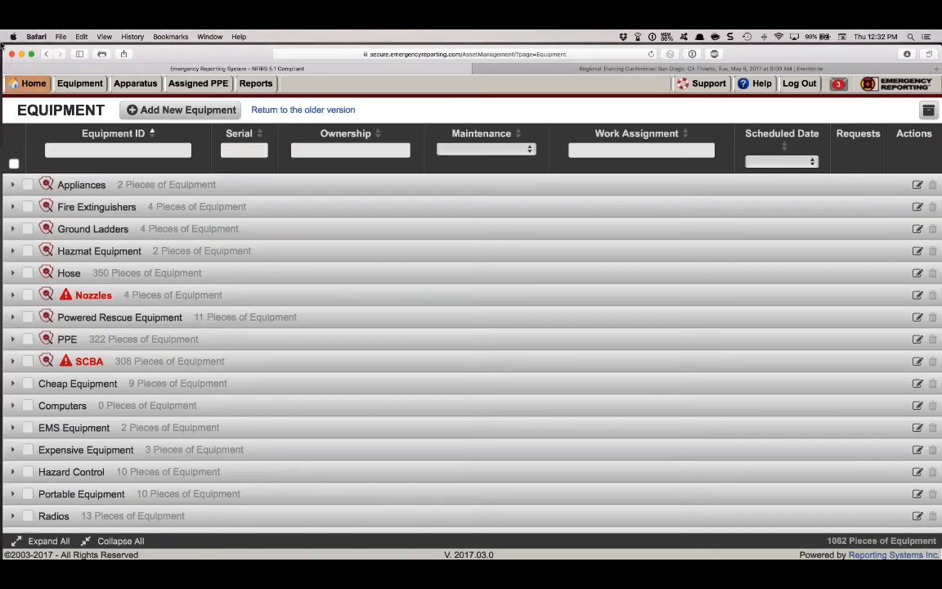
pyautogui.rightClick(30, 81)
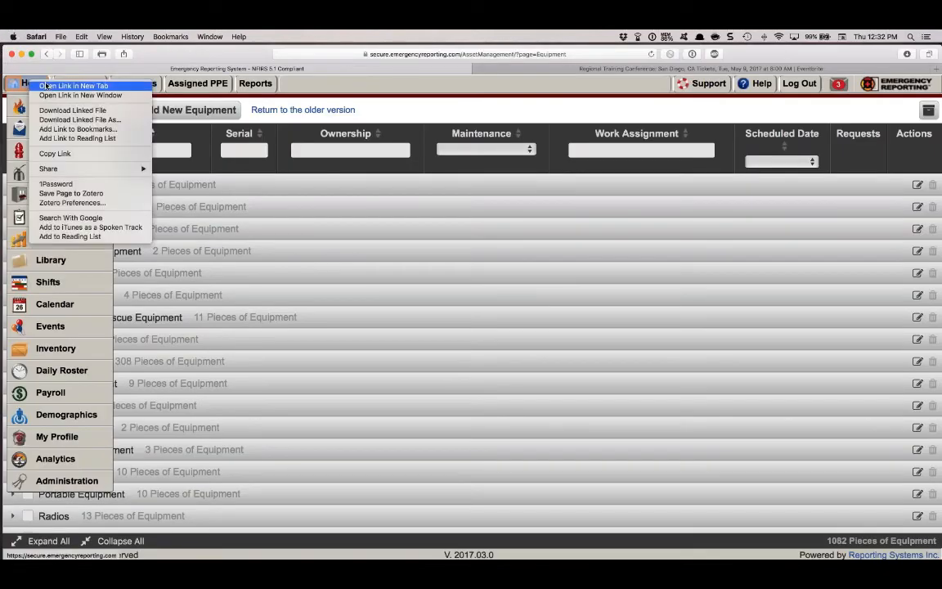
pyautogui.click(58, 85)
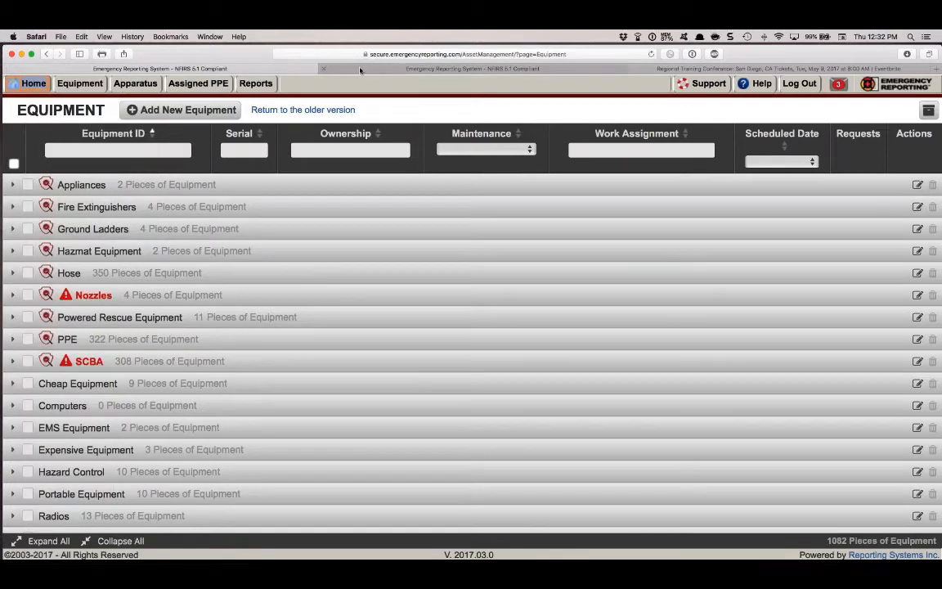
pyautogui.click(360, 70)
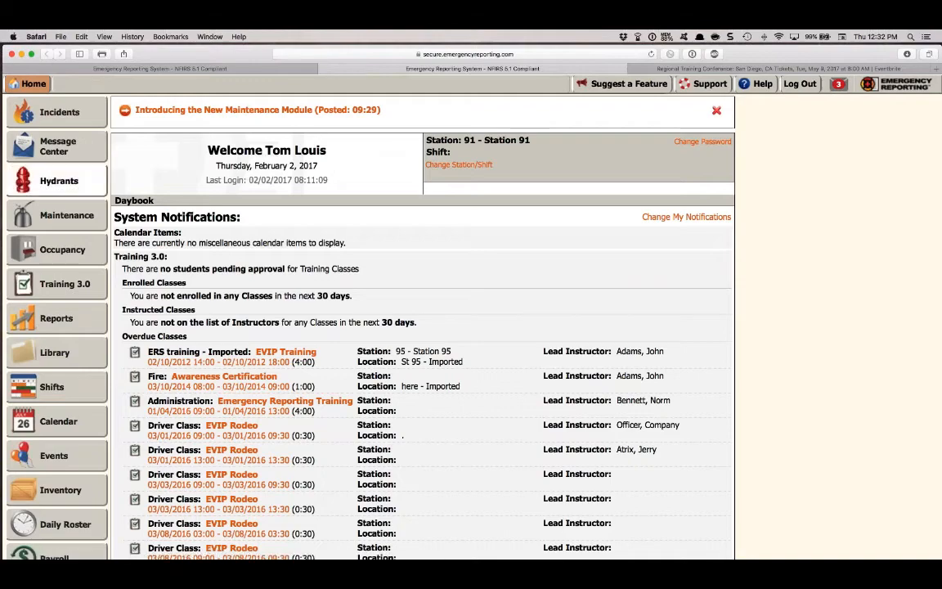
pyautogui.scroll(-3, 422, 75)
pyautogui.scroll(-5, 79, 192)
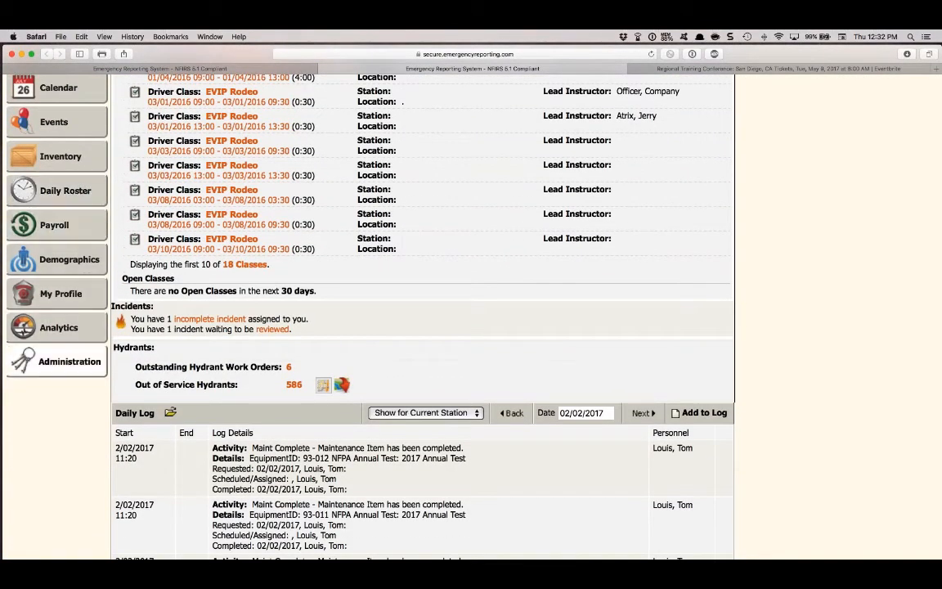
pyautogui.click(64, 363)
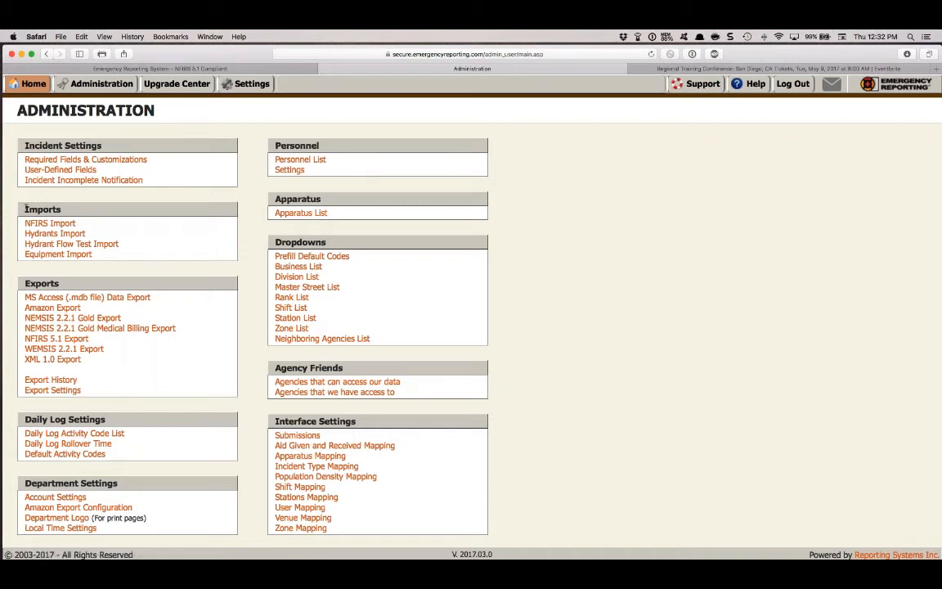
# - Open the Equipment Import and review the CSV data types it requires, down to the template and file upload area
pyautogui.click(38, 254)
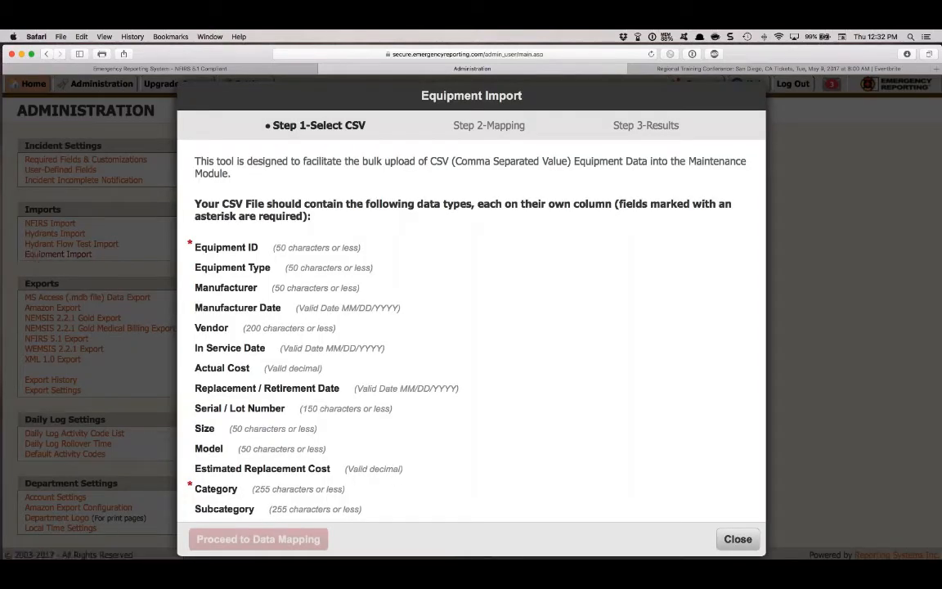
pyautogui.scroll(-2, 471, 327)
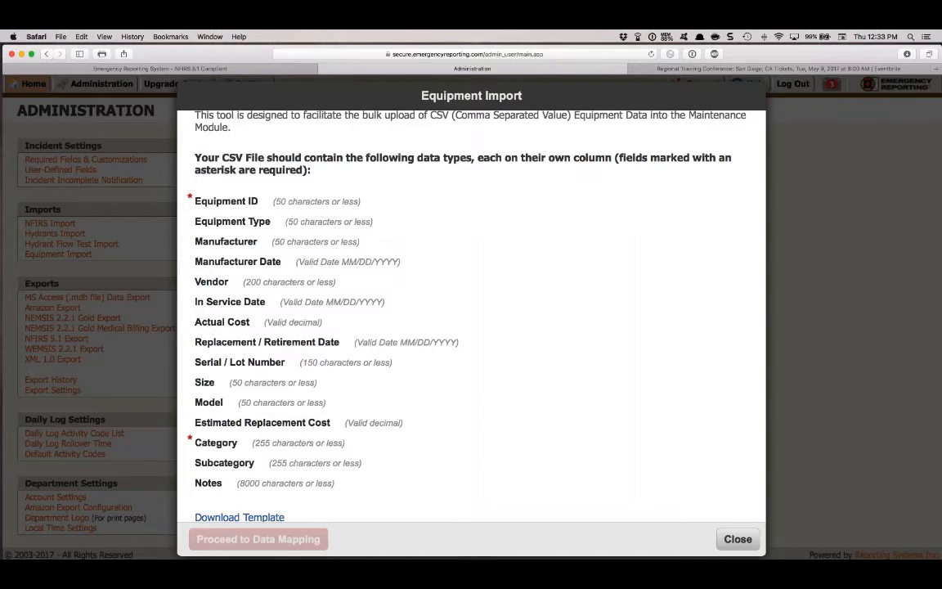
pyautogui.scroll(-3, 471, 327)
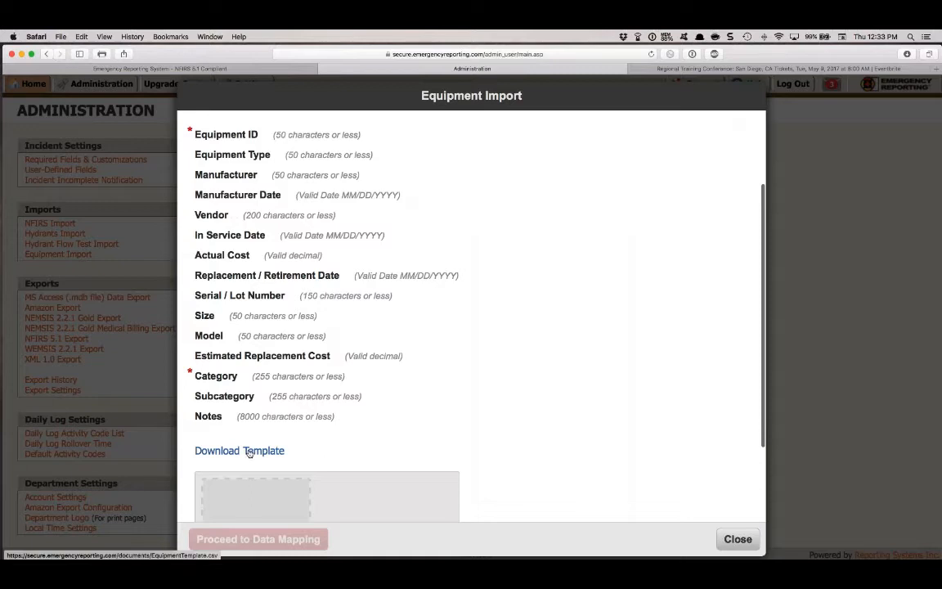
pyautogui.scroll(-2, 247, 461)
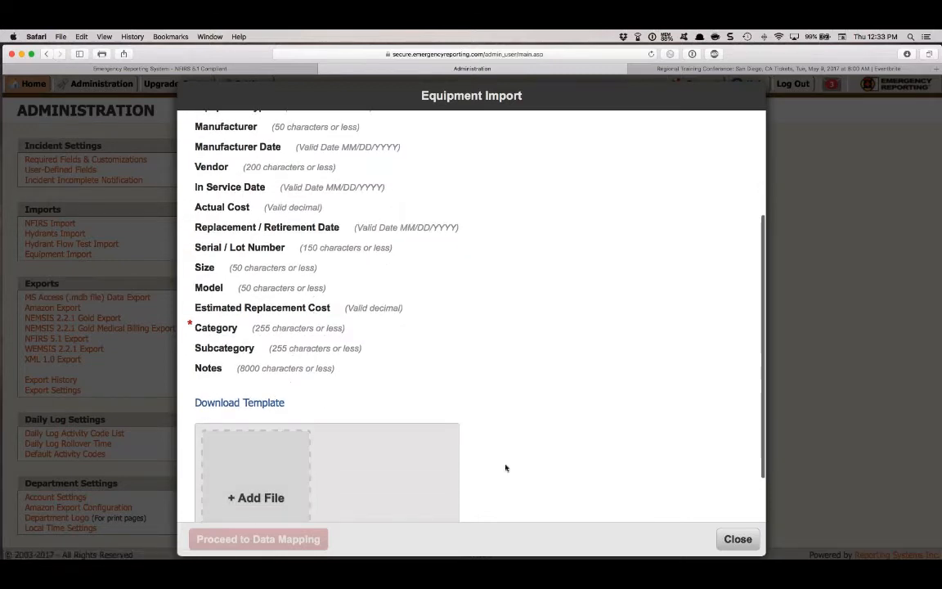
# - Download the equipment import template and open the CSV from the Downloads folder in Excel
pyautogui.click(270, 403)
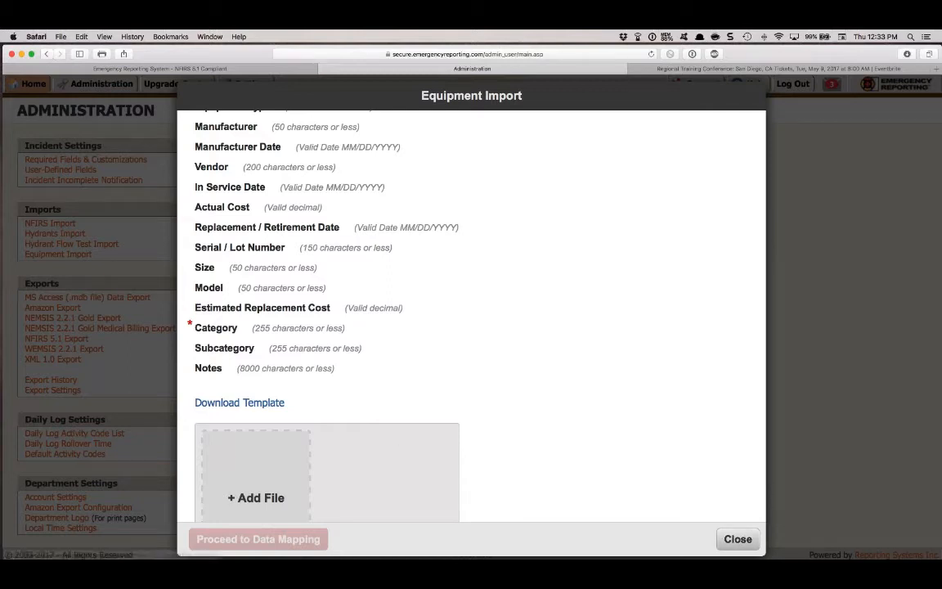
pyautogui.moveTo(866, 546)
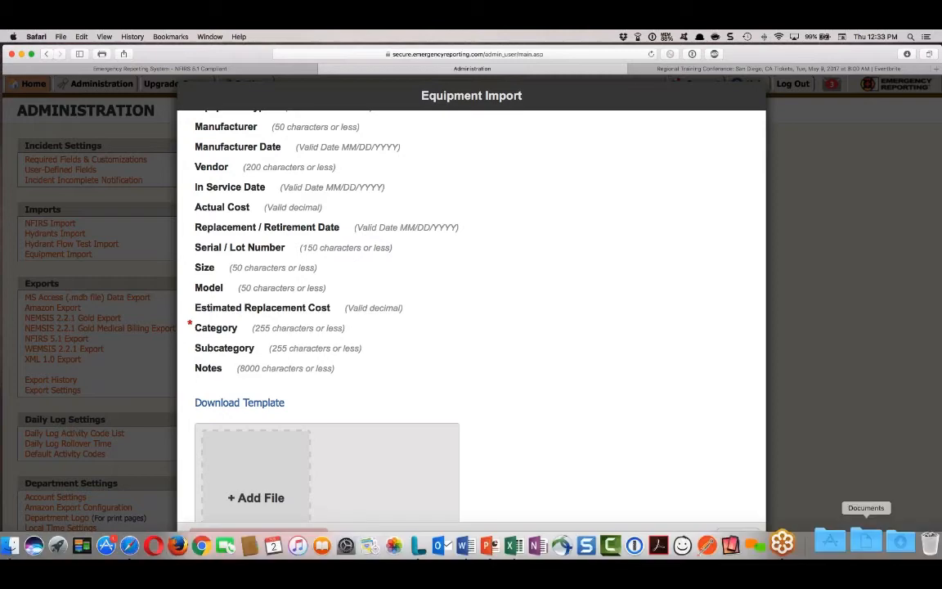
pyautogui.click(896, 542)
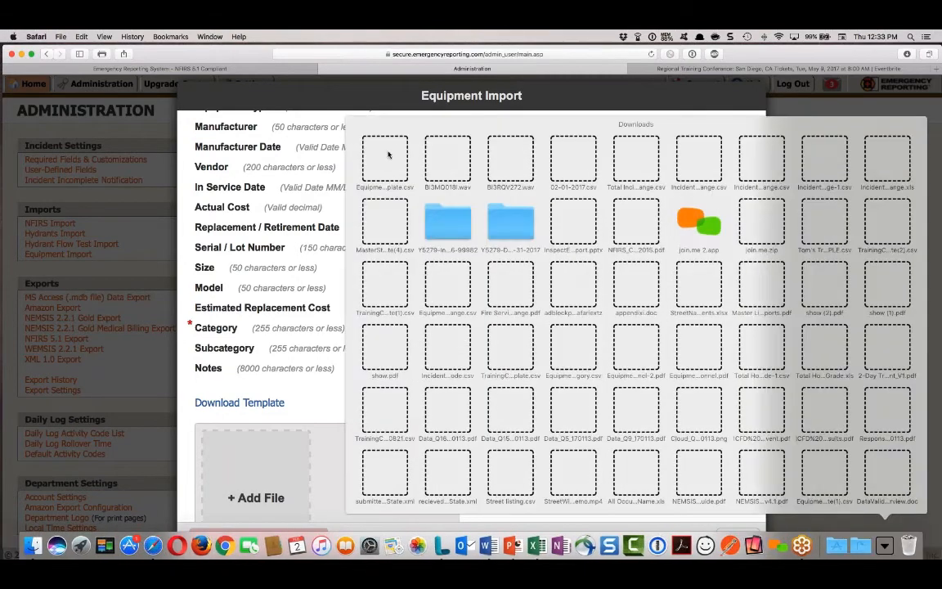
pyautogui.click(388, 154)
pyautogui.scroll(-2, 263, 409)
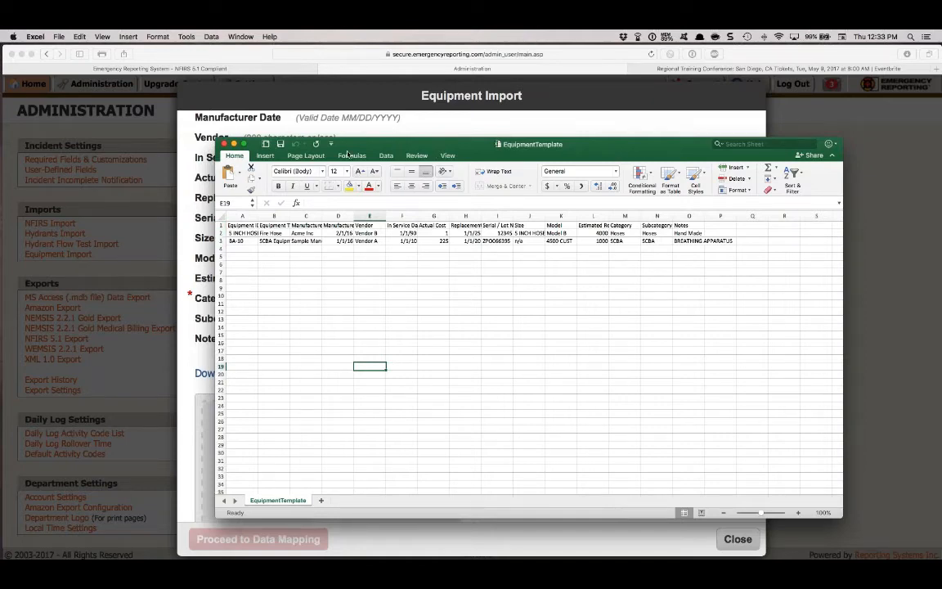
# - Zoom the EquipmentTemplate sheet to 200% and autofit all columns to their contents
pyautogui.click(444, 155)
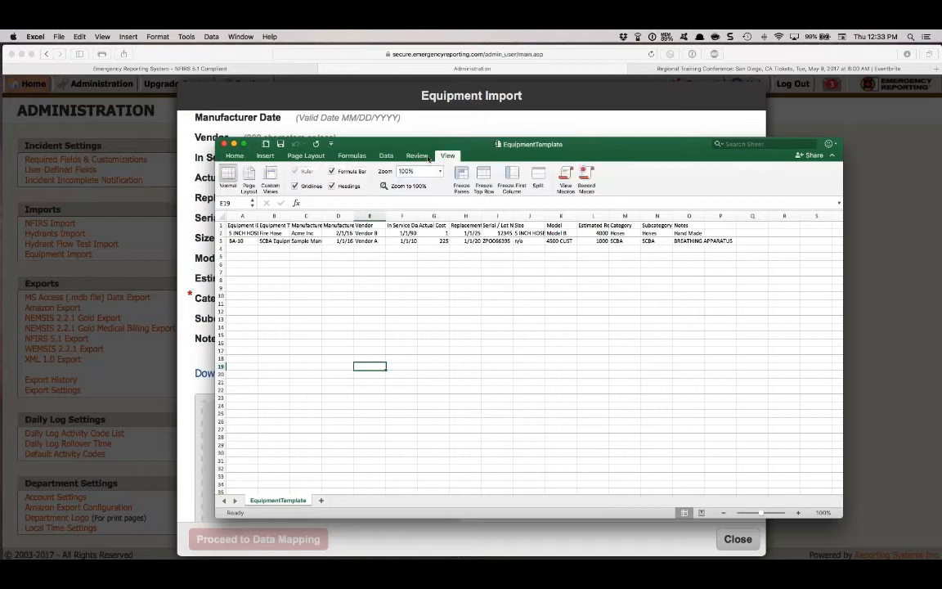
pyautogui.click(441, 172)
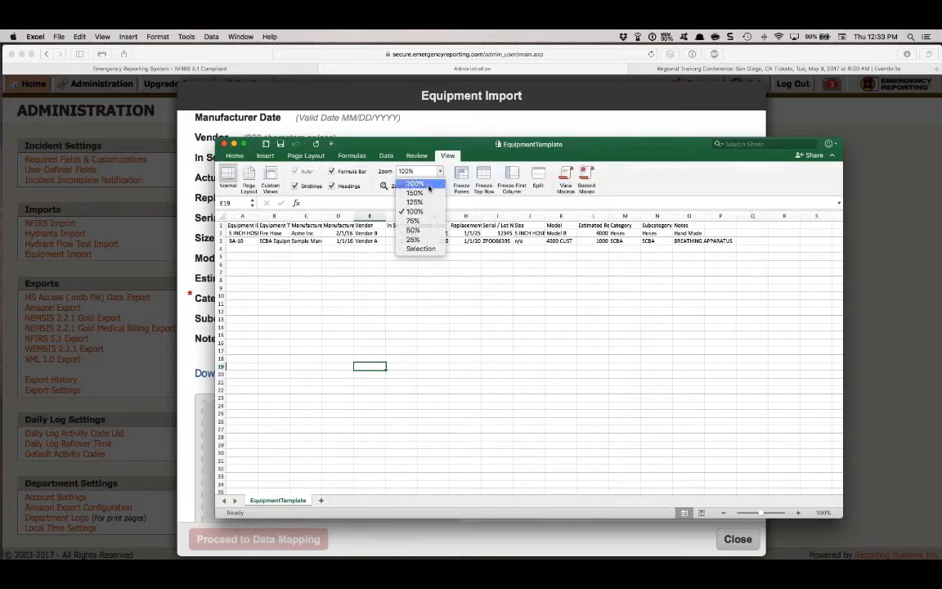
pyautogui.click(414, 183)
pyautogui.scroll(2, 381, 310)
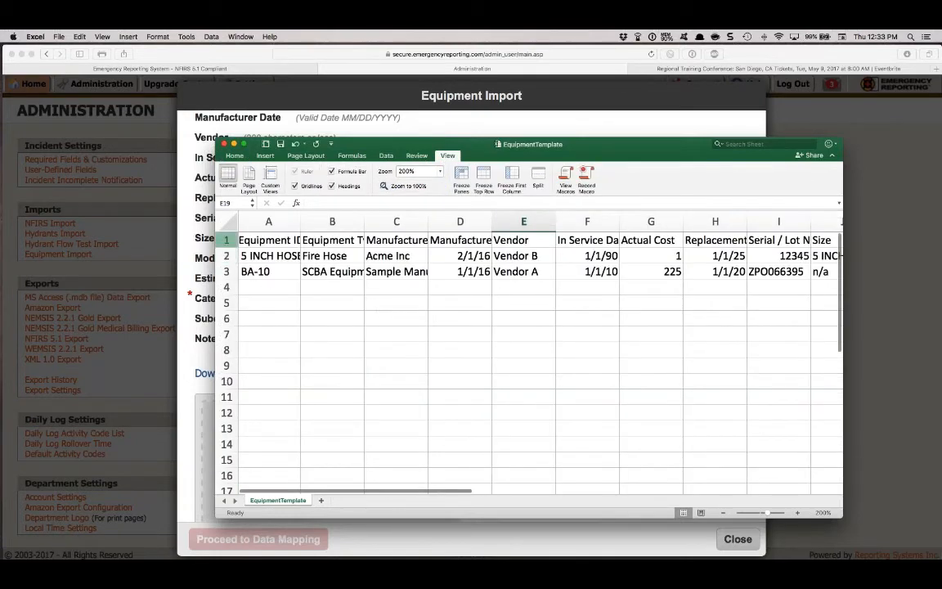
pyautogui.click(227, 221)
pyautogui.doubleClick(298, 220)
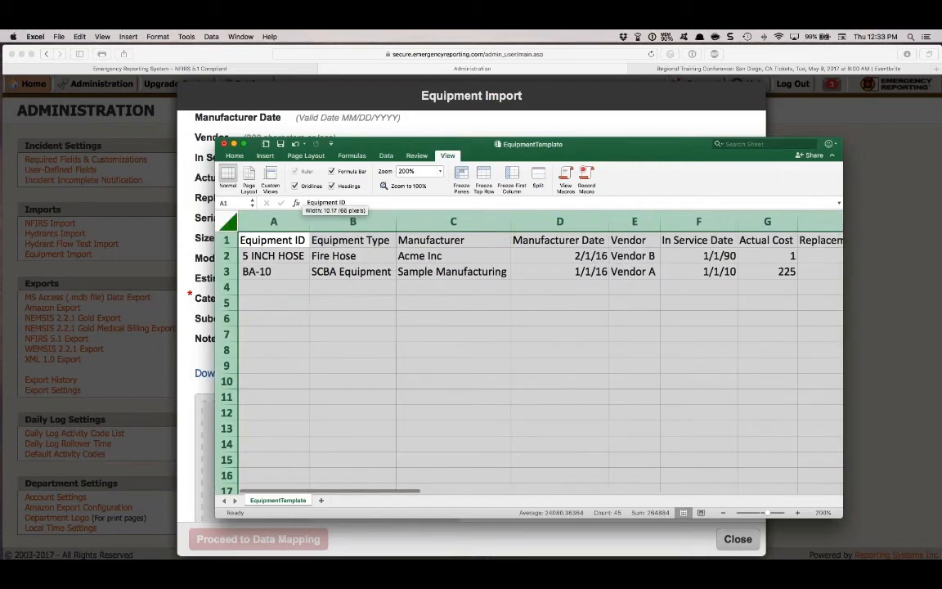
# - Examine the template's header row and sample rows across to the Notes column, and close the file without saving
pyautogui.click(226, 239)
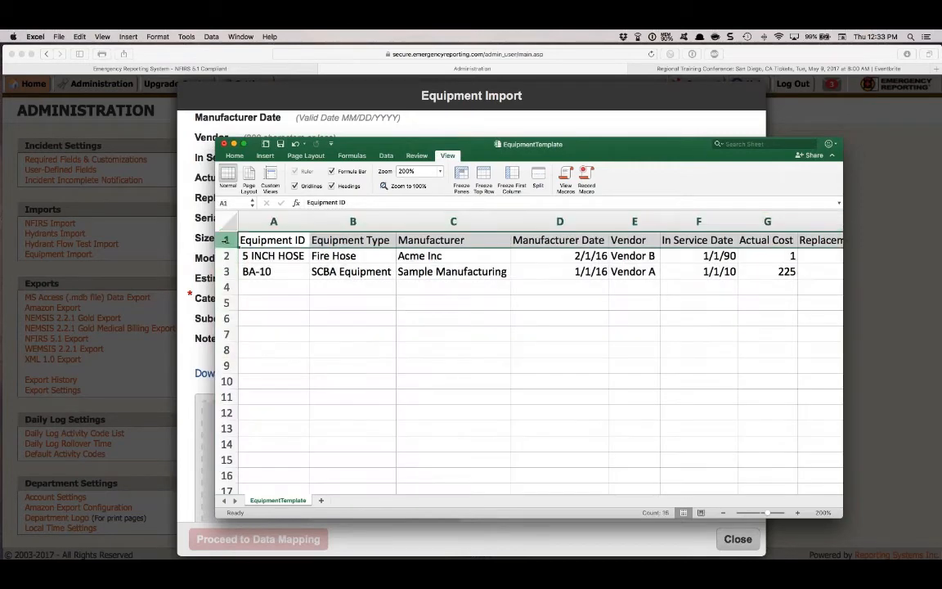
pyautogui.moveTo(226, 239); pyautogui.dragTo(226, 255)
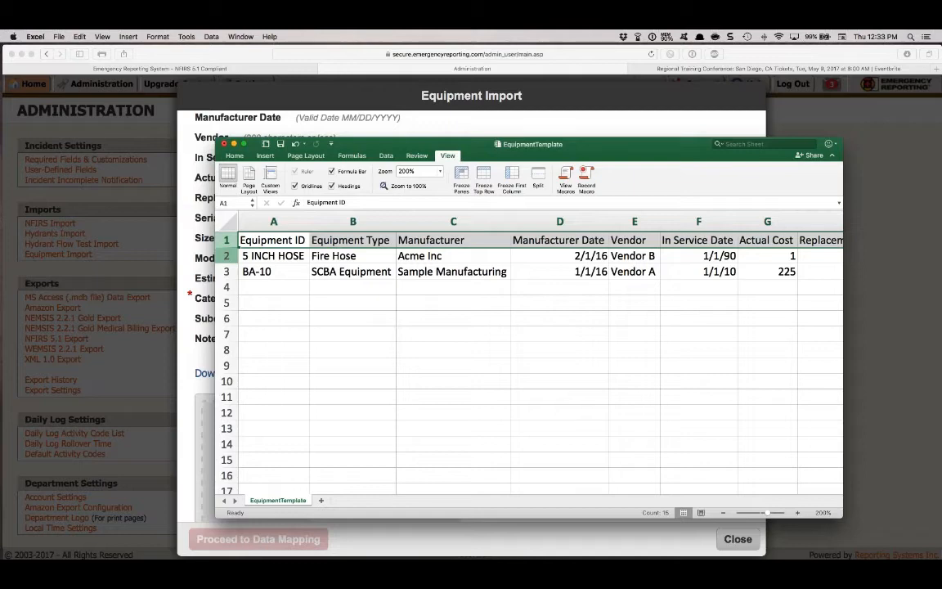
pyautogui.hscroll(1, 320, 288)
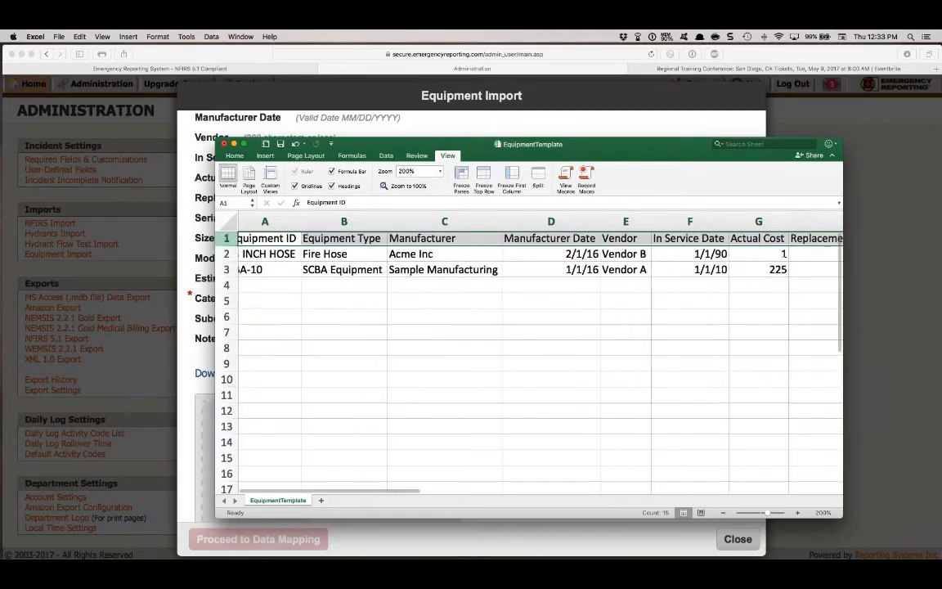
pyautogui.hscroll(6, 528, 359)
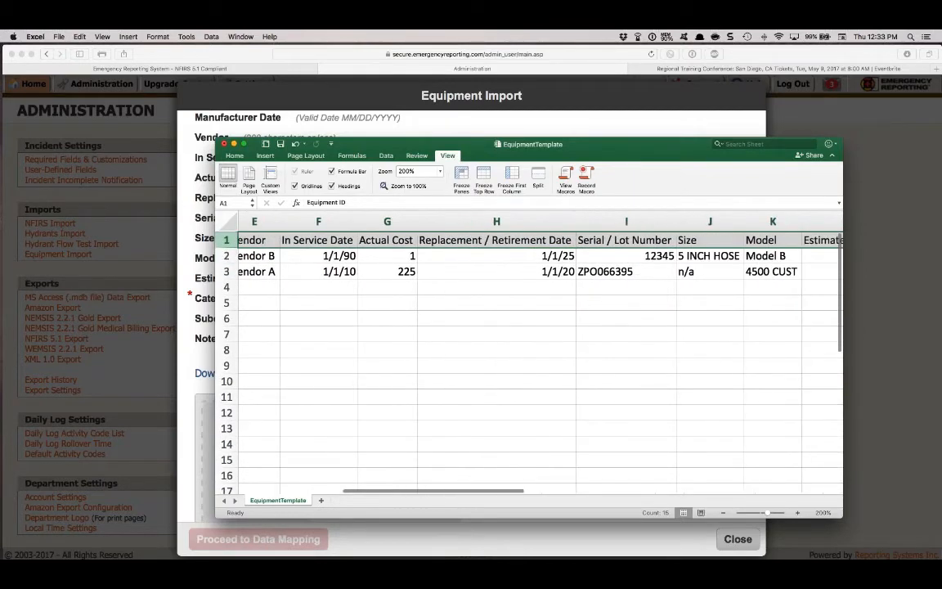
pyautogui.hscroll(6, 528, 360)
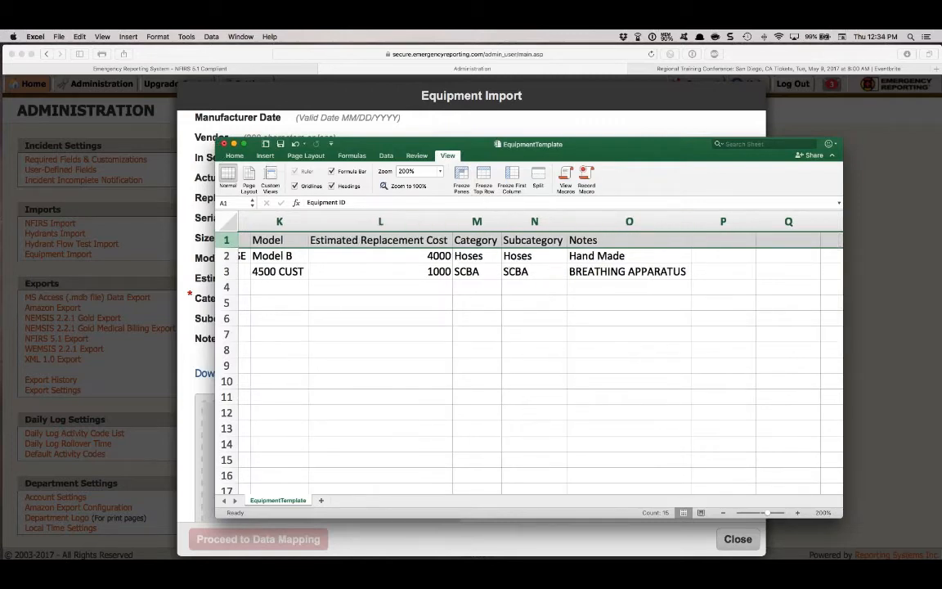
pyautogui.press('super+w')
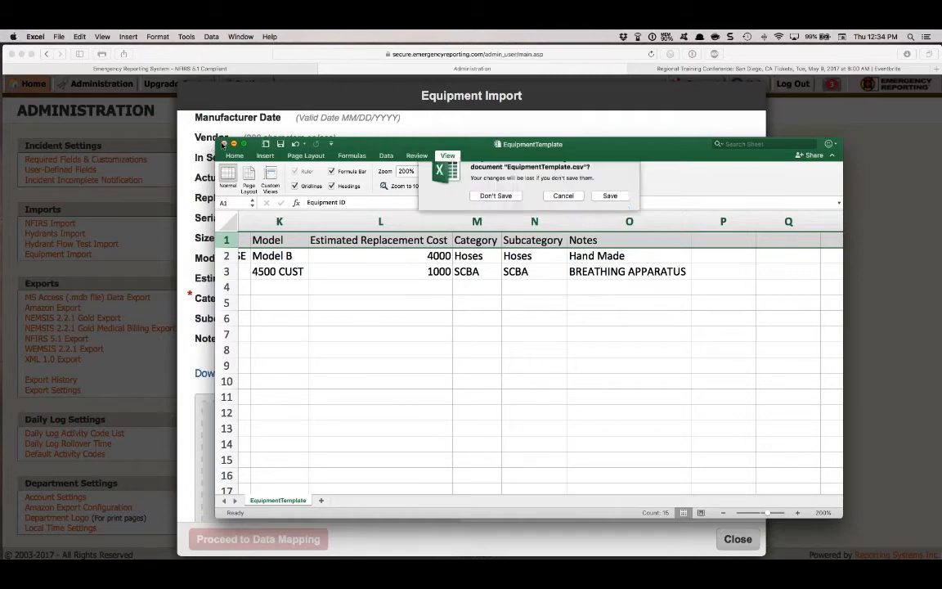
pyautogui.click(511, 211)
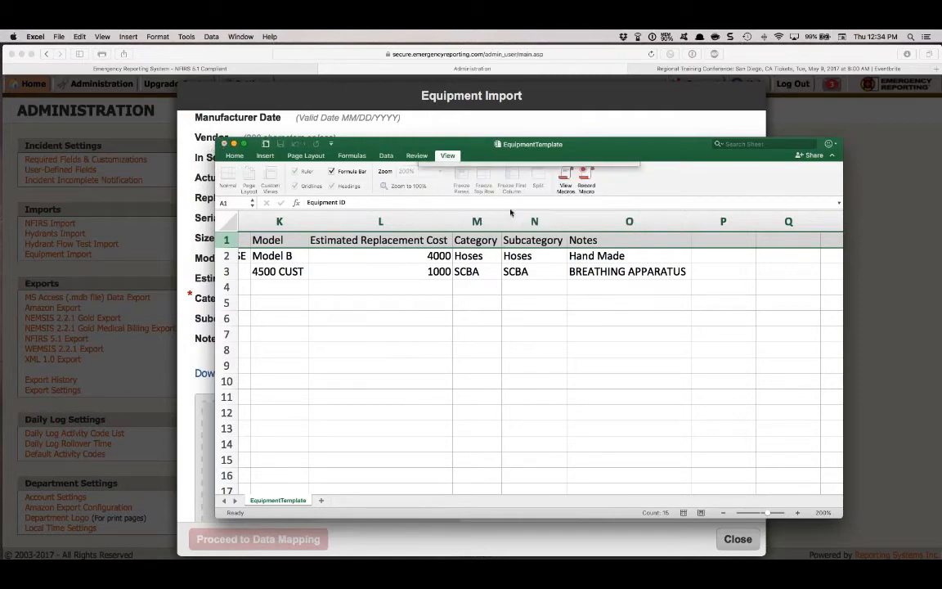
# - Open the file selection for the CSV upload, cancel it without choosing a file and close the Equipment Import
pyautogui.click(237, 467)
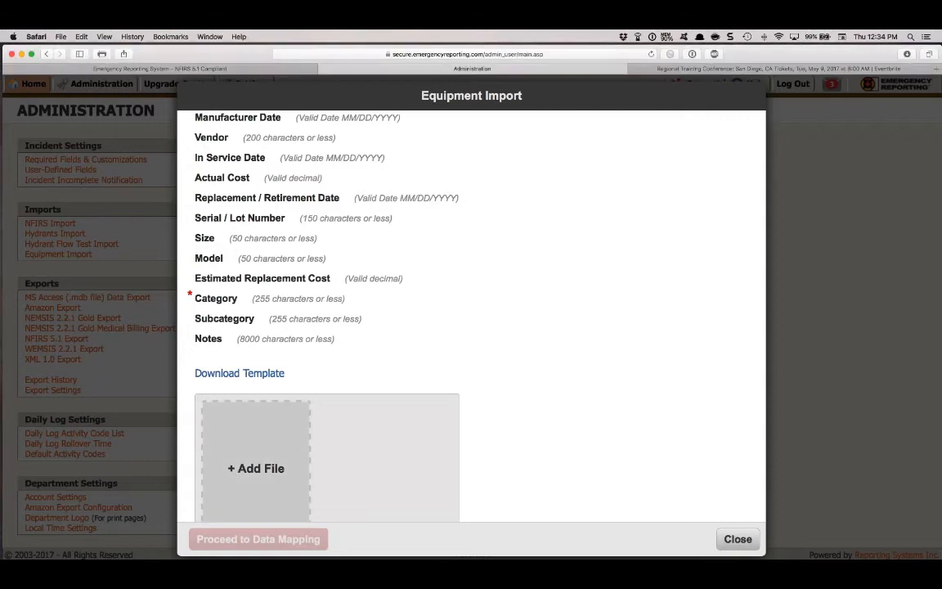
pyautogui.scroll(-1, 240, 438)
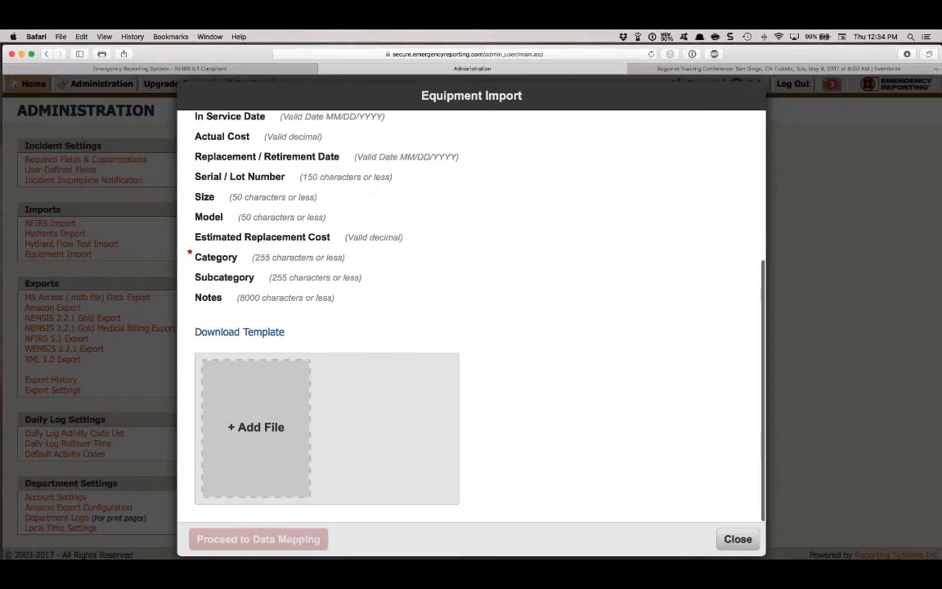
pyautogui.click(261, 482)
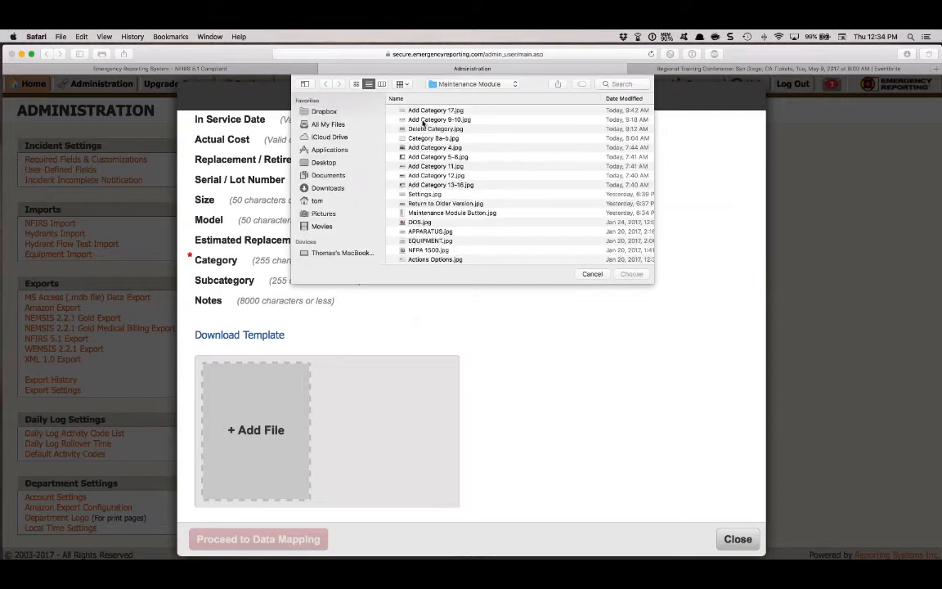
pyautogui.click(592, 274)
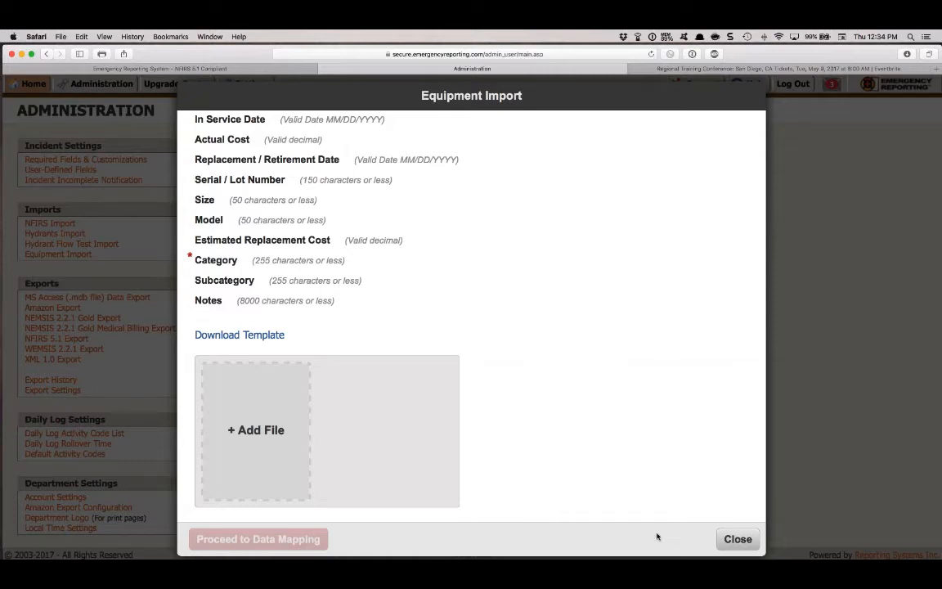
pyautogui.click(738, 538)
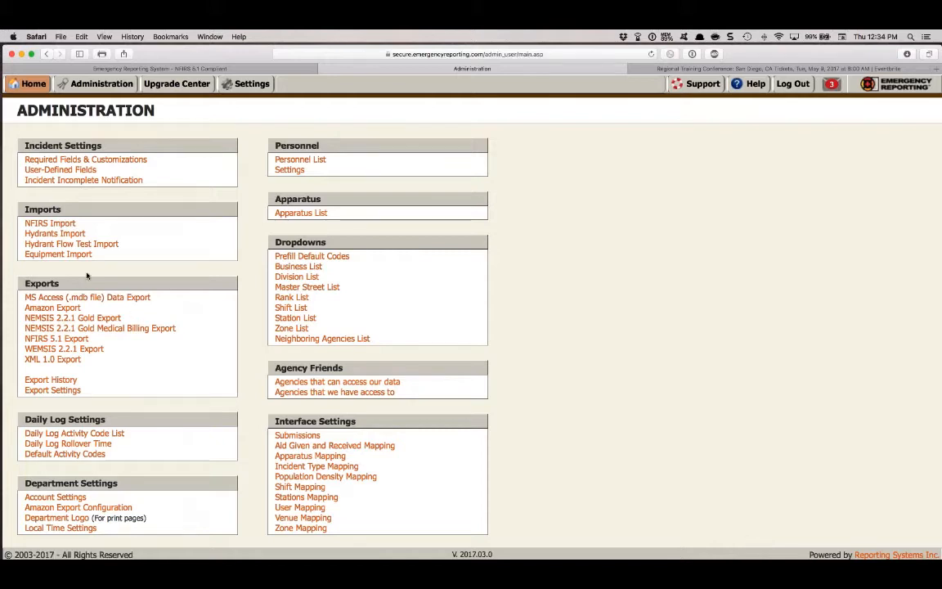
# - Start a new equipment record on the Equipment page with category World Class Equipment and subcategory most equipment
pyautogui.moveTo(33, 84)
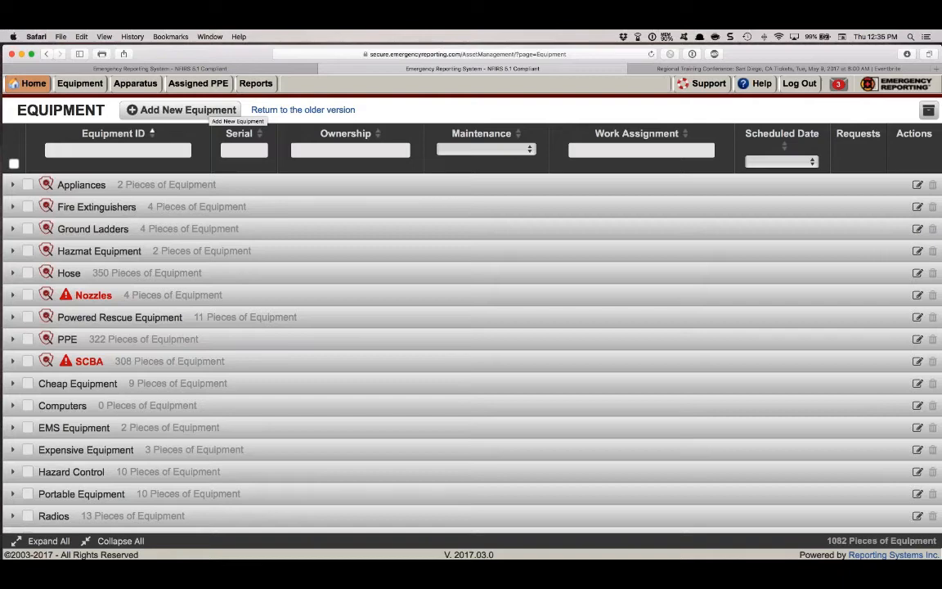
pyautogui.click(187, 110)
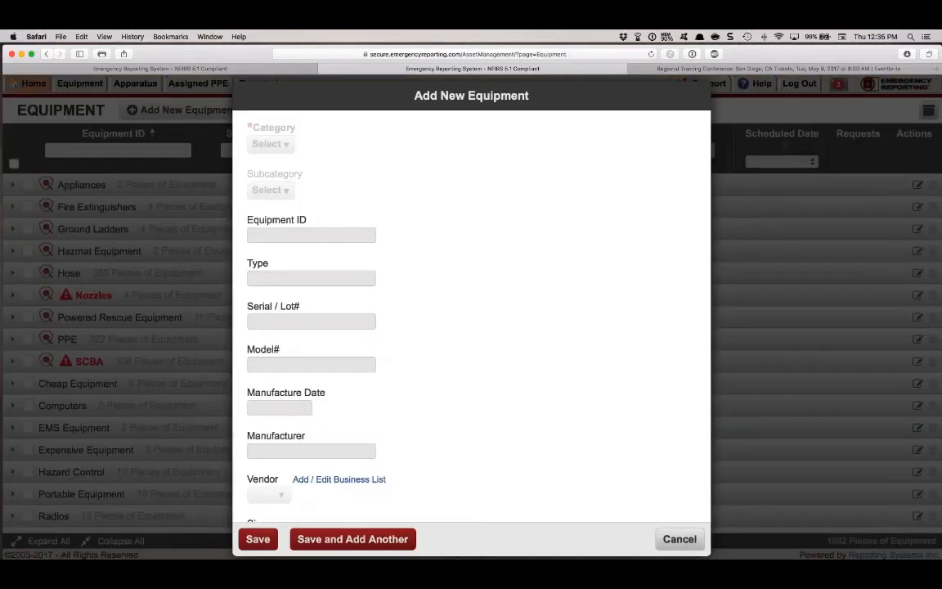
pyautogui.click(270, 144)
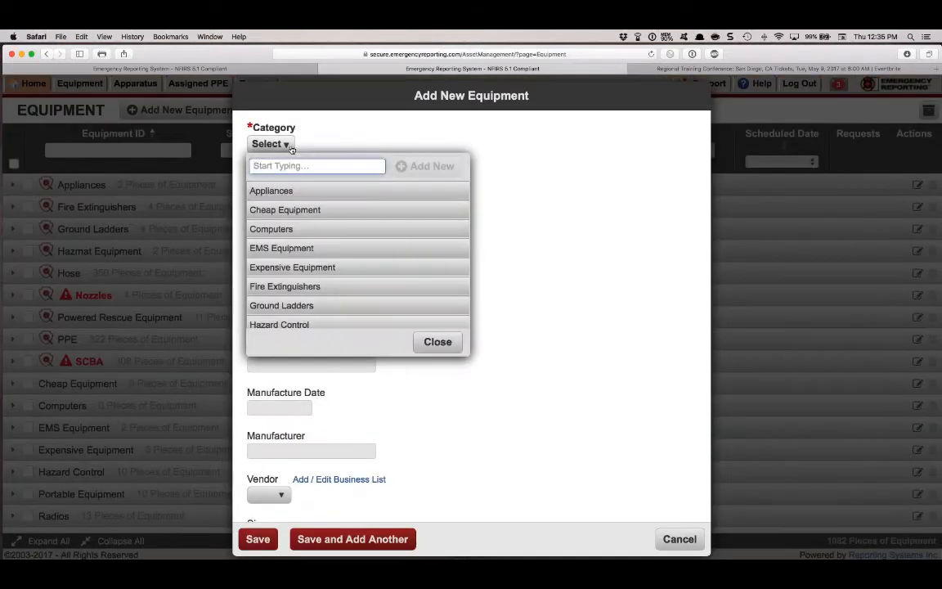
pyautogui.scroll(-10, 336, 249)
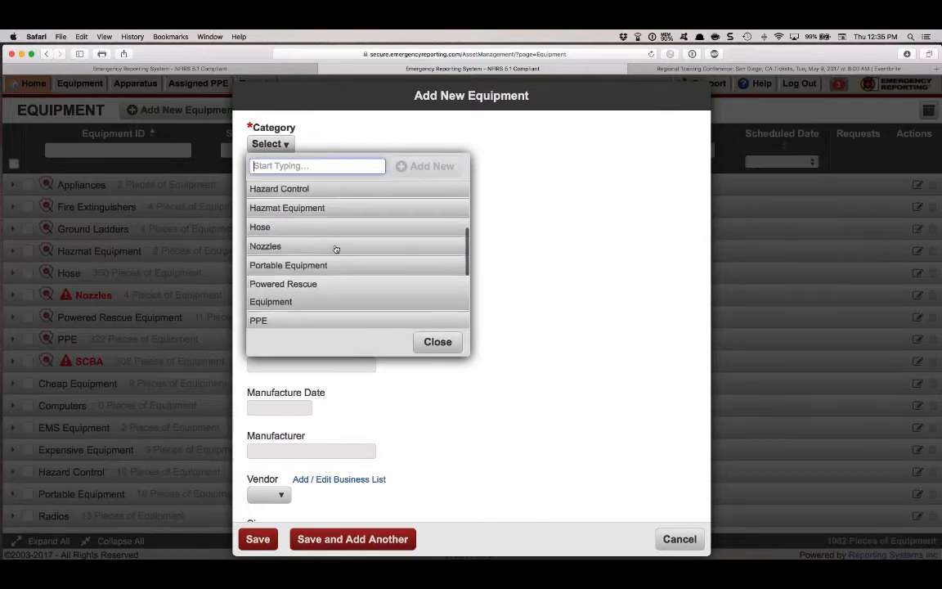
pyautogui.scroll(-8, 335, 248)
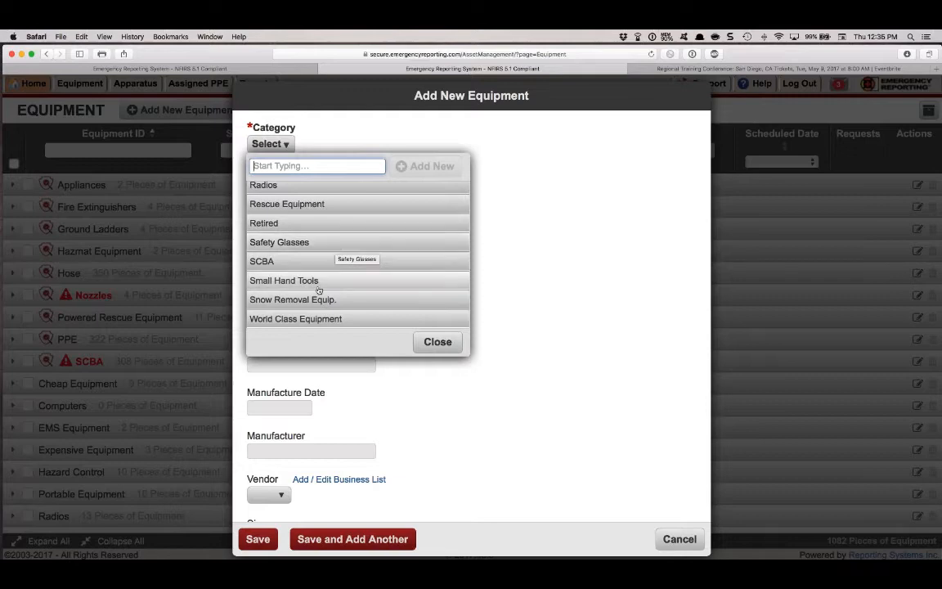
pyautogui.click(303, 318)
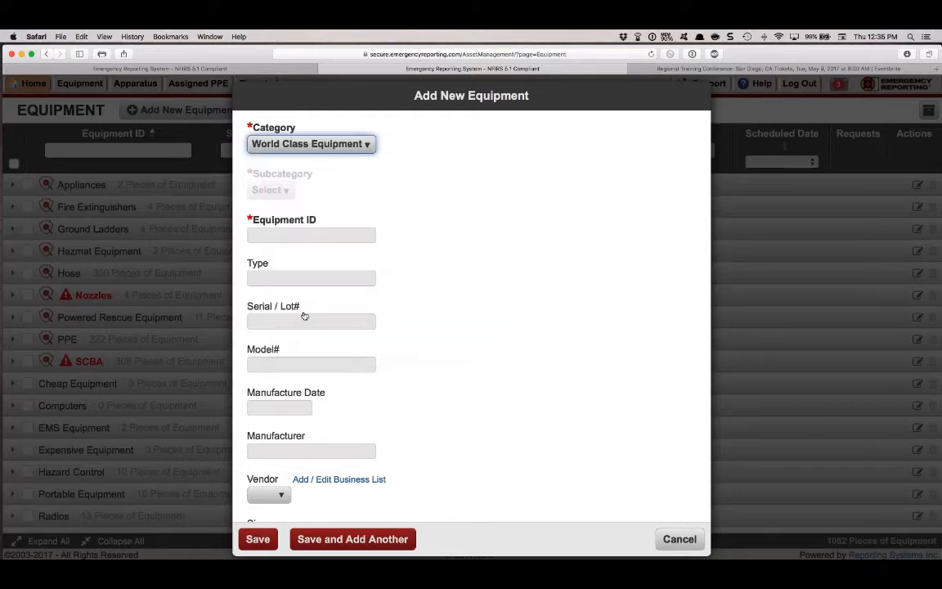
pyautogui.click(270, 190)
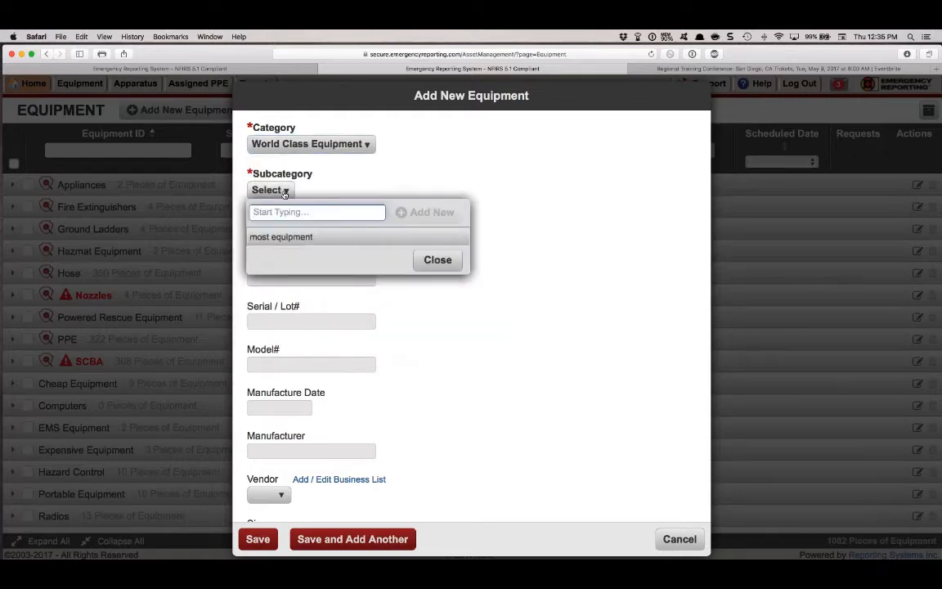
pyautogui.click(274, 237)
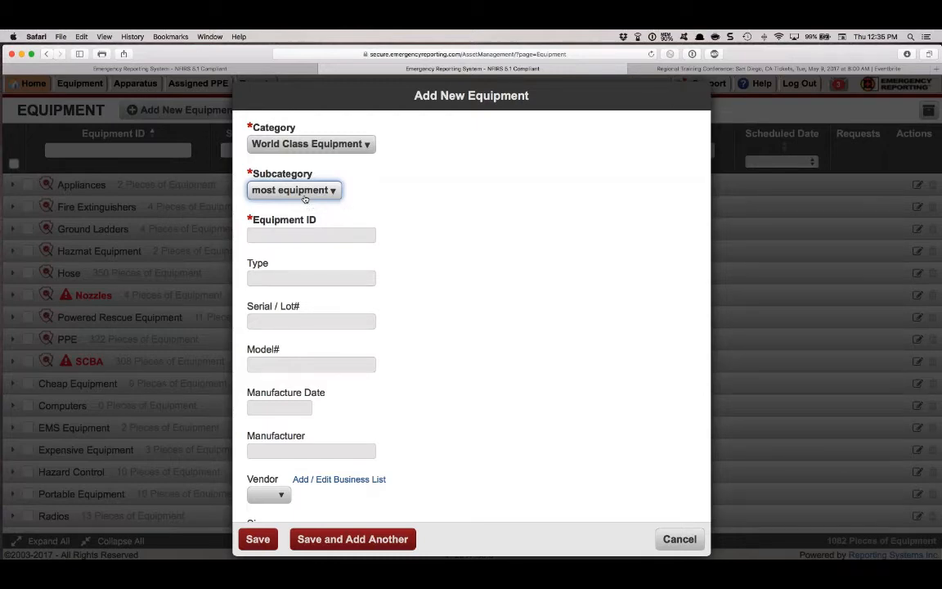
# - Enter TIC-001 as the new equipment's ID and choose Costco as its vendor
pyautogui.click(300, 233)
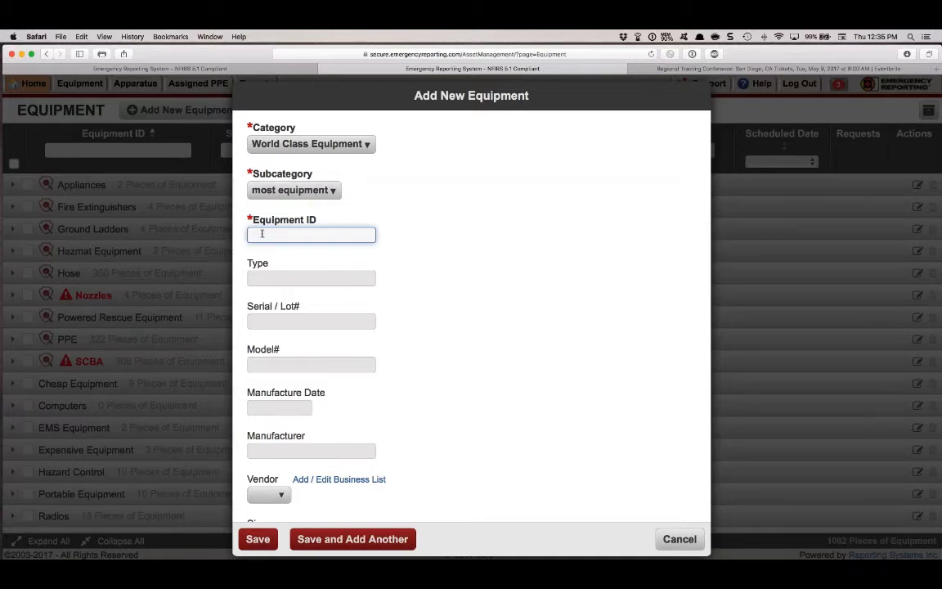
pyautogui.write('TIC-001')
pyautogui.click(269, 278)
pyautogui.scroll(-1, 269, 278)
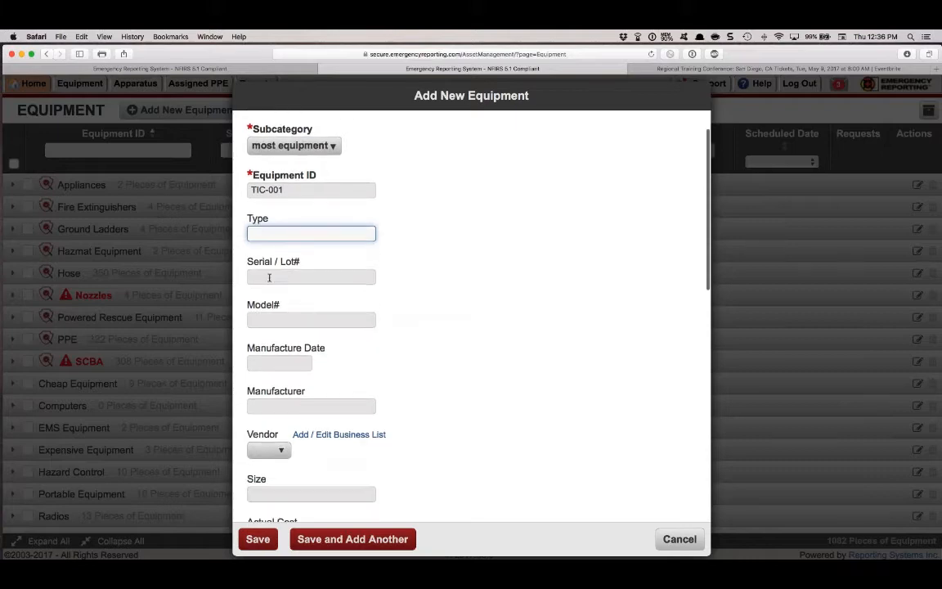
pyautogui.scroll(-1, 270, 277)
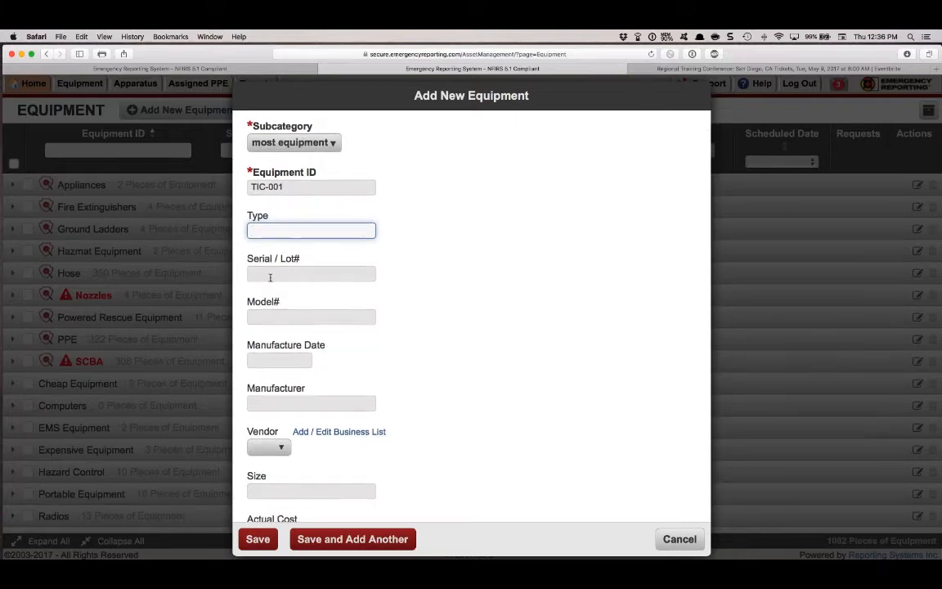
pyautogui.scroll(-2, 270, 277)
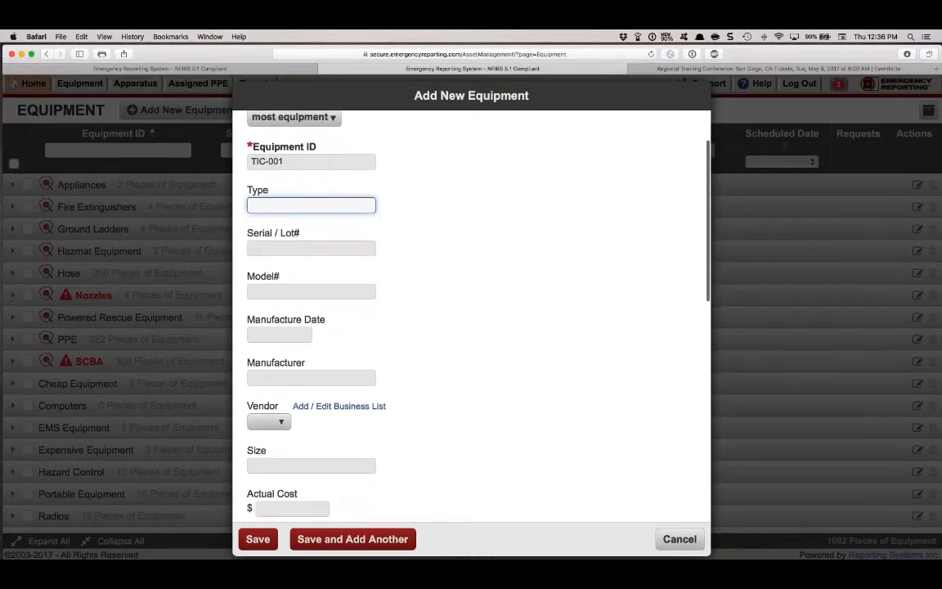
pyautogui.scroll(-5, 270, 277)
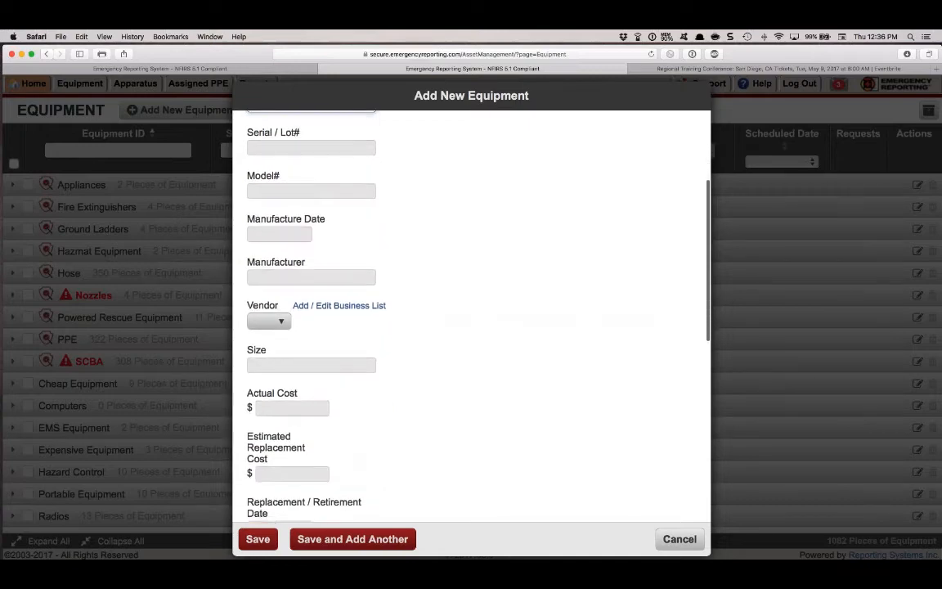
pyautogui.click(269, 320)
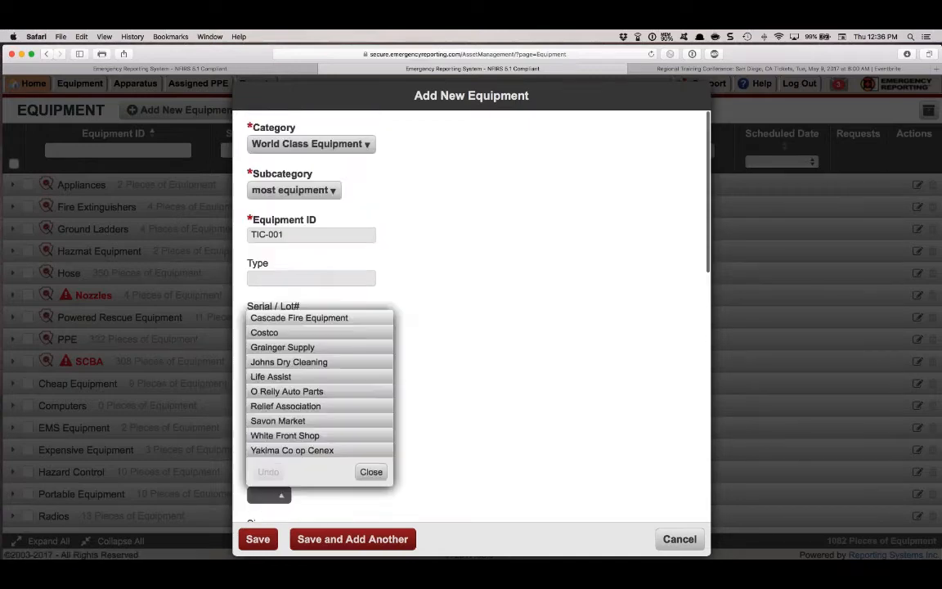
pyautogui.click(291, 332)
# - Set the equipment's size to XL, its actual cost to $2000 and its estimated replacement cost to $3000
pyautogui.scroll(-1, 291, 336)
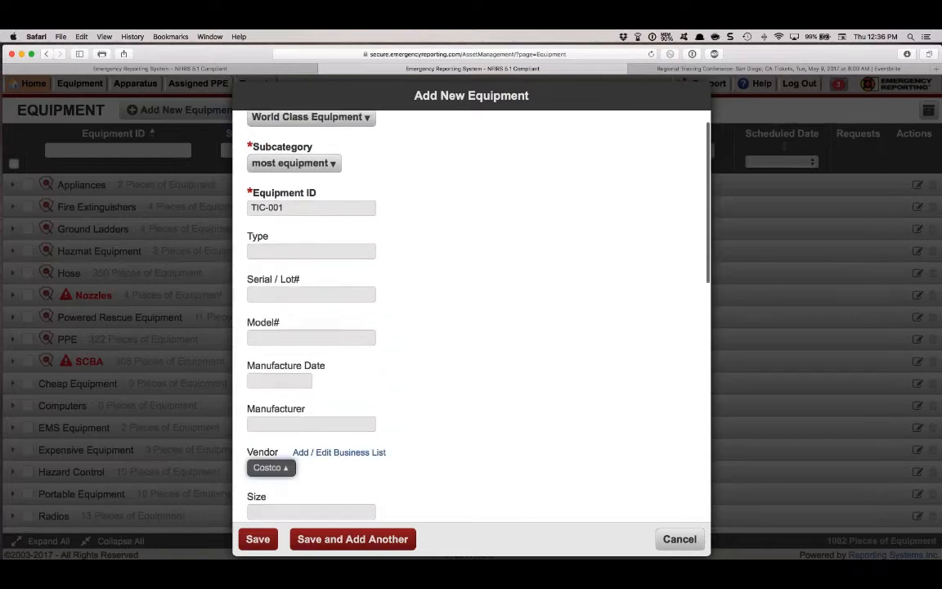
pyautogui.scroll(-3, 315, 358)
pyautogui.scroll(-1, 314, 357)
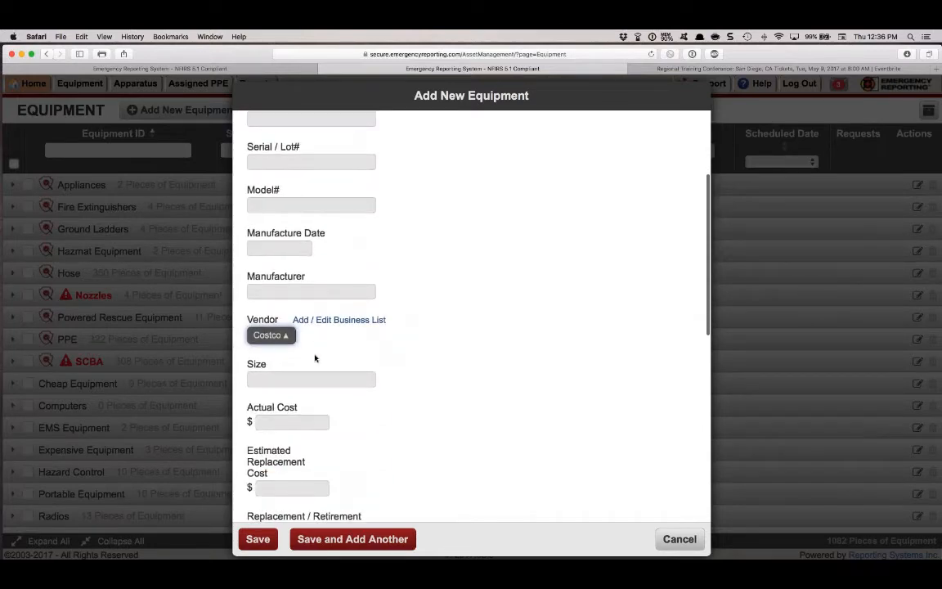
pyautogui.scroll(-3, 292, 395)
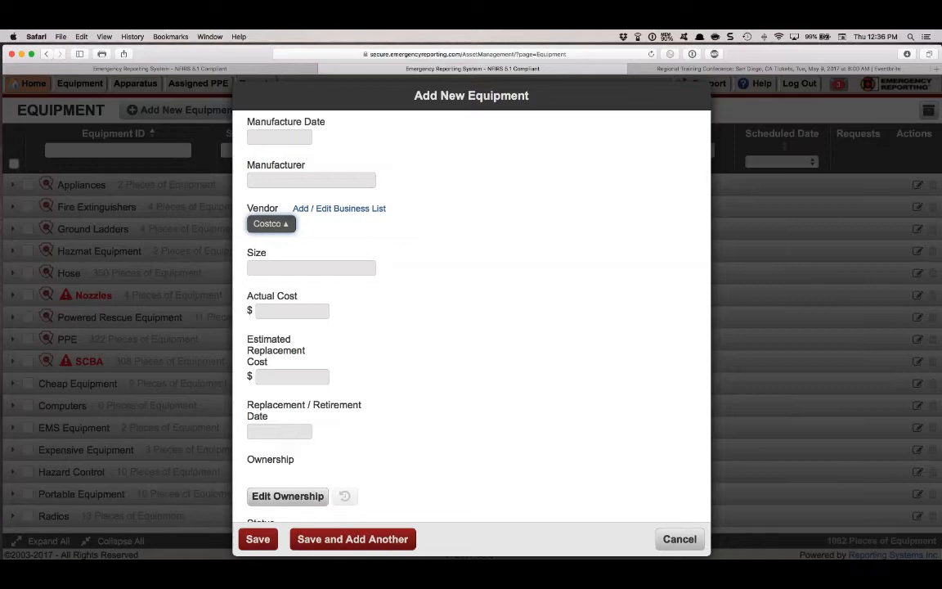
pyautogui.click(268, 266)
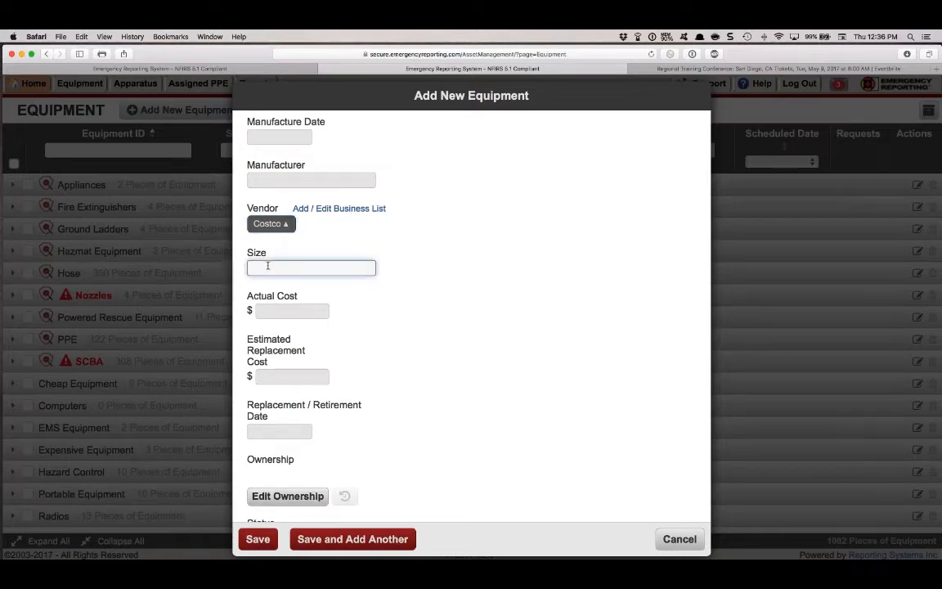
pyautogui.write('XL')
pyautogui.click(269, 310)
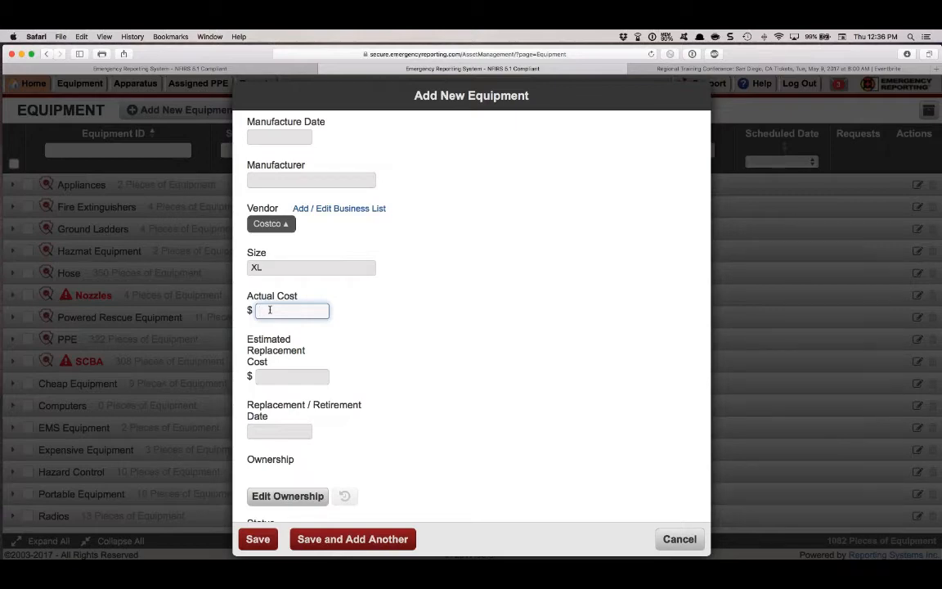
pyautogui.write('2000')
pyautogui.click(286, 376)
pyautogui.write('3000')
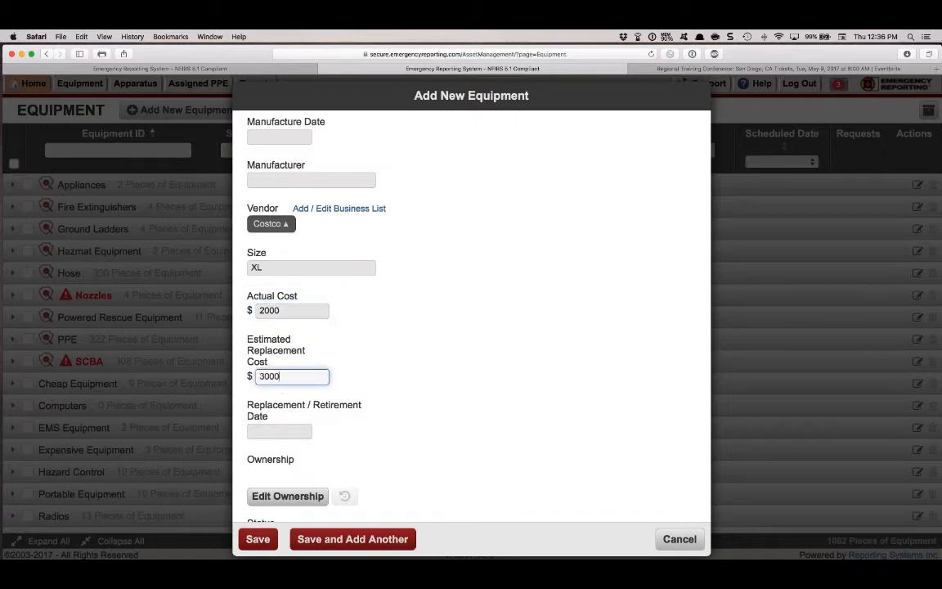
# - Set the equipment's replacement/retirement date to 02/01/2025
pyautogui.press('Tab')
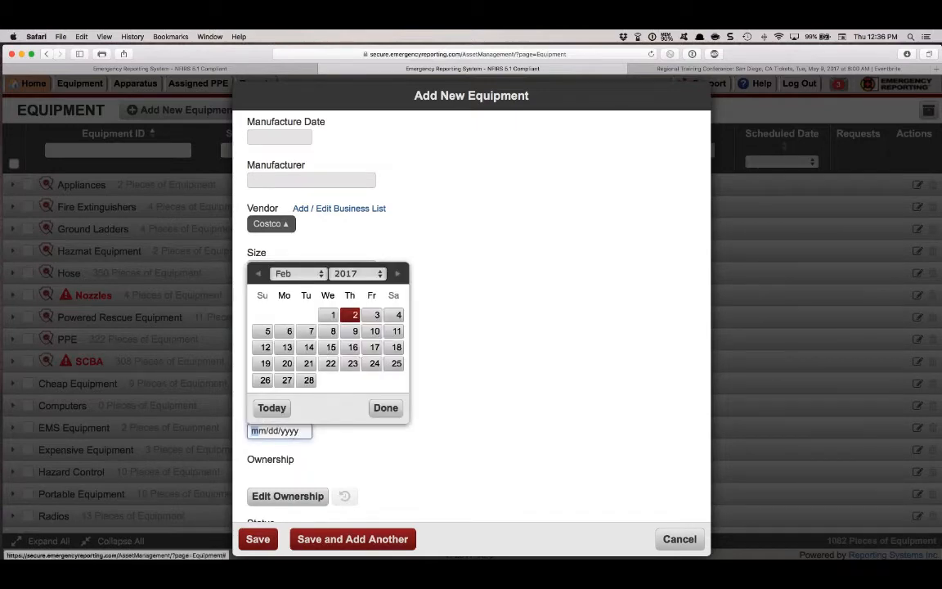
pyautogui.click(352, 273)
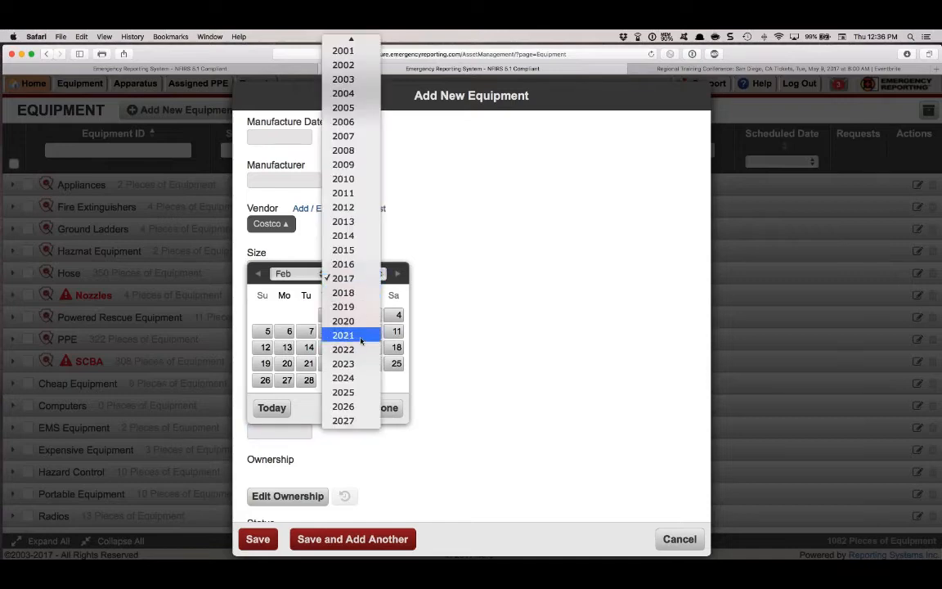
pyautogui.click(357, 392)
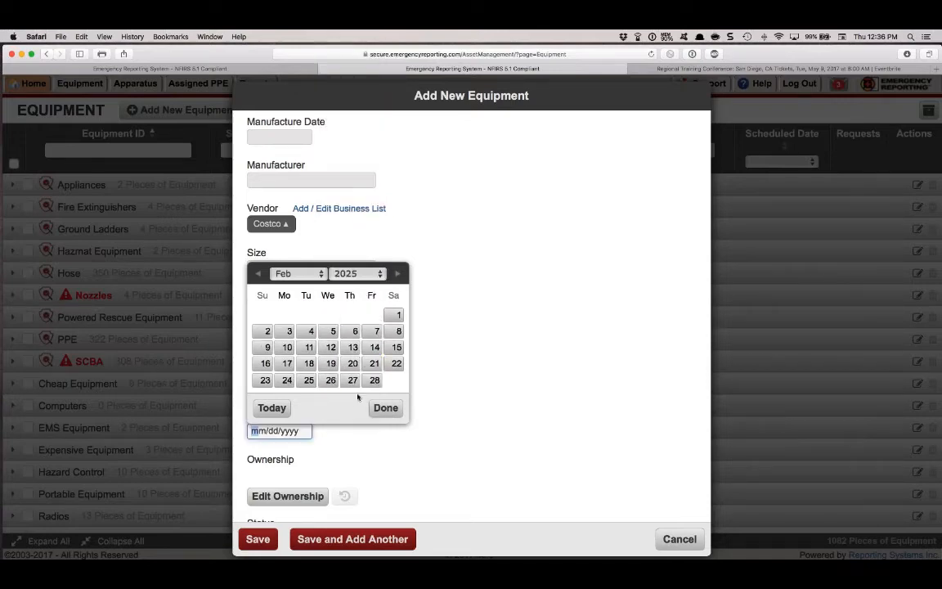
pyautogui.click(385, 407)
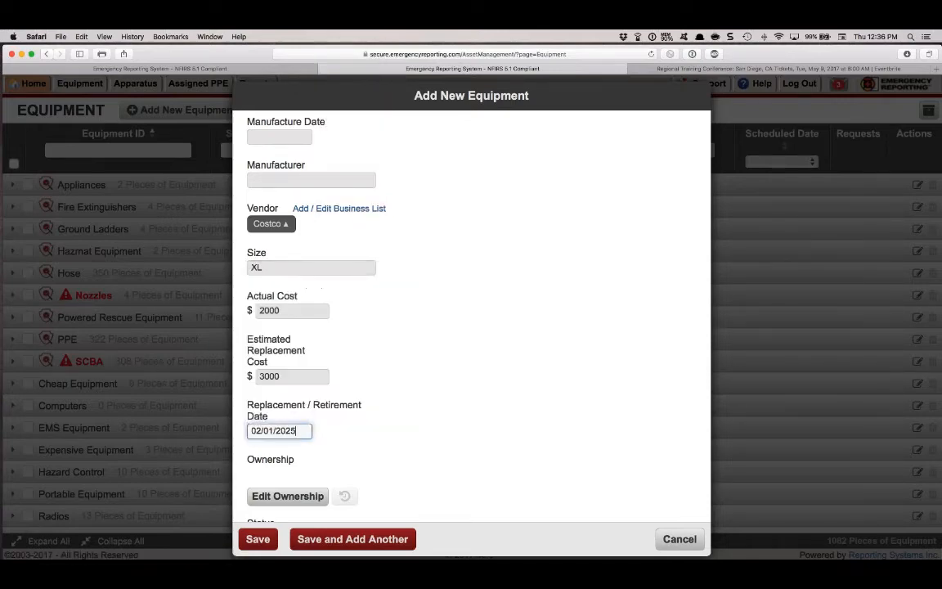
# - Assign the equipment's ownership to apparatus E91 with the reason "New Delivery" and apply the change
pyautogui.scroll(-3, 302, 383)
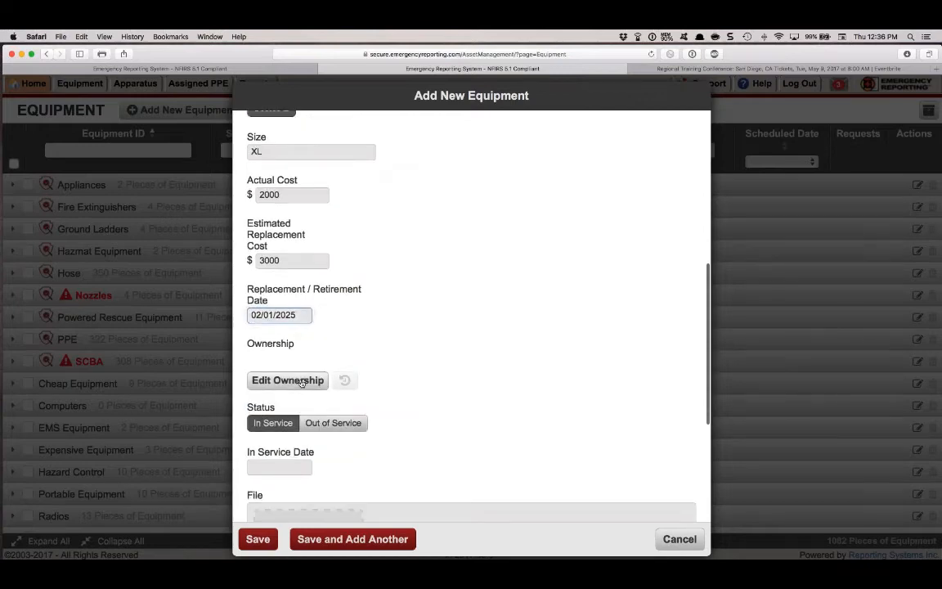
pyautogui.click(302, 381)
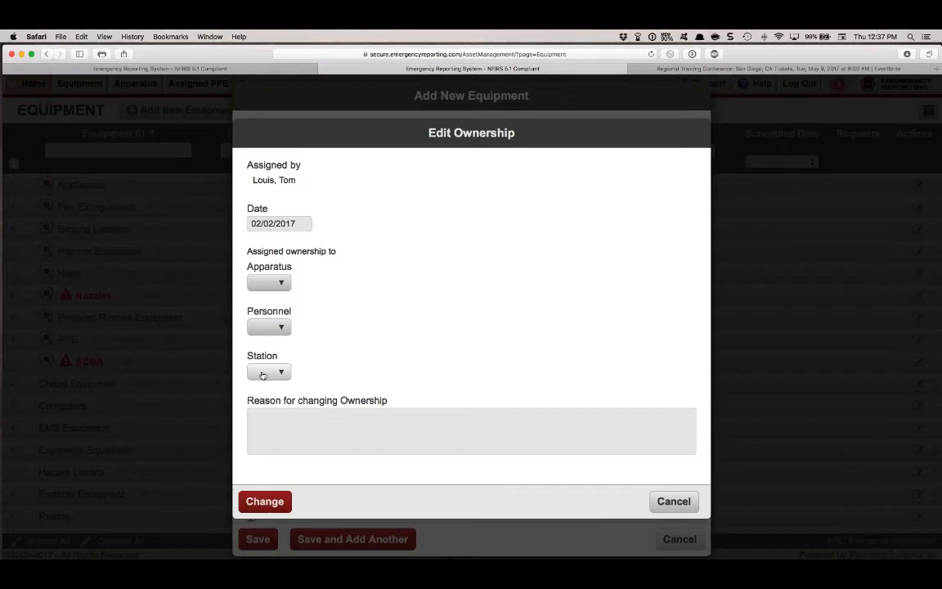
pyautogui.click(281, 282)
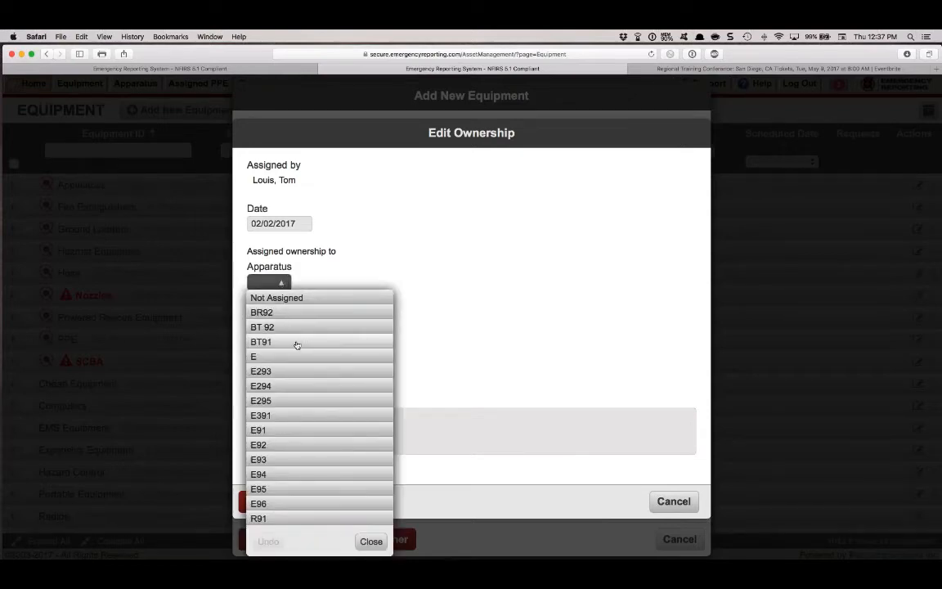
pyautogui.click(290, 433)
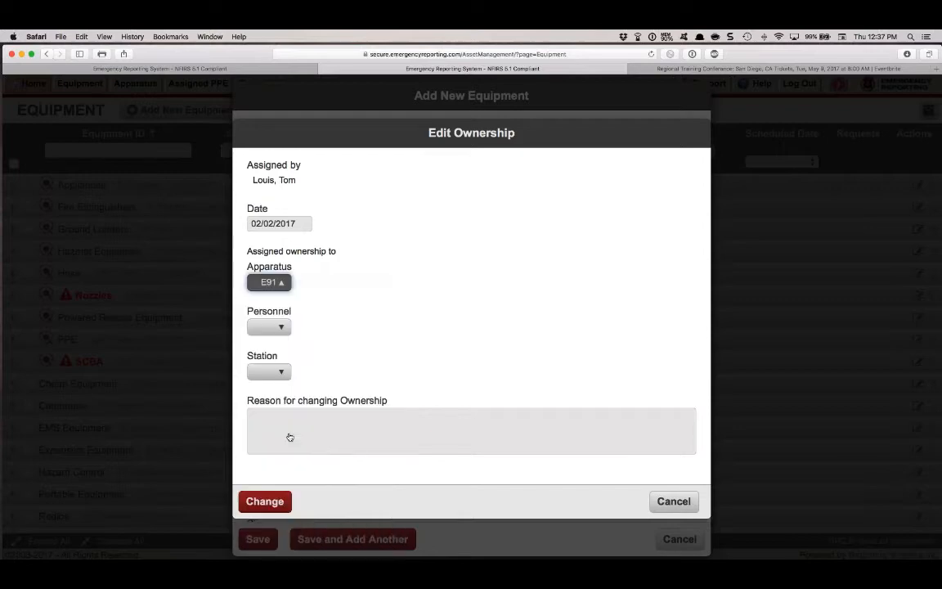
pyautogui.click(290, 438)
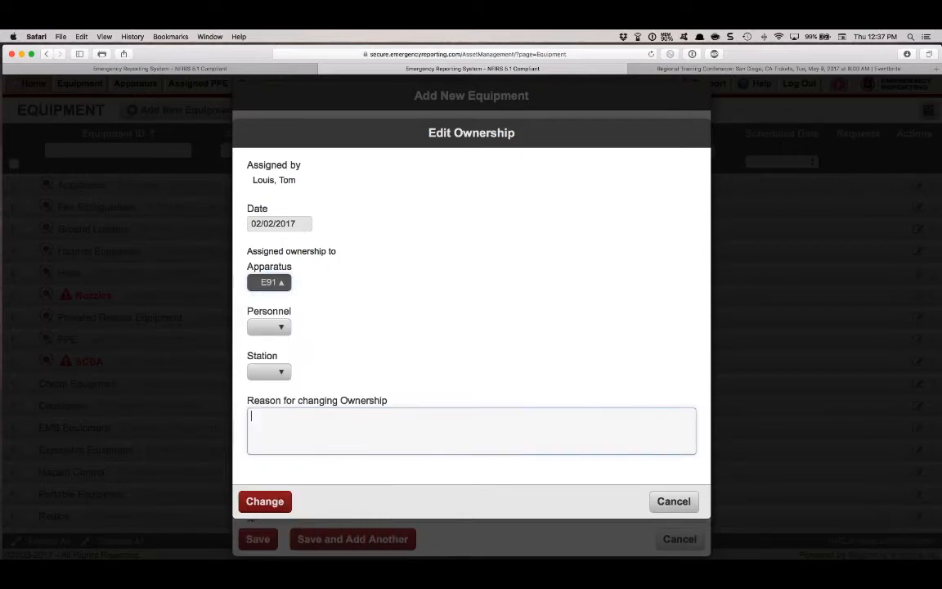
pyautogui.write('New Delivert')
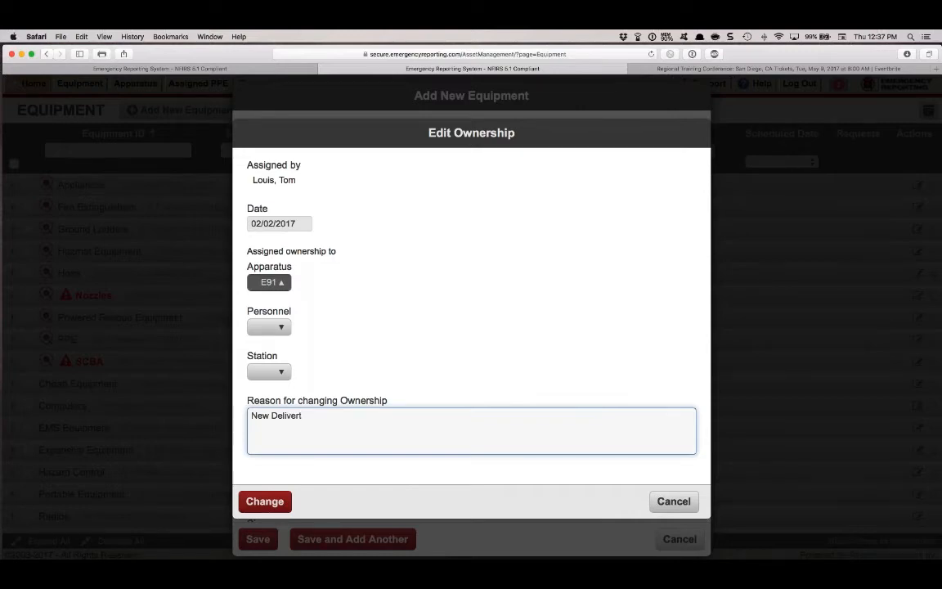
pyautogui.click(265, 499)
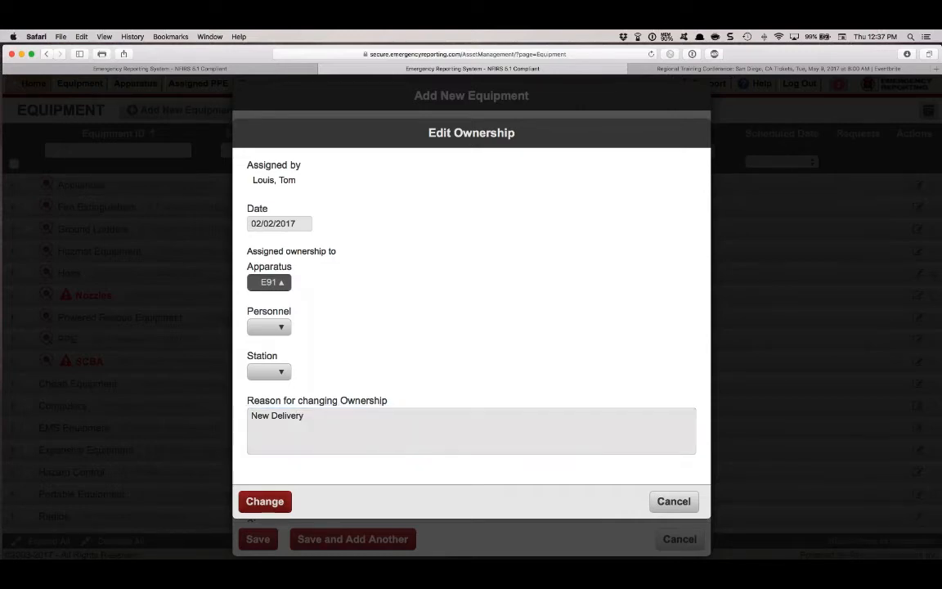
# - Set the equipment's in-service date to 02/02/2017
pyautogui.scroll(-10, 471, 319)
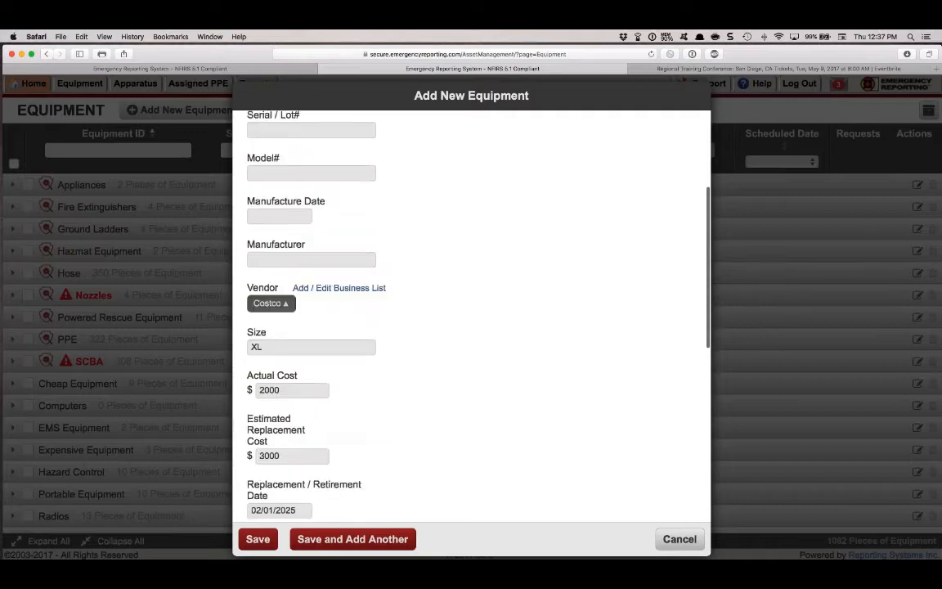
pyautogui.scroll(-2, 295, 461)
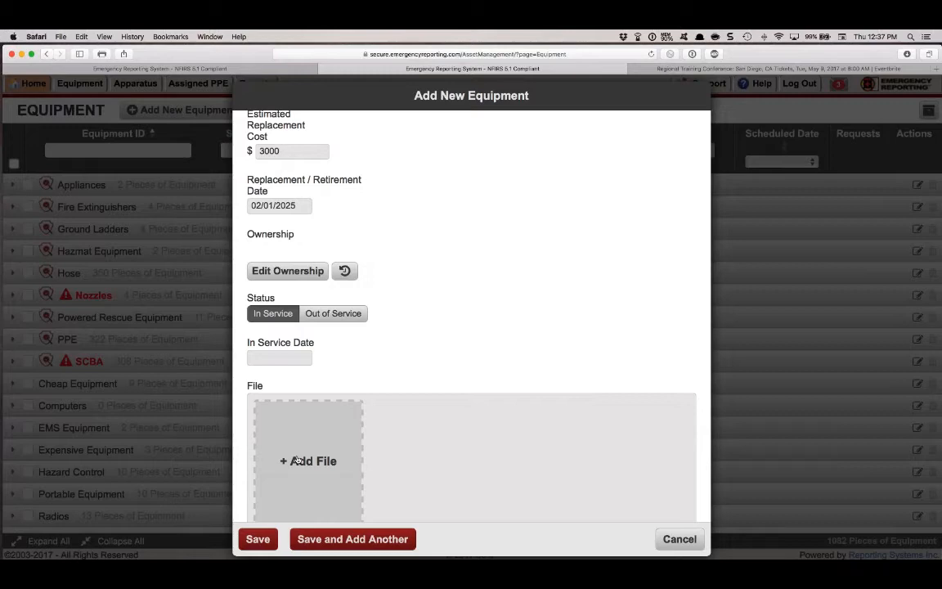
pyautogui.click(277, 357)
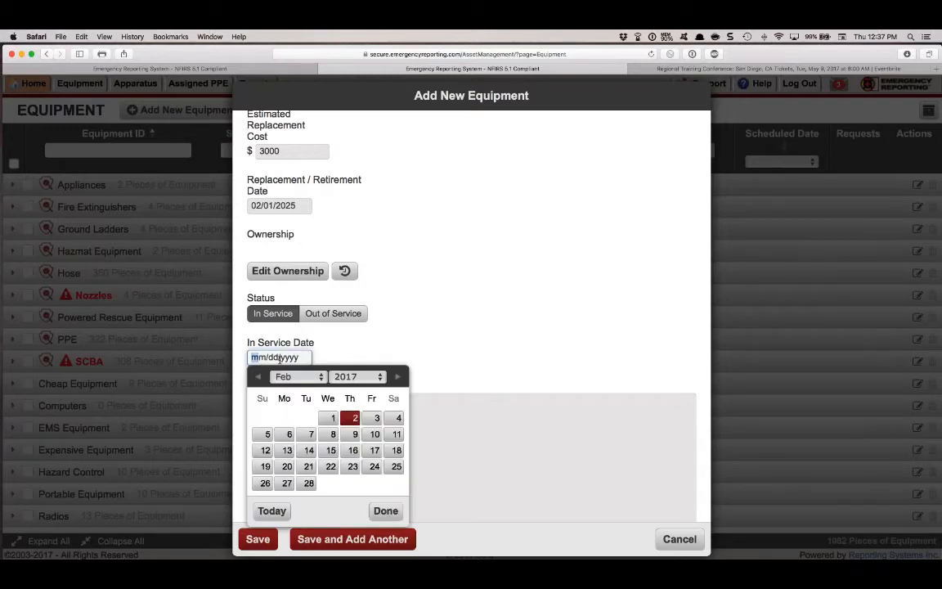
pyautogui.click(355, 418)
pyautogui.scroll(-1, 288, 453)
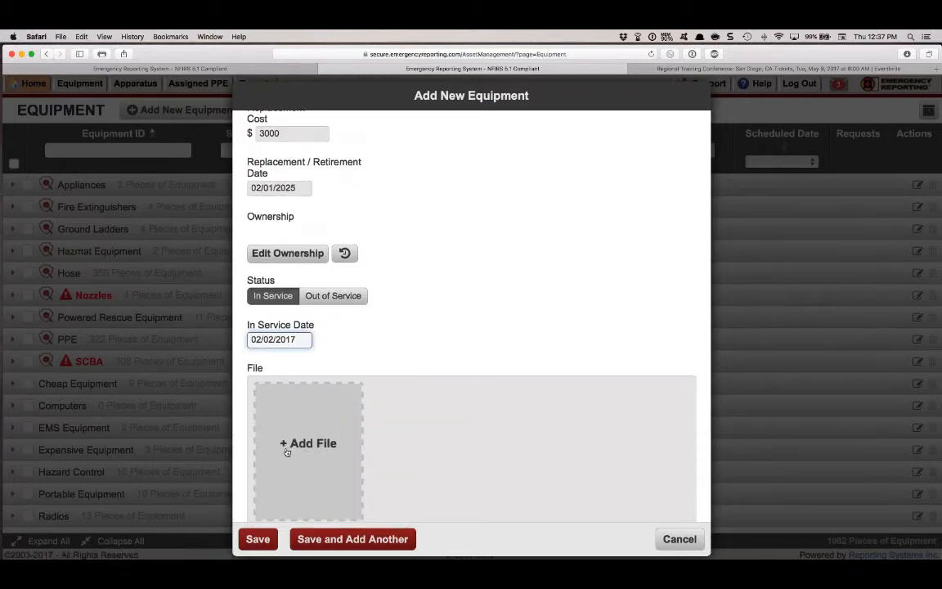
# - Save the new equipment record and reload the equipment list
pyautogui.scroll(-4, 286, 451)
pyautogui.click(259, 539)
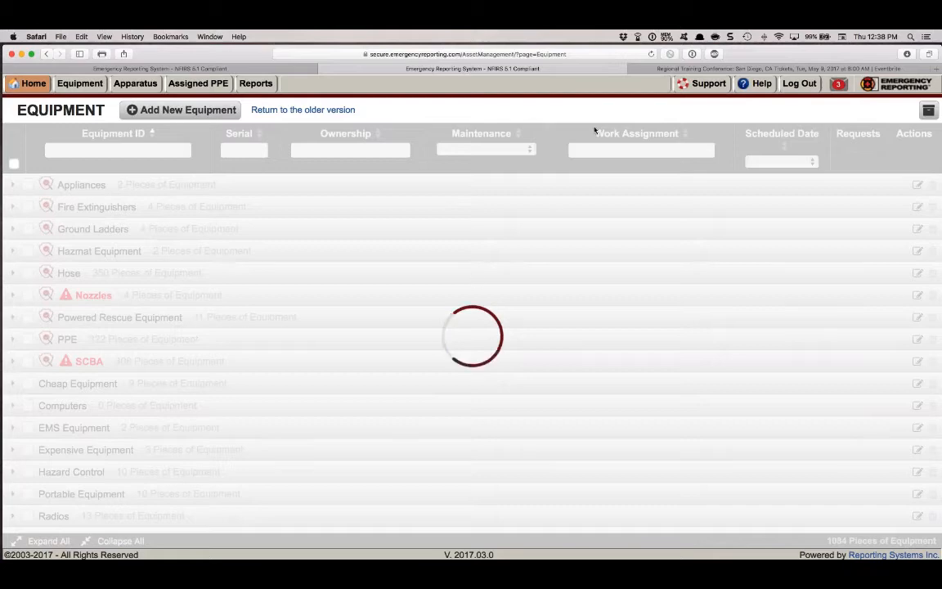
pyautogui.click(651, 55)
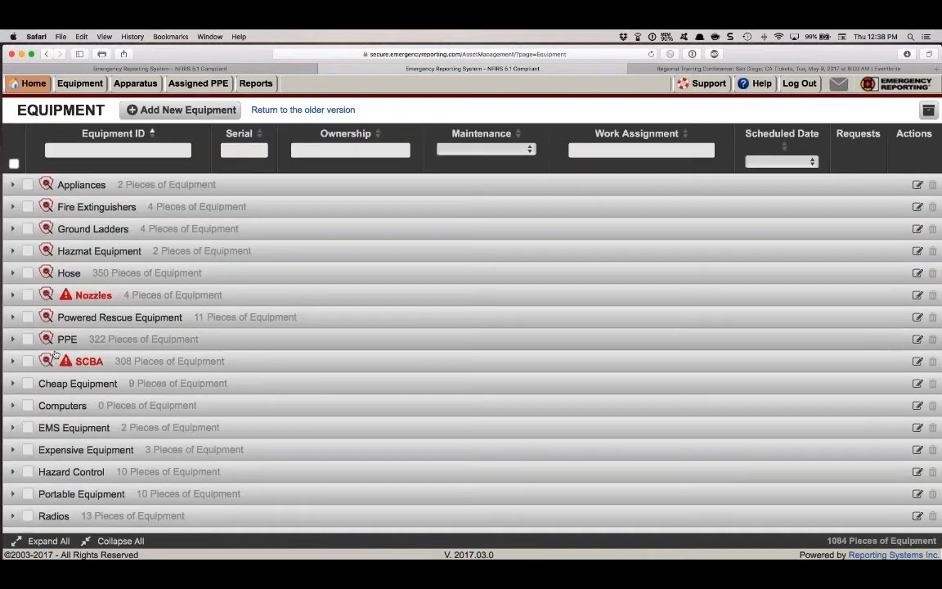
# - Archive the first of the duplicate TIC-001 entries in the "most equipment" subcategory of World Class Equipment
pyautogui.scroll(-1, 54, 354)
pyautogui.scroll(-4, 54, 354)
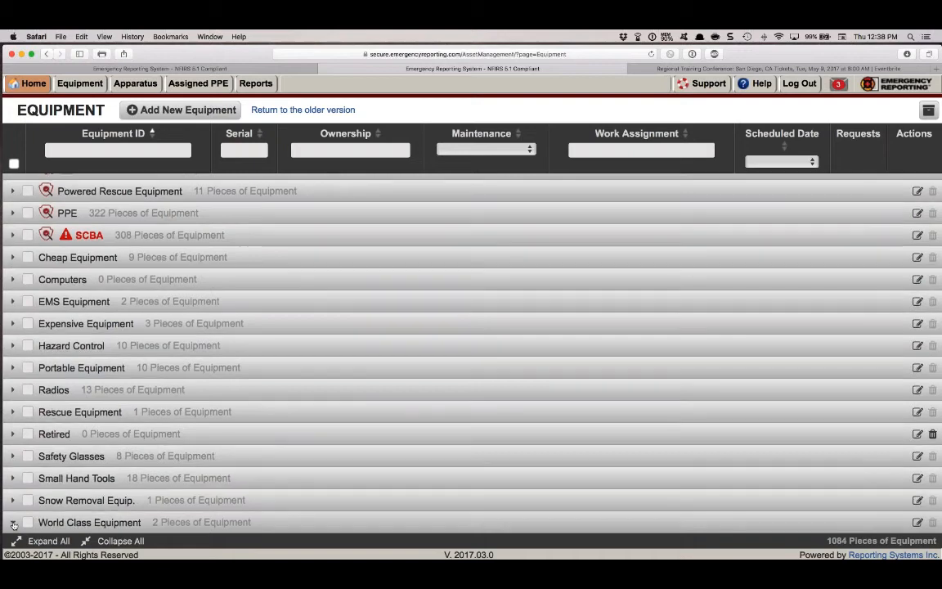
pyautogui.click(13, 523)
pyautogui.click(34, 523)
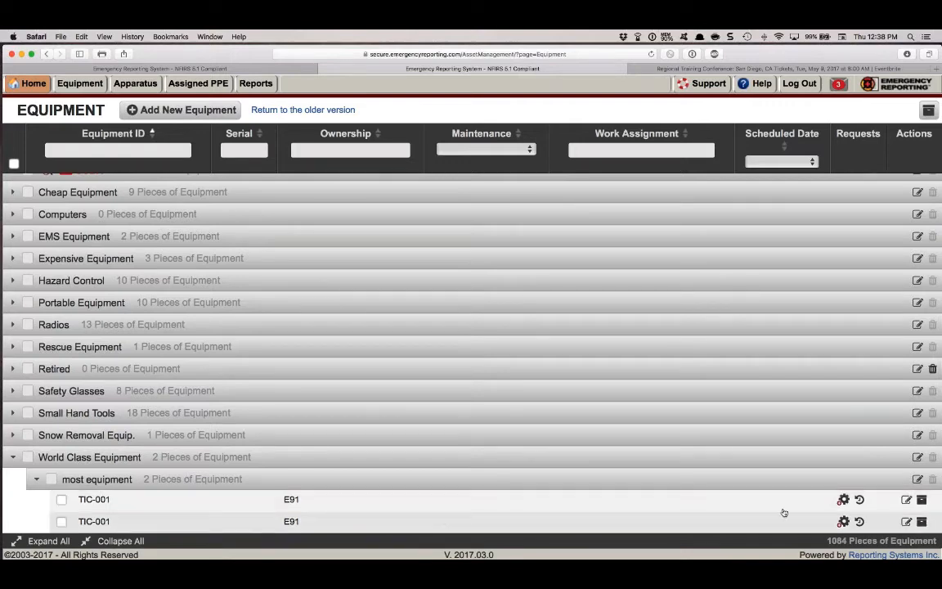
pyautogui.click(922, 501)
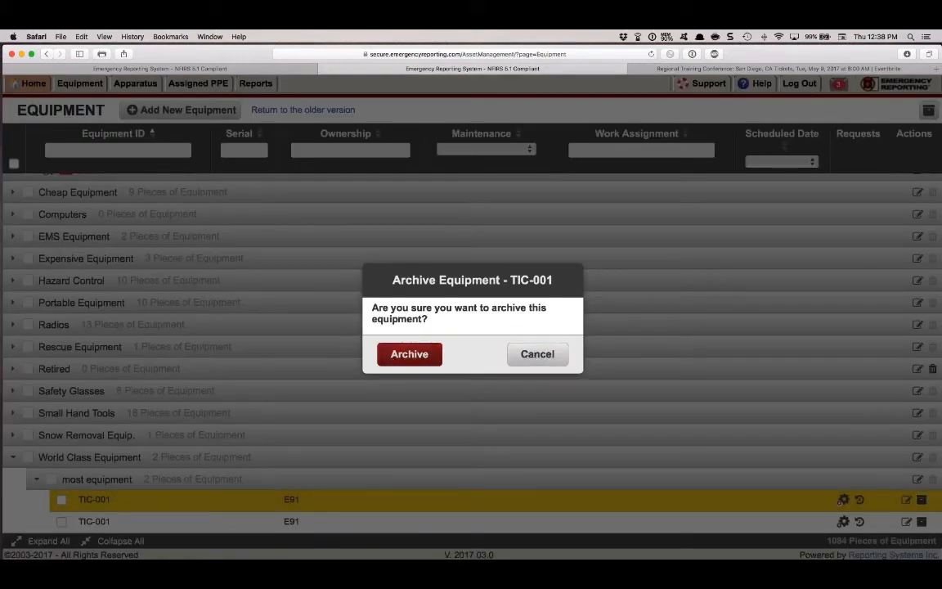
pyautogui.click(404, 353)
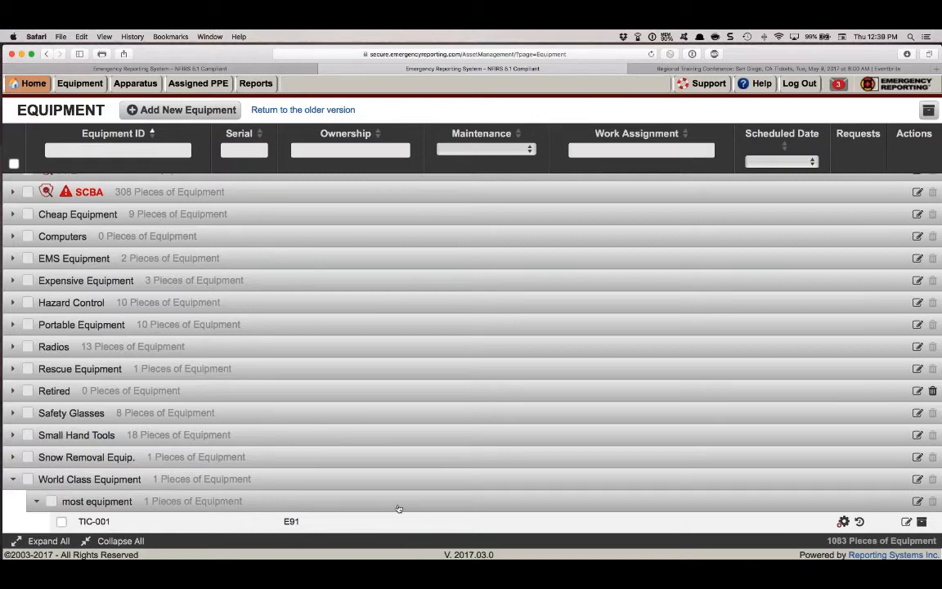
# - Search the maintenance reports page for "replacement" and open report 1501, Equipment Replacement Date for Category for Subcategory for Date Range
pyautogui.scroll(2, 294, 204)
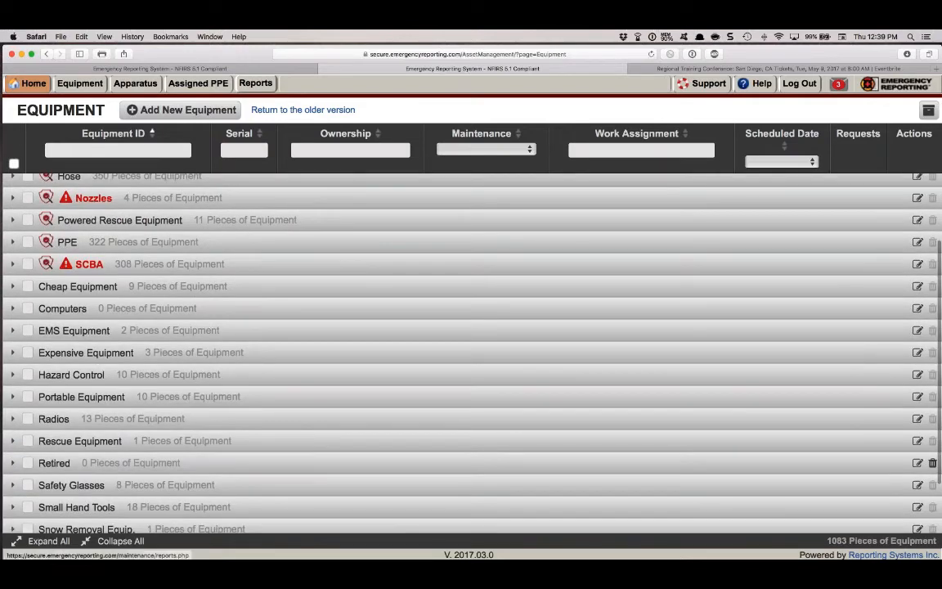
pyautogui.click(256, 83)
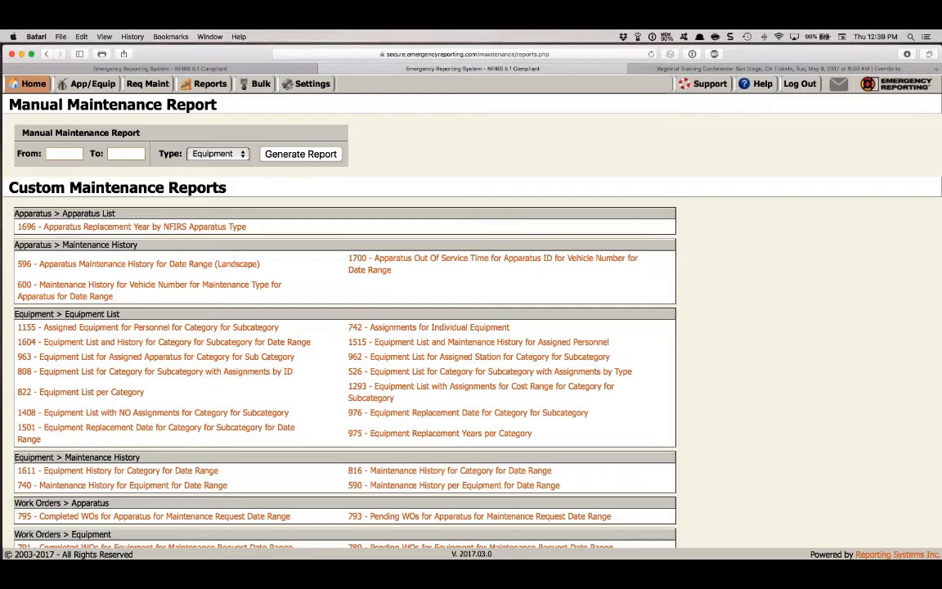
pyautogui.scroll(-1, 470, 311)
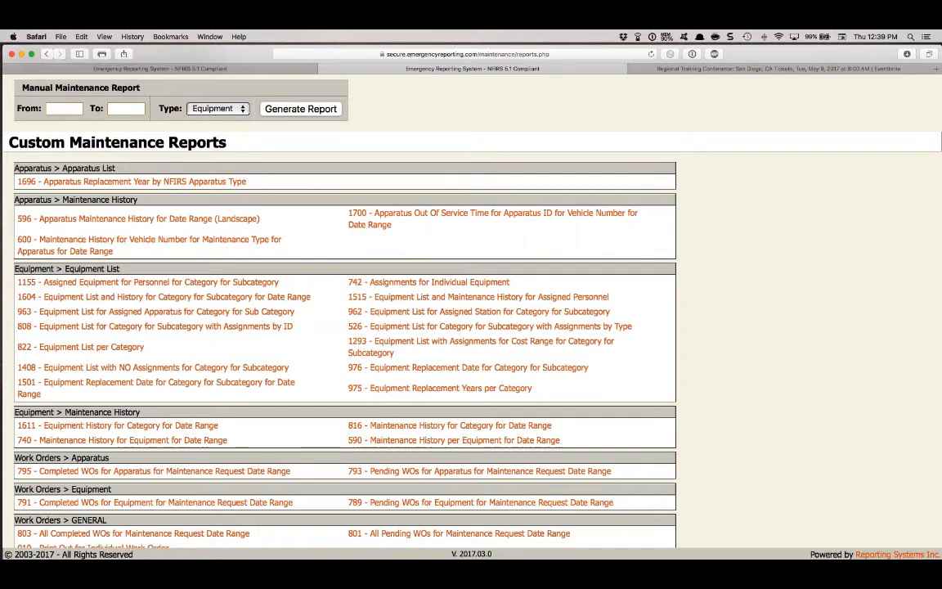
pyautogui.press('super+f')
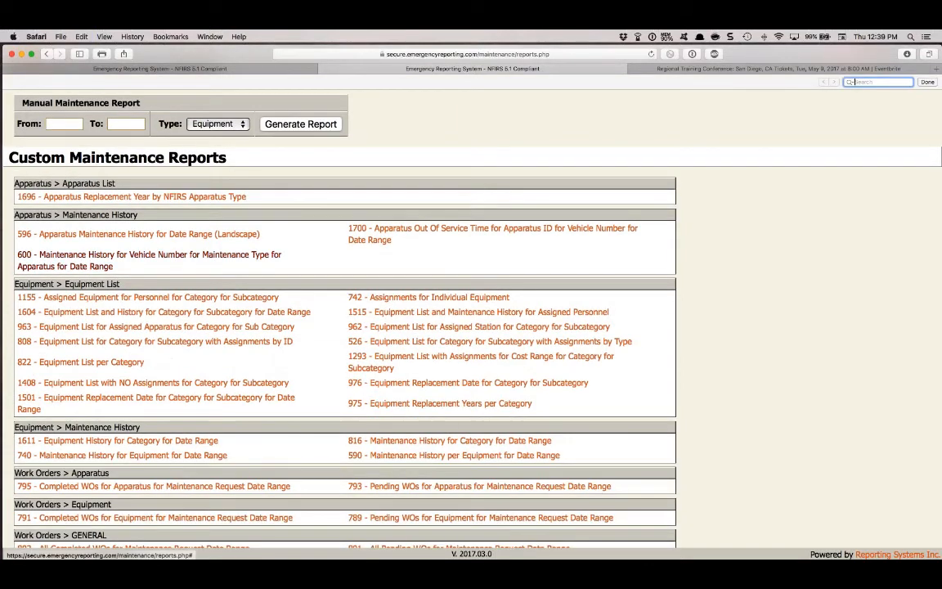
pyautogui.write('repla')
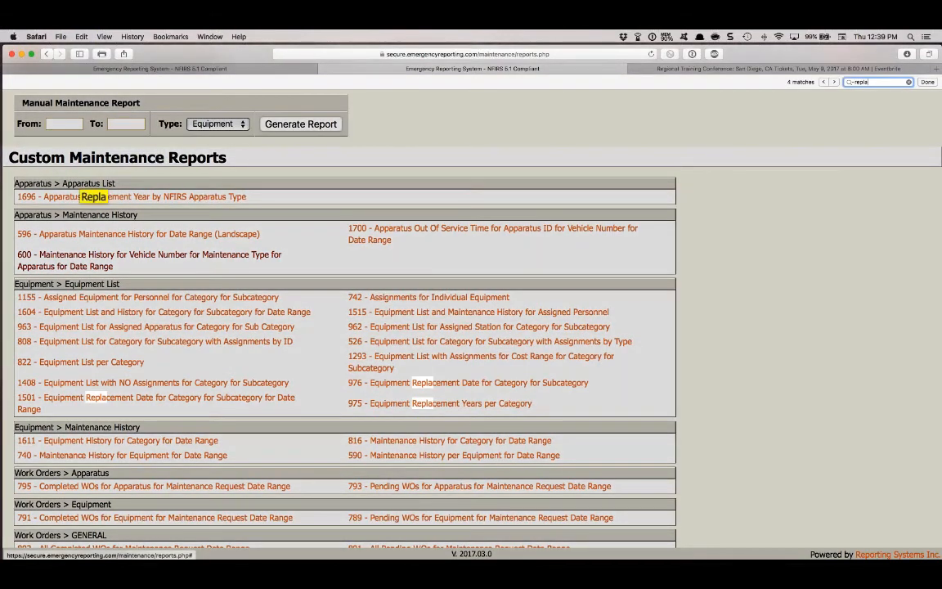
pyautogui.write('cement')
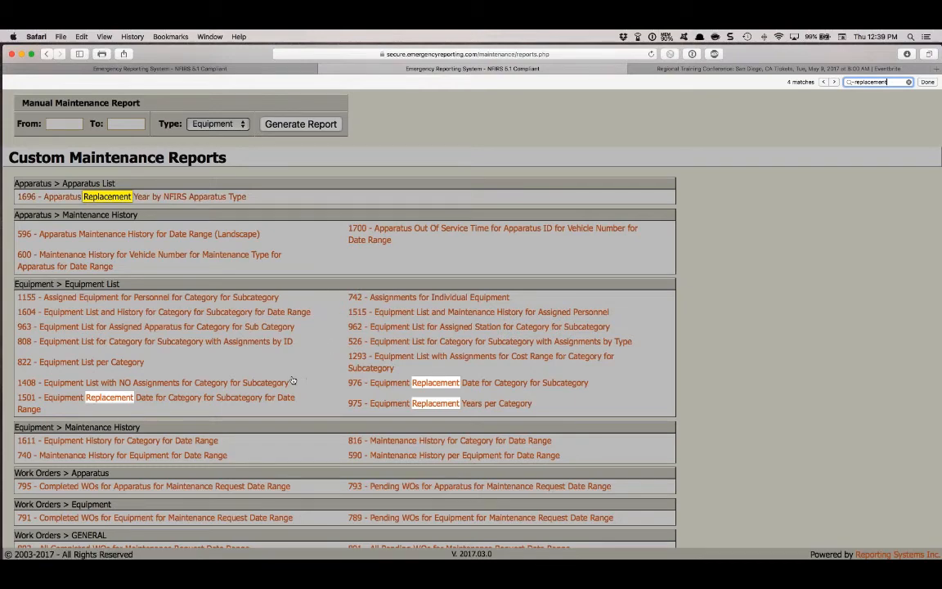
pyautogui.click(148, 400)
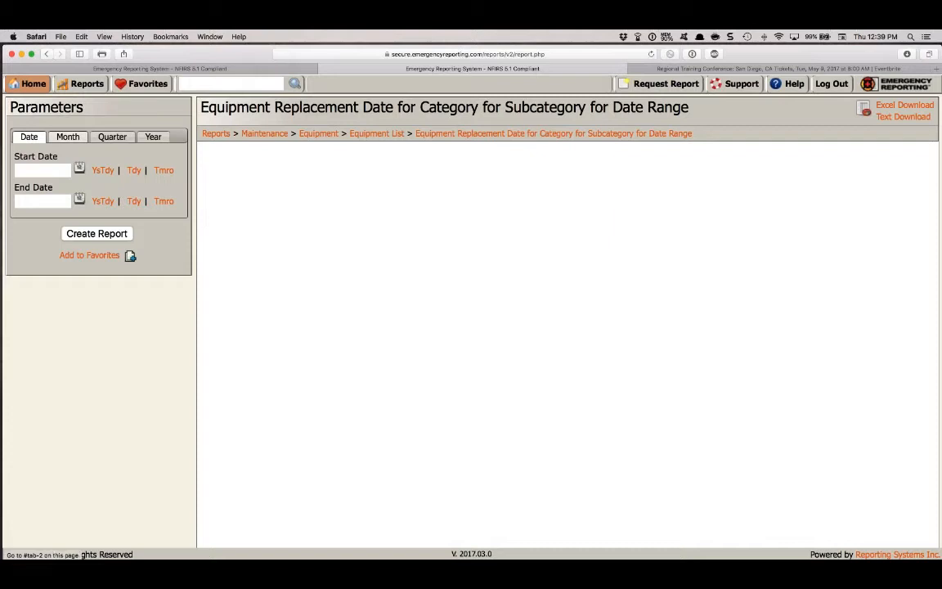
pyautogui.click(67, 137)
pyautogui.click(51, 176)
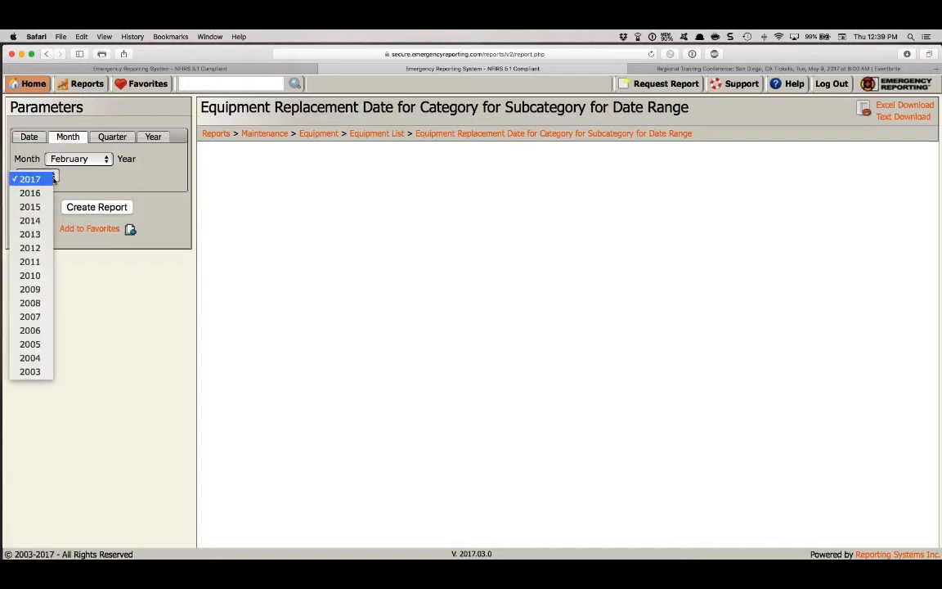
pyautogui.click(152, 139)
pyautogui.click(153, 137)
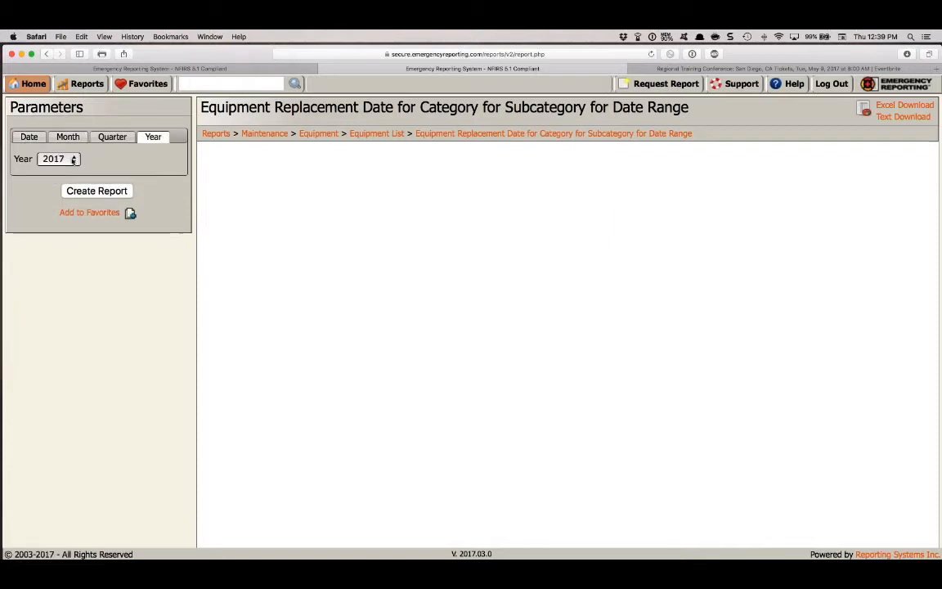
pyautogui.click(73, 160)
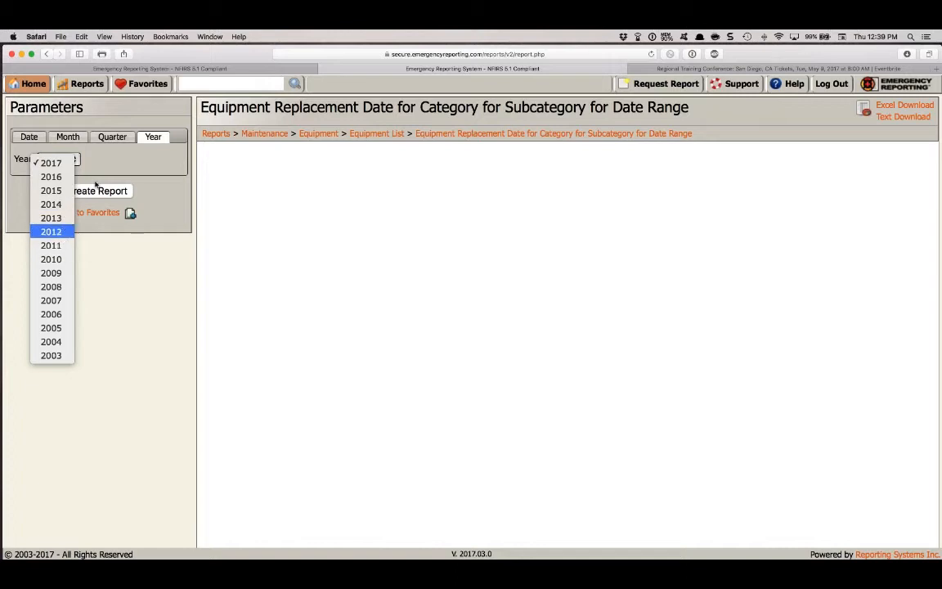
pyautogui.click(117, 158)
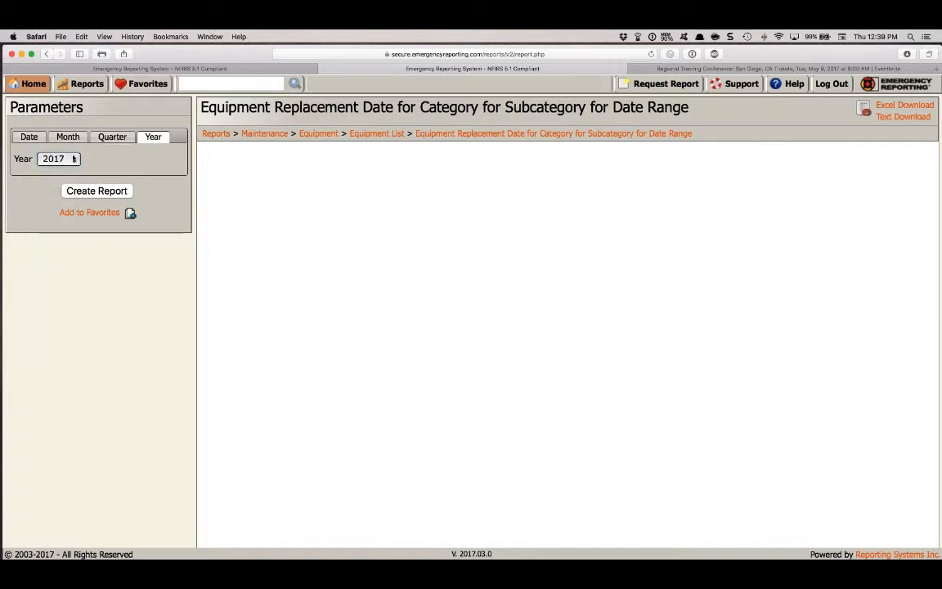
# - Set the report's start date to 01/01/2025 using the exact date range parameters
pyautogui.click(28, 136)
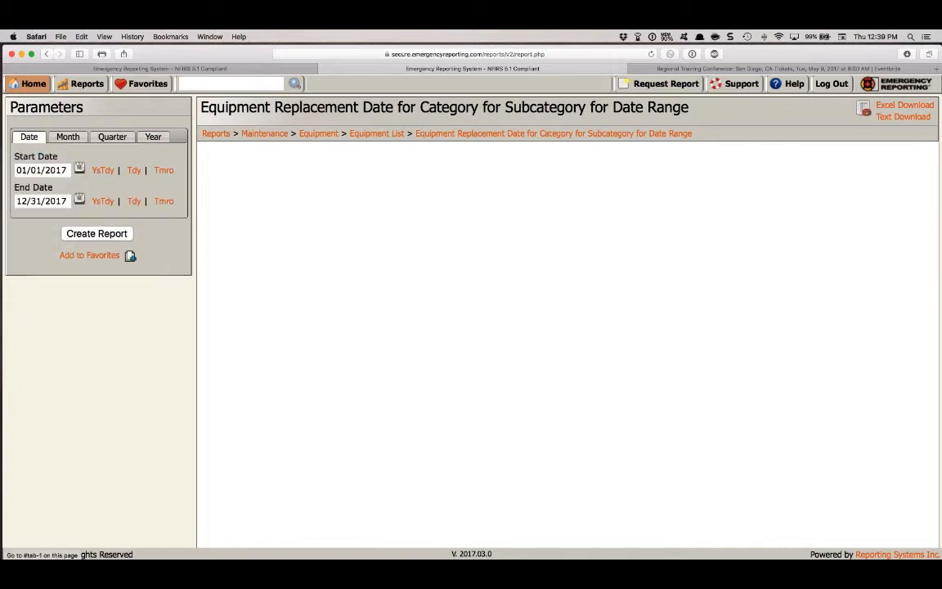
pyautogui.click(64, 170)
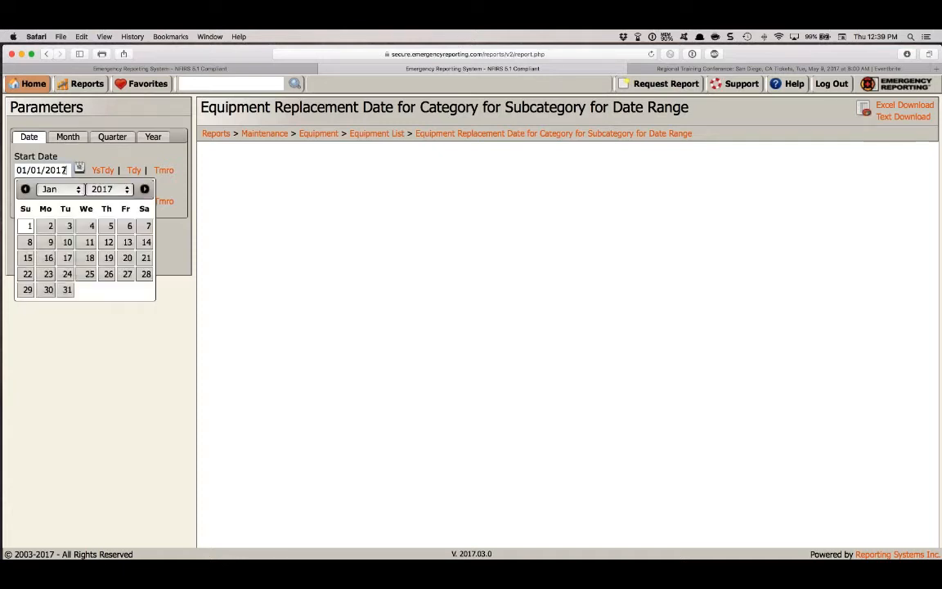
pyautogui.click(92, 189)
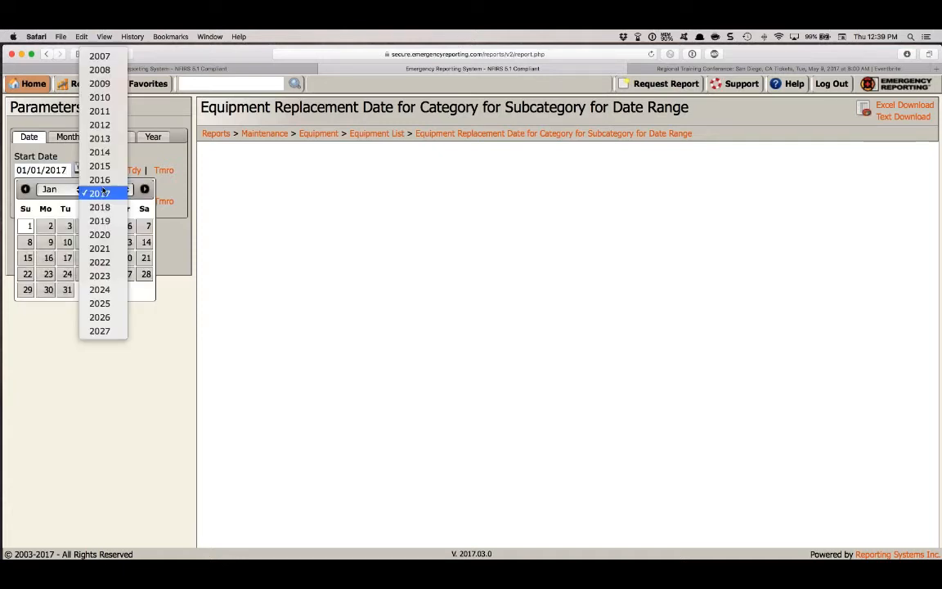
pyautogui.click(101, 303)
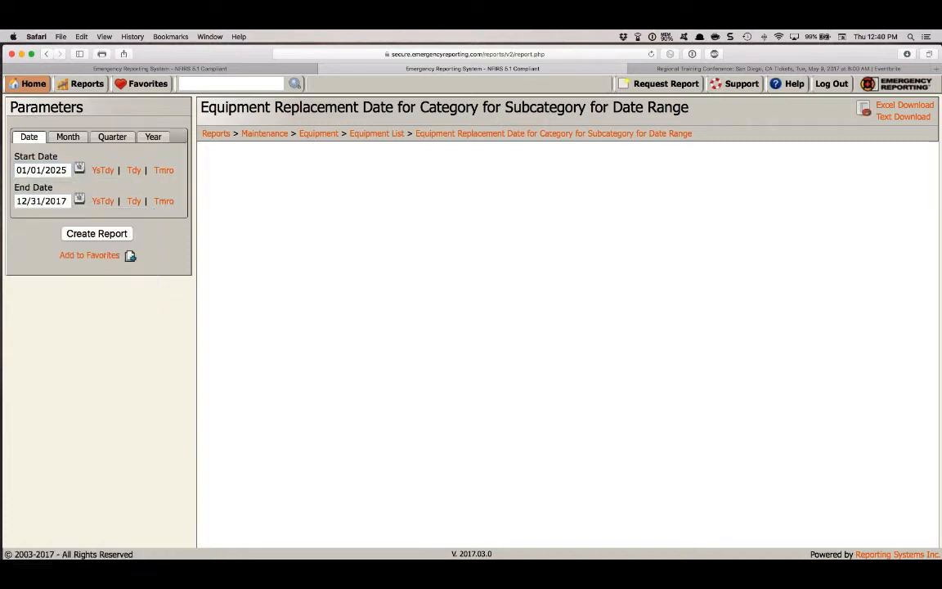
# - Try to move the report's end date to 2025 and create the equipment replacement report
pyautogui.click(79, 200)
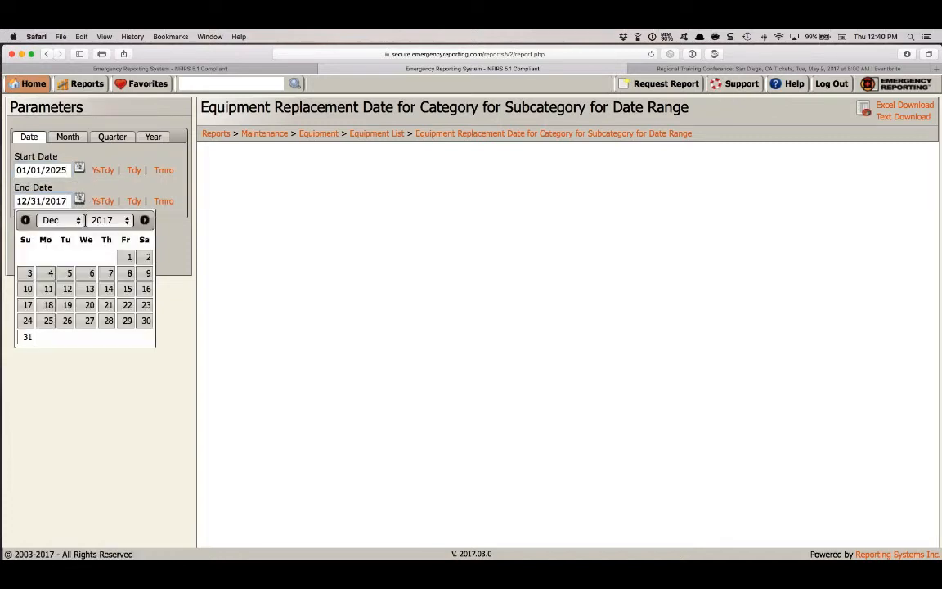
pyautogui.click(115, 220)
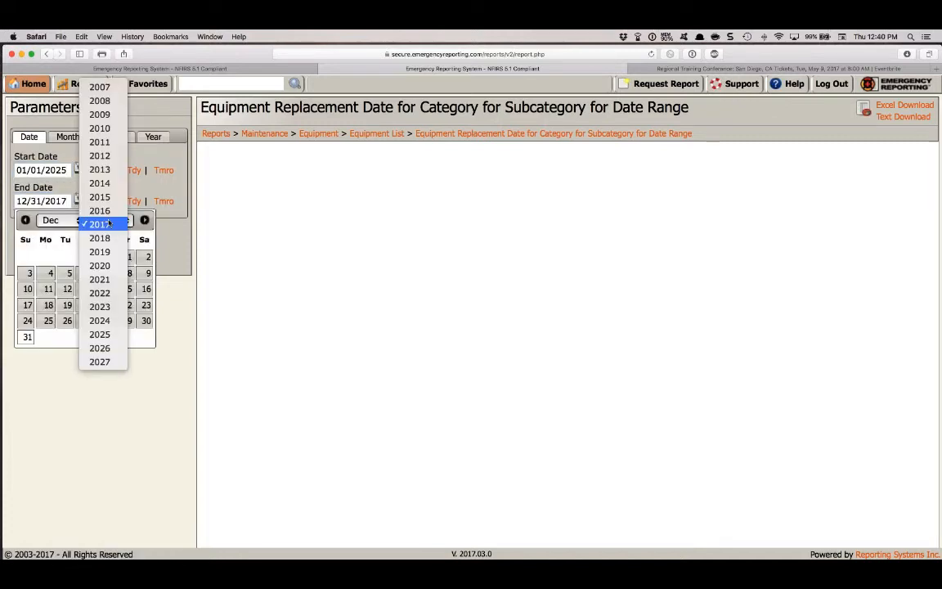
pyautogui.click(100, 333)
pyautogui.click(153, 205)
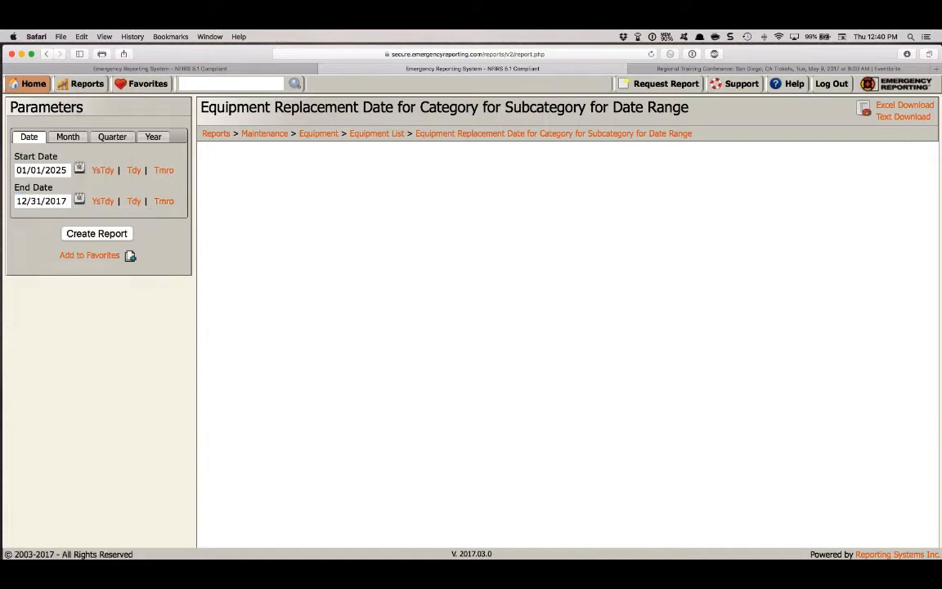
pyautogui.click(113, 234)
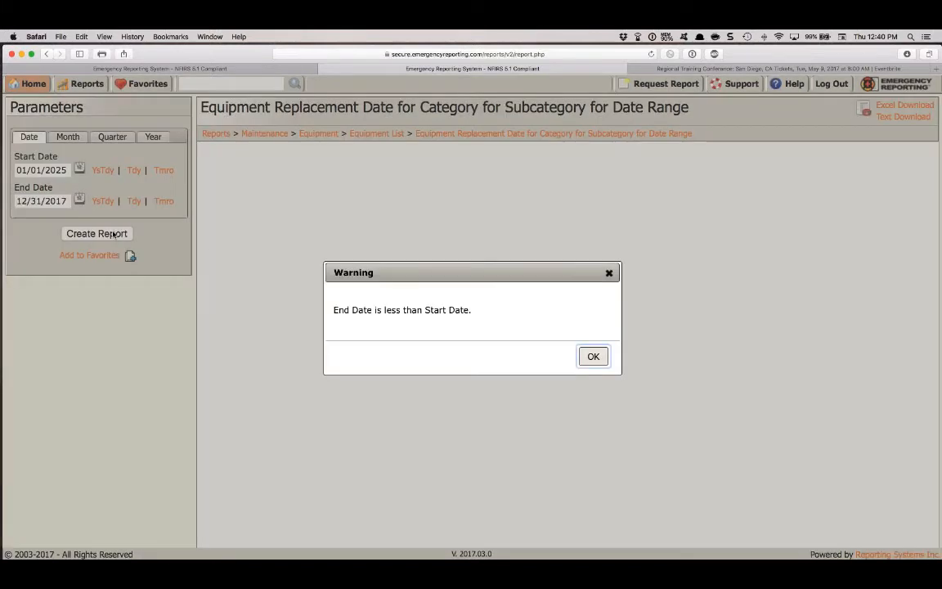
pyautogui.click(592, 357)
# - Set the report's end date to 12/31/2025, create the equipment replacement report and review its costs
pyautogui.click(79, 198)
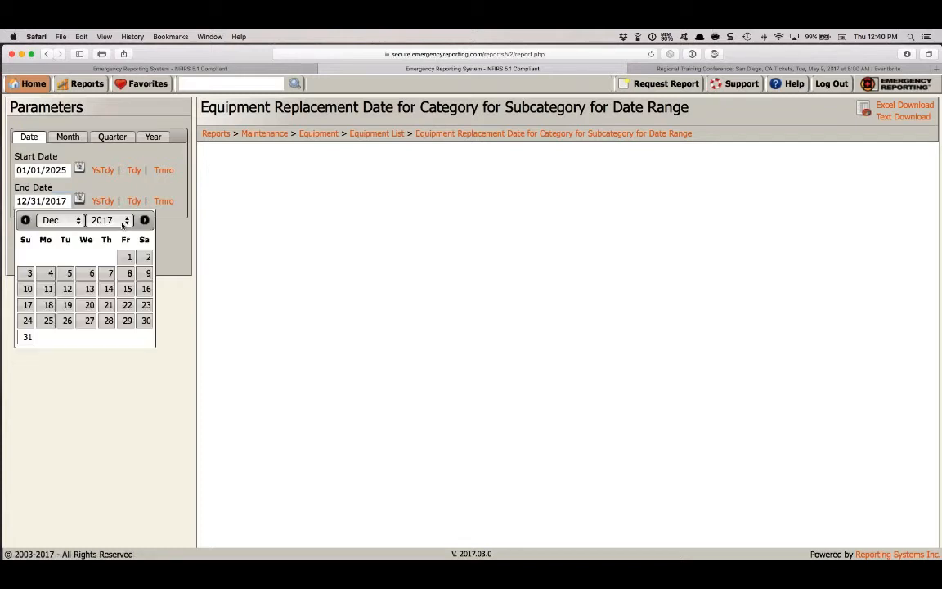
pyautogui.click(122, 220)
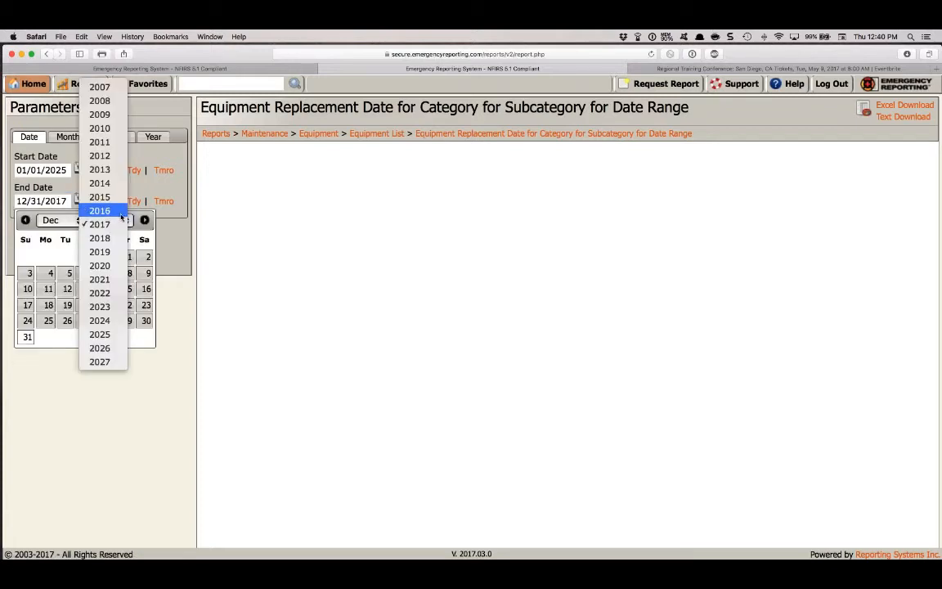
pyautogui.click(114, 333)
pyautogui.click(89, 319)
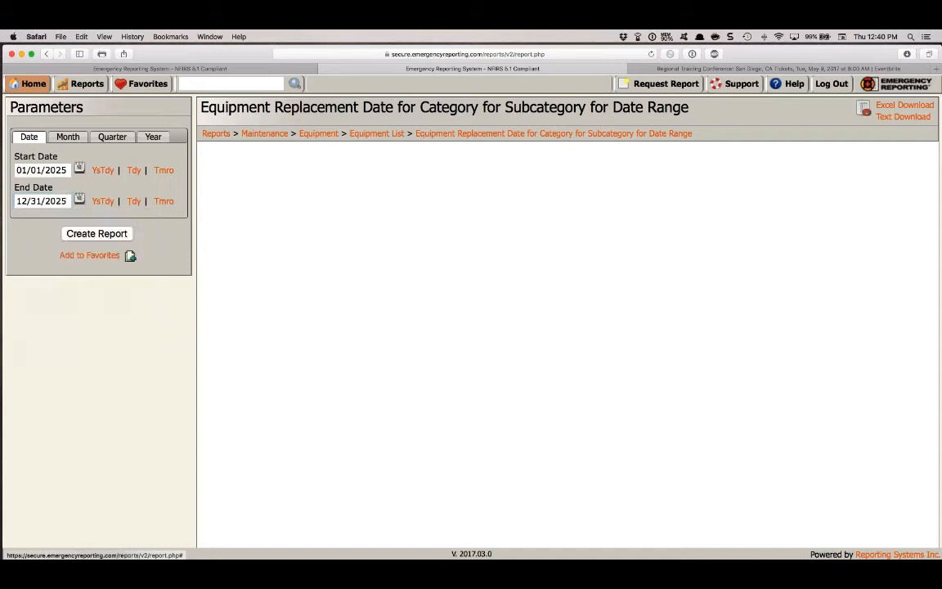
pyautogui.click(95, 234)
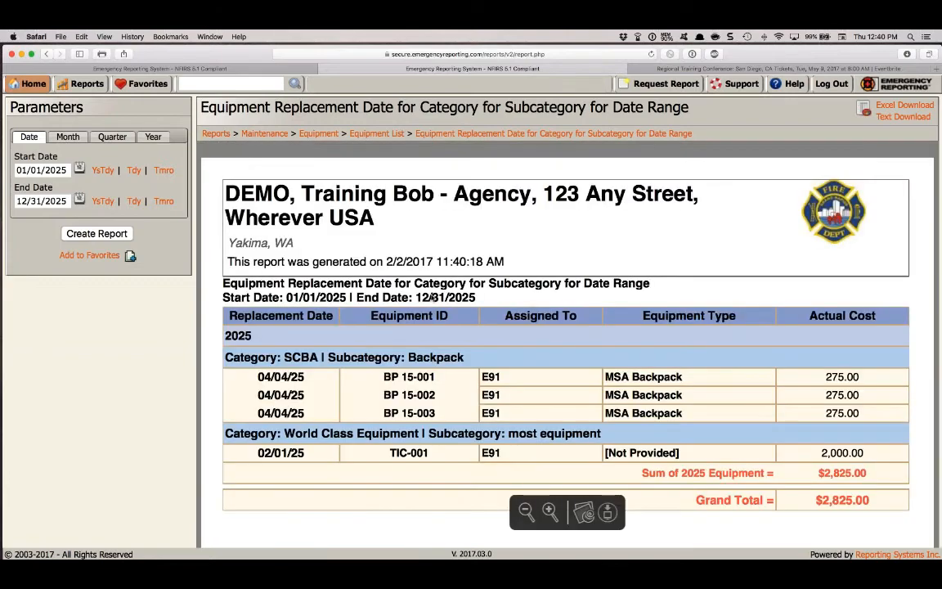
pyautogui.scroll(-3, 434, 298)
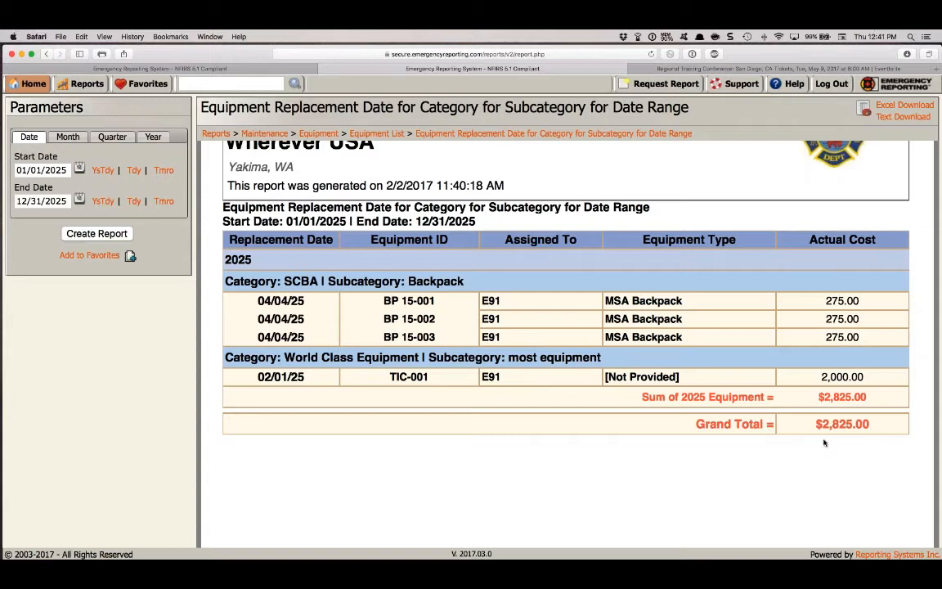
# - Return to the asset management page, open the apparatus list and filter it by apparatus ID E92
pyautogui.click(185, 70)
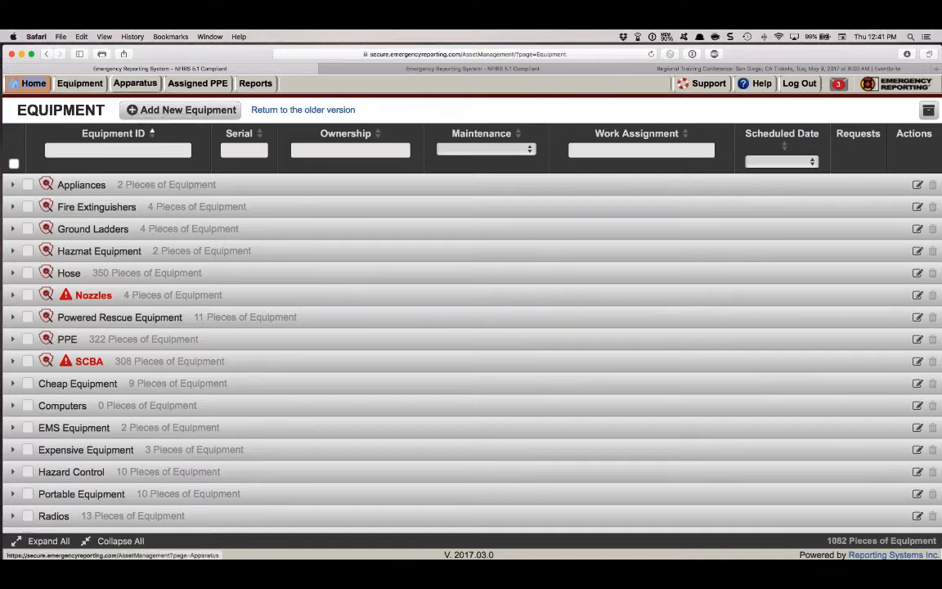
pyautogui.click(135, 83)
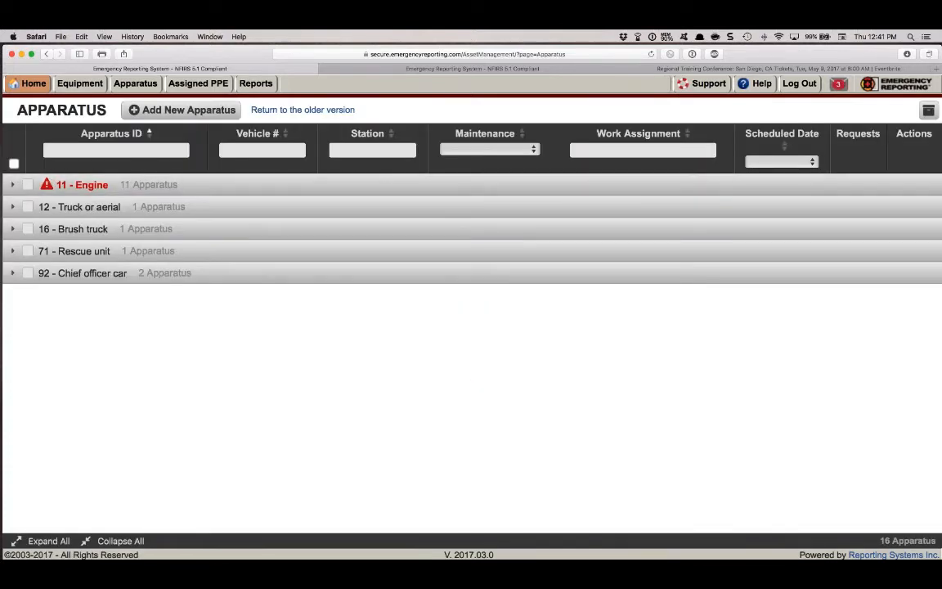
pyautogui.click(98, 153)
pyautogui.write('E')
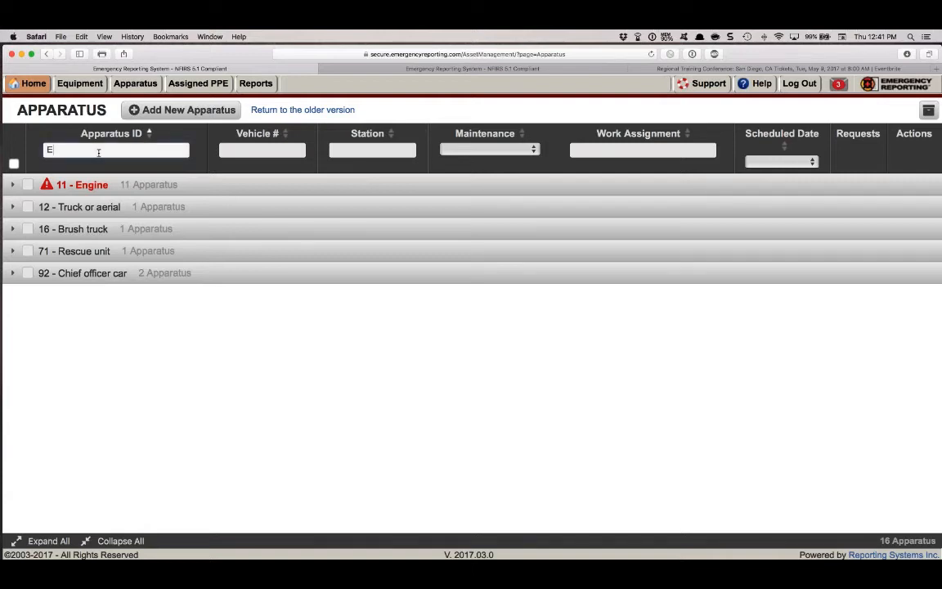
pyautogui.write('91')
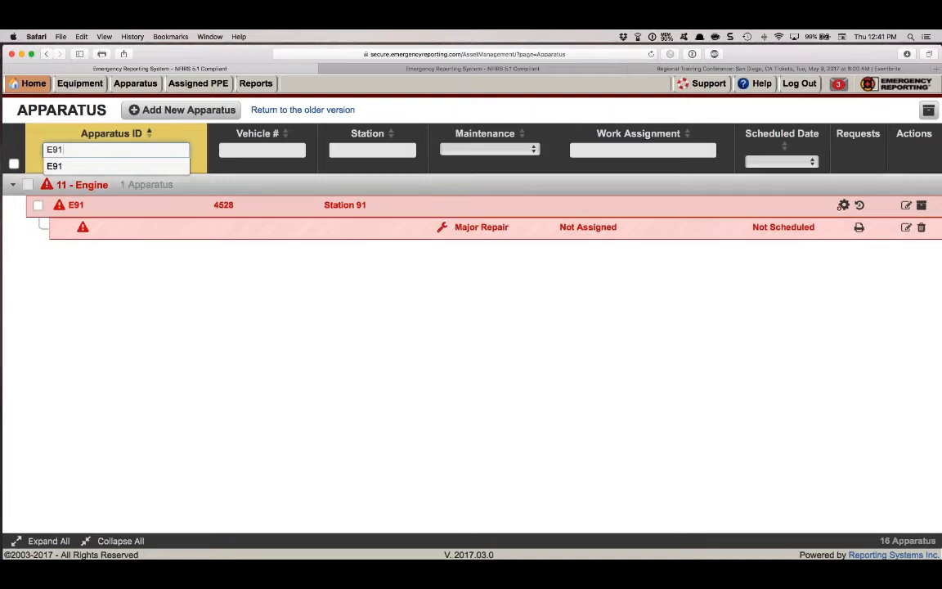
pyautogui.press('BackSpace')
pyautogui.write('2')
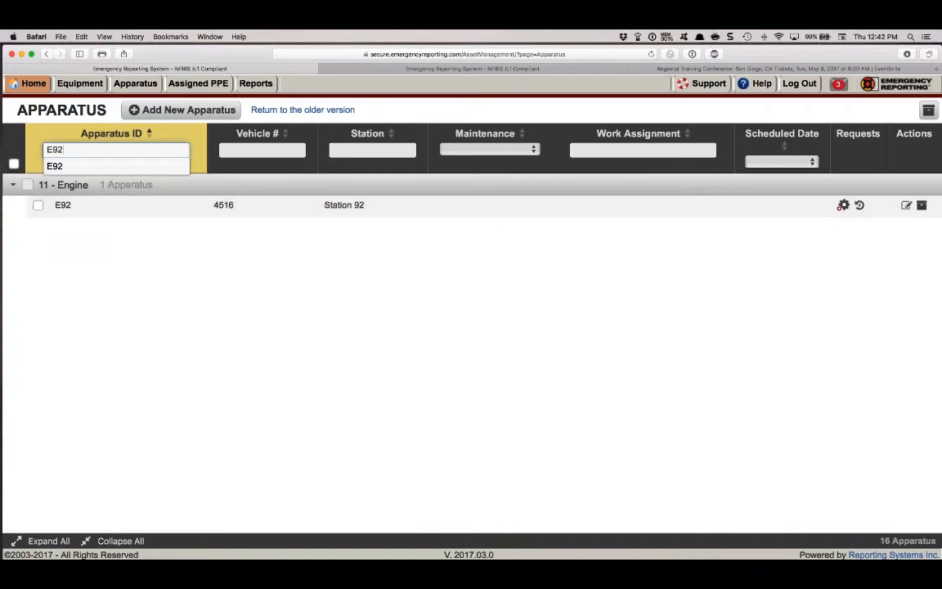
# - Start a maintenance request for engine E92 with type Minor Repair and the title "Left Rear Strobe Out"
pyautogui.click(845, 205)
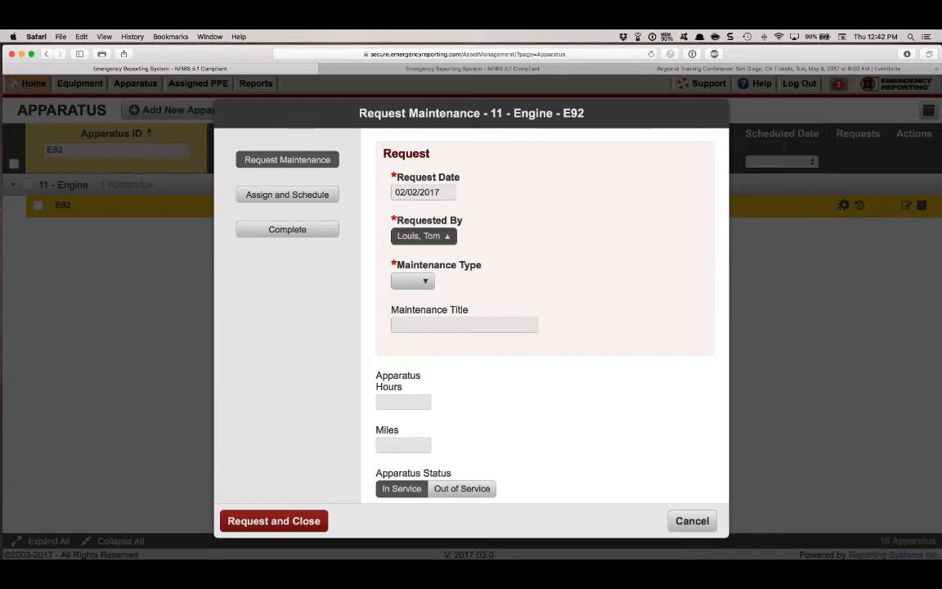
pyautogui.click(419, 281)
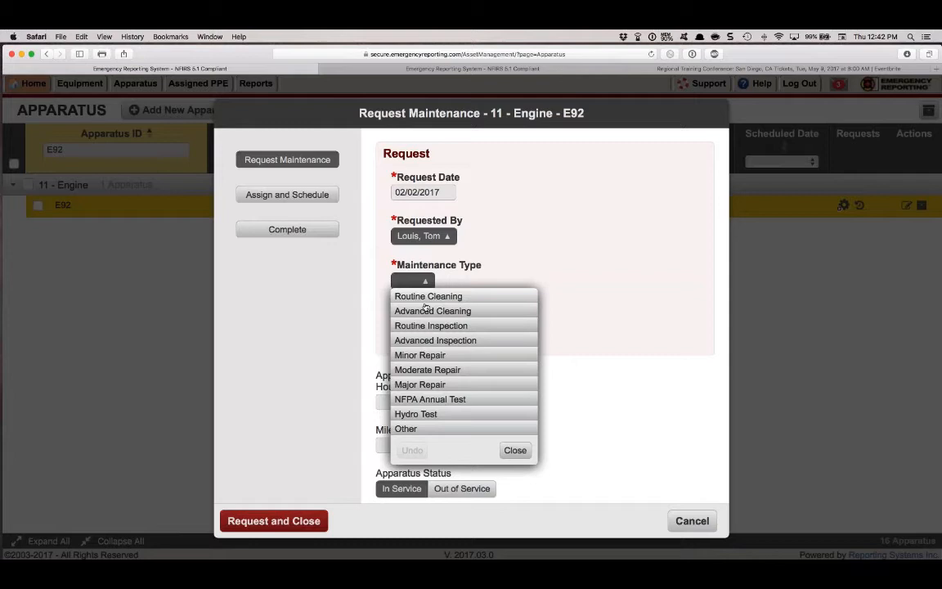
pyautogui.click(419, 354)
pyautogui.click(422, 329)
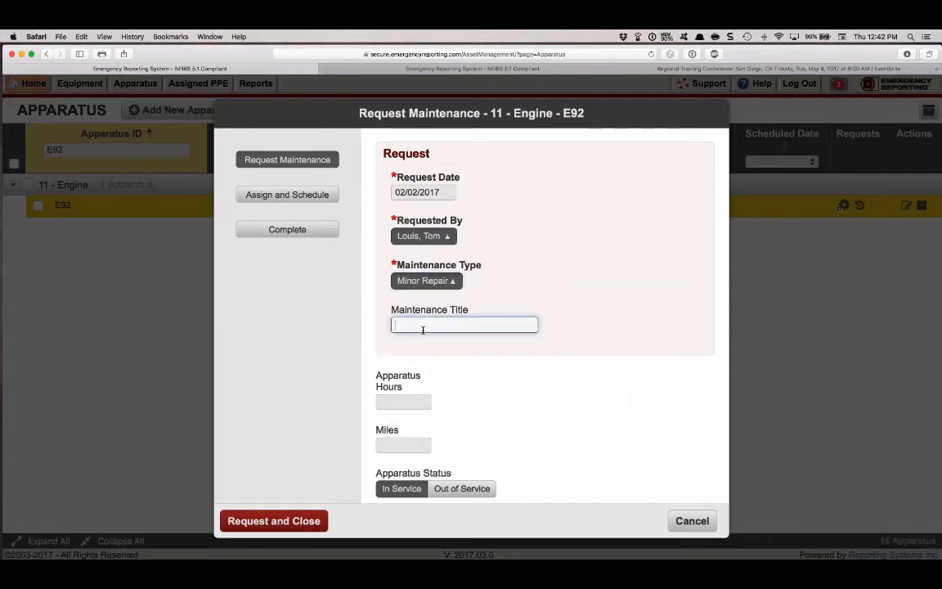
pyautogui.write('Left Rear Strobe Out')
# - Enter 1200 apparatus hours and 12000 miles in the maintenance request, and look over its description and file fields
pyautogui.scroll(-4, 388, 266)
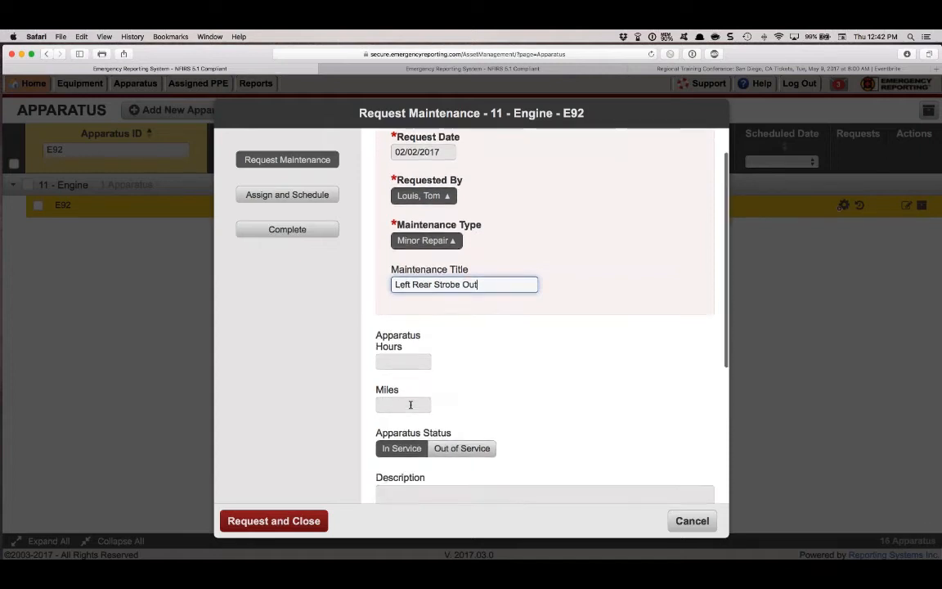
pyautogui.click(389, 263)
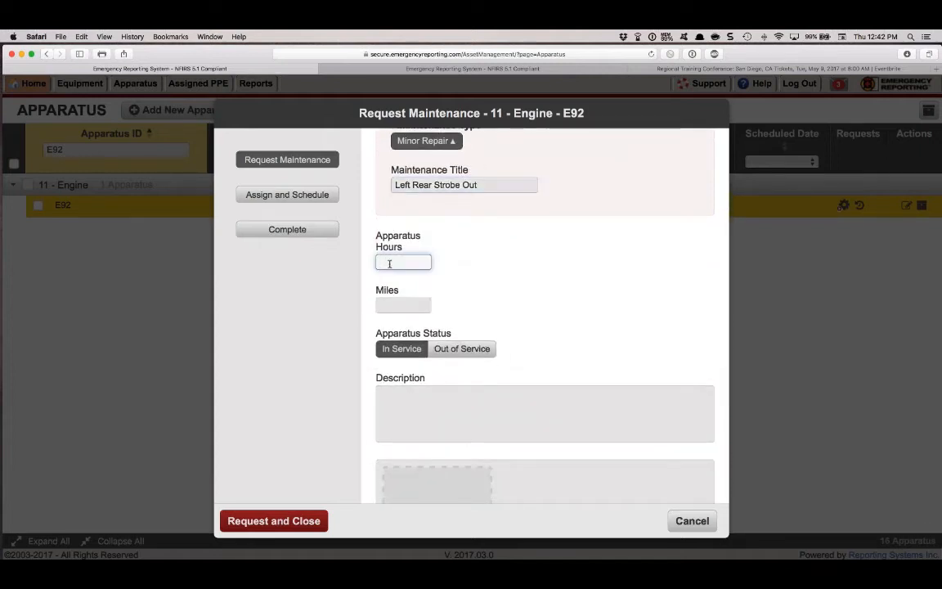
pyautogui.write('1200')
pyautogui.press('Tab')
pyautogui.write('12000')
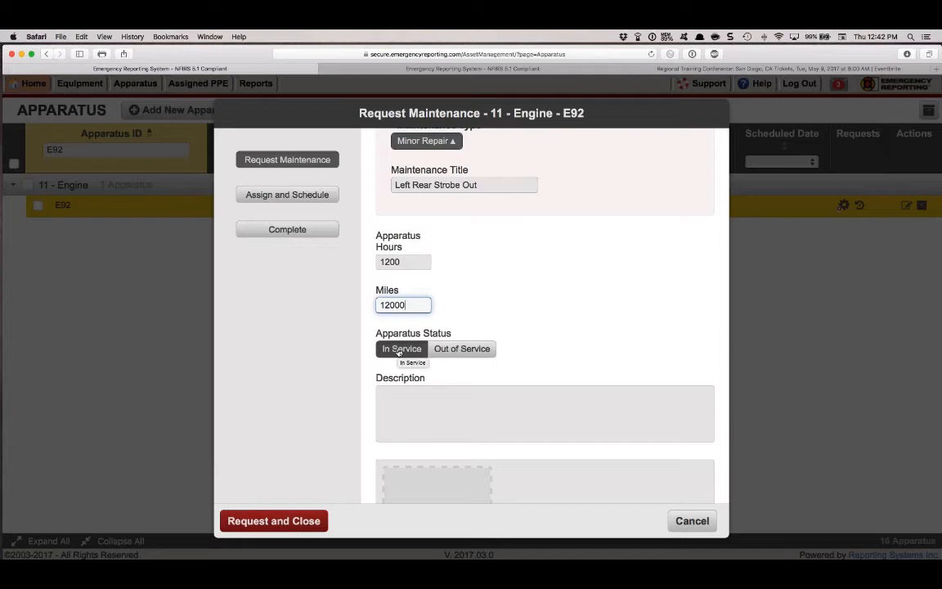
pyautogui.scroll(-2, 401, 351)
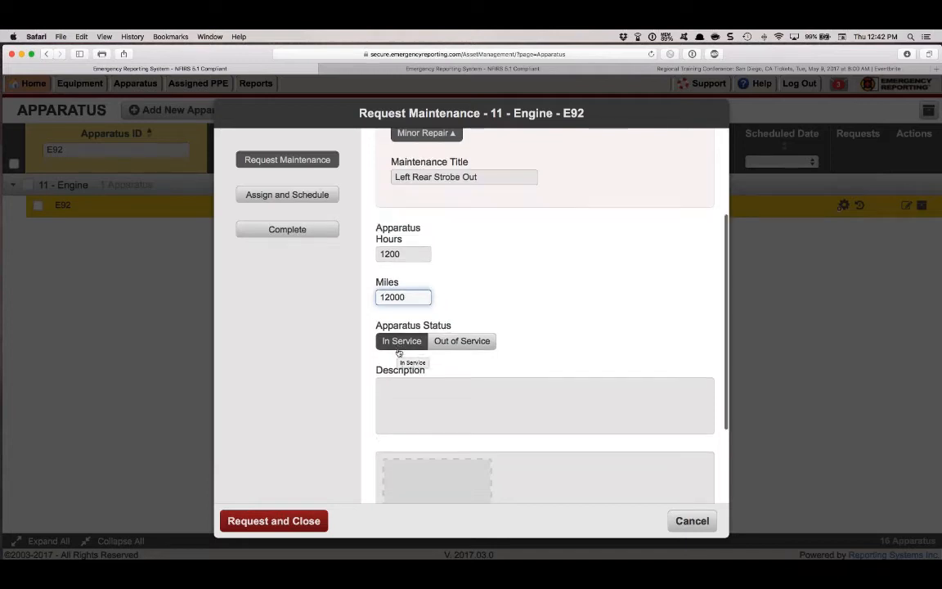
pyautogui.click(422, 373)
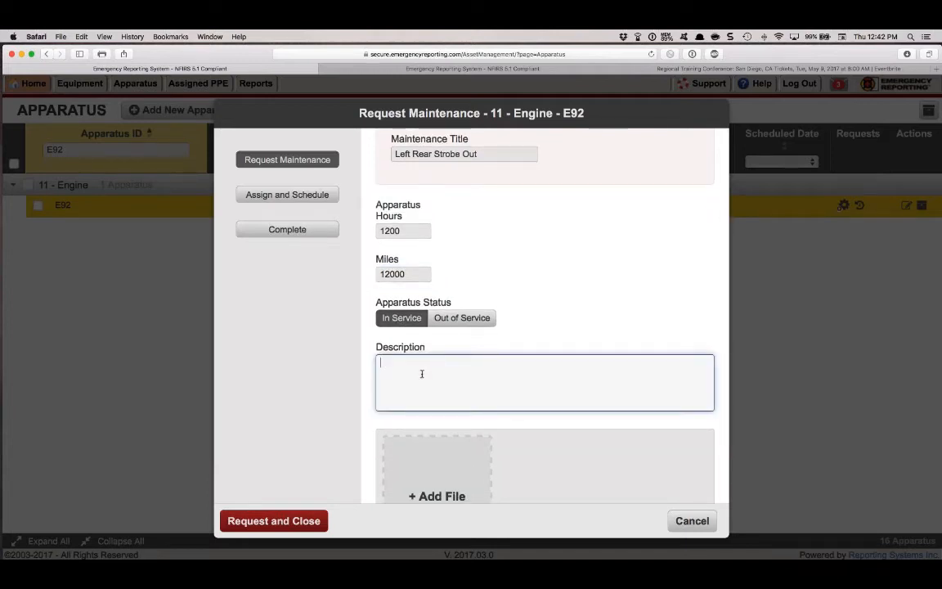
pyautogui.scroll(-3, 422, 374)
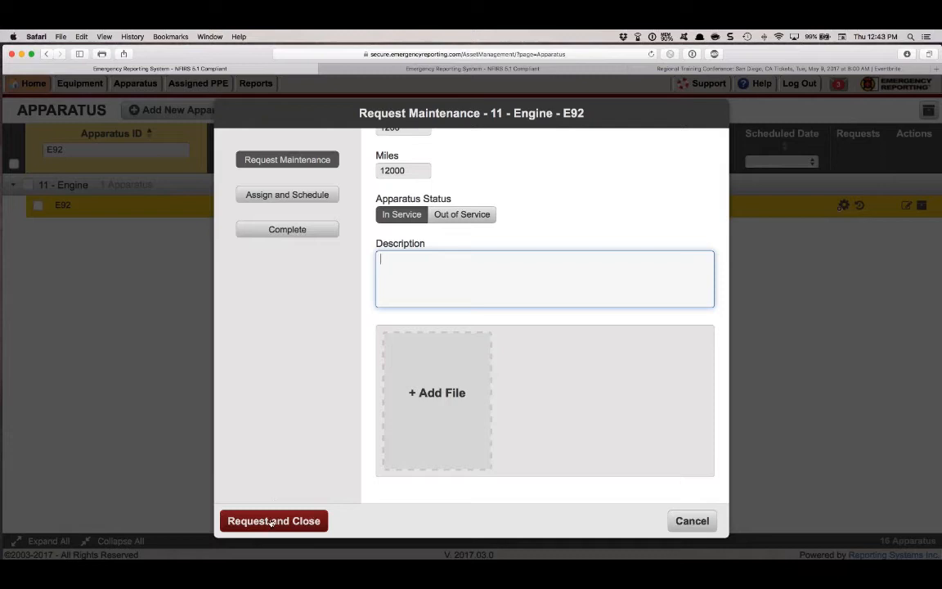
# - Go to the Assign and Schedule stage and set the repair's scheduled date to 02/02/2017
pyautogui.click(291, 195)
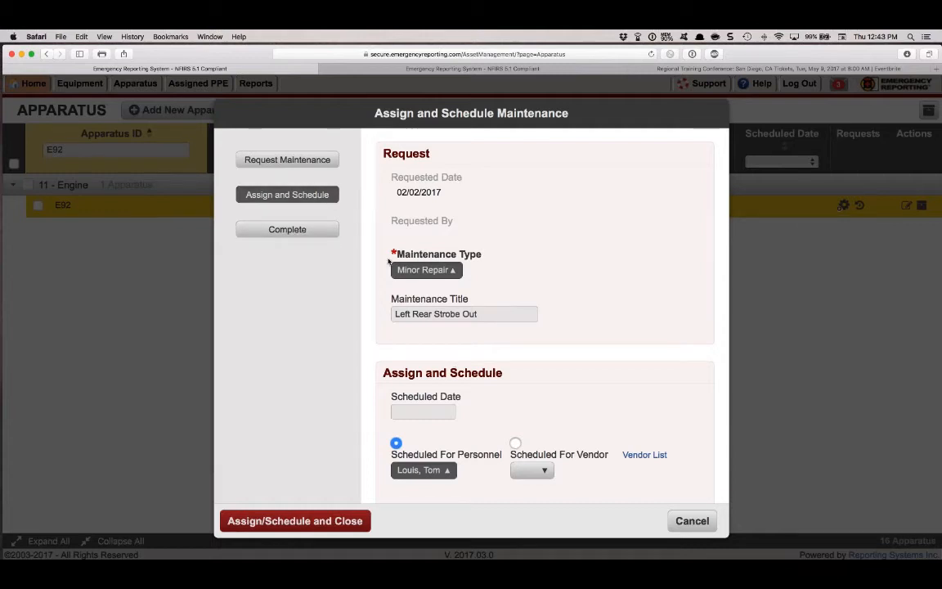
pyautogui.scroll(-2, 392, 264)
pyautogui.click(441, 333)
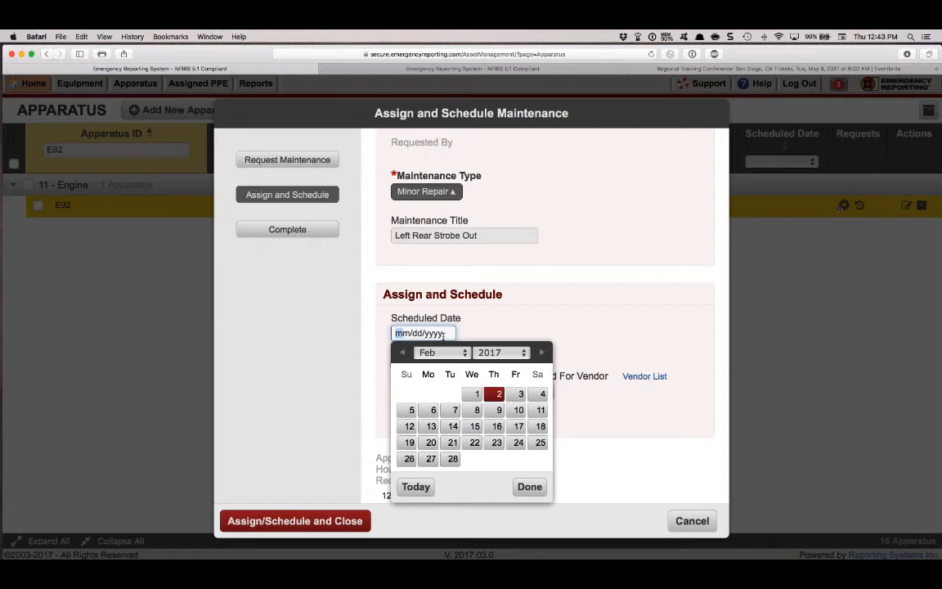
pyautogui.click(431, 415)
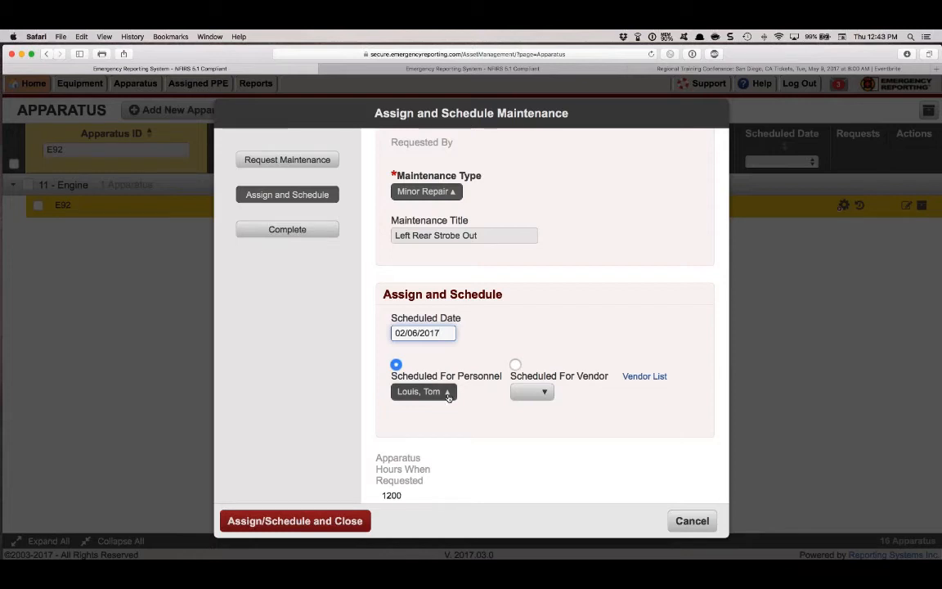
pyautogui.click(447, 393)
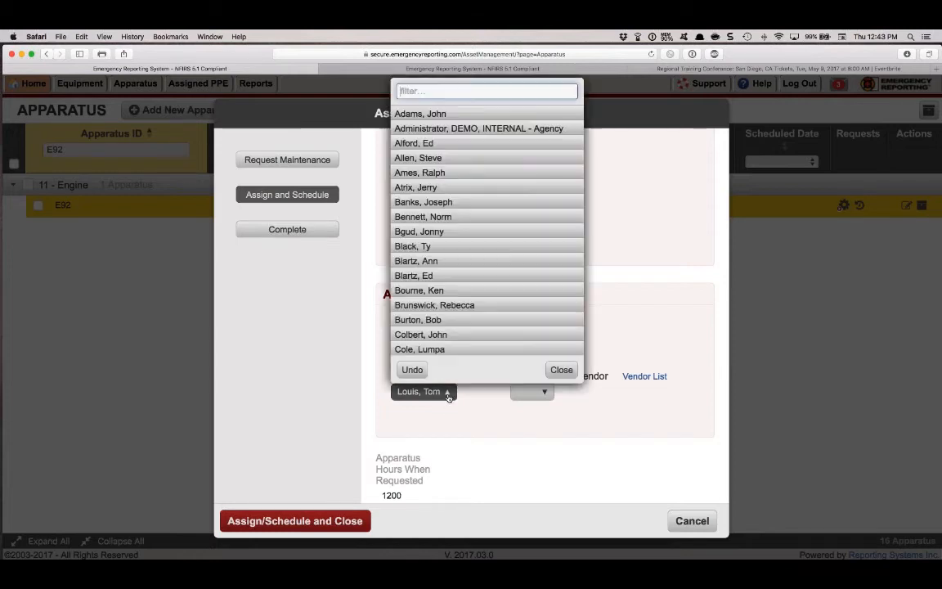
pyautogui.click(561, 369)
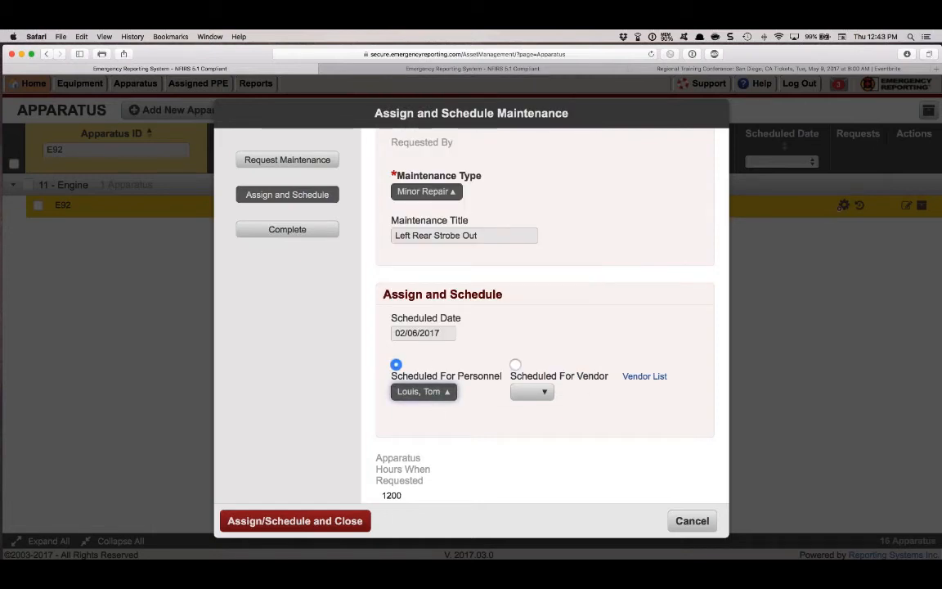
pyautogui.click(435, 333)
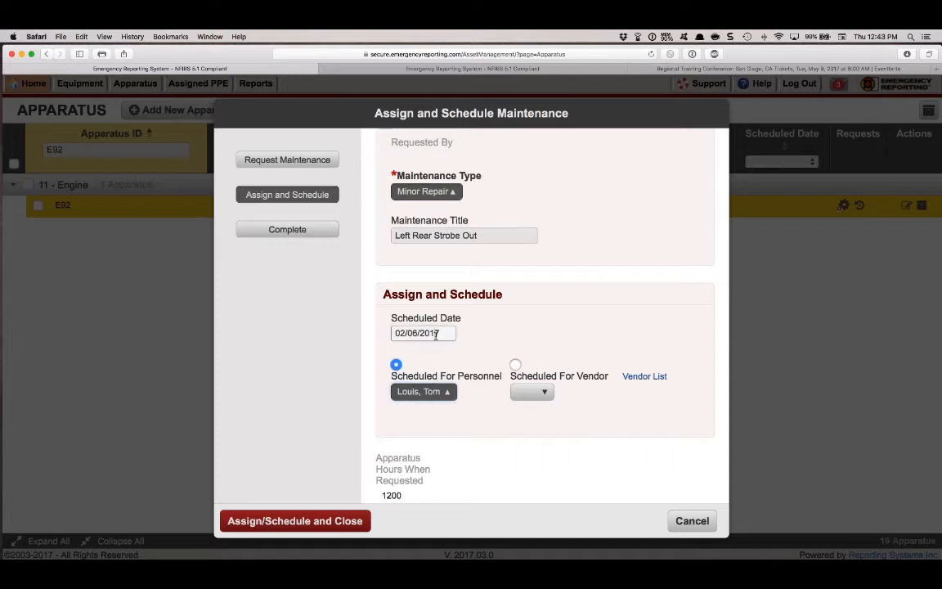
pyautogui.click(499, 393)
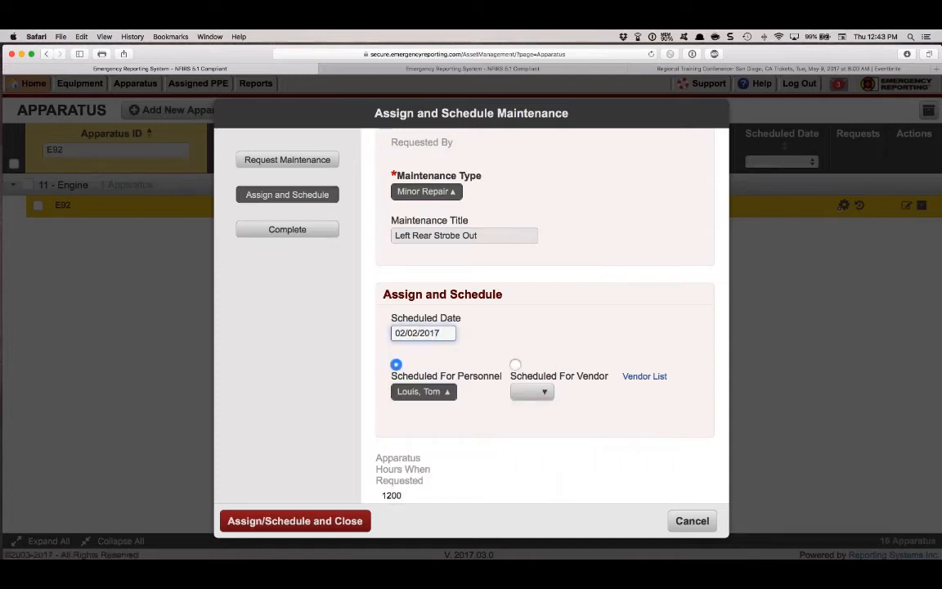
# - Review the remaining assignment fields, and open the Complete stage to examine its completion details
pyautogui.scroll(-2, 493, 399)
pyautogui.scroll(-5, 494, 400)
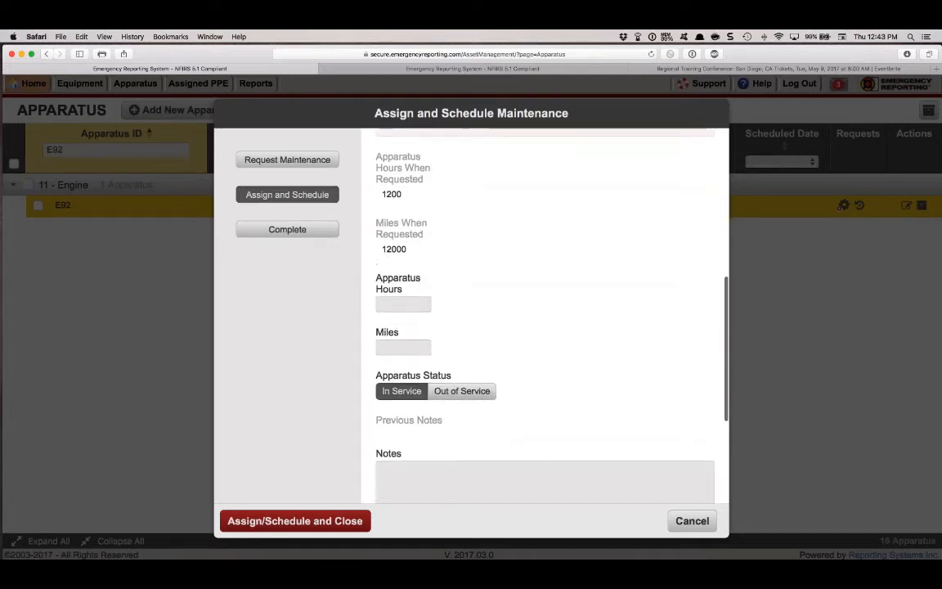
pyautogui.scroll(2, 437, 363)
pyautogui.scroll(-1, 426, 474)
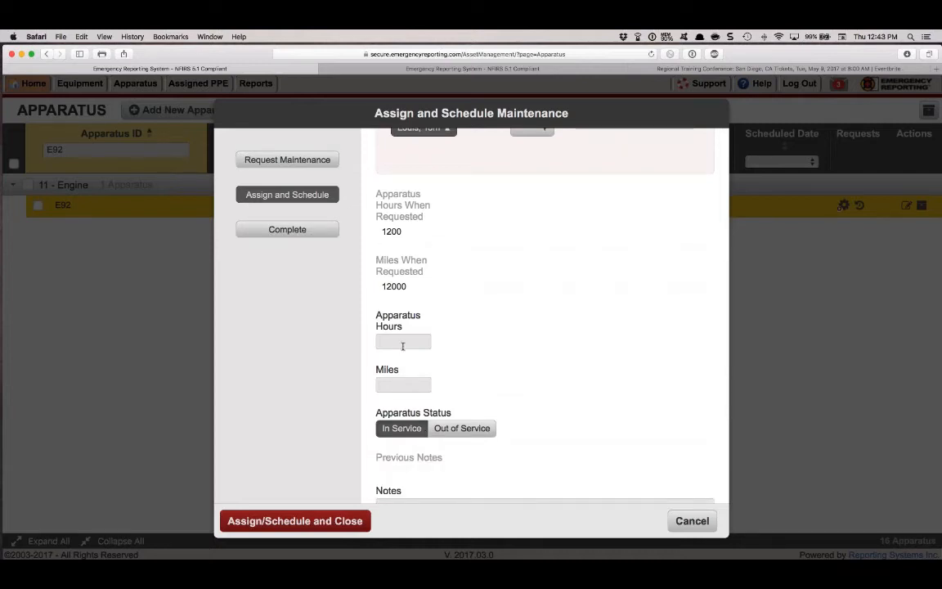
pyautogui.scroll(-4, 402, 345)
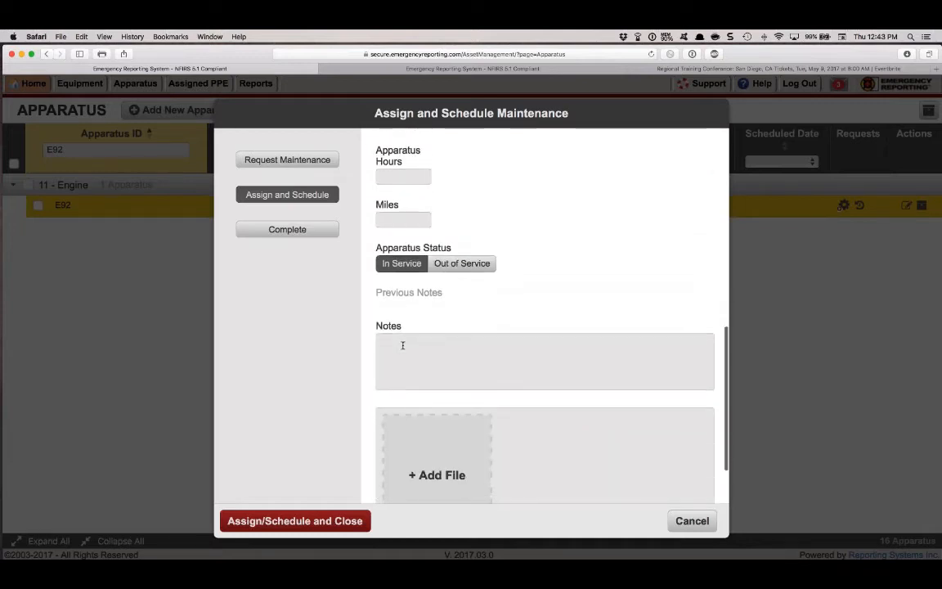
pyautogui.click(300, 230)
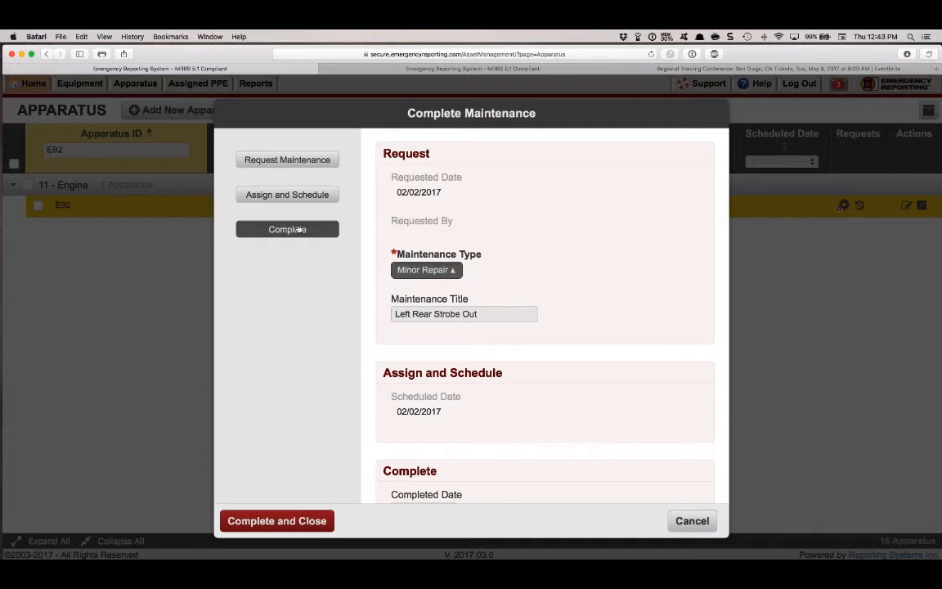
pyautogui.scroll(-5, 545, 327)
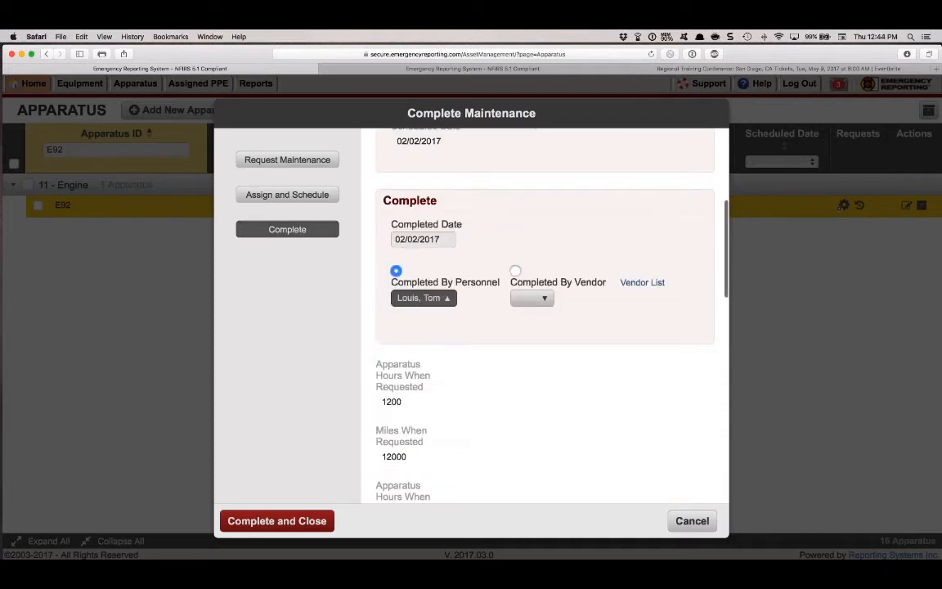
# - Mark the repair's test result as Passed and record 1200 apparatus hours, 12000 miles and .5 labor hours for its completion
pyautogui.scroll(-10, 544, 327)
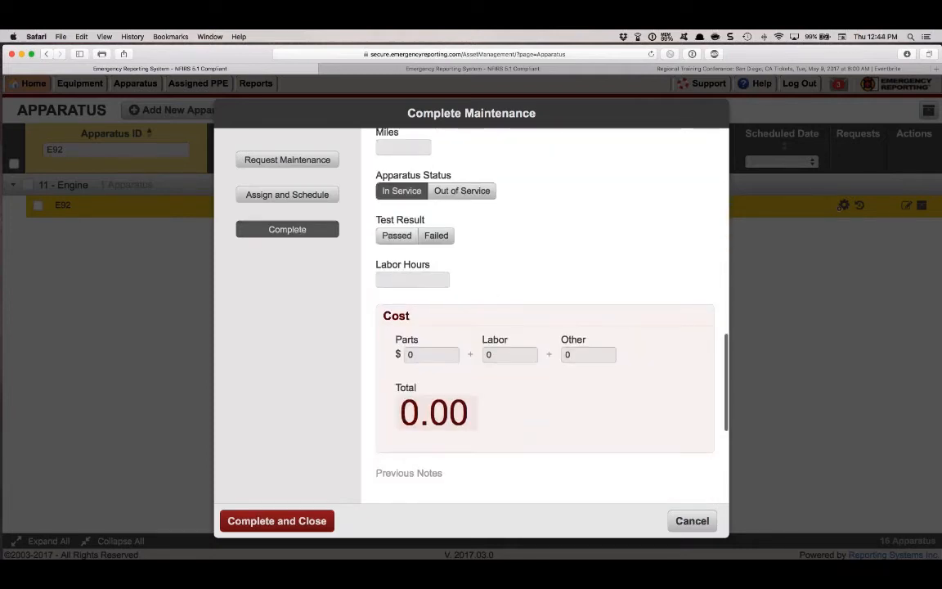
pyautogui.click(396, 236)
pyautogui.scroll(2, 544, 327)
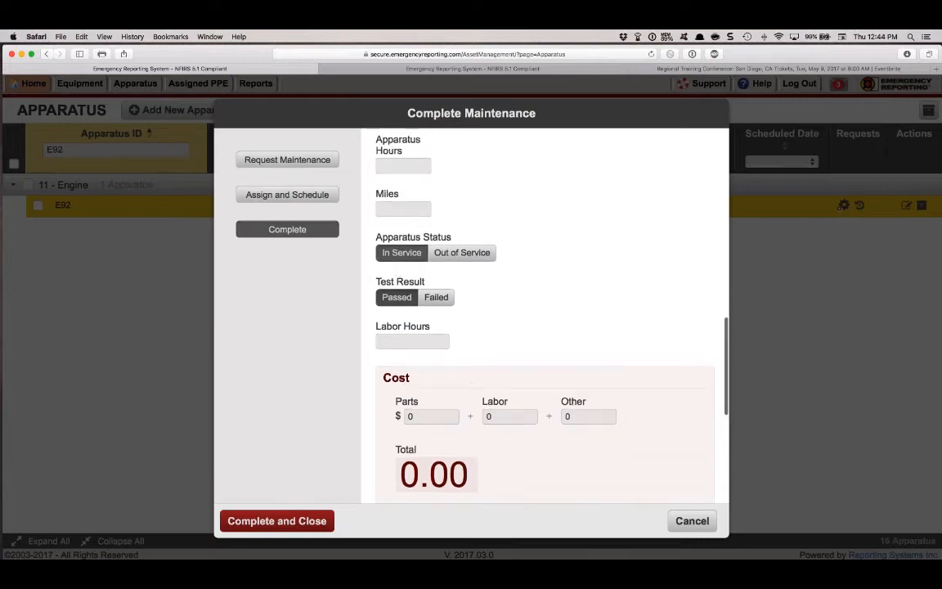
pyautogui.scroll(2, 545, 327)
pyautogui.click(393, 206)
pyautogui.write('1200')
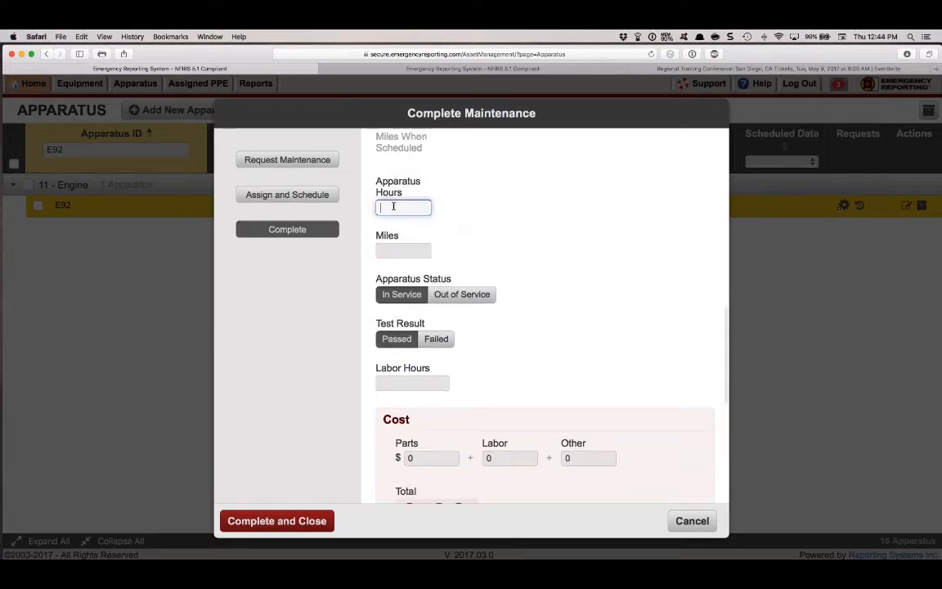
pyautogui.press('Tab')
pyautogui.write('12000')
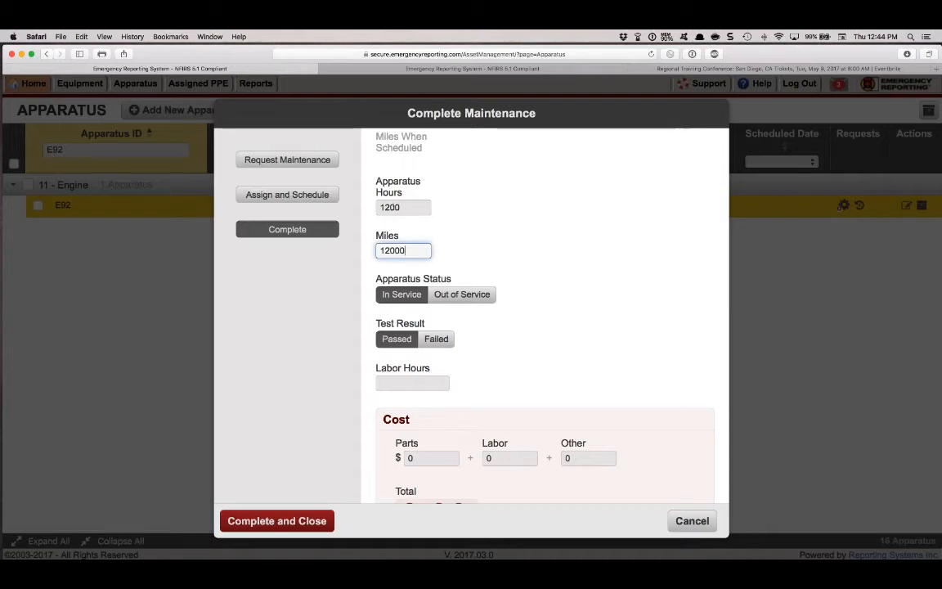
pyautogui.scroll(-1, 413, 368)
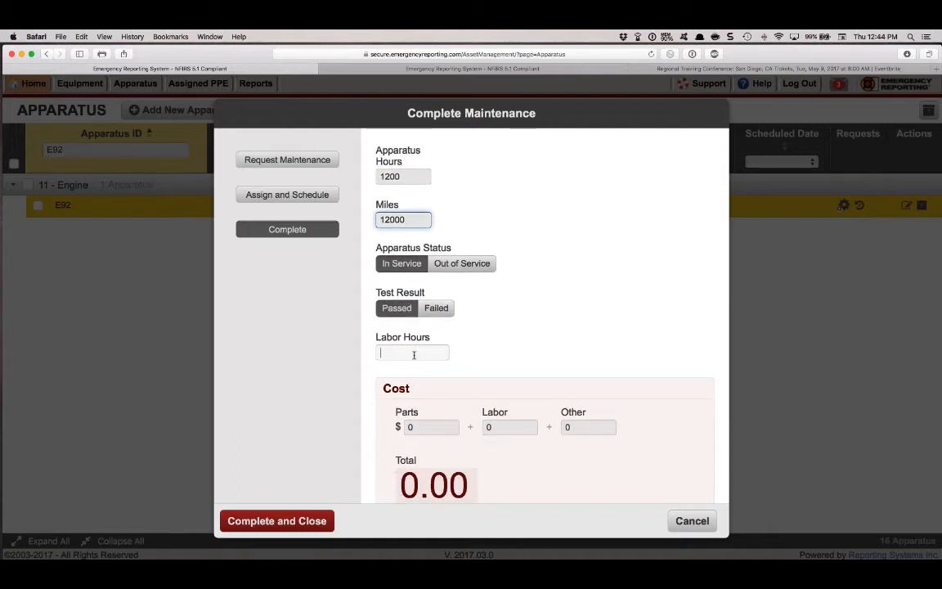
pyautogui.click(413, 354)
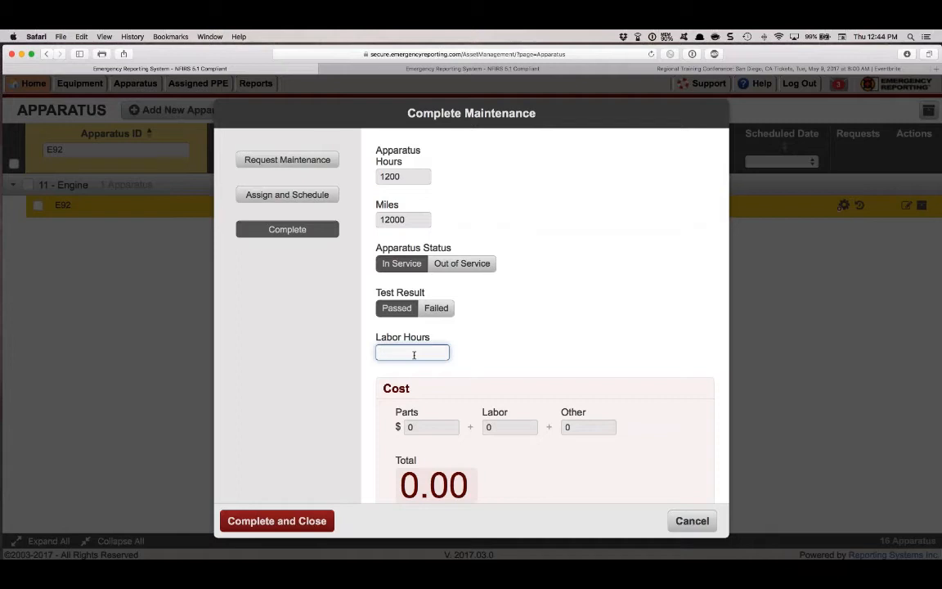
pyautogui.write('.5')
# - Enter the repair costs as 30 for parts, 20 for labor and 10 for other
pyautogui.click(434, 432)
pyautogui.write('30')
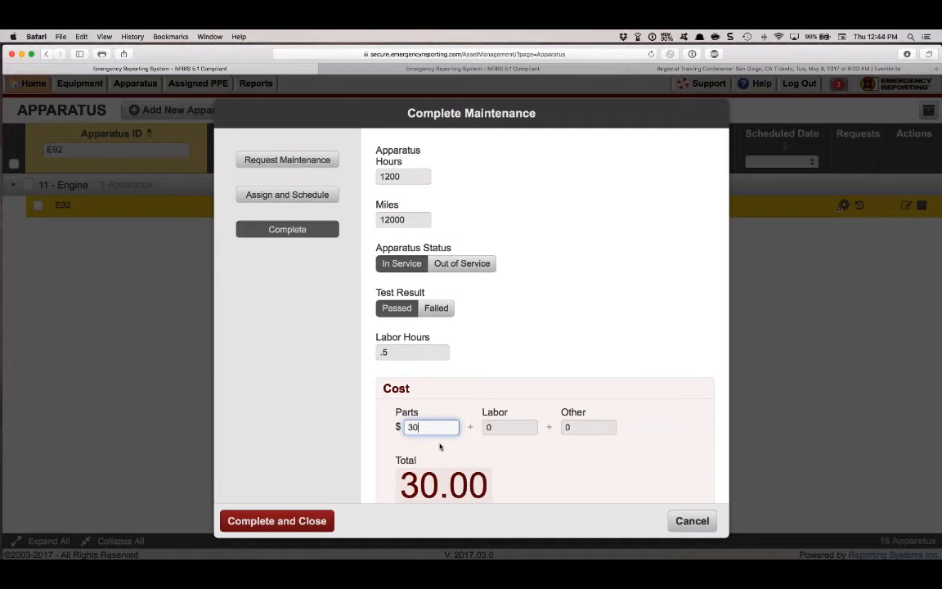
pyautogui.scroll(-1, 440, 446)
pyautogui.scroll(-2, 440, 447)
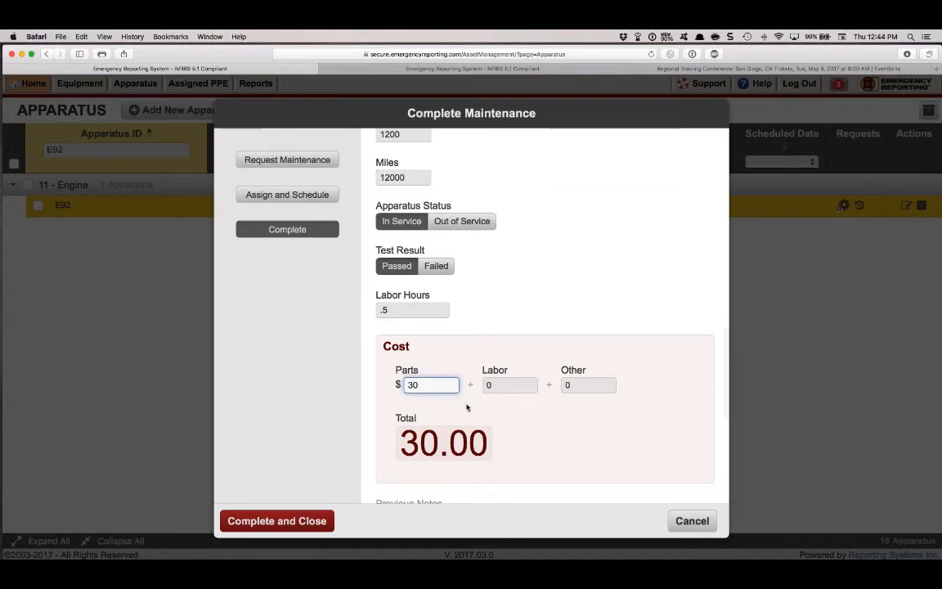
pyautogui.scroll(-3, 481, 403)
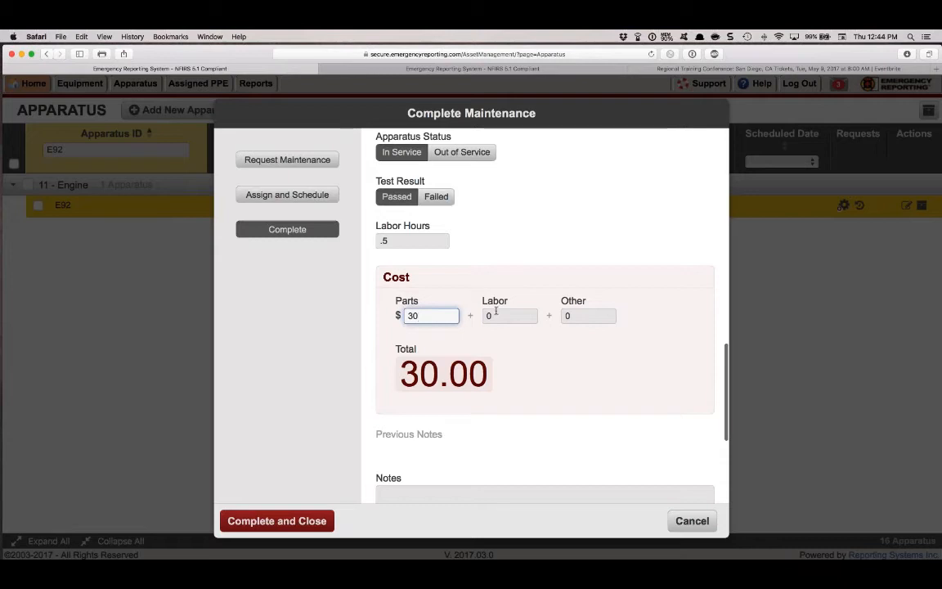
pyautogui.click(495, 311)
pyautogui.press('BackSpace')
pyautogui.write('20')
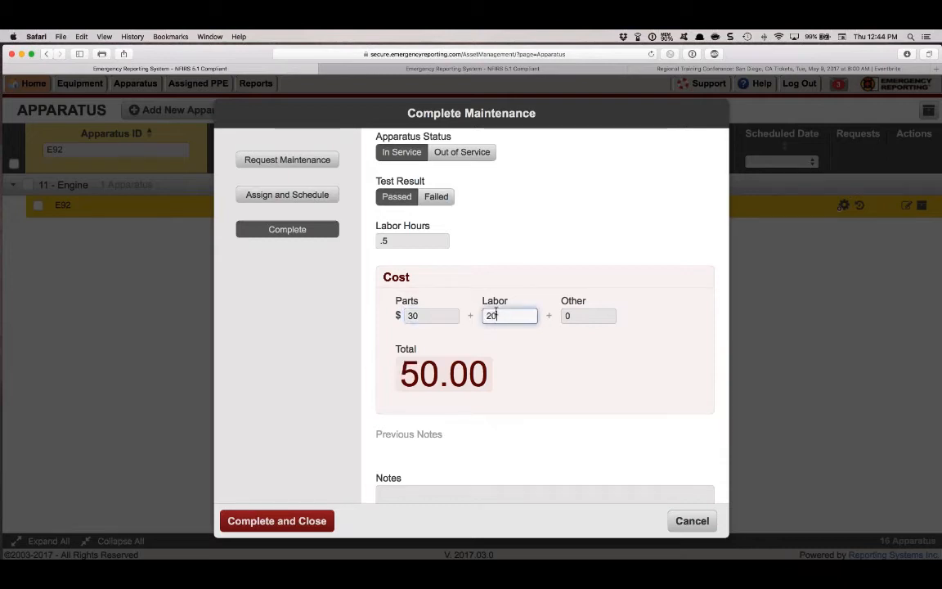
pyautogui.click(569, 317)
pyautogui.press('BackSpace')
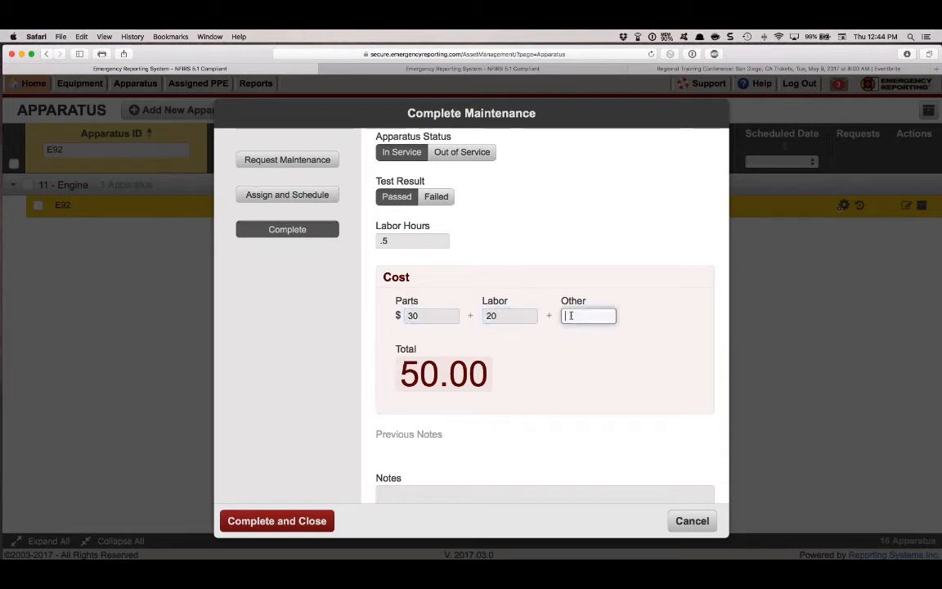
pyautogui.write("'0")
pyautogui.scroll(-5, 571, 316)
pyautogui.press('BackSpace')
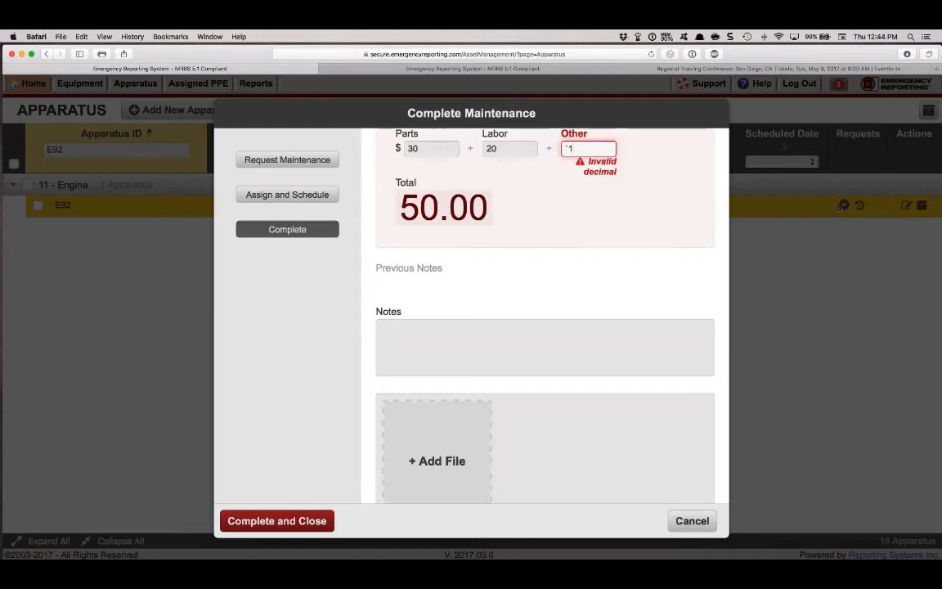
pyautogui.write('10')
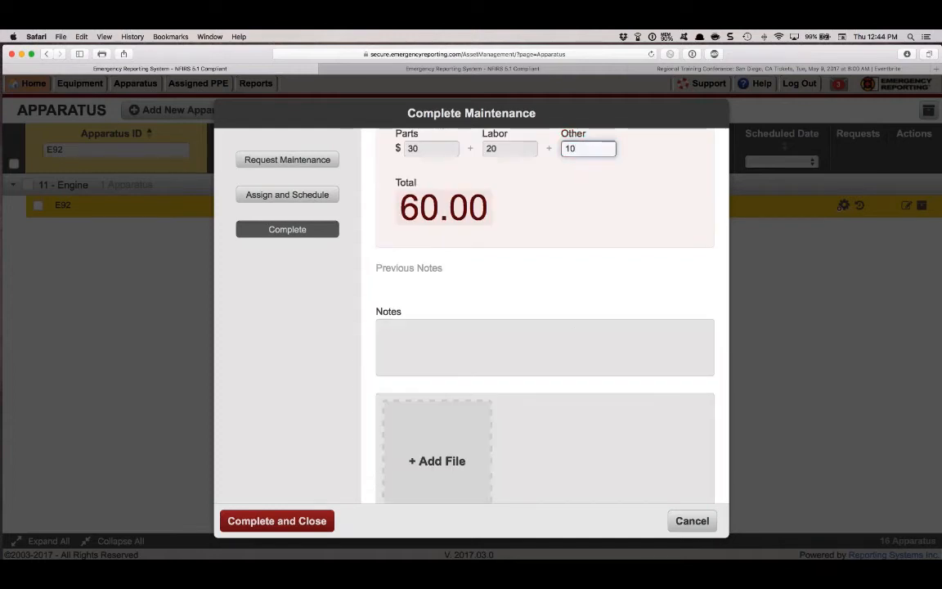
# - Add the completion note "Installed, tested, works" and save the maintenance as completed
pyautogui.scroll(3, 564, 395)
pyautogui.scroll(-5, 556, 391)
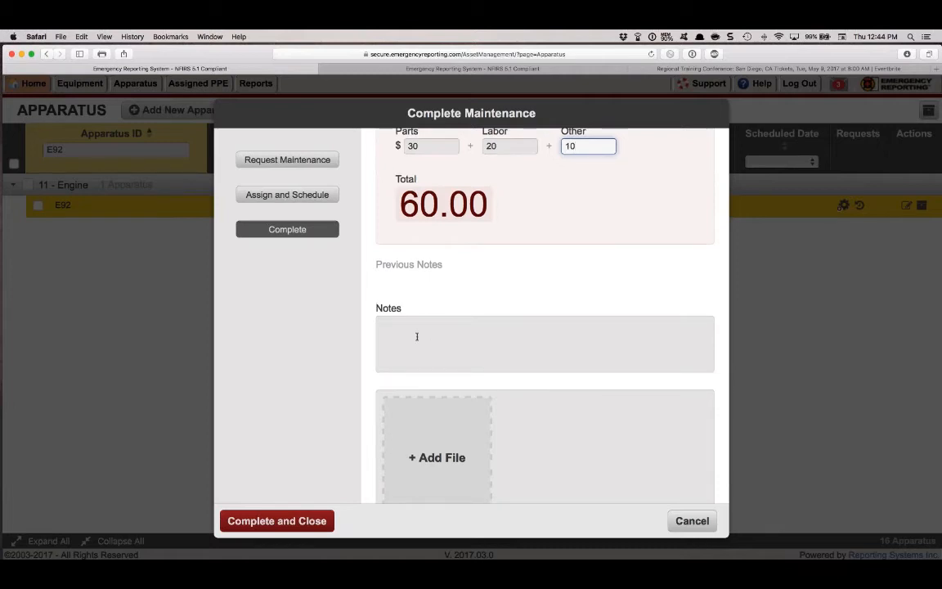
pyautogui.click(416, 336)
pyautogui.write('Inst')
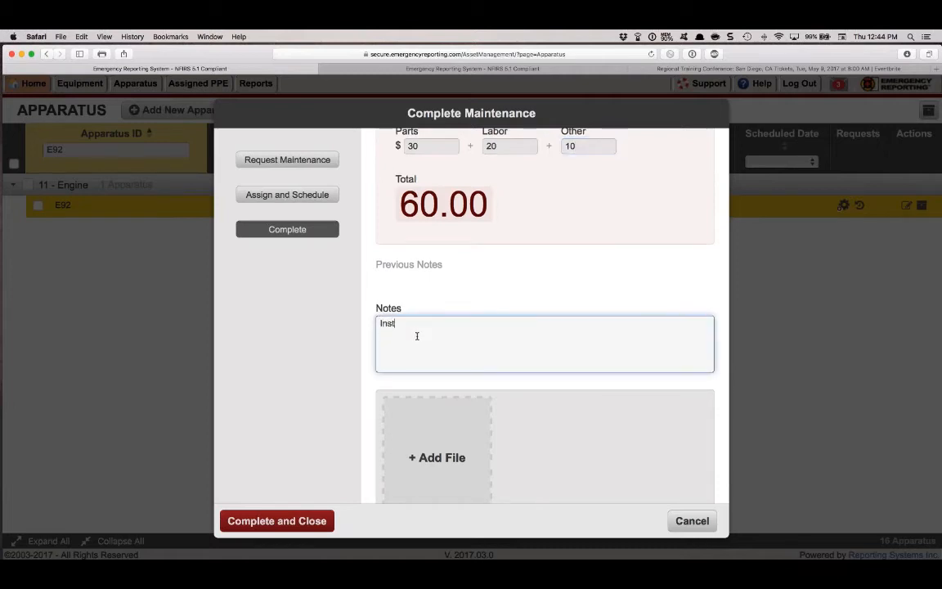
pyautogui.write('alled , tested, works')
pyautogui.scroll(-2, 408, 347)
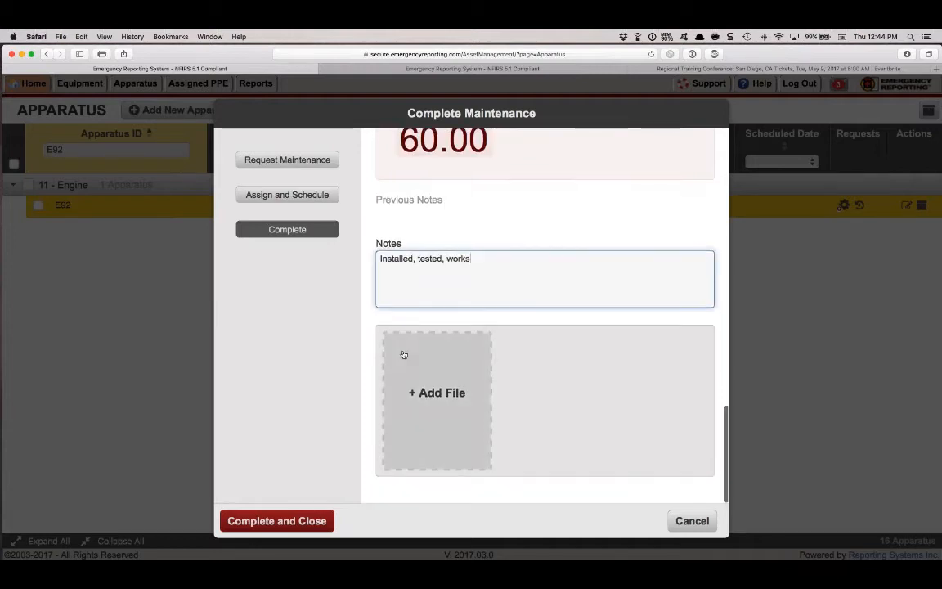
pyautogui.click(271, 522)
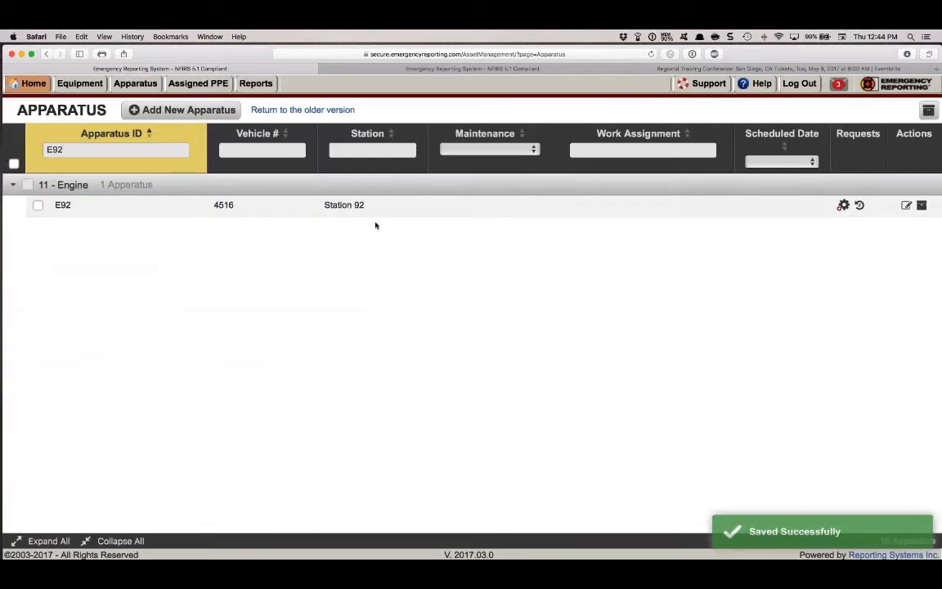
# - Review the Left Rear Strobe Out entry in engine E92's maintenance history, leaving the record and history without changes
pyautogui.click(860, 206)
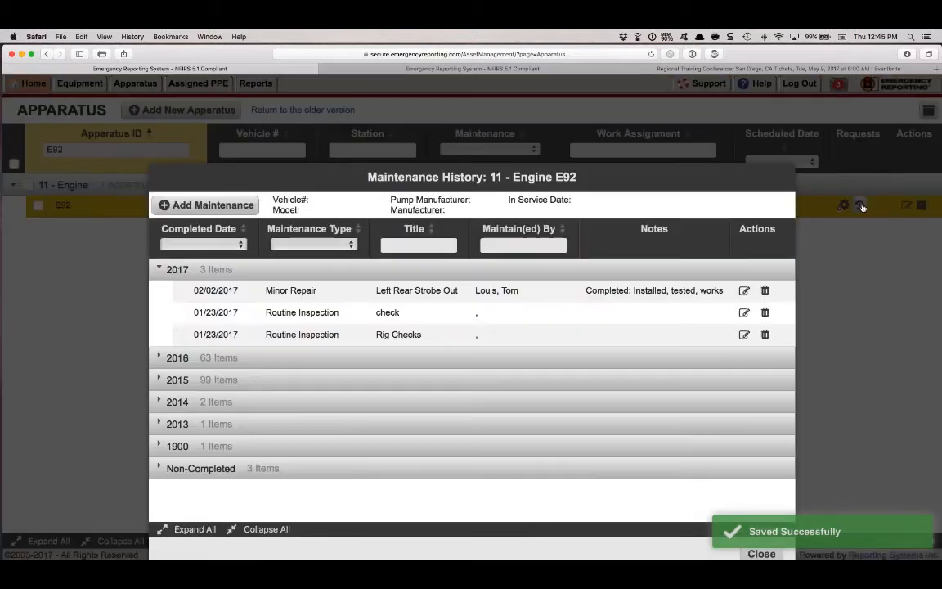
pyautogui.click(744, 291)
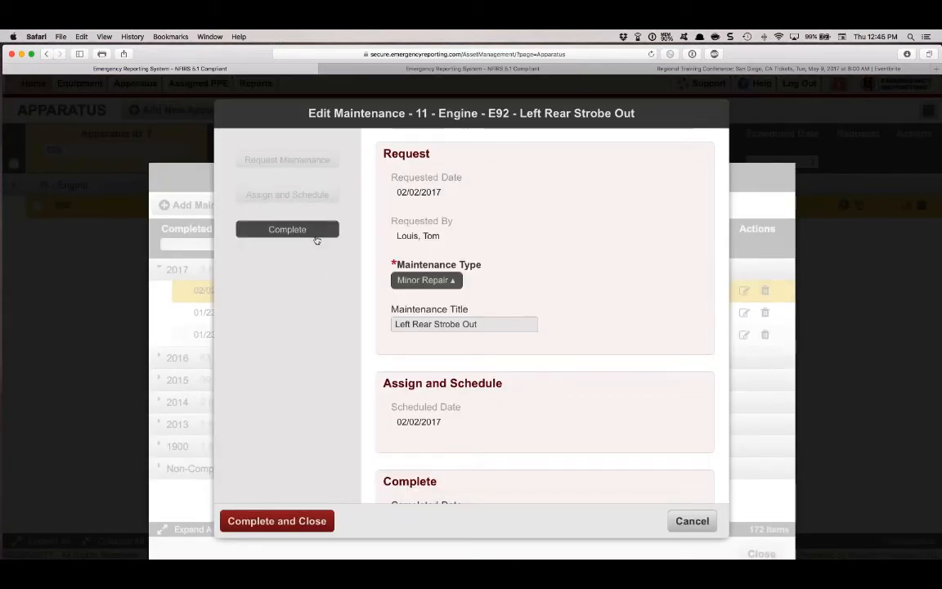
pyautogui.scroll(-10, 395, 368)
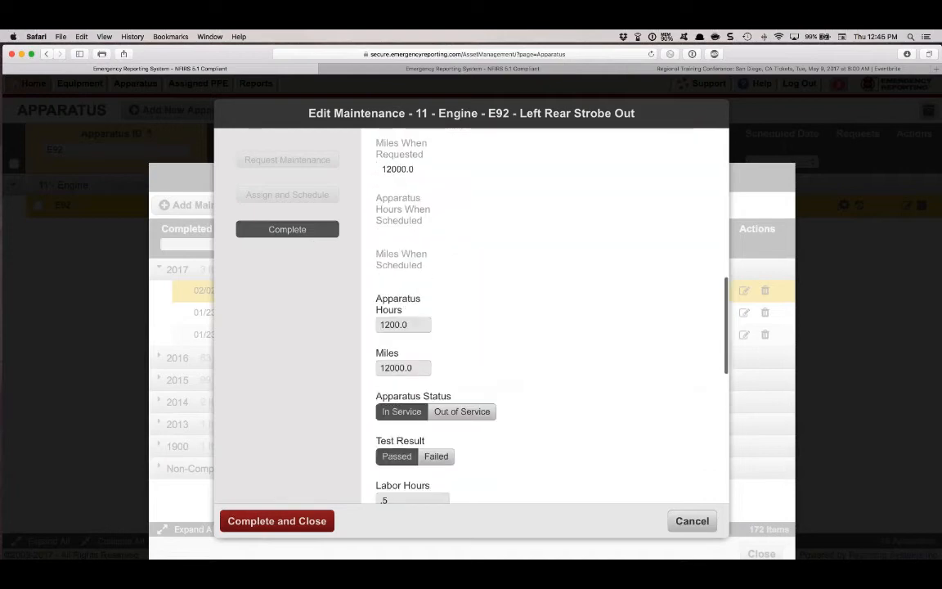
pyautogui.scroll(-6, 545, 315)
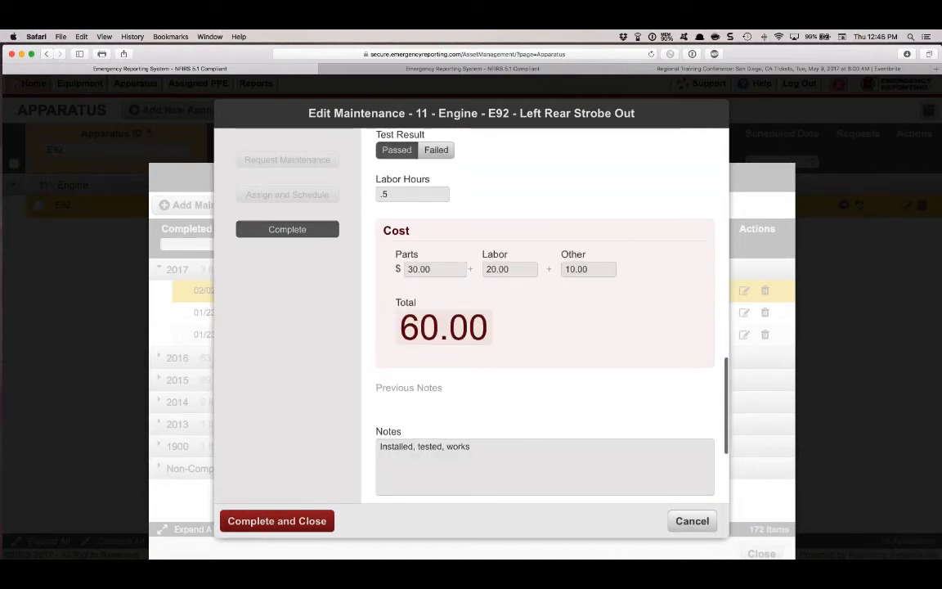
pyautogui.click(691, 520)
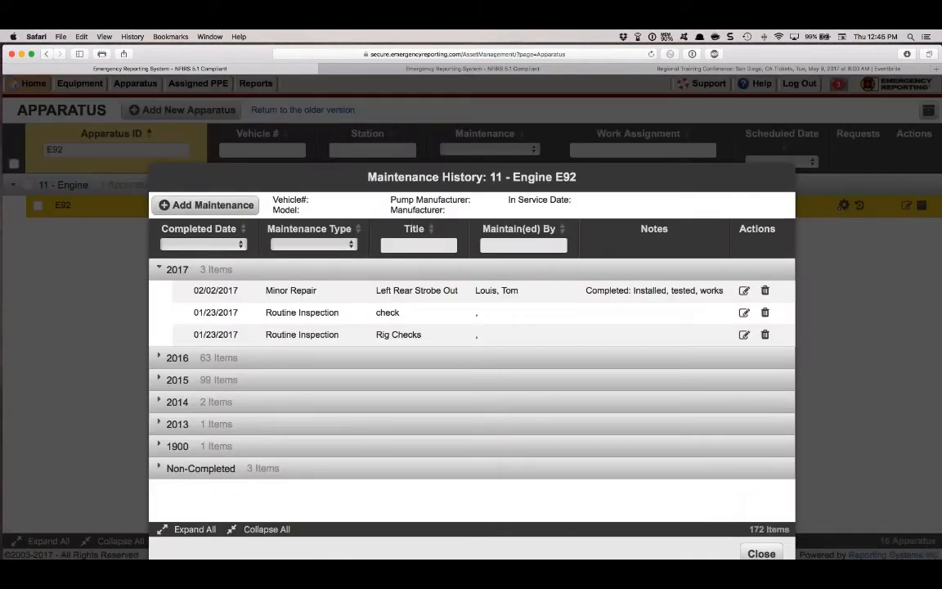
pyautogui.click(761, 554)
# - Submit a new maintenance request for engine E92 with type Moderate Repair and the title "Nail in RR dually"
pyautogui.click(844, 205)
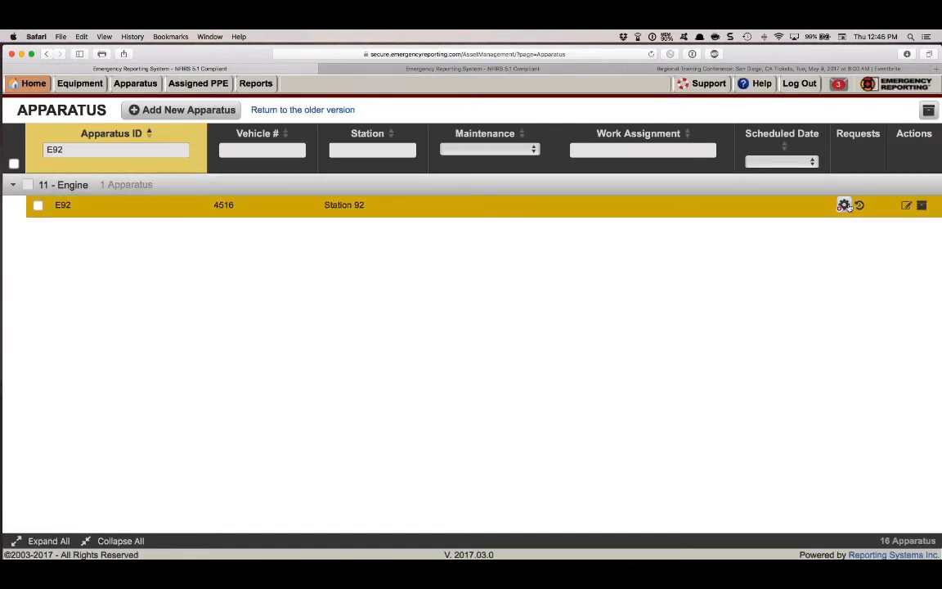
pyautogui.click(409, 282)
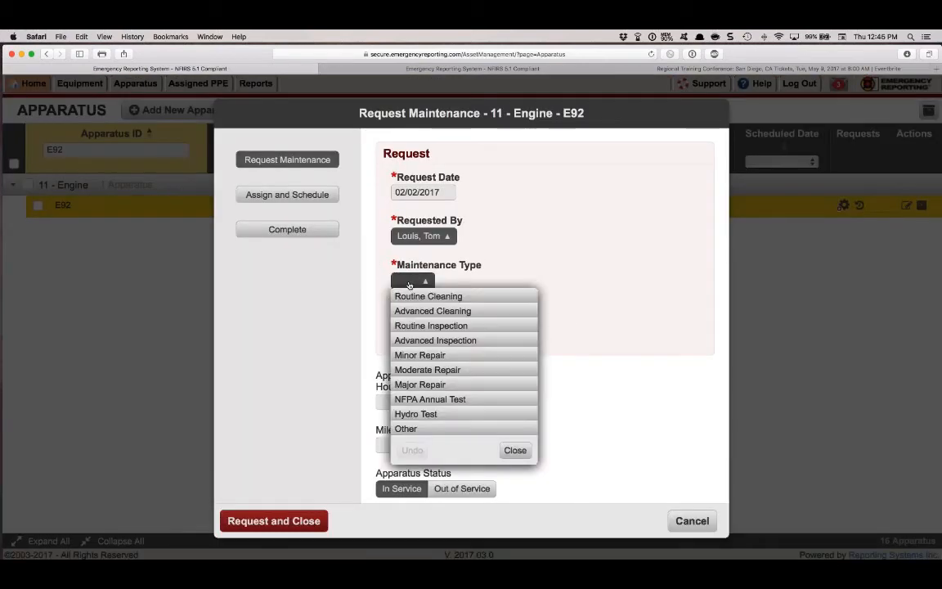
pyautogui.click(423, 369)
pyautogui.click(463, 325)
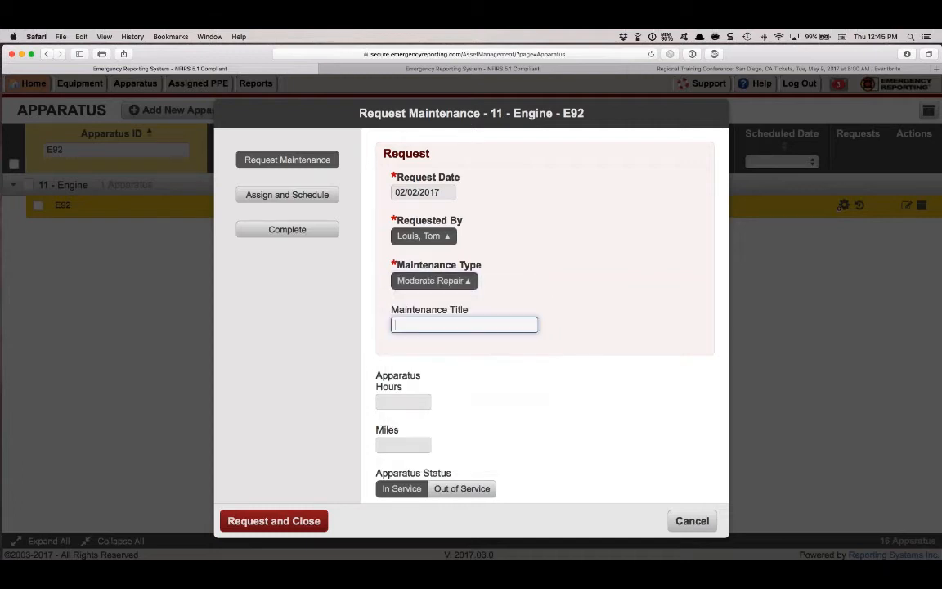
pyautogui.write('Nail in RR duallie')
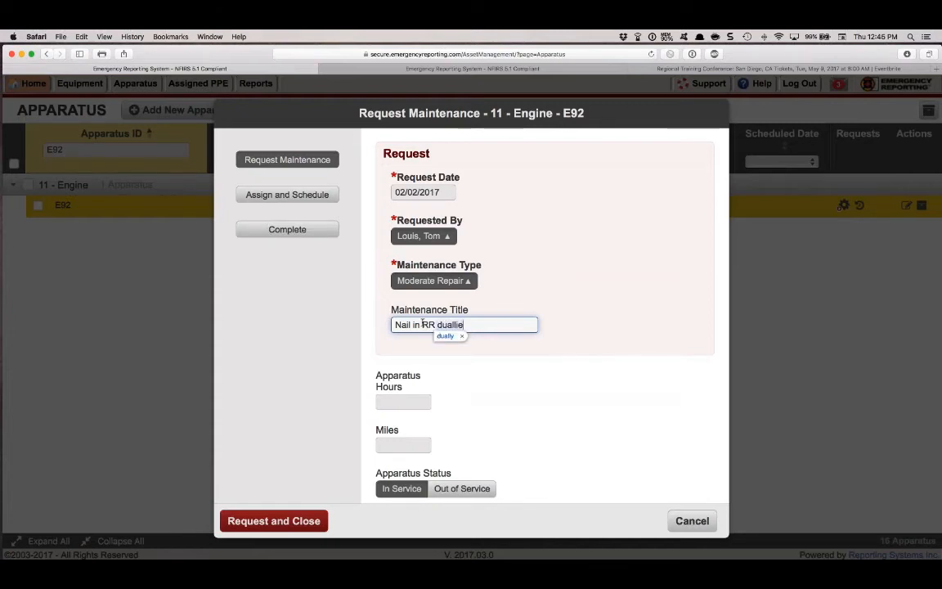
pyautogui.press('BackSpace')
pyautogui.press('BackSpace')
pyautogui.write('y')
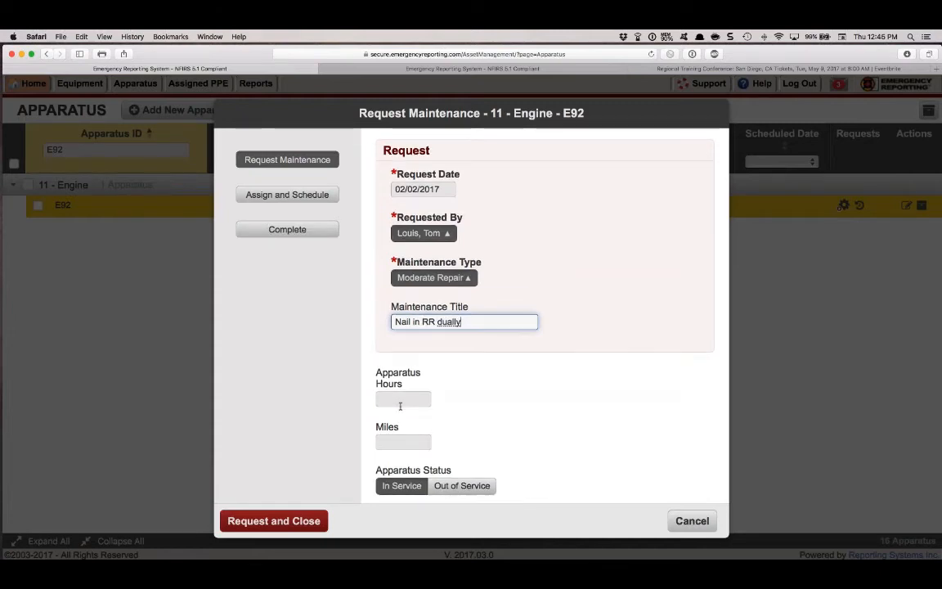
pyautogui.scroll(-5, 544, 327)
pyautogui.scroll(-2, 544, 327)
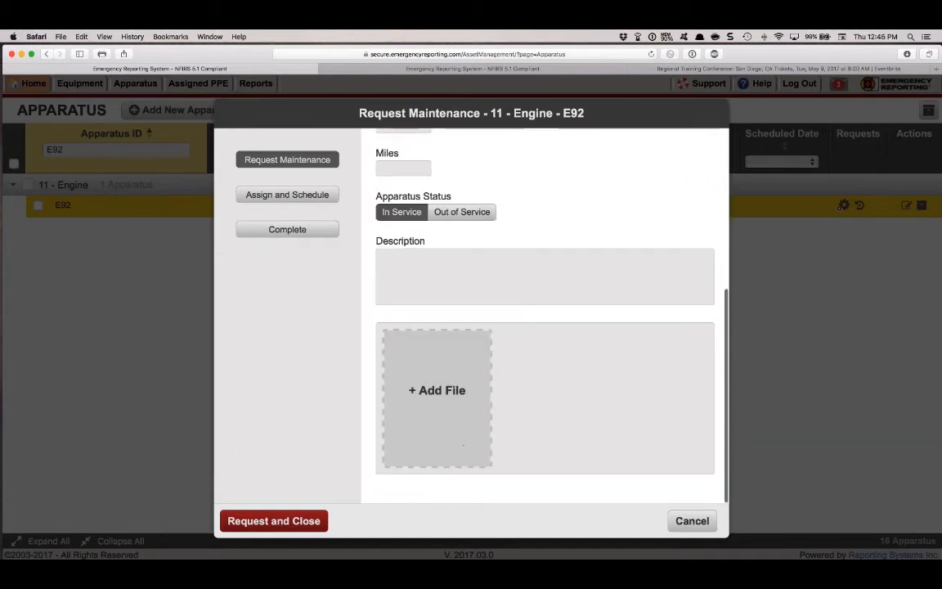
pyautogui.click(287, 527)
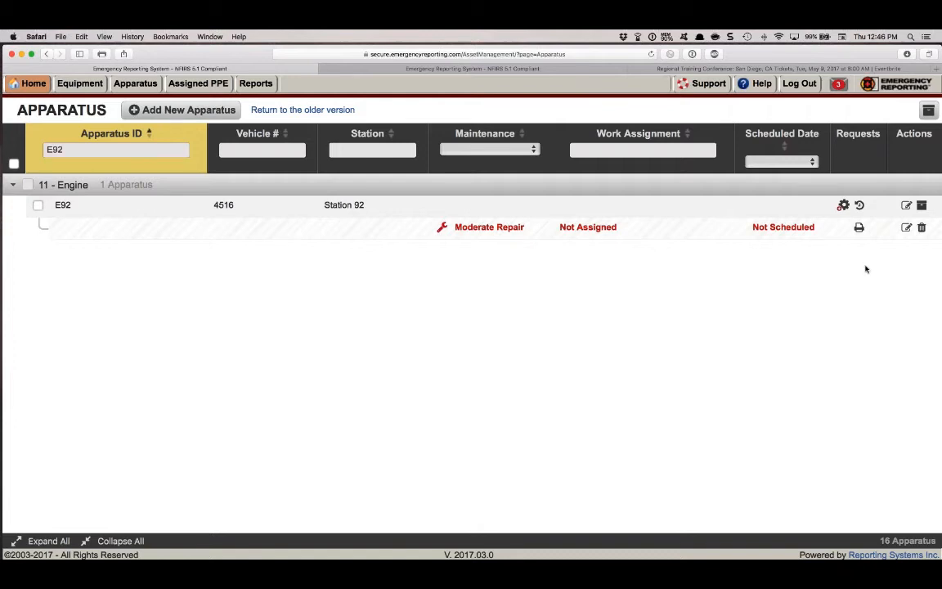
# - Examine the station choices in engine E92's apparatus record, and open the Administration page
pyautogui.click(905, 206)
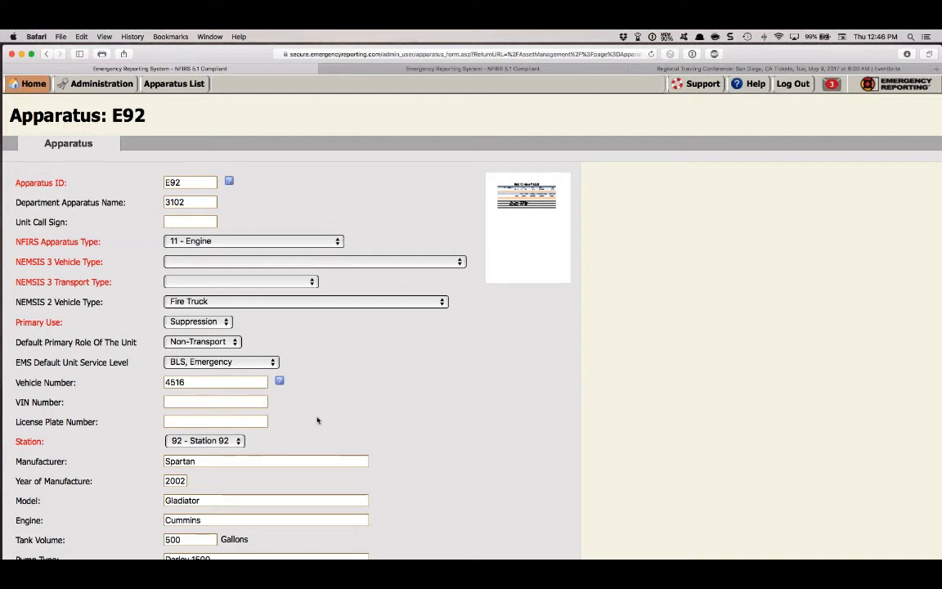
pyautogui.scroll(-2, 317, 420)
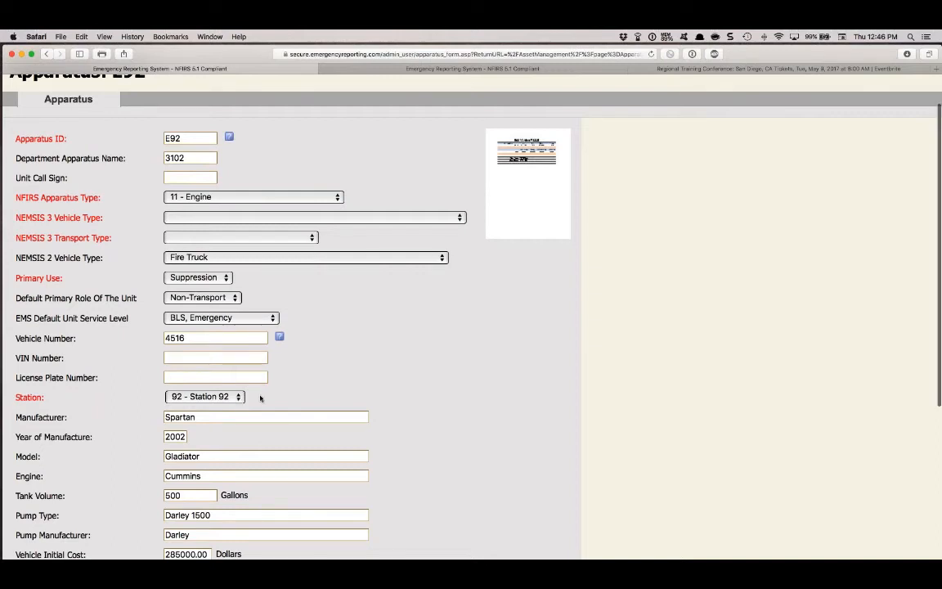
pyautogui.click(240, 397)
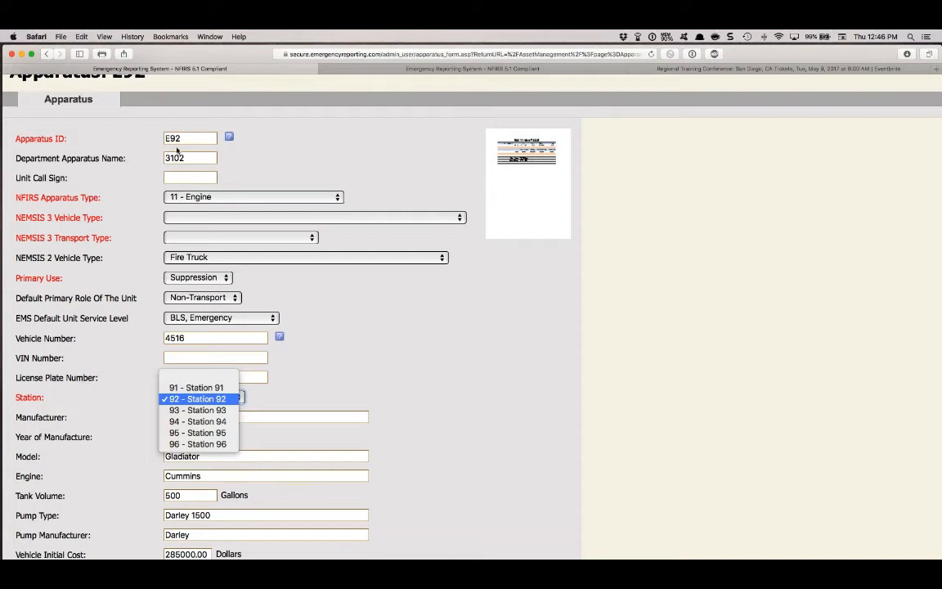
pyautogui.click(288, 395)
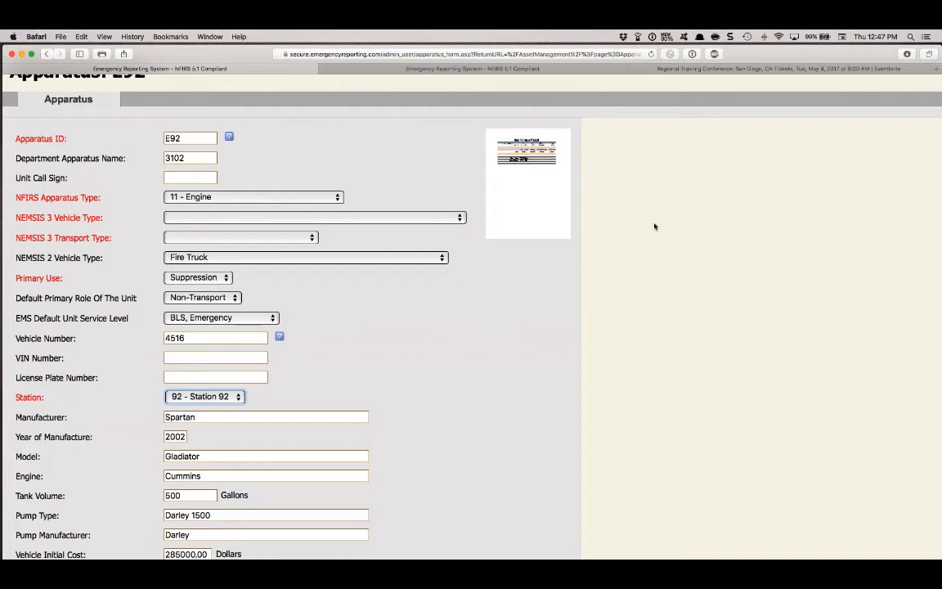
pyautogui.scroll(2, 710, 180)
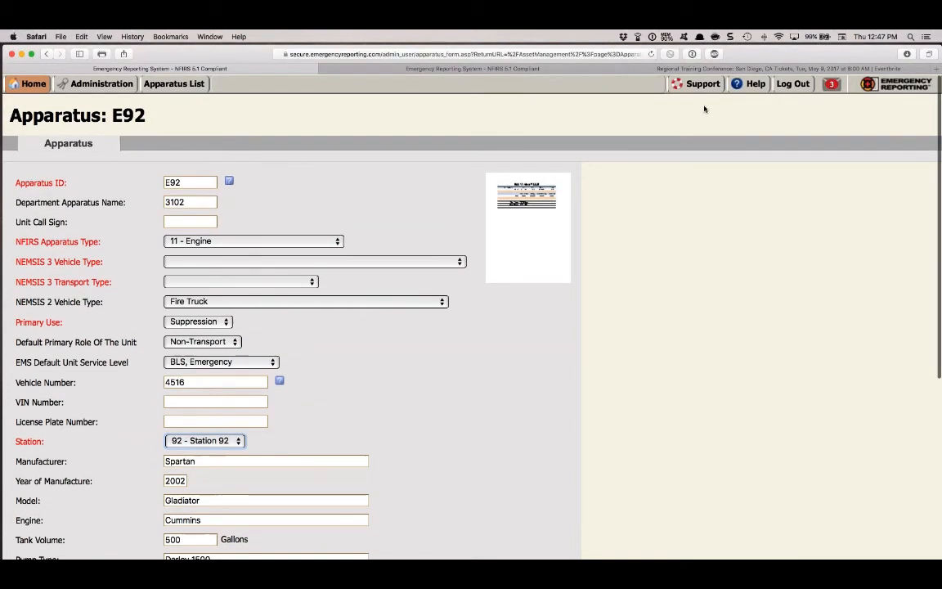
pyautogui.click(81, 88)
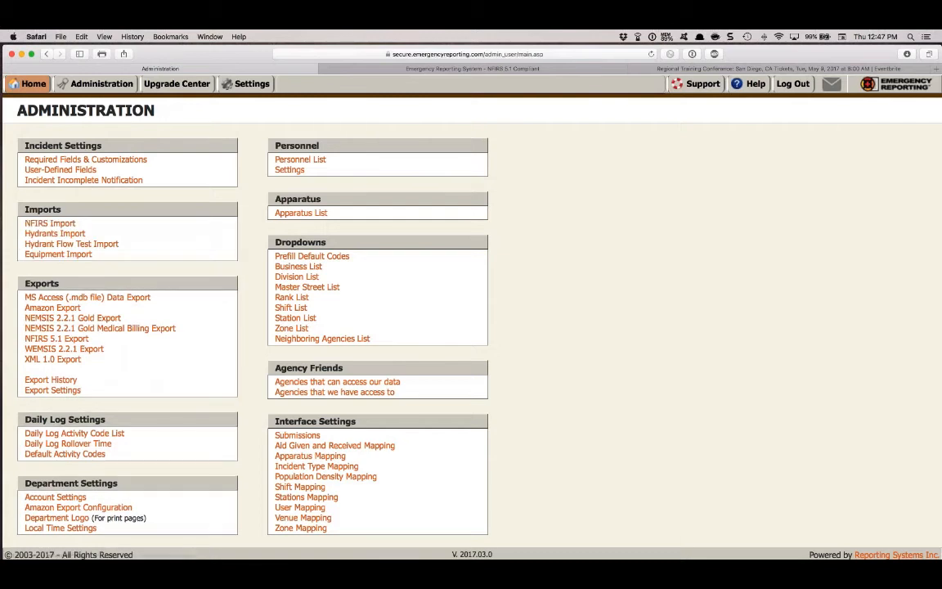
# - Open truck TK91's record in the administration apparatus list and change its apparatus ID to TK92
pyautogui.click(282, 213)
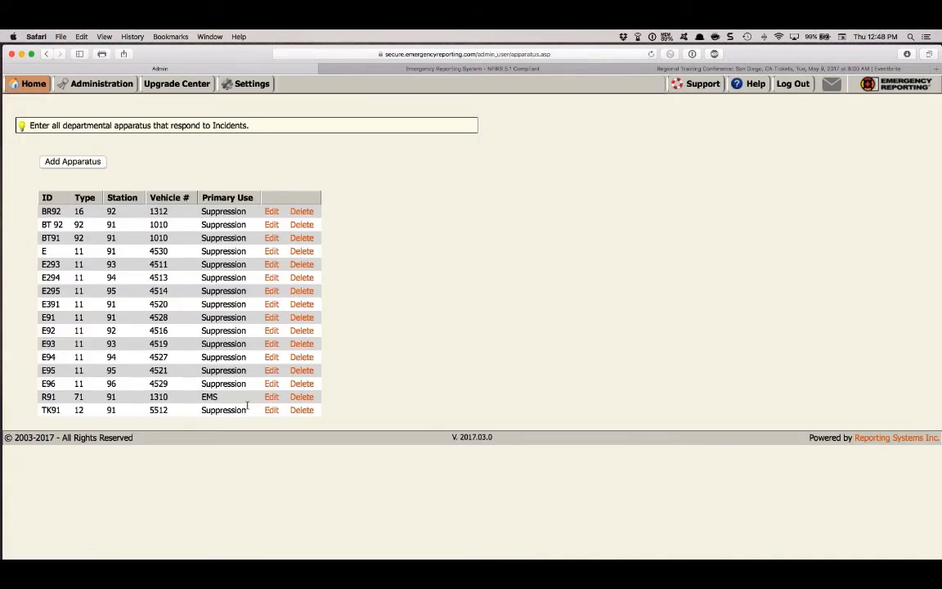
pyautogui.click(271, 409)
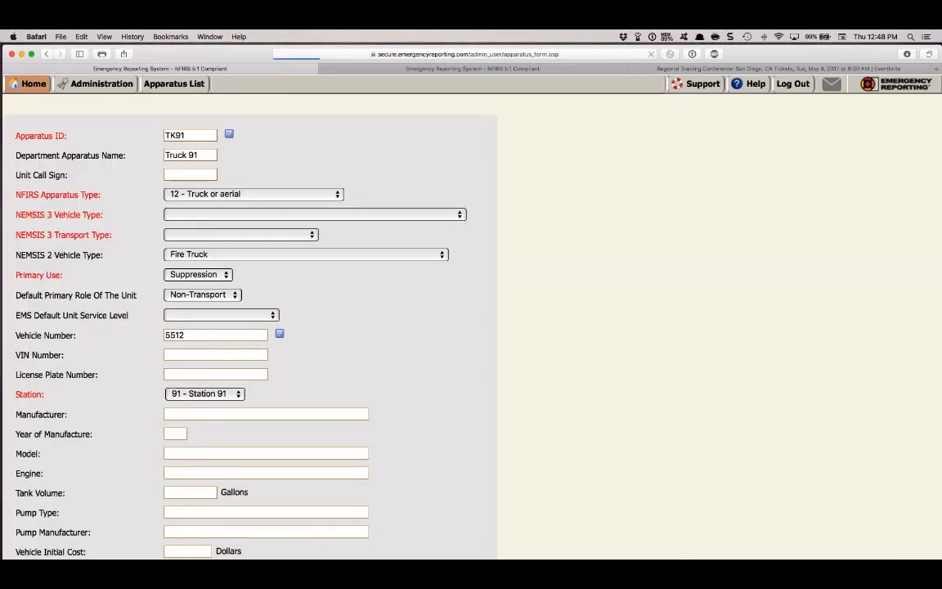
pyautogui.click(200, 184)
pyautogui.press('BackSpace')
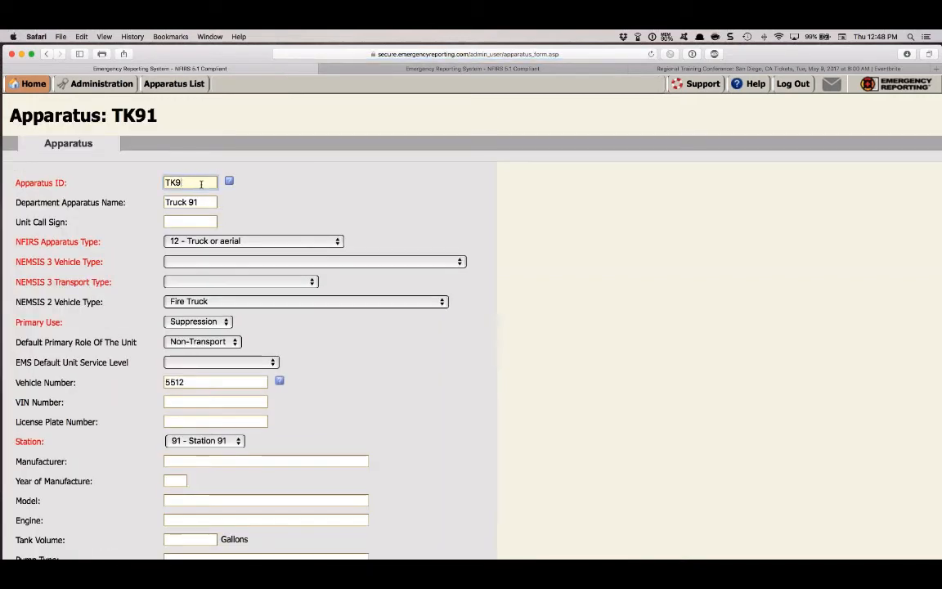
pyautogui.write('2')
# - Assign the truck to 92 - Station 92 and try to save its apparatus record
pyautogui.scroll(-3, 201, 184)
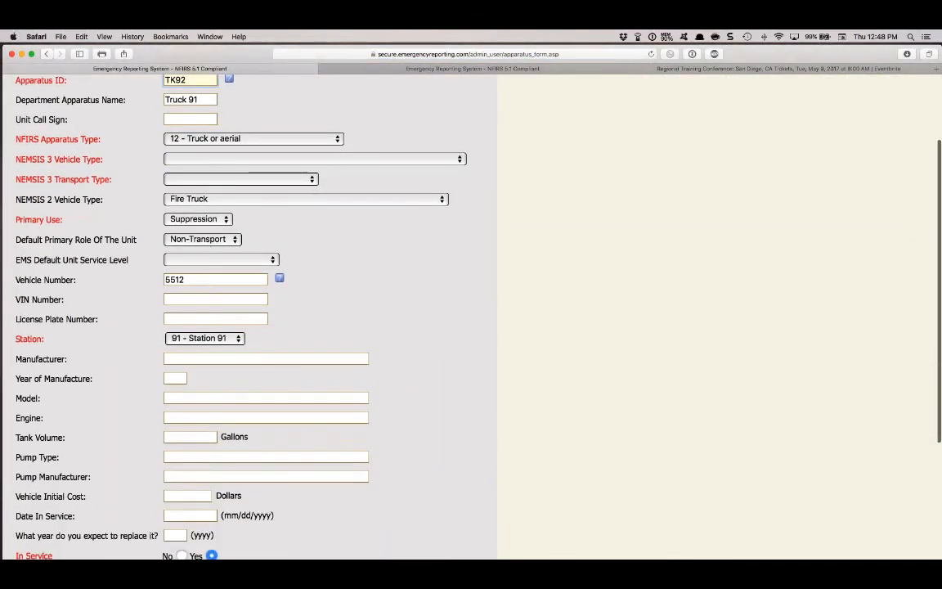
pyautogui.click(200, 338)
pyautogui.click(192, 352)
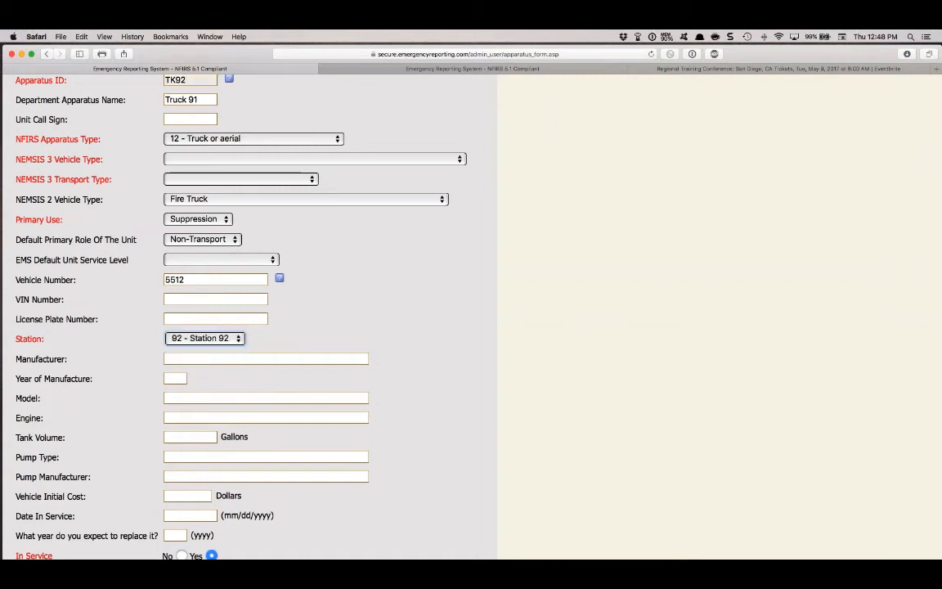
pyautogui.scroll(-1, 200, 282)
pyautogui.scroll(-5, 200, 283)
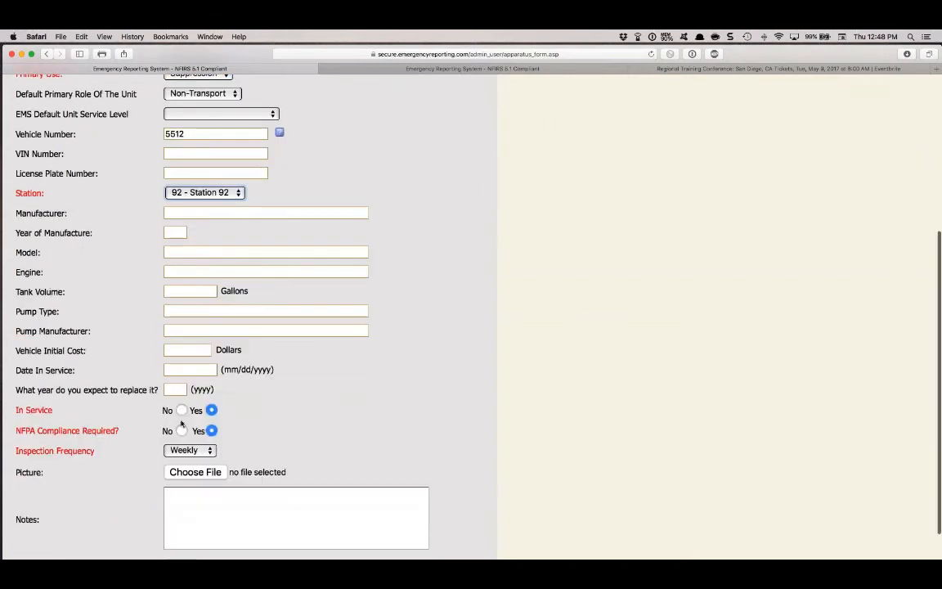
pyautogui.click(184, 525)
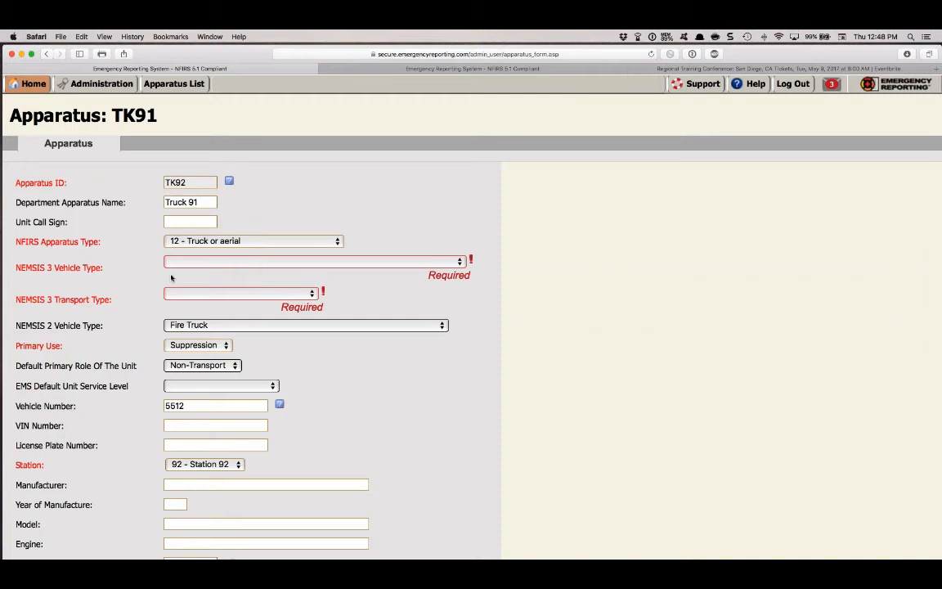
# - Set the NEMSIS 3 vehicle type to Fire Apparatus and transport type to Ground-Other Not Listed, and save the truck's record
pyautogui.click(192, 262)
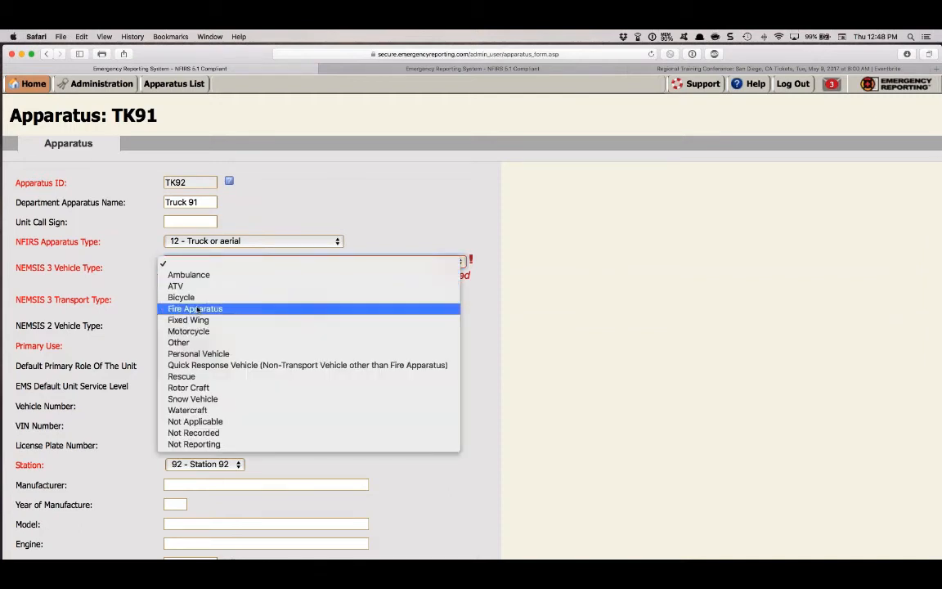
pyautogui.click(197, 309)
pyautogui.click(203, 294)
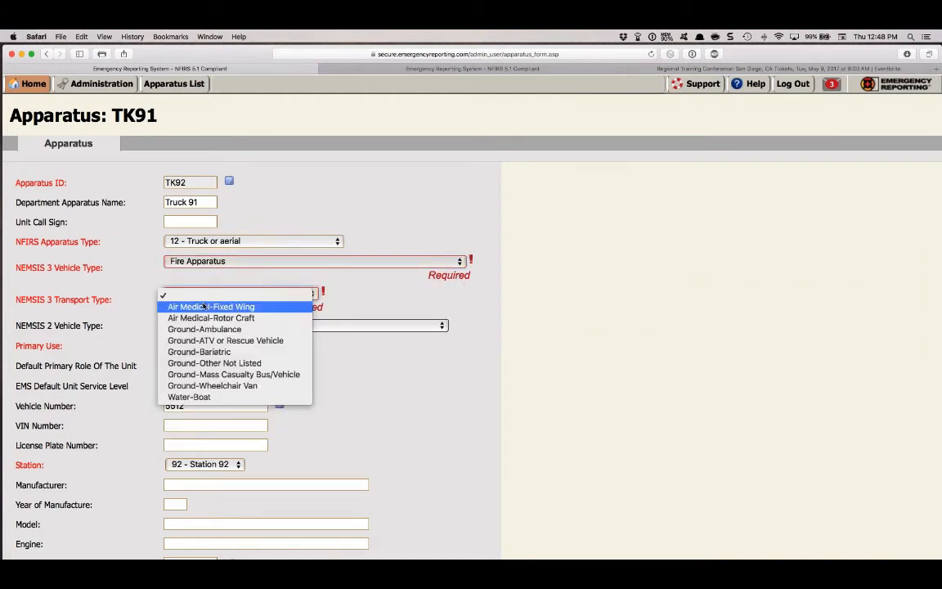
pyautogui.click(200, 363)
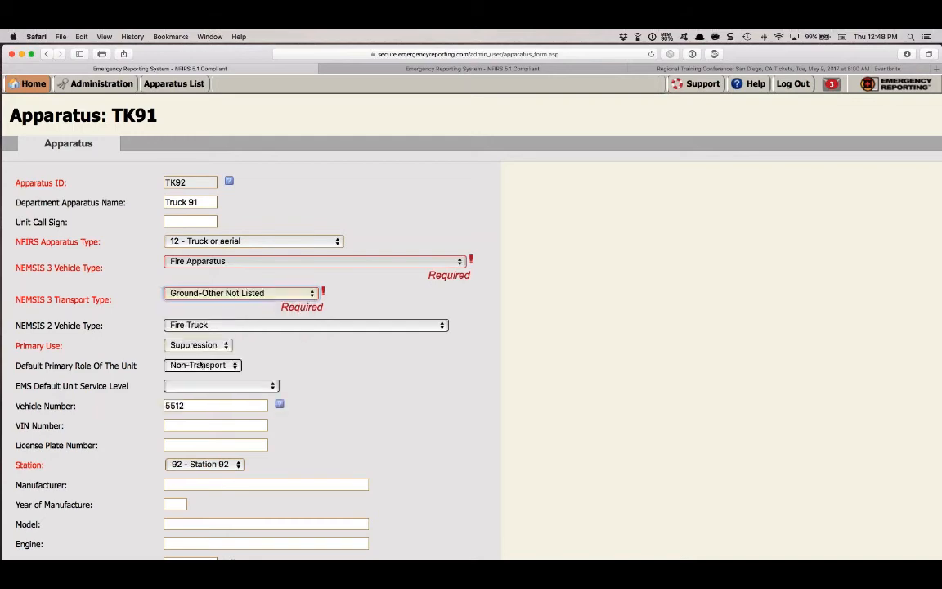
pyautogui.scroll(-8, 200, 364)
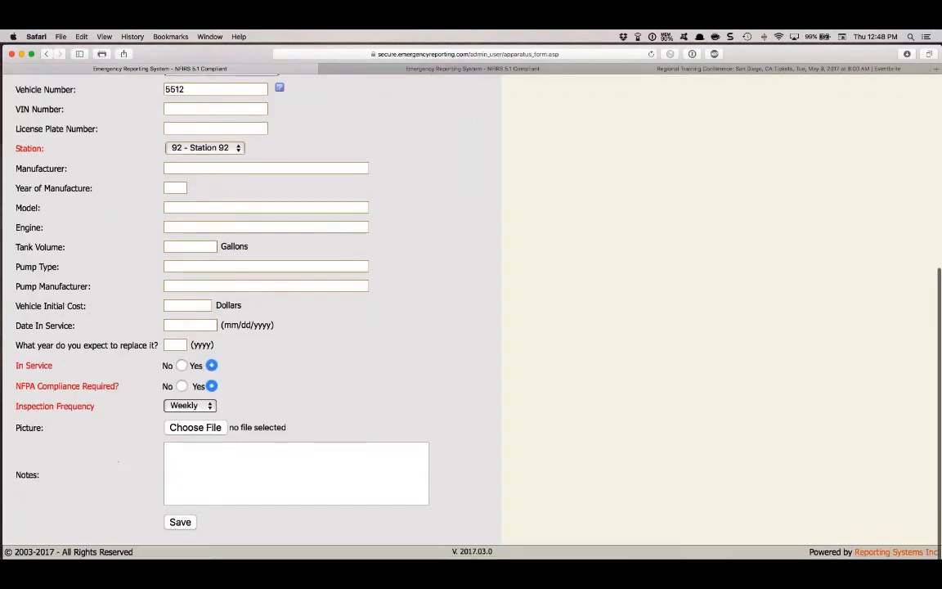
pyautogui.click(180, 524)
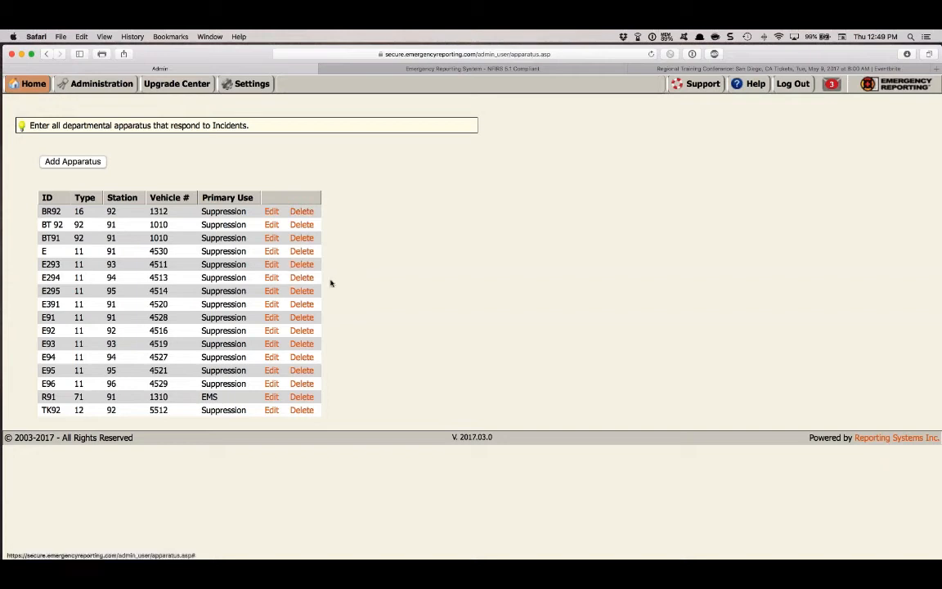
# - Go to the apparatus page in Maintenance and archive engine E96
pyautogui.moveTo(34, 86)
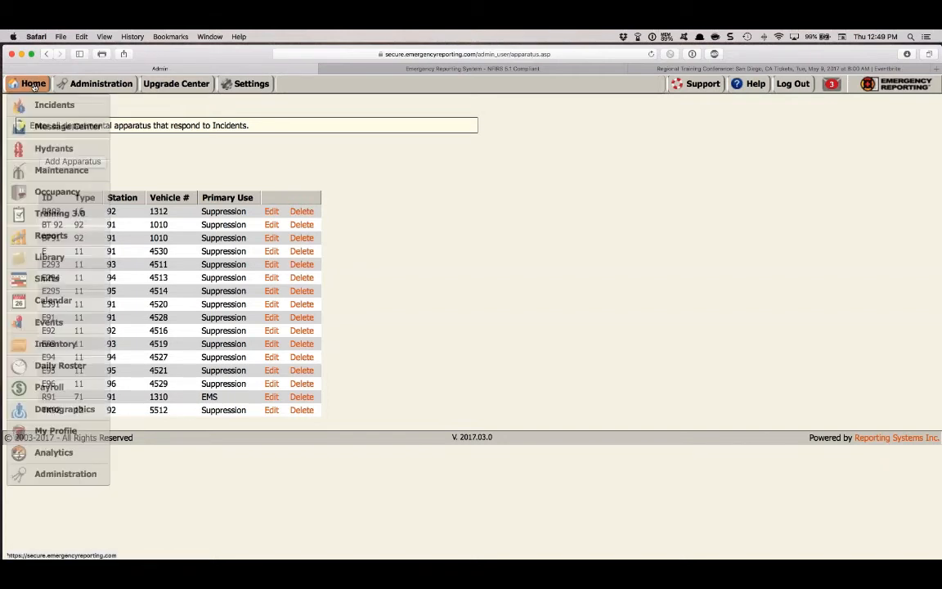
pyautogui.click(61, 170)
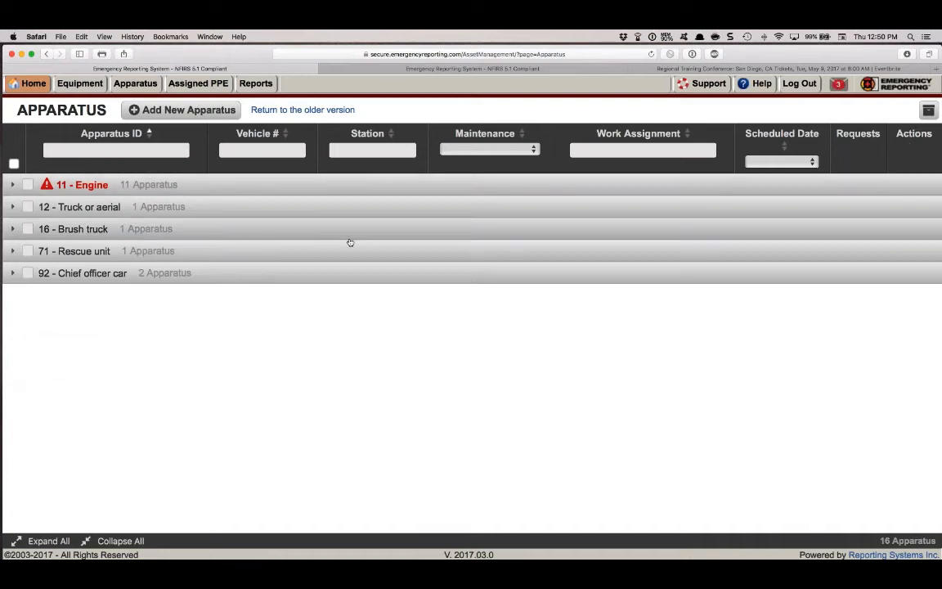
pyautogui.click(12, 186)
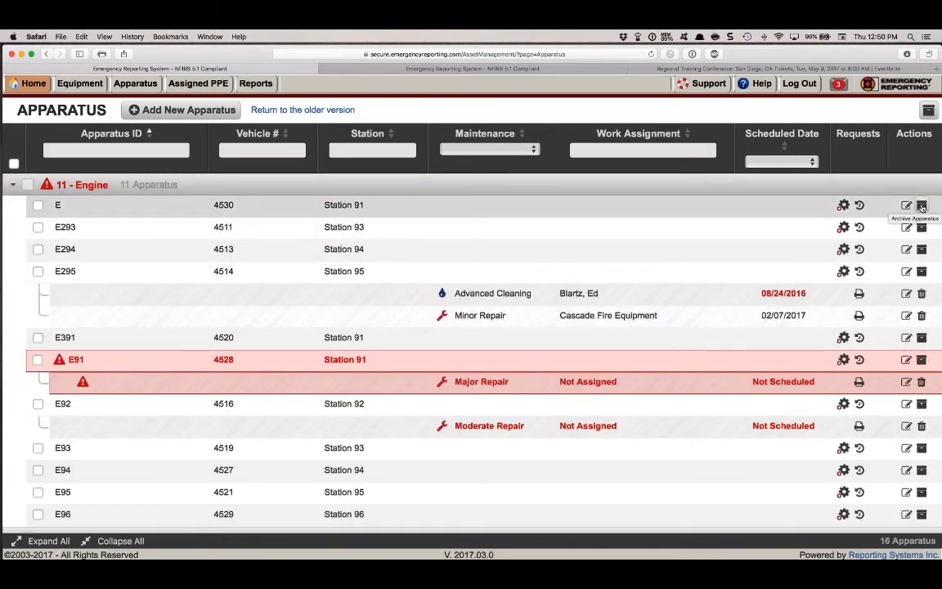
pyautogui.scroll(-2, 896, 327)
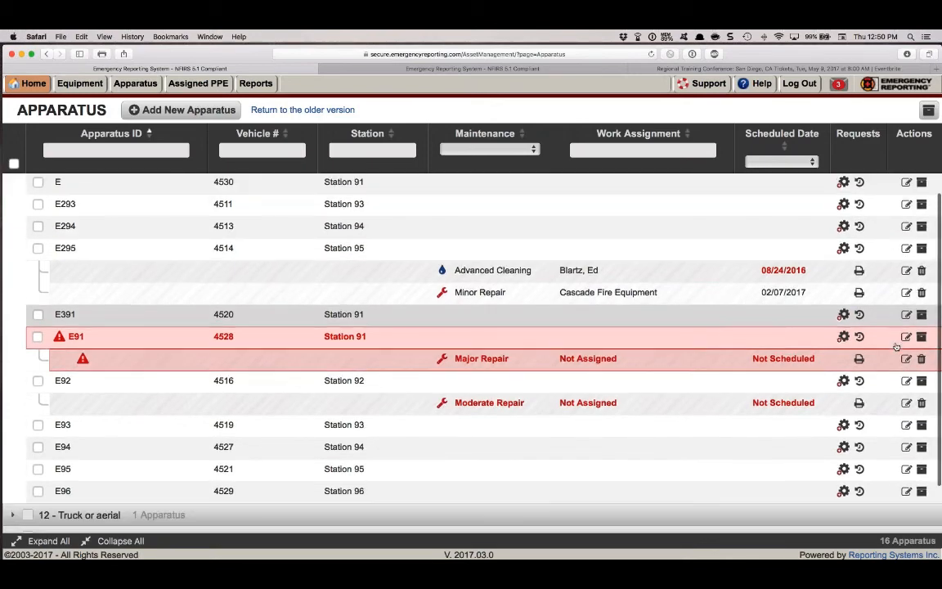
pyautogui.scroll(-2, 896, 348)
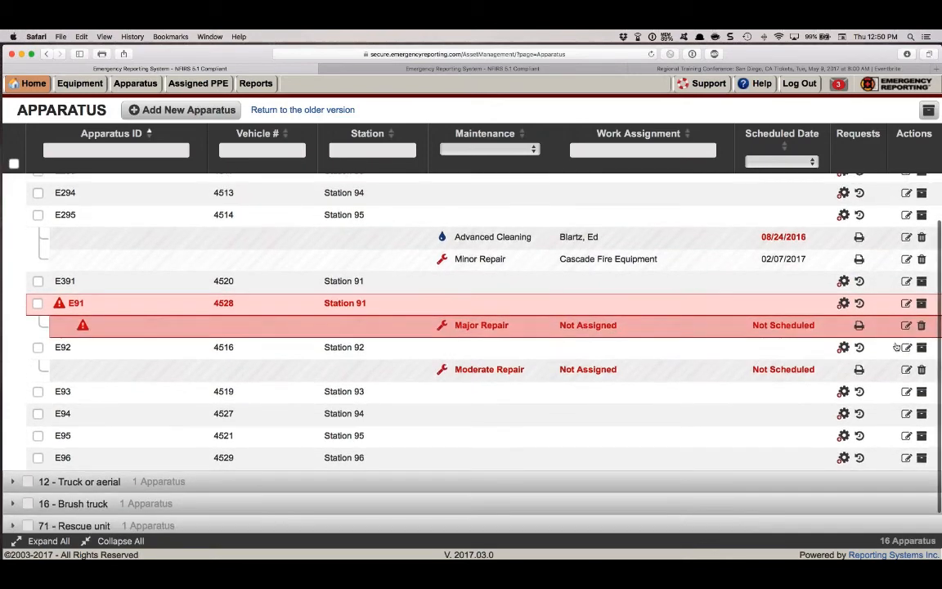
pyautogui.click(923, 458)
pyautogui.click(388, 354)
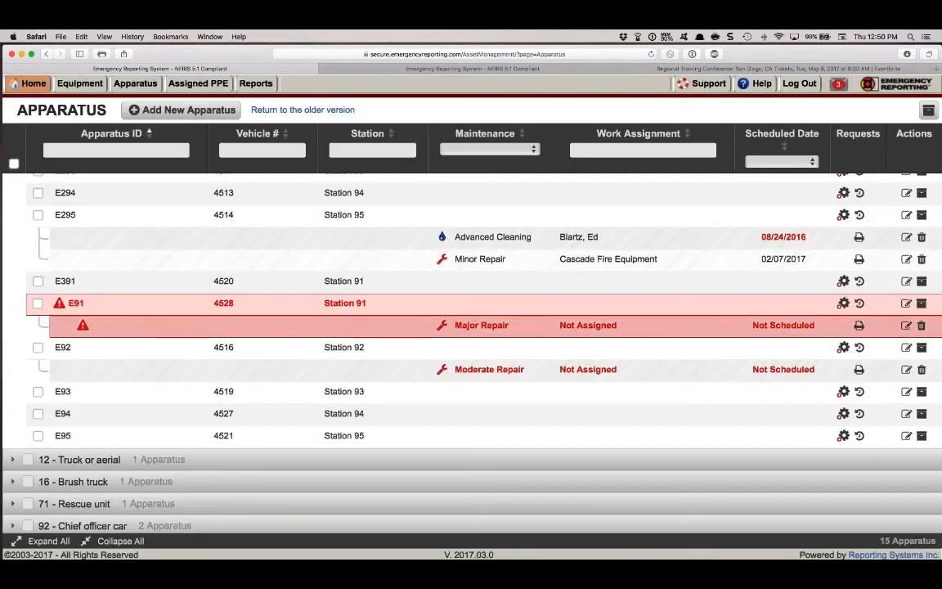
# - Review the engines in the archived apparatus list, and close it without unarchiving or deleting any
pyautogui.click(927, 112)
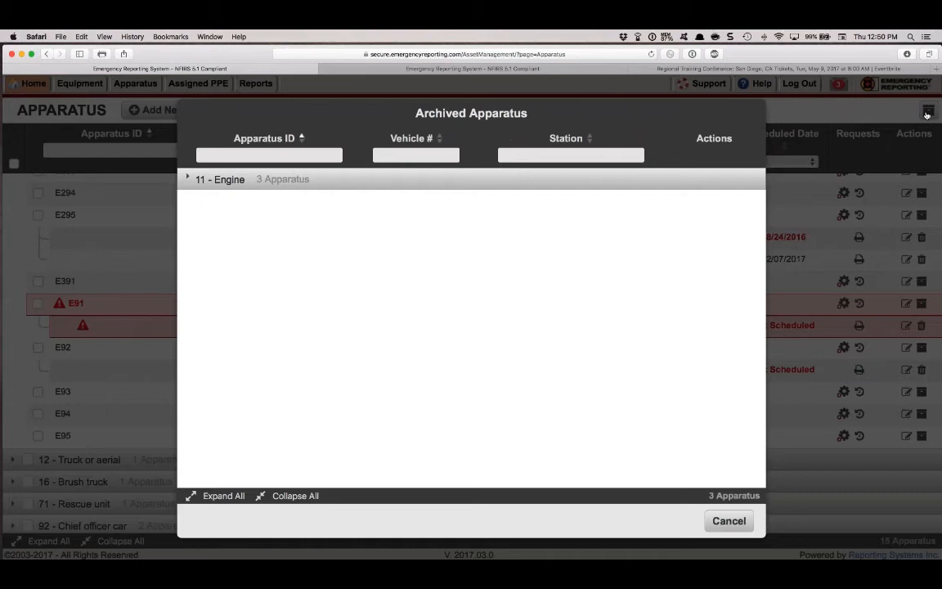
pyautogui.click(185, 179)
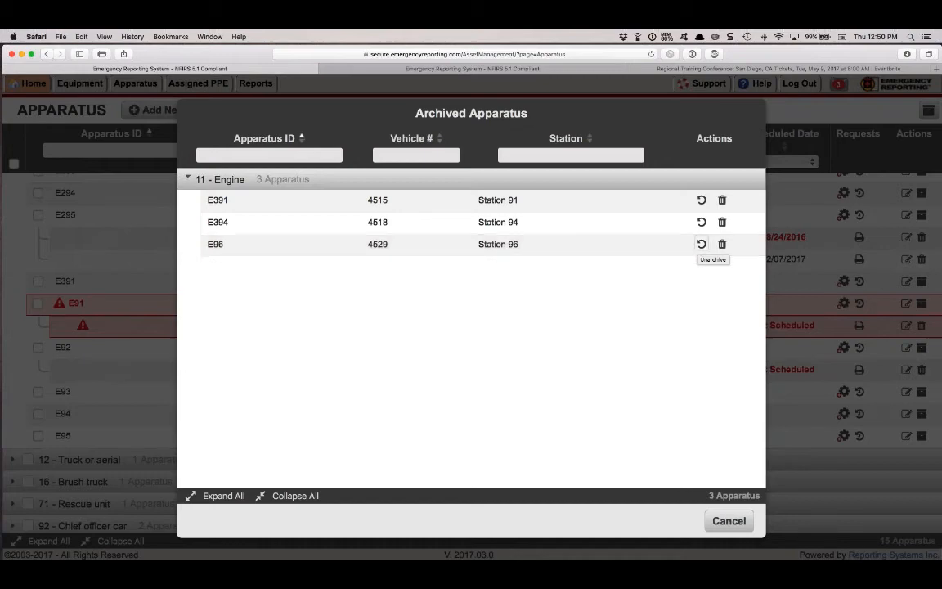
pyautogui.click(727, 521)
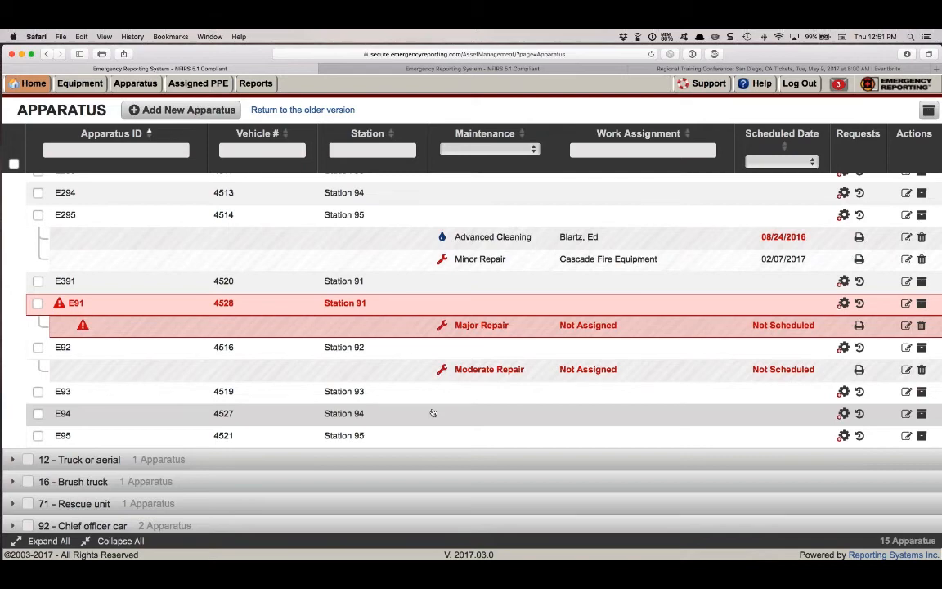
pyautogui.scroll(2, 433, 413)
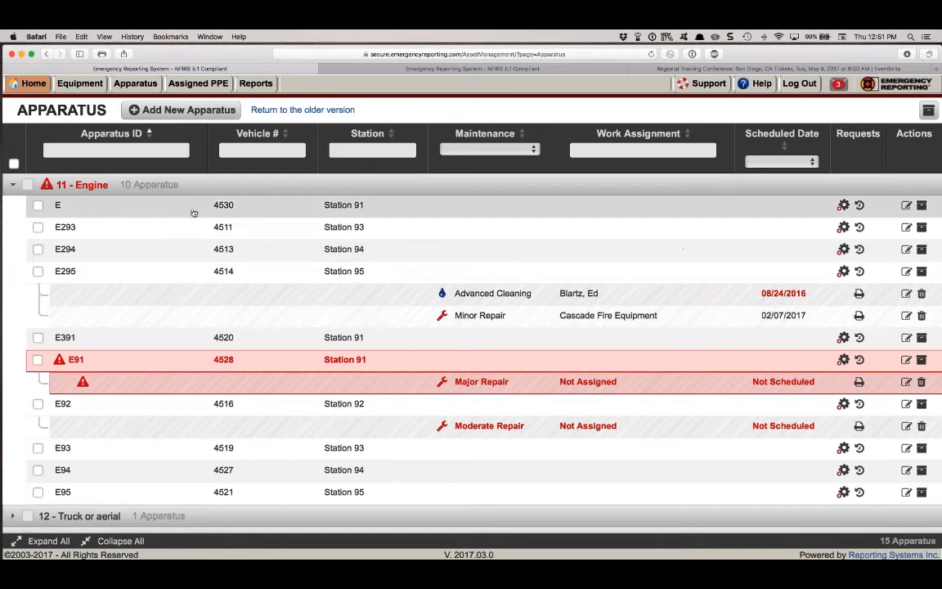
# - Open the equipment record of SCBA backpack BP 15-001 for editing
pyautogui.click(80, 83)
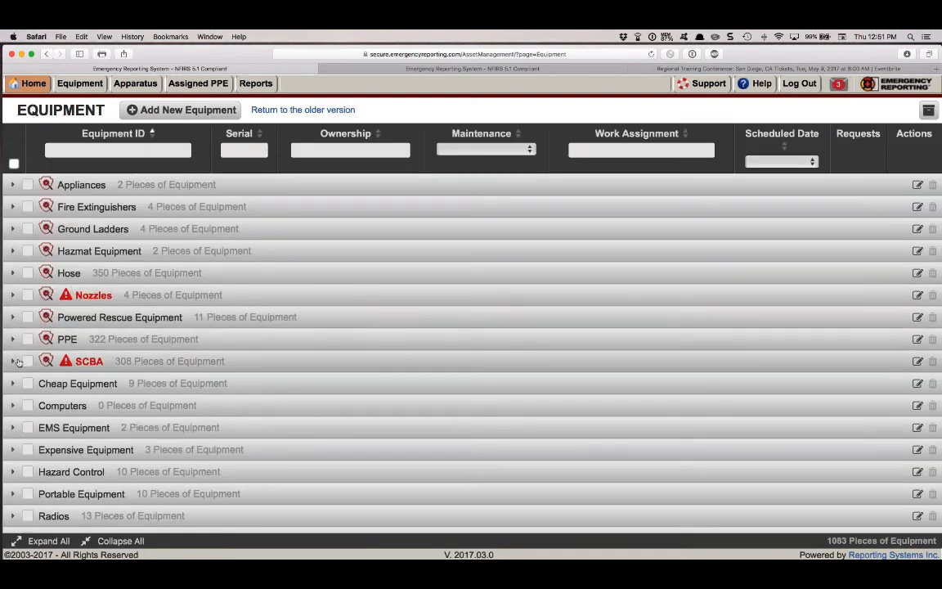
pyautogui.click(13, 361)
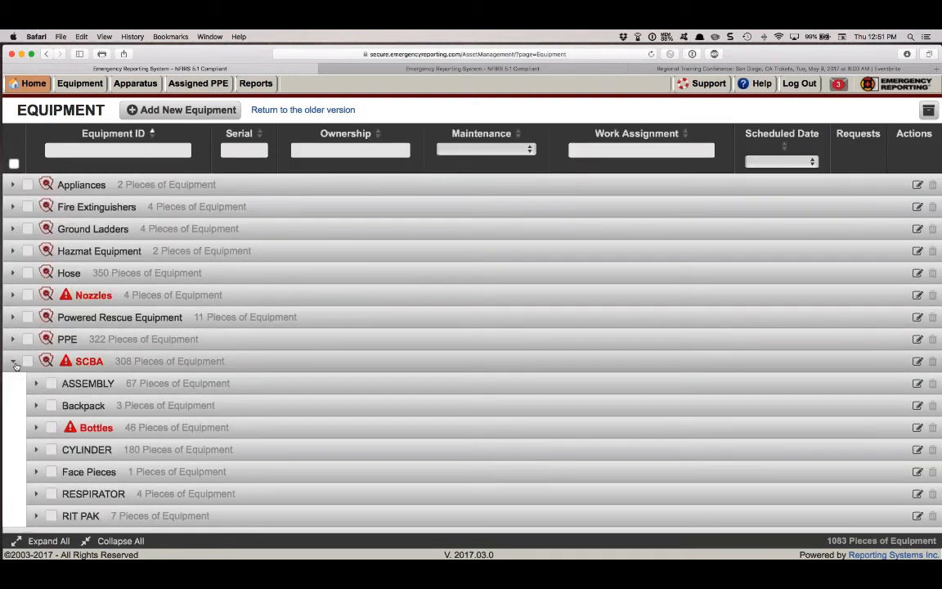
pyautogui.click(36, 406)
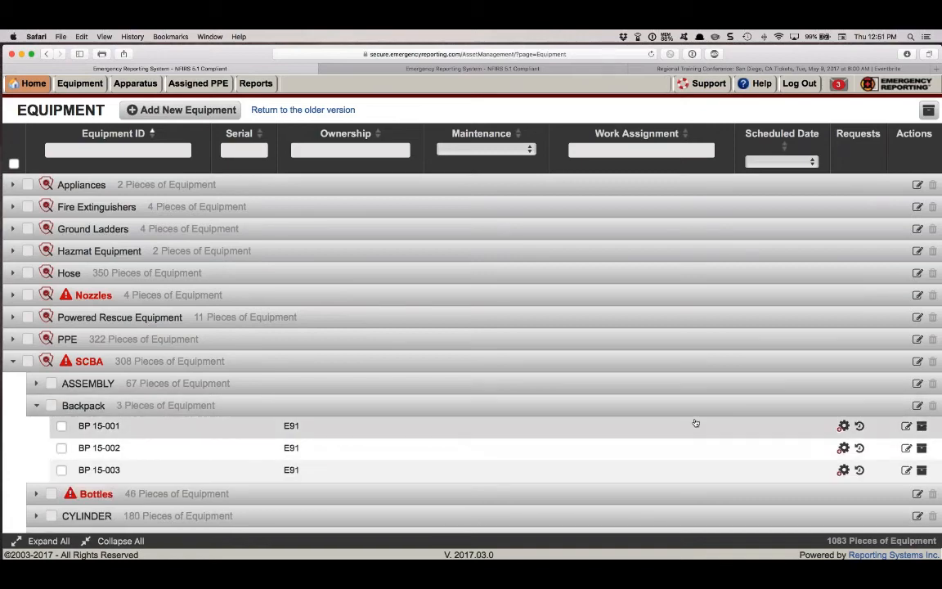
pyautogui.click(906, 426)
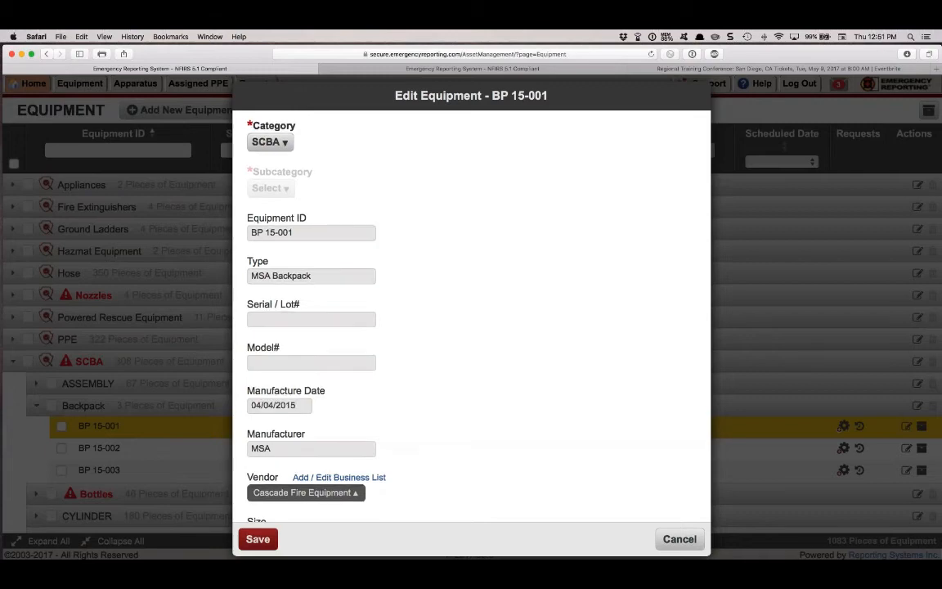
# - Change the backpack's assigned ownership to apparatus E92
pyautogui.scroll(-4, 470, 319)
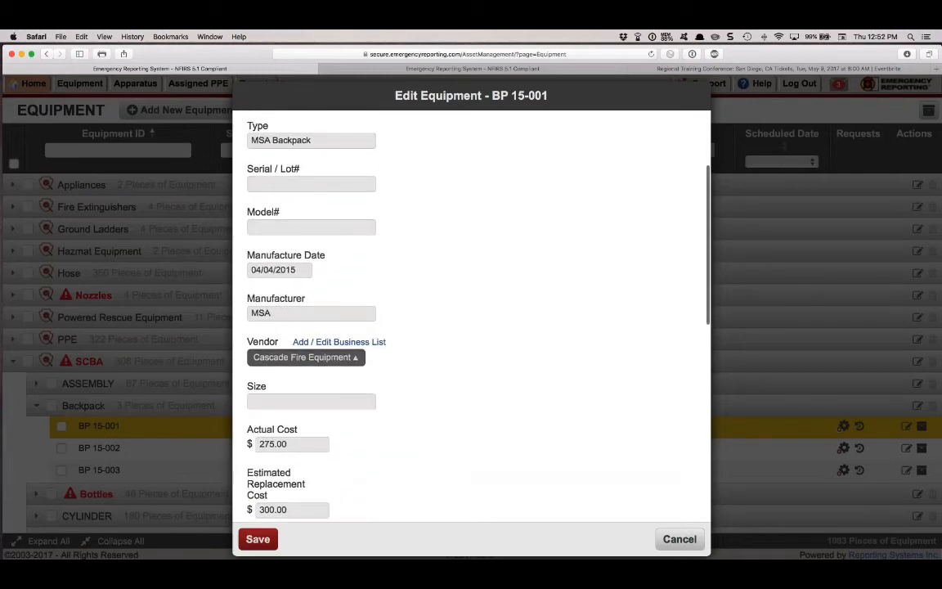
pyautogui.scroll(-5, 471, 319)
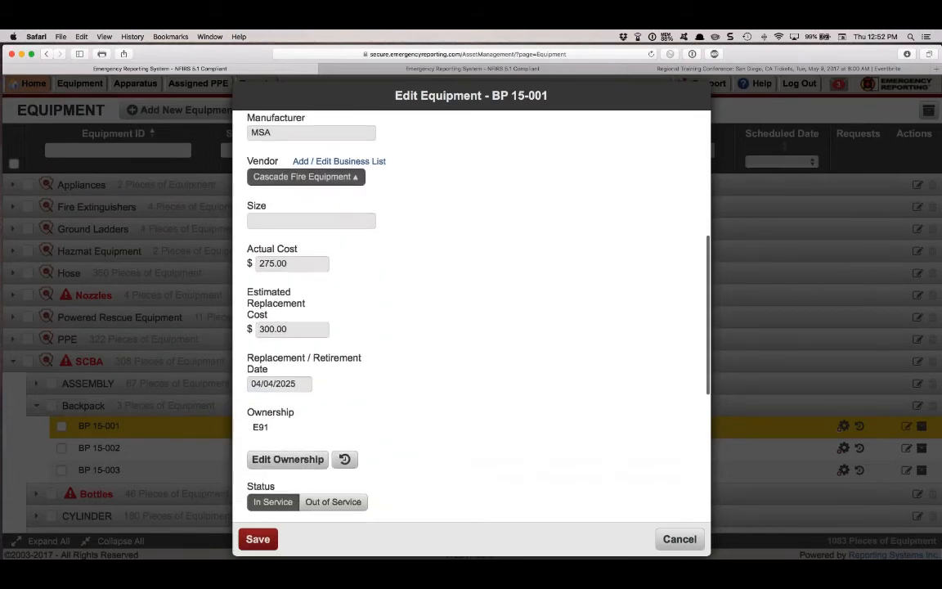
pyautogui.click(287, 458)
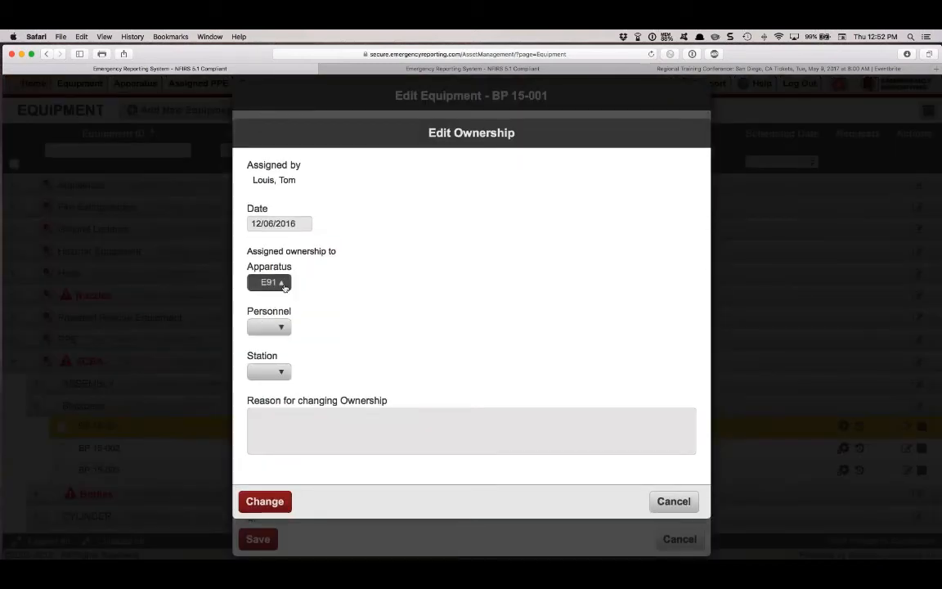
pyautogui.click(278, 283)
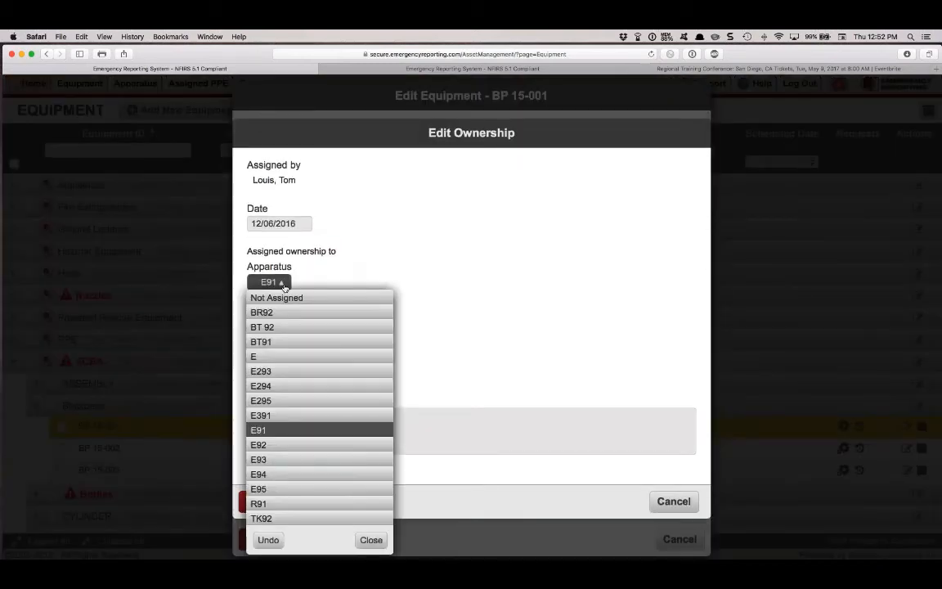
pyautogui.click(263, 443)
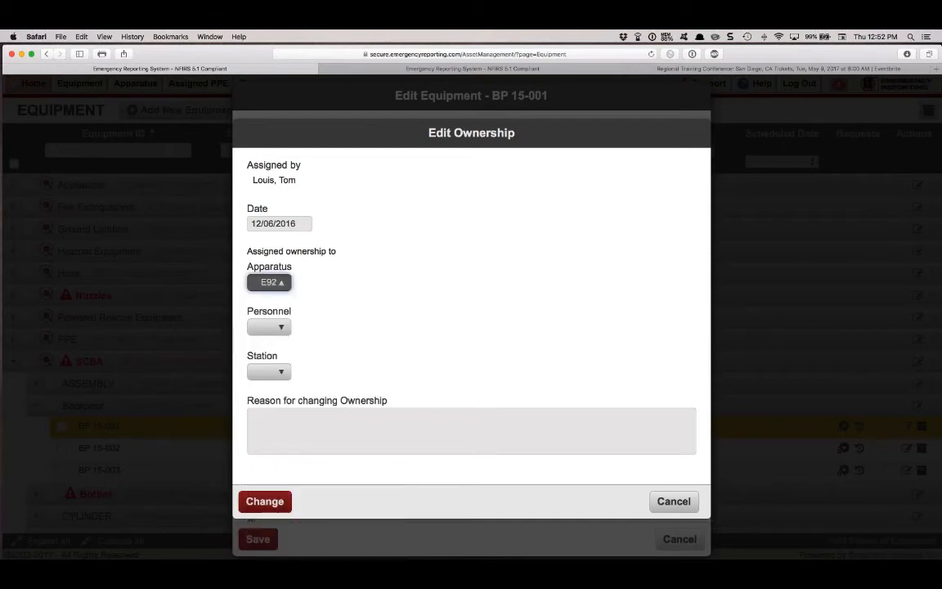
pyautogui.click(265, 502)
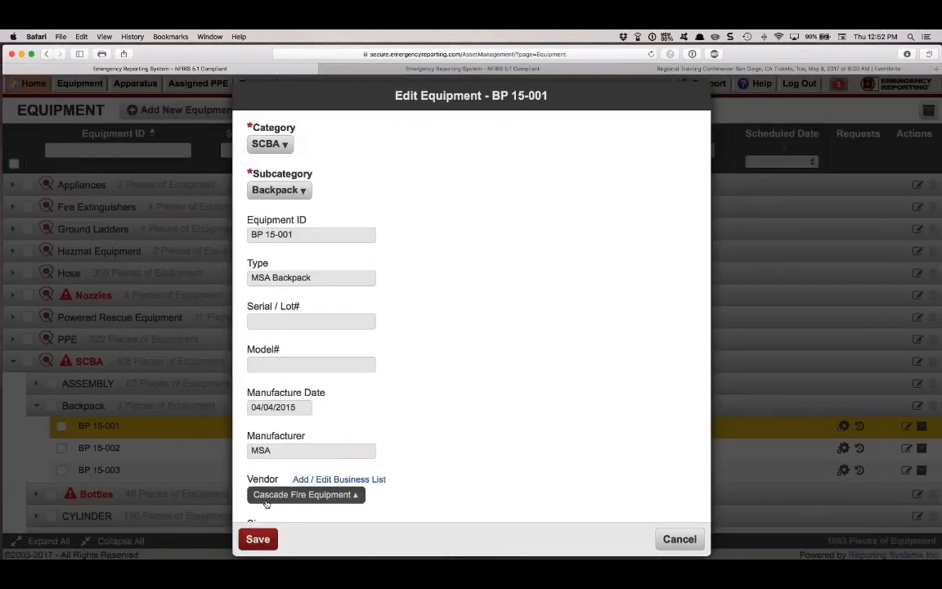
# - Open the ownership history of backpack BP 15-001
pyautogui.scroll(-5, 266, 504)
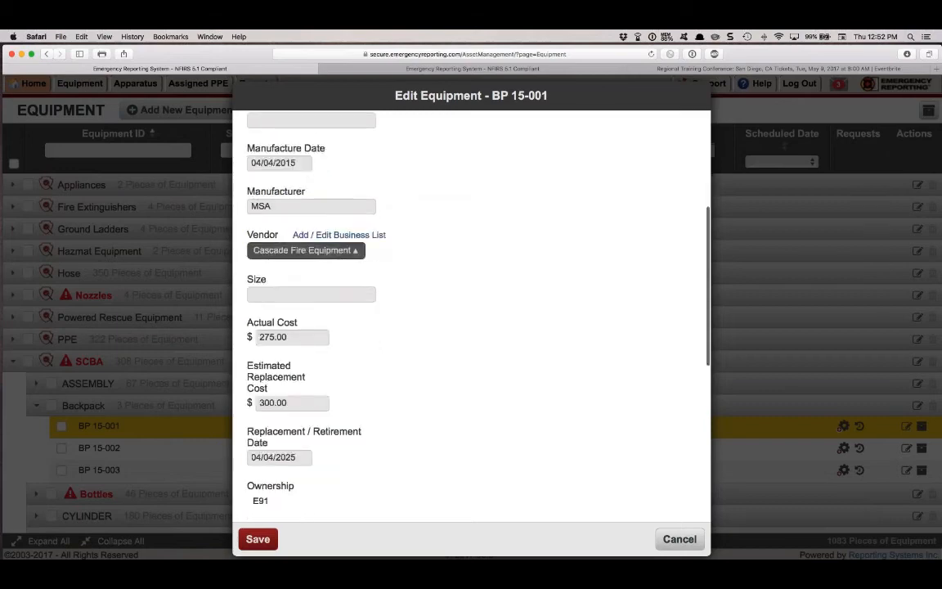
pyautogui.scroll(-4, 266, 491)
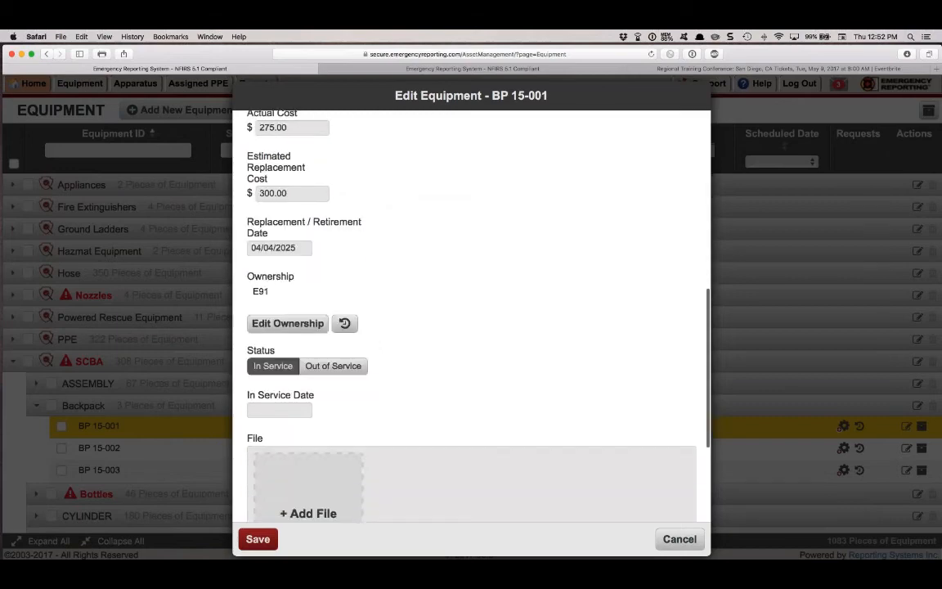
pyautogui.click(345, 318)
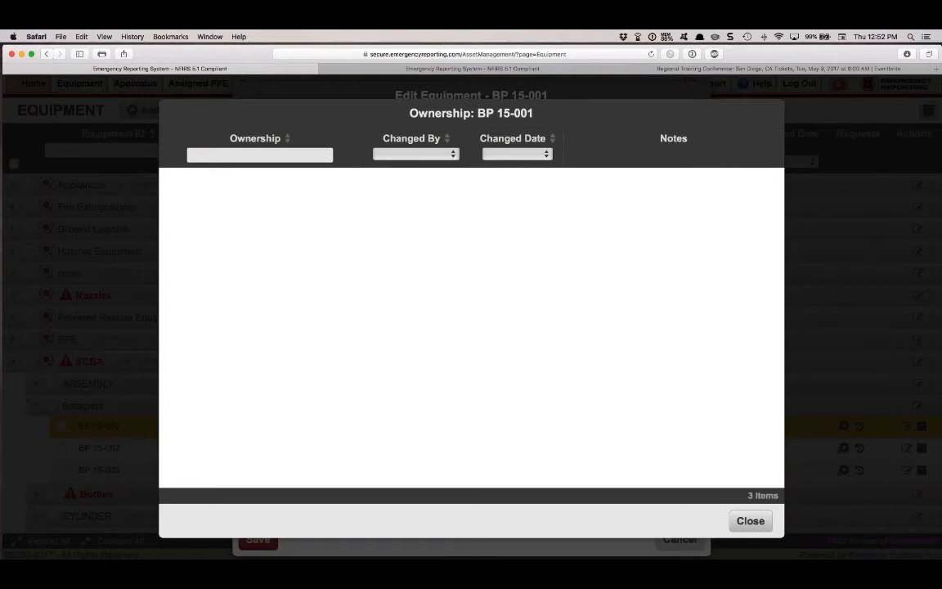
# - Close the ownership history and save the equipment record of backpack BP 15-001
pyautogui.click(750, 521)
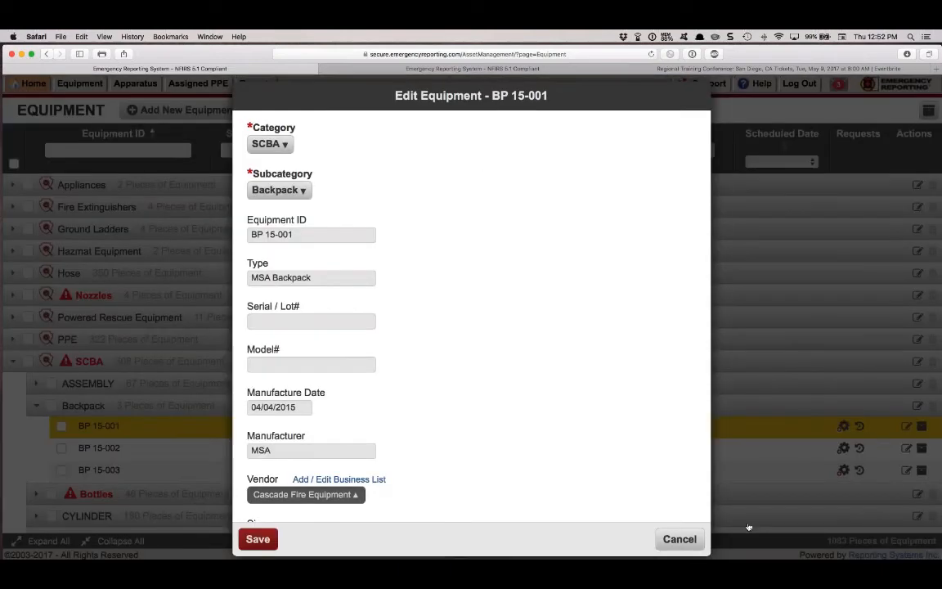
pyautogui.scroll(-3, 572, 449)
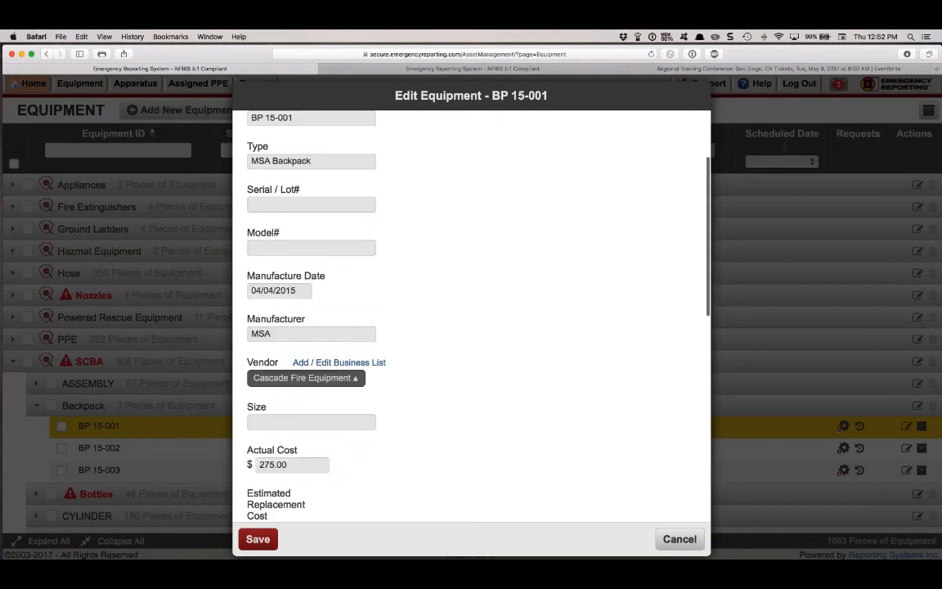
pyautogui.click(258, 539)
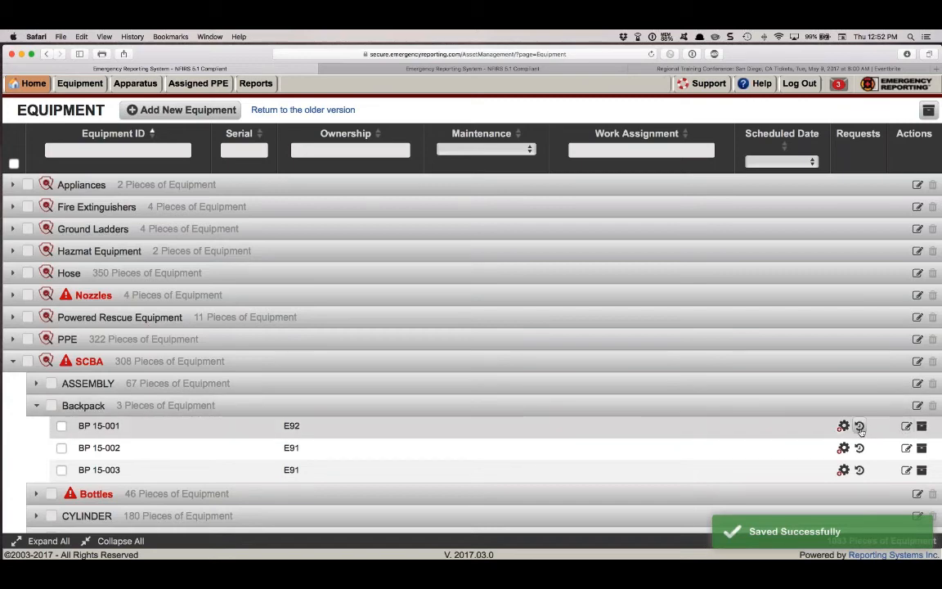
# - Check the maintenance history and the ownership history of backpack BP 15-001, and close its record without further changes
pyautogui.click(859, 426)
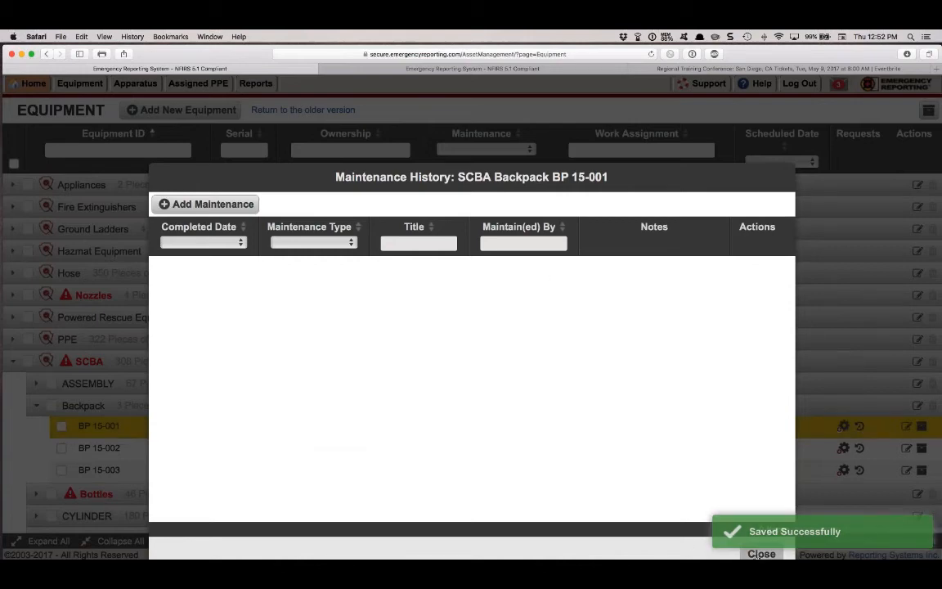
pyautogui.click(760, 554)
pyautogui.click(906, 426)
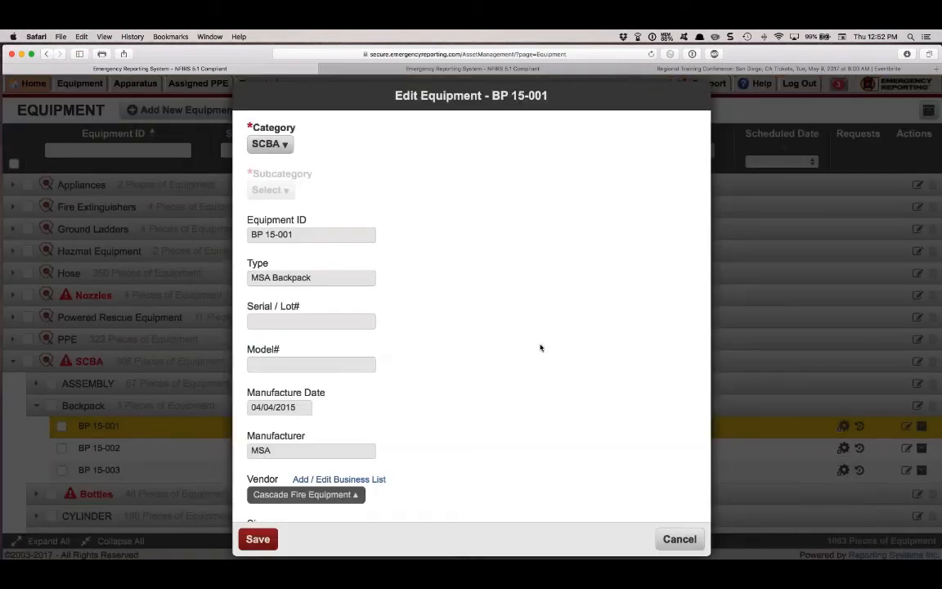
pyautogui.scroll(-10, 424, 336)
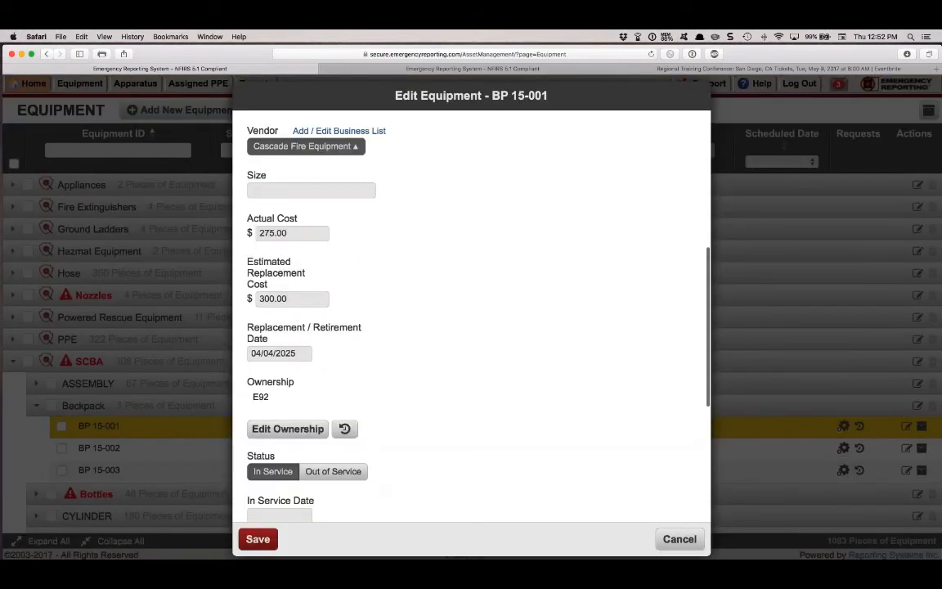
pyautogui.click(344, 389)
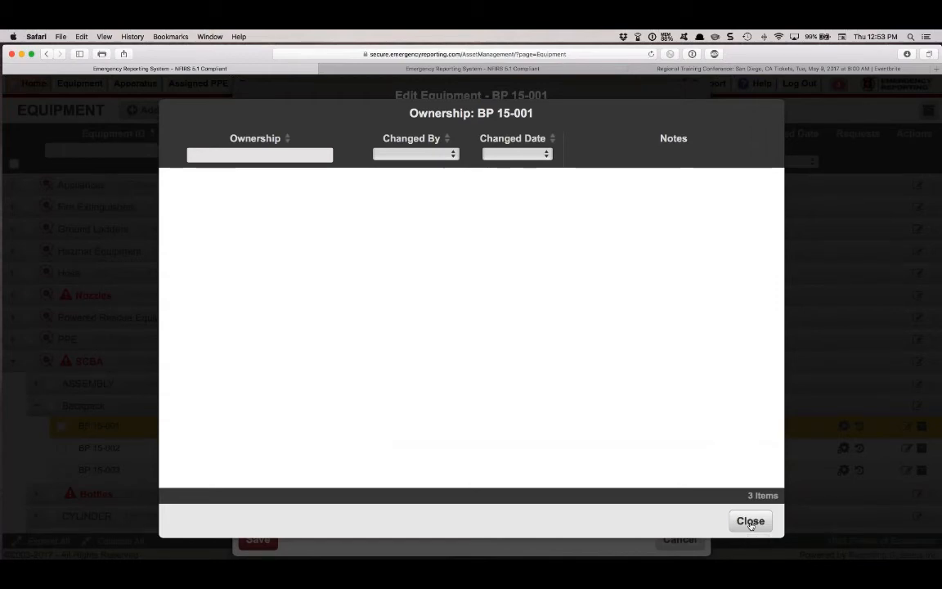
pyautogui.click(750, 522)
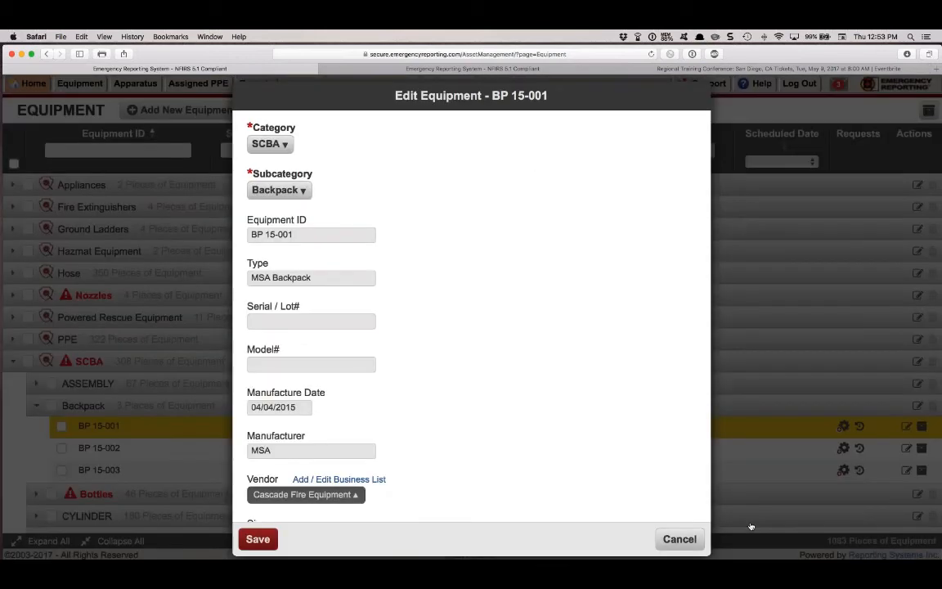
pyautogui.scroll(-4, 495, 328)
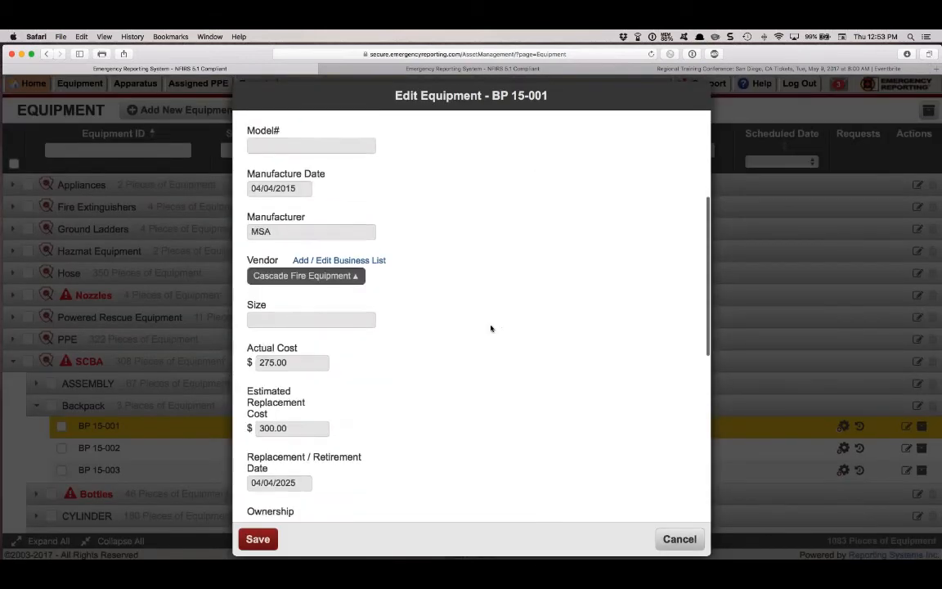
pyautogui.scroll(-4, 364, 408)
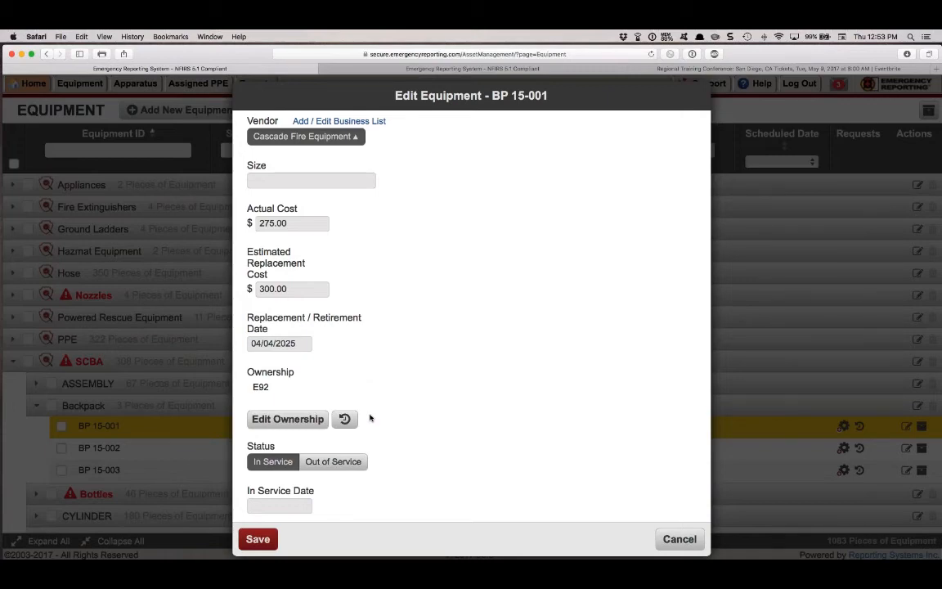
pyautogui.click(678, 538)
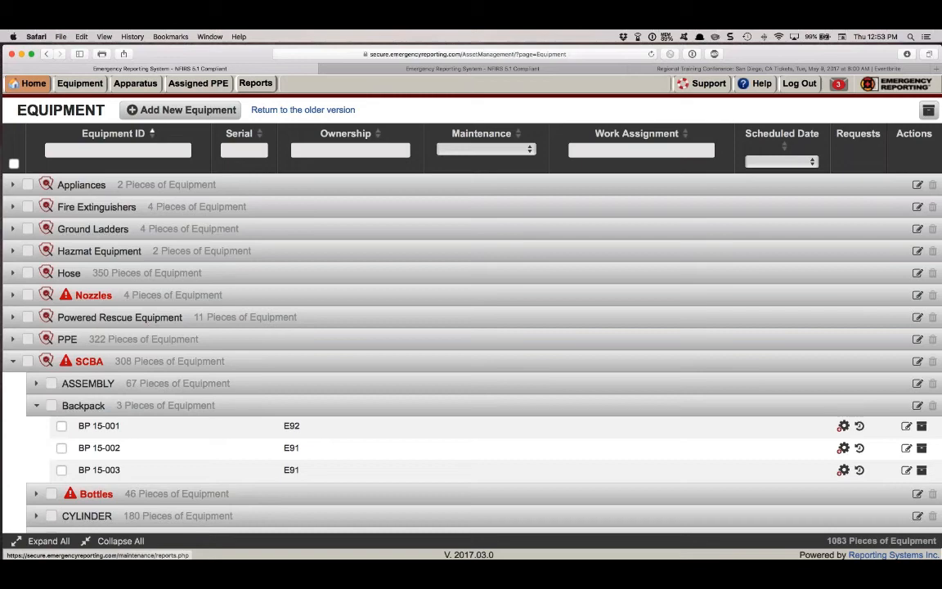
# - Open maintenance report 1696, Apparatus Replacement Year by NFIRS Apparatus Type
pyautogui.click(255, 83)
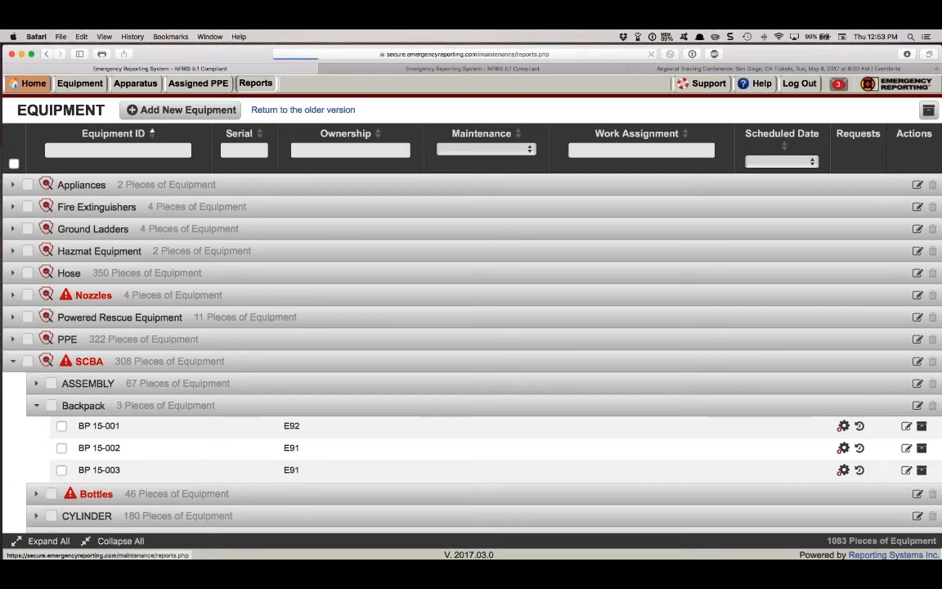
pyautogui.scroll(-2, 340, 199)
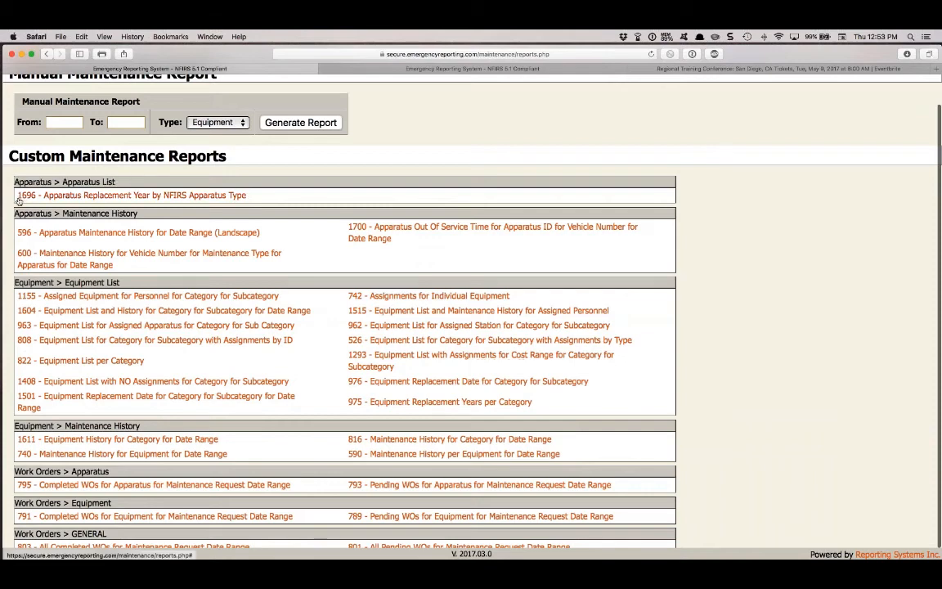
pyautogui.click(69, 196)
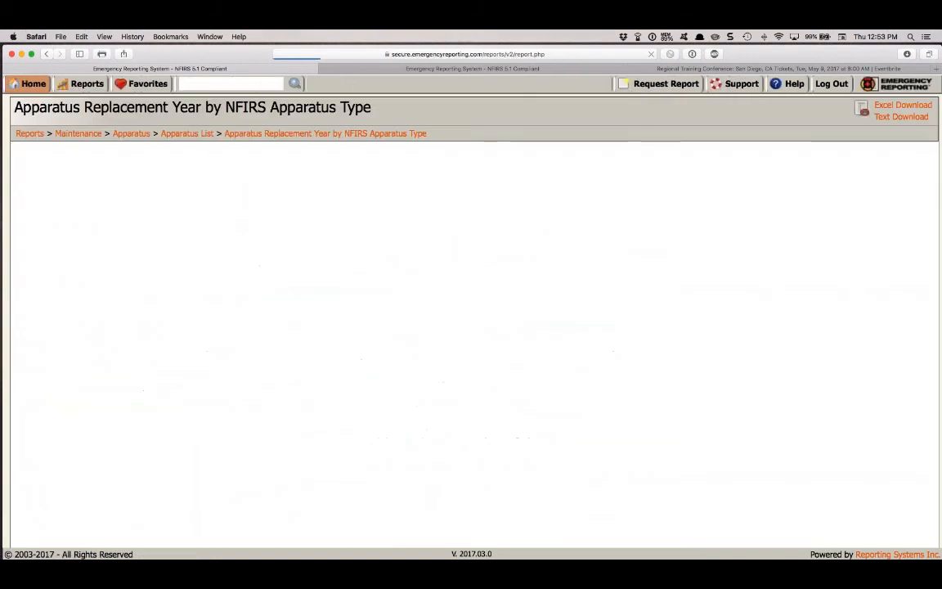
# - Create the apparatus replacement report for start year 2017 and end year 2030, and review its costs per replacement year
pyautogui.click(72, 136)
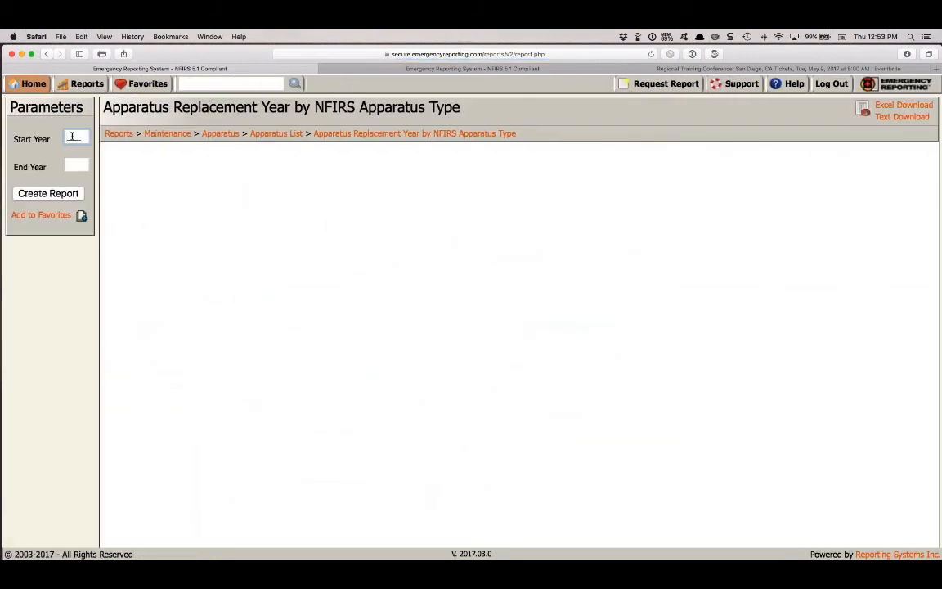
pyautogui.write('2017')
pyautogui.press('Tab')
pyautogui.write('2030')
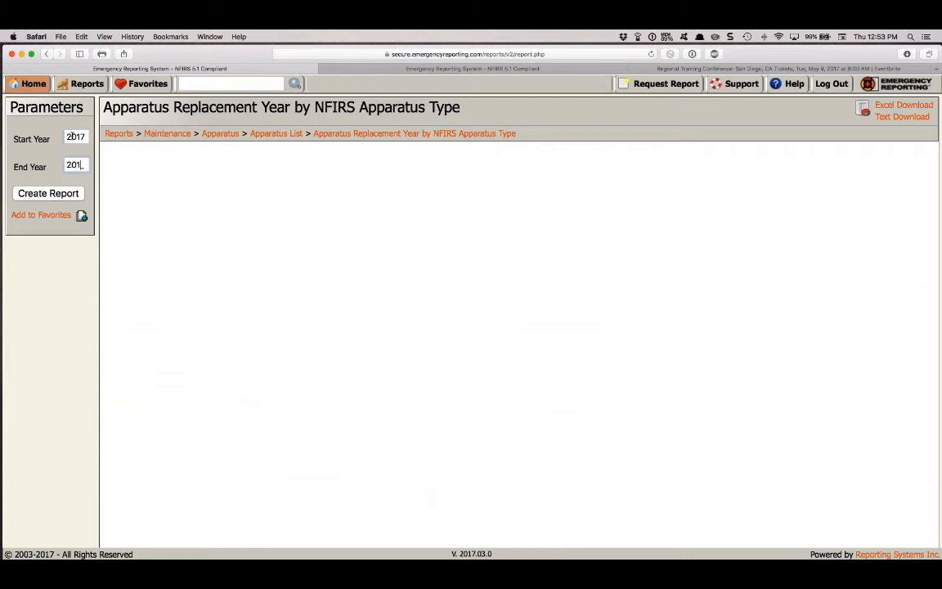
pyautogui.click(59, 193)
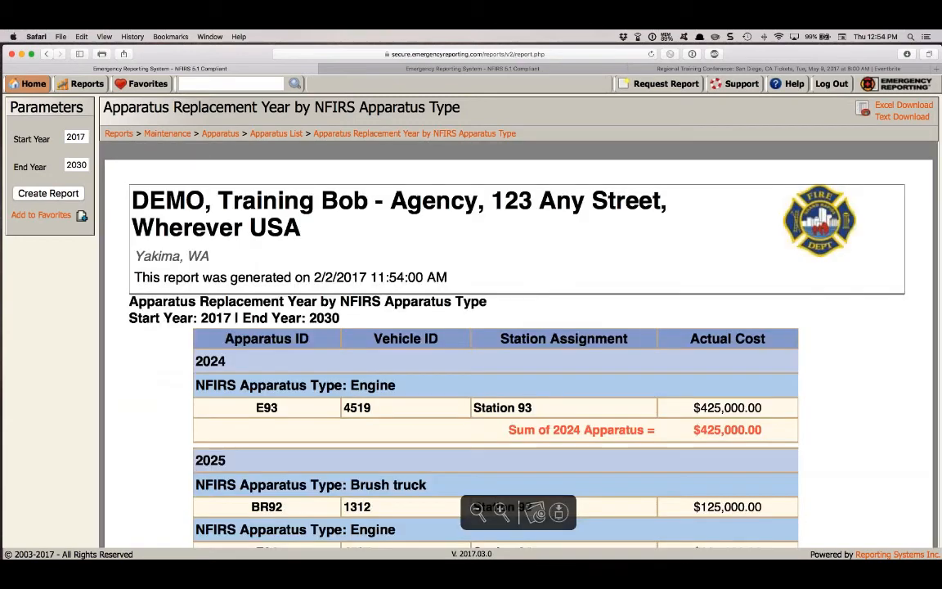
pyautogui.scroll(-3, 220, 274)
pyautogui.scroll(-2, 219, 274)
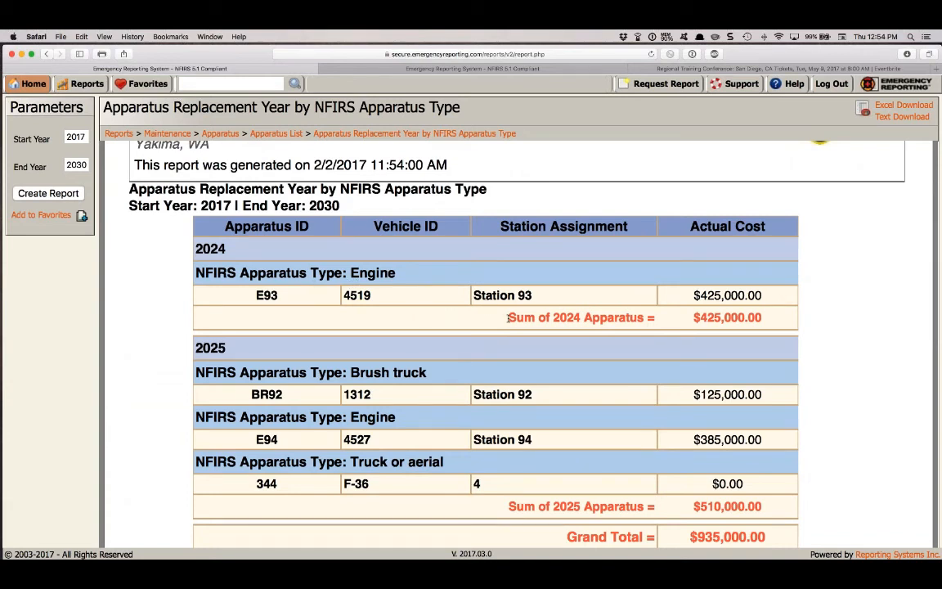
pyautogui.scroll(-2, 711, 327)
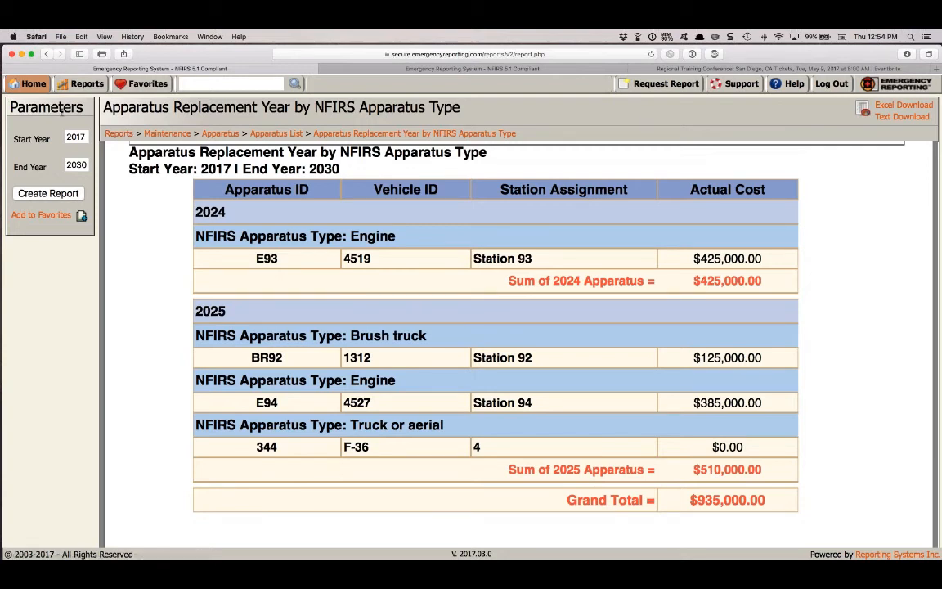
# - Leave the replacement year report and return to the list of custom maintenance reports
pyautogui.click(45, 55)
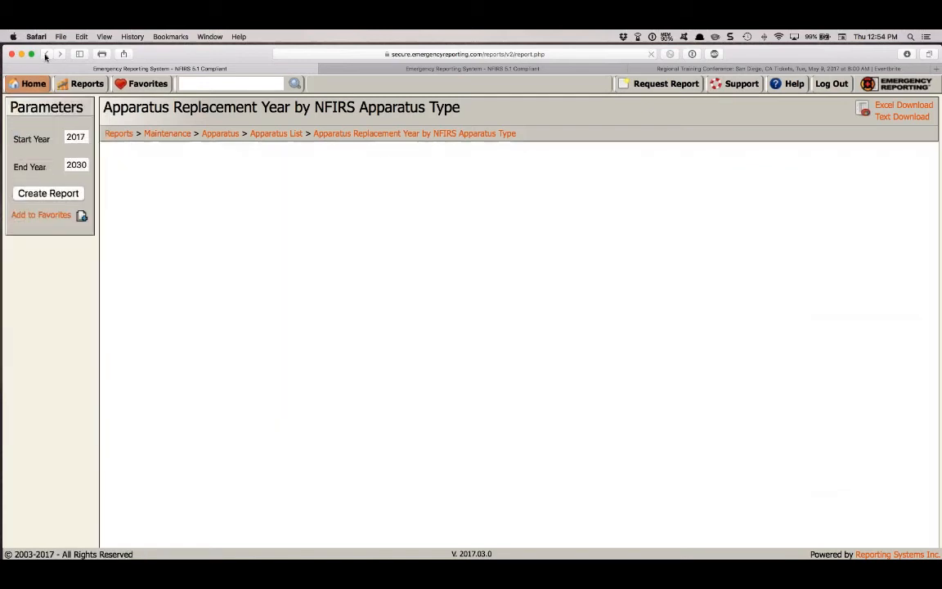
pyautogui.click(45, 55)
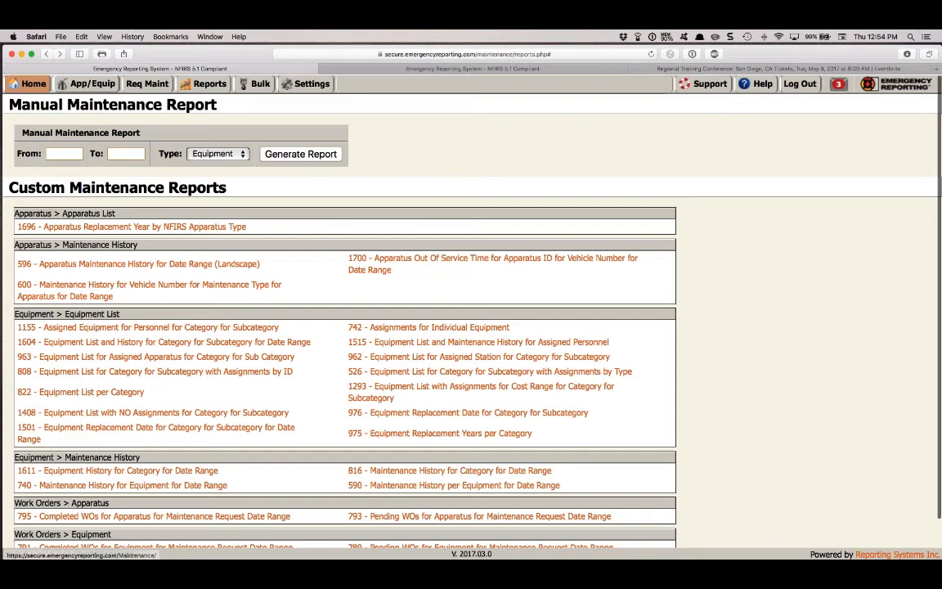
pyautogui.moveTo(33, 83)
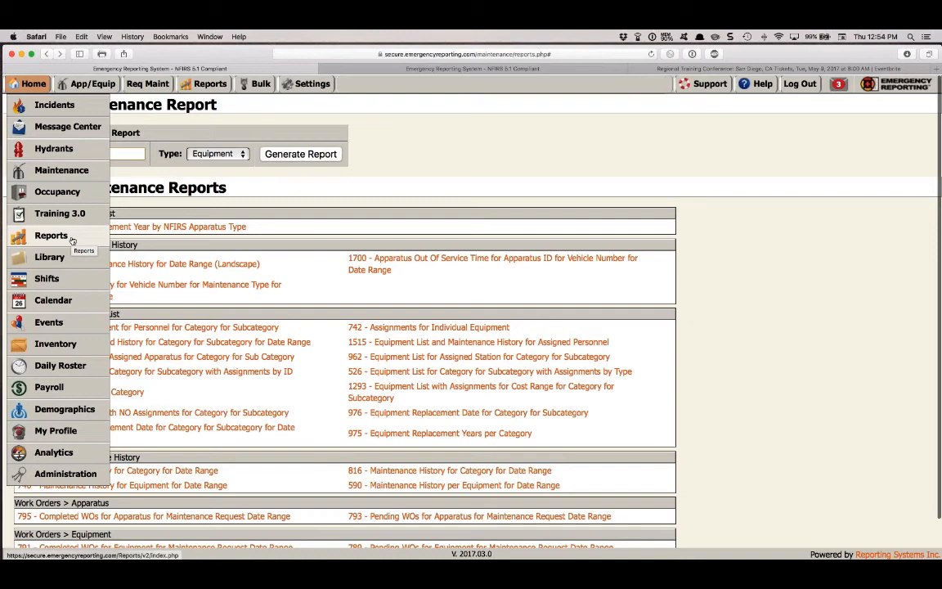
pyautogui.click(61, 170)
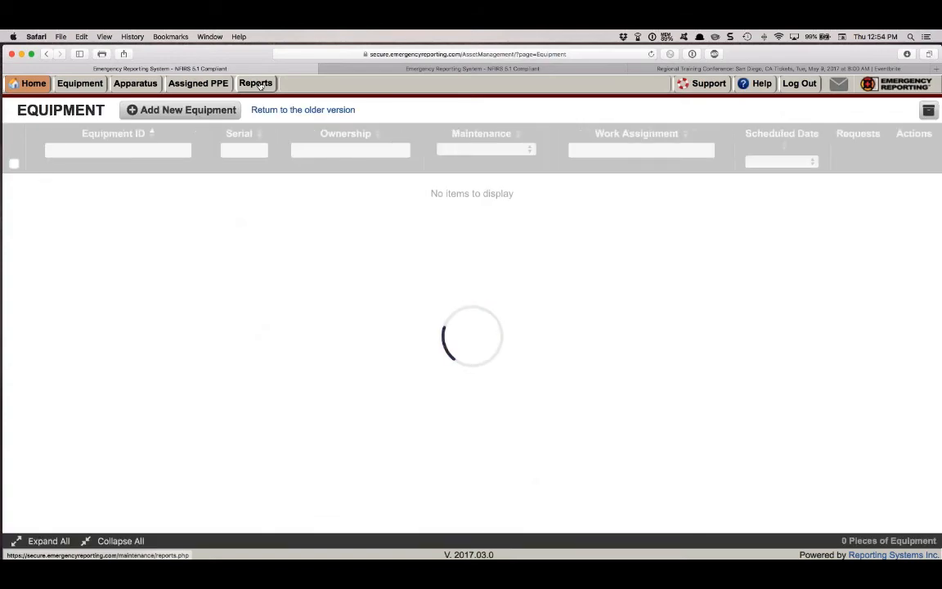
pyautogui.click(255, 84)
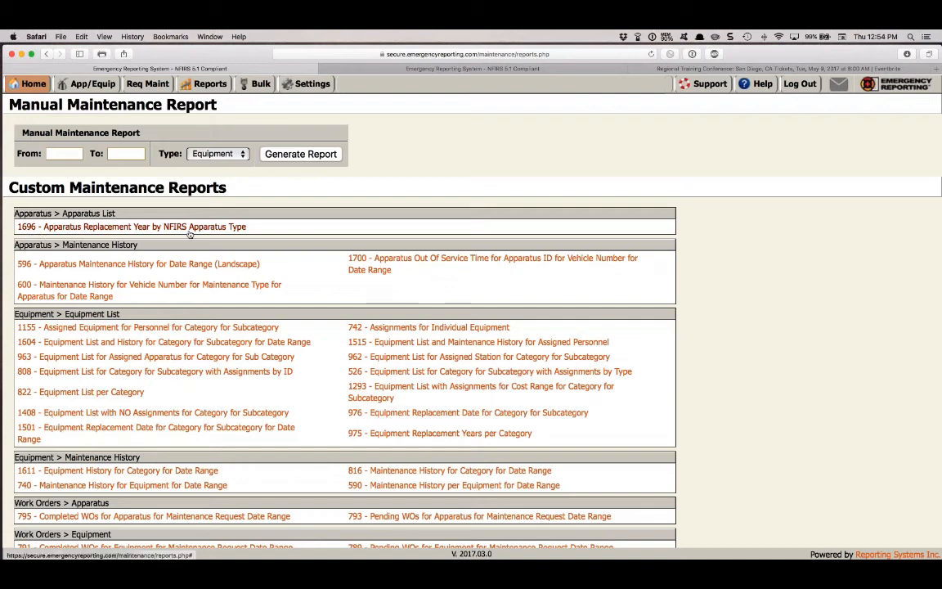
# - Create report 1155, Assigned Equipment for Personnel for Category for Subcategory, for one personnel member across all equipment categories and subcategories
pyautogui.scroll(-1, 425, 310)
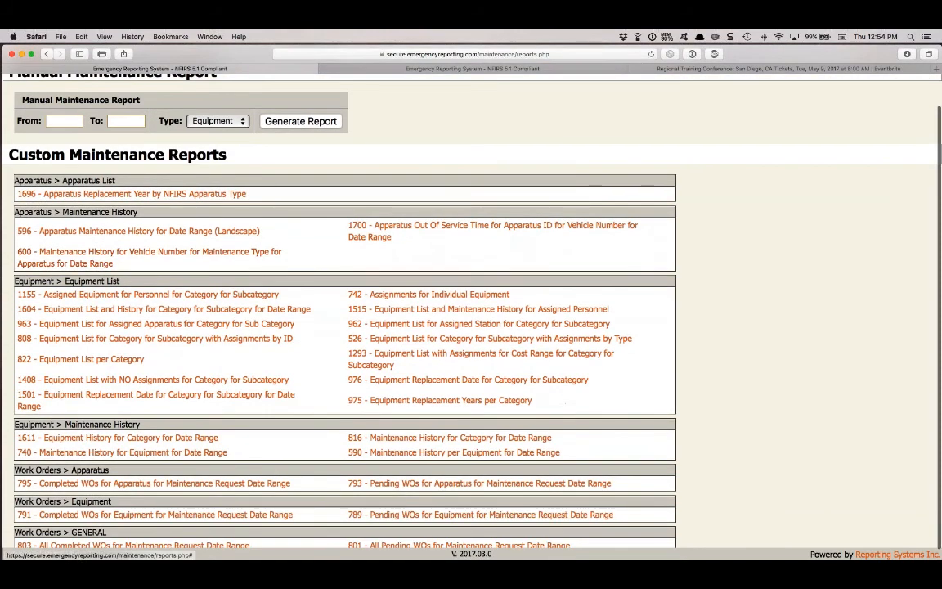
pyautogui.scroll(-1, 425, 311)
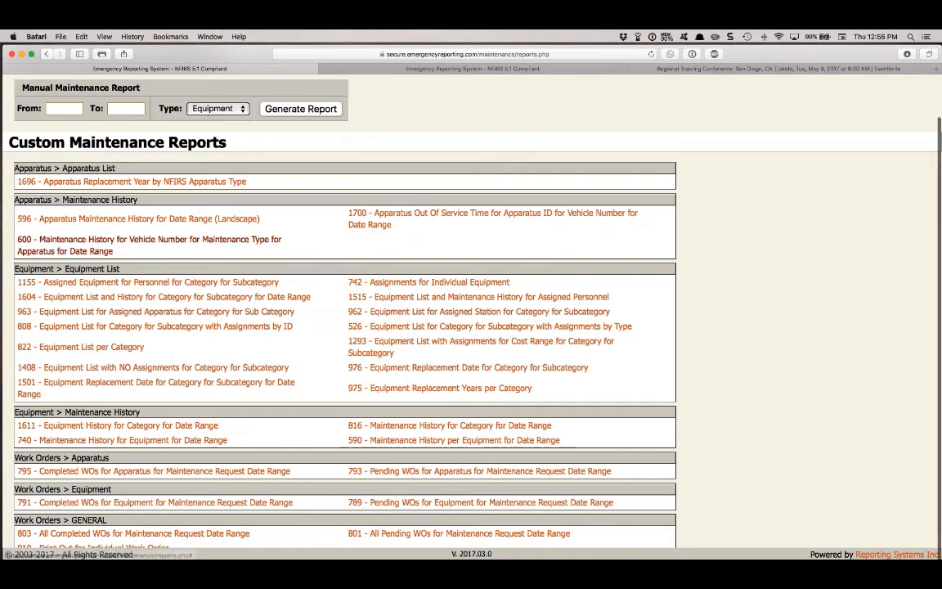
pyautogui.scroll(1, 296, 273)
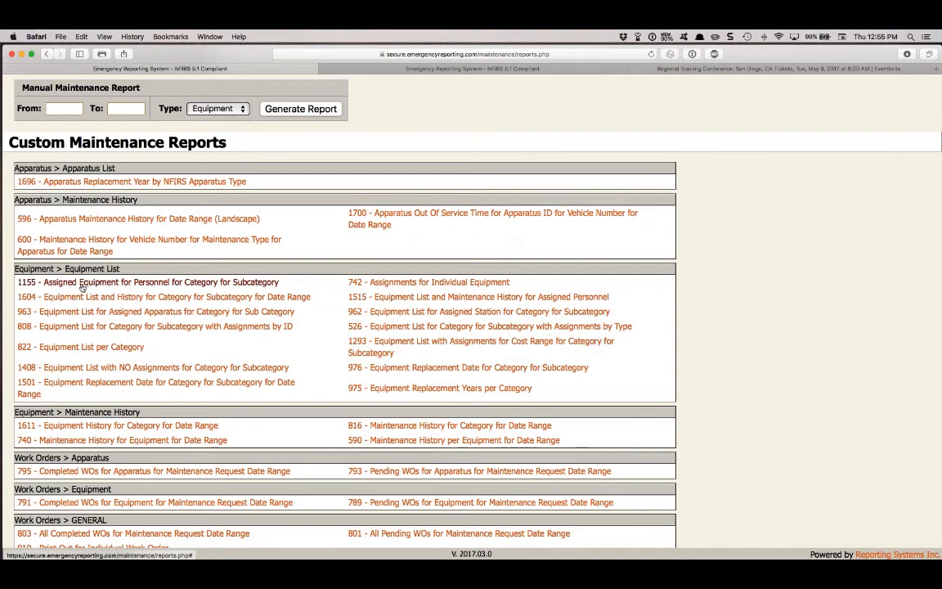
pyautogui.click(82, 285)
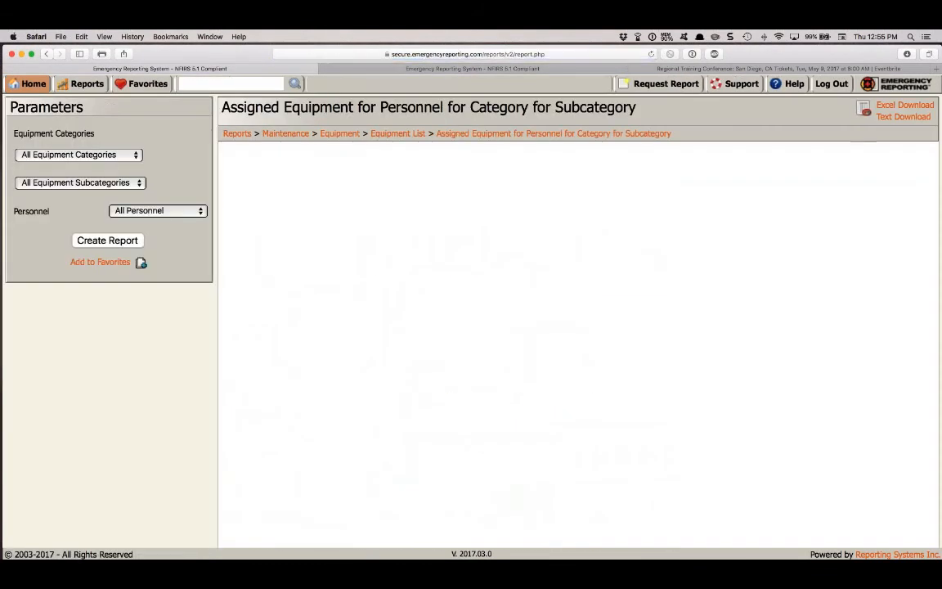
pyautogui.click(141, 211)
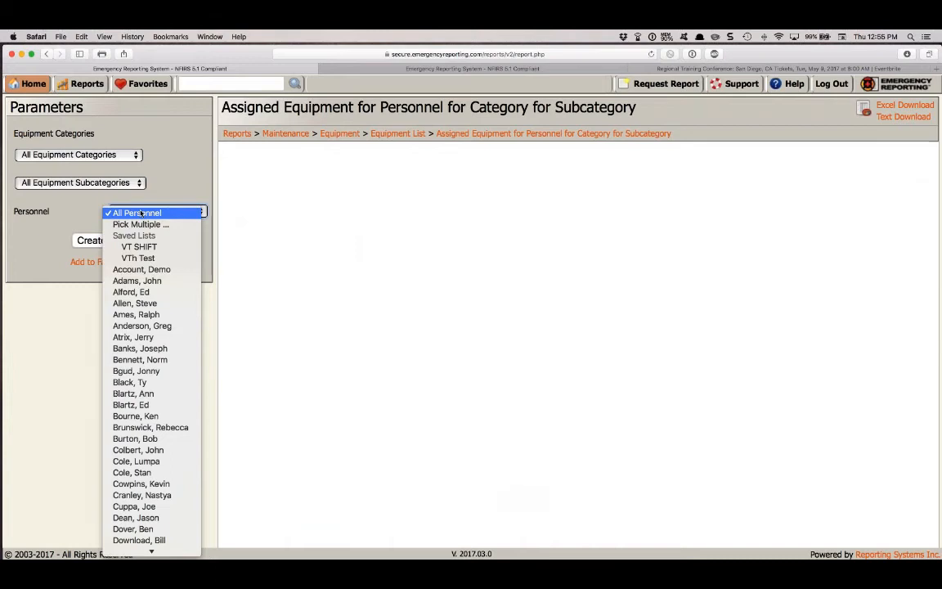
pyautogui.click(131, 280)
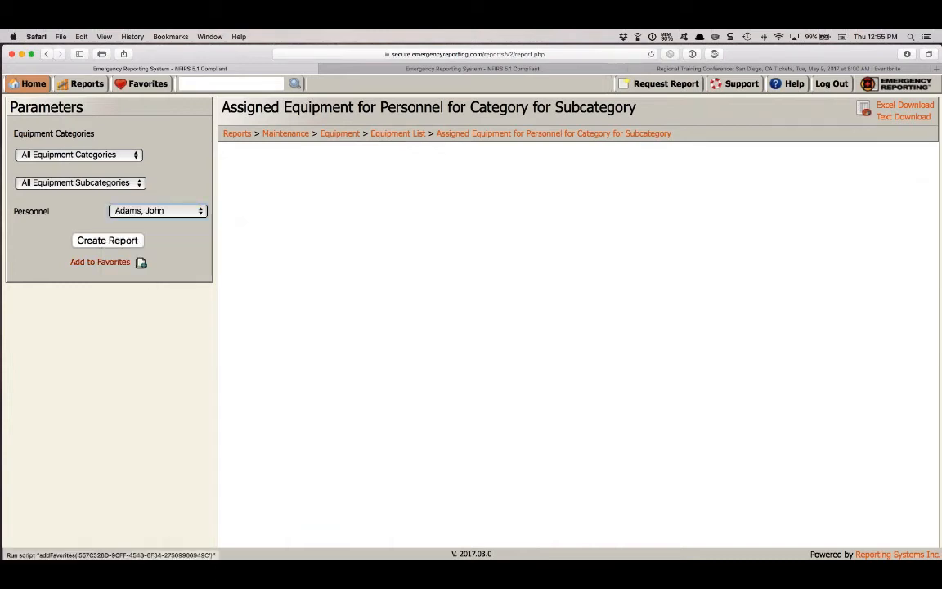
pyautogui.click(118, 242)
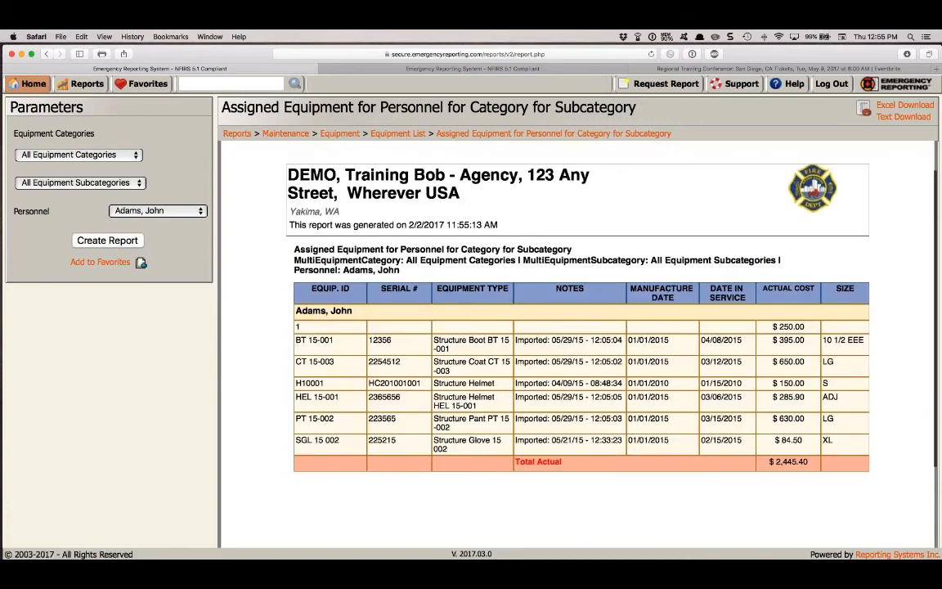
# - Review the equipment items and costs assigned to the selected member, and return to the maintenance reports list
pyautogui.scroll(-1, 576, 344)
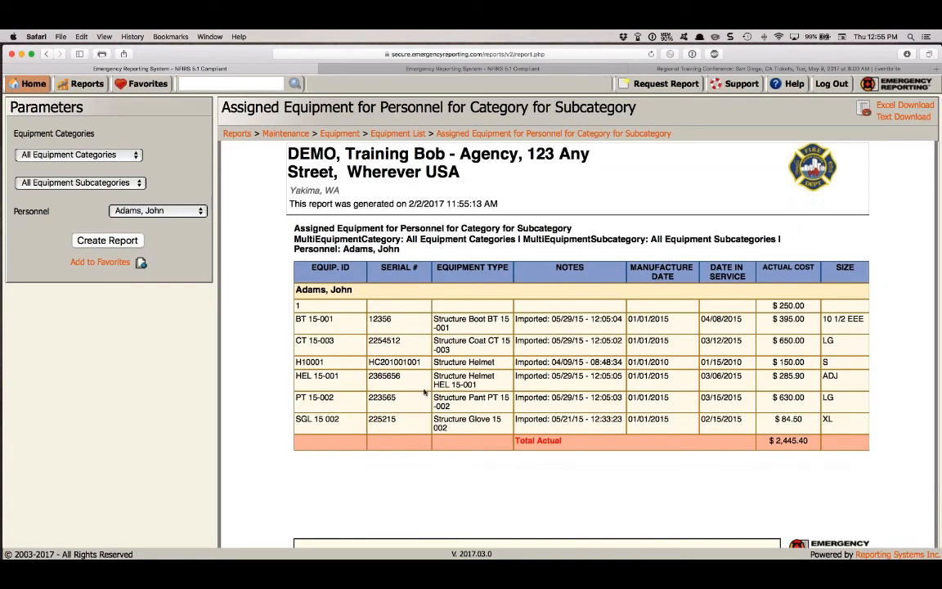
pyautogui.scroll(-1, 425, 392)
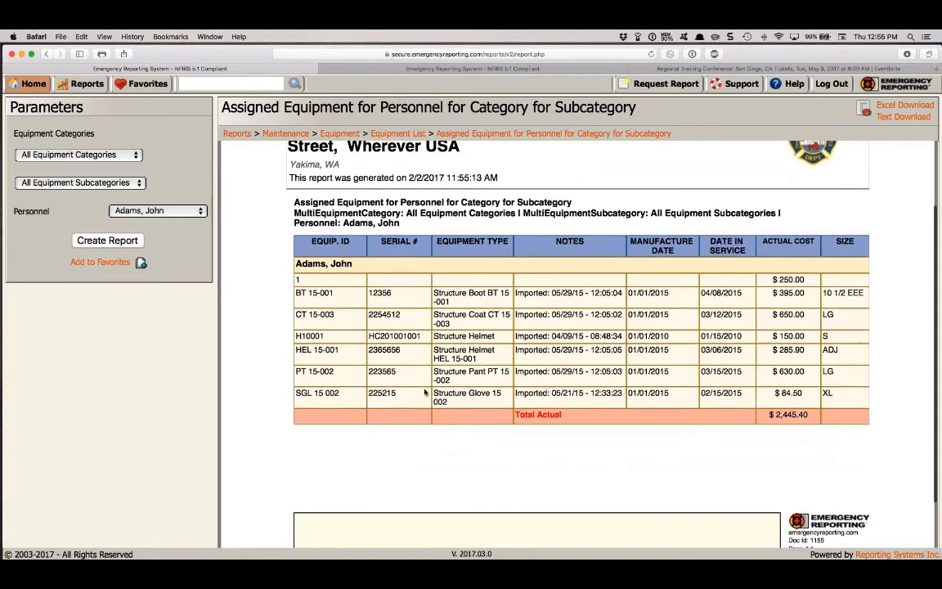
pyautogui.scroll(-1, 424, 392)
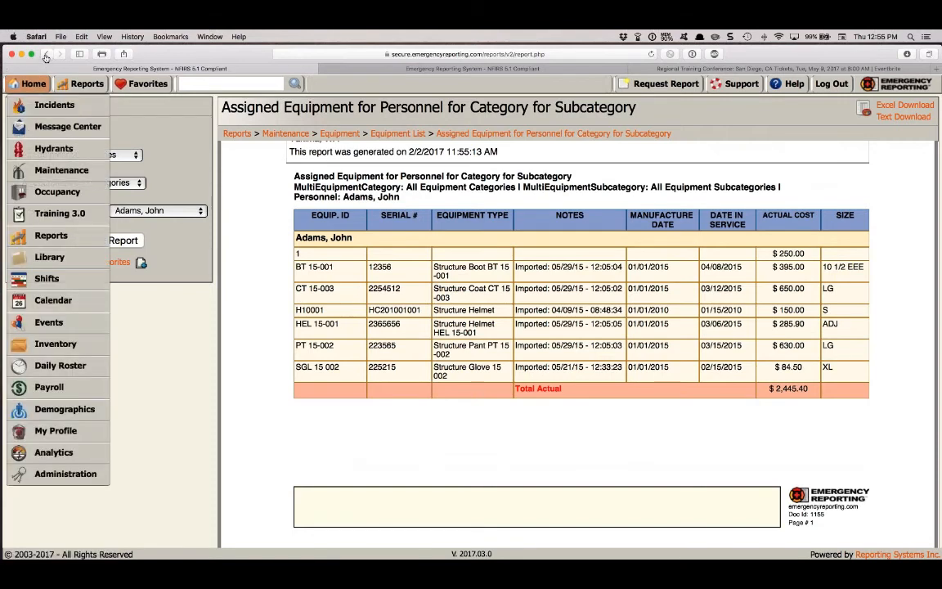
pyautogui.click(107, 239)
pyautogui.press('super+bracketleft')
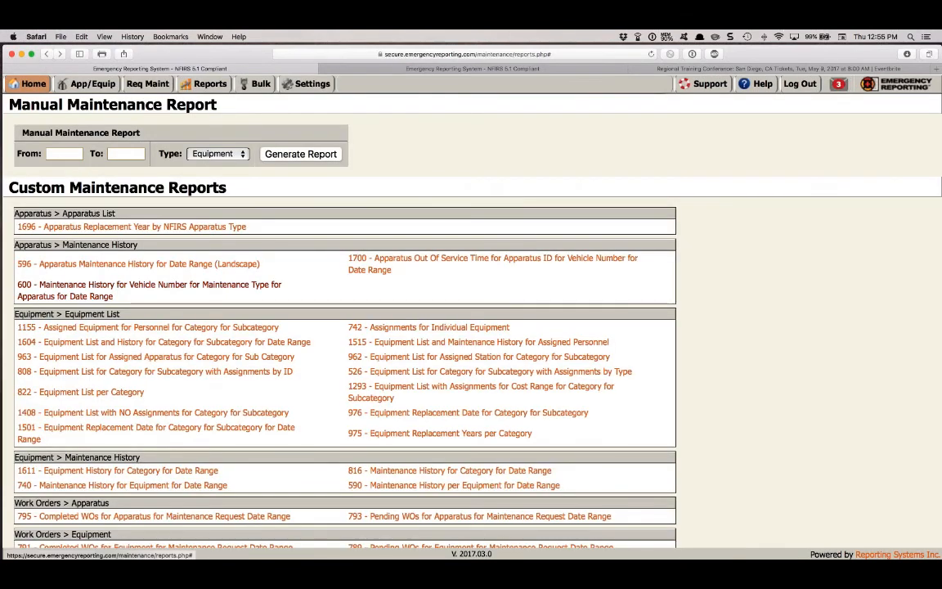
# - Create report 1611, Equipment History for Category for Date Range, for category SCBA \ CYLINDER and year 2017
pyautogui.scroll(-1, 471, 327)
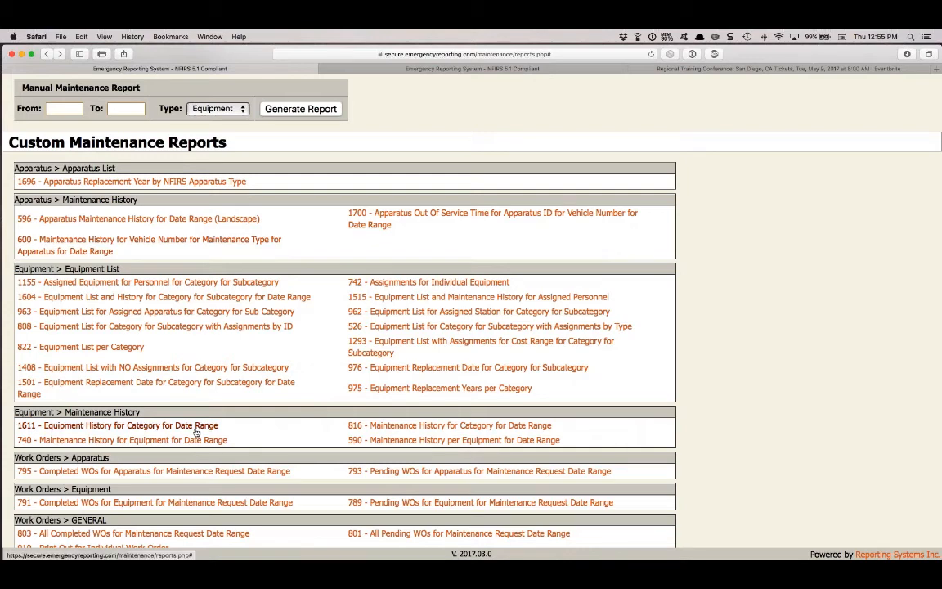
pyautogui.click(152, 426)
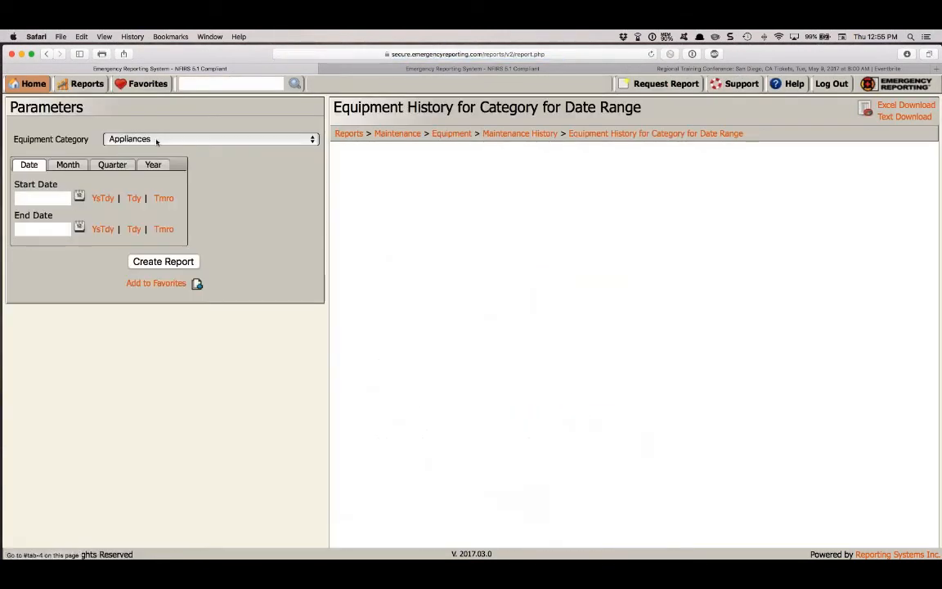
pyautogui.click(156, 141)
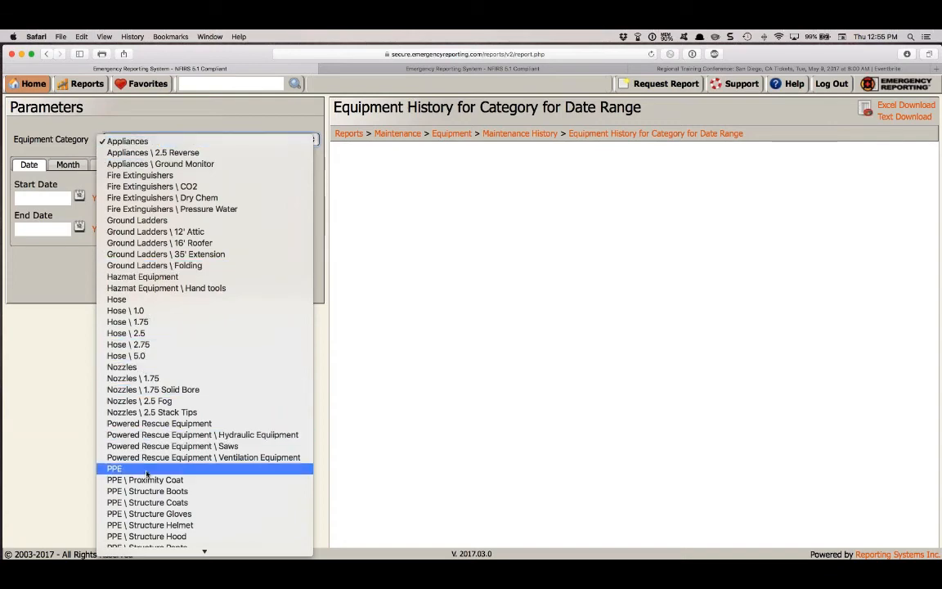
pyautogui.scroll(-6, 147, 475)
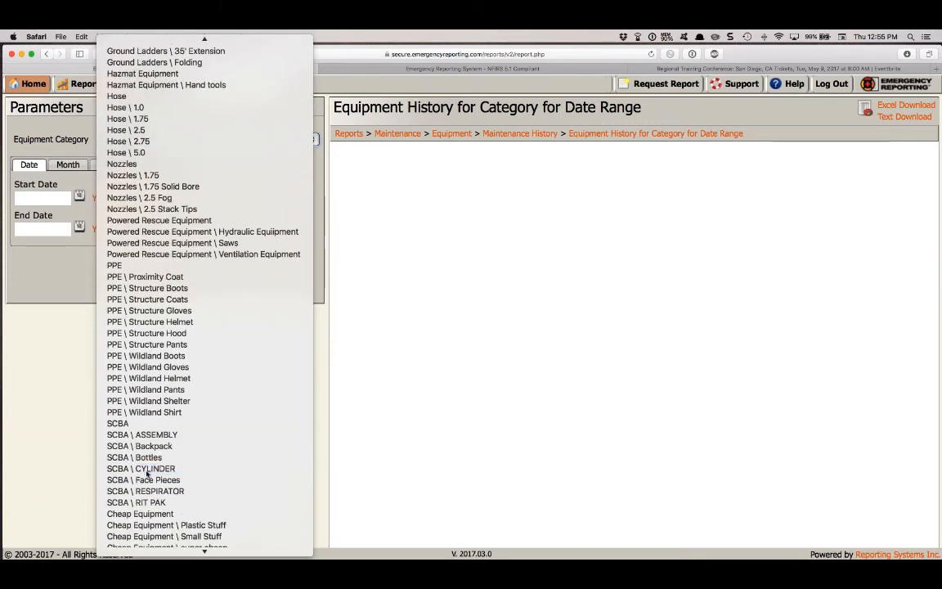
pyautogui.click(147, 470)
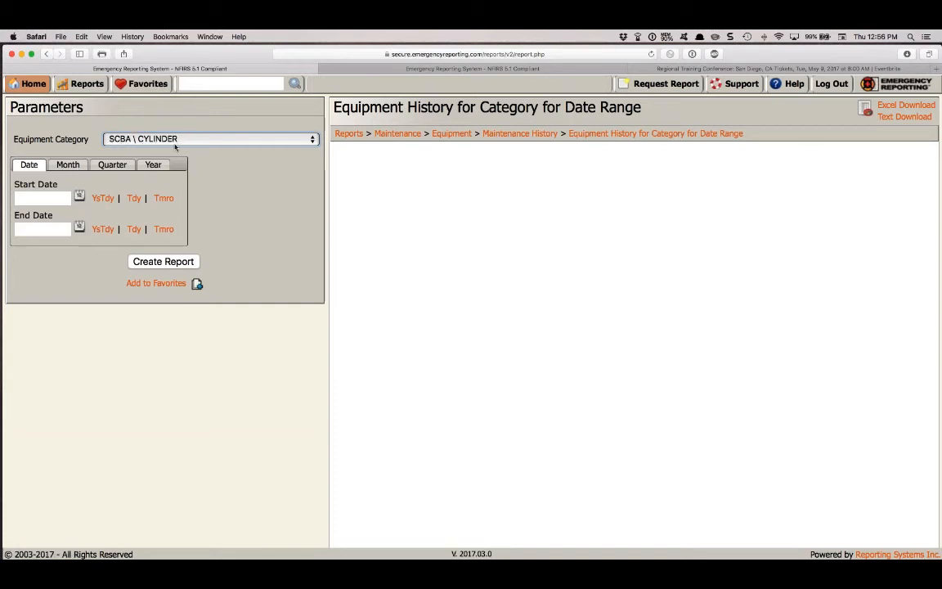
pyautogui.click(153, 164)
pyautogui.click(178, 219)
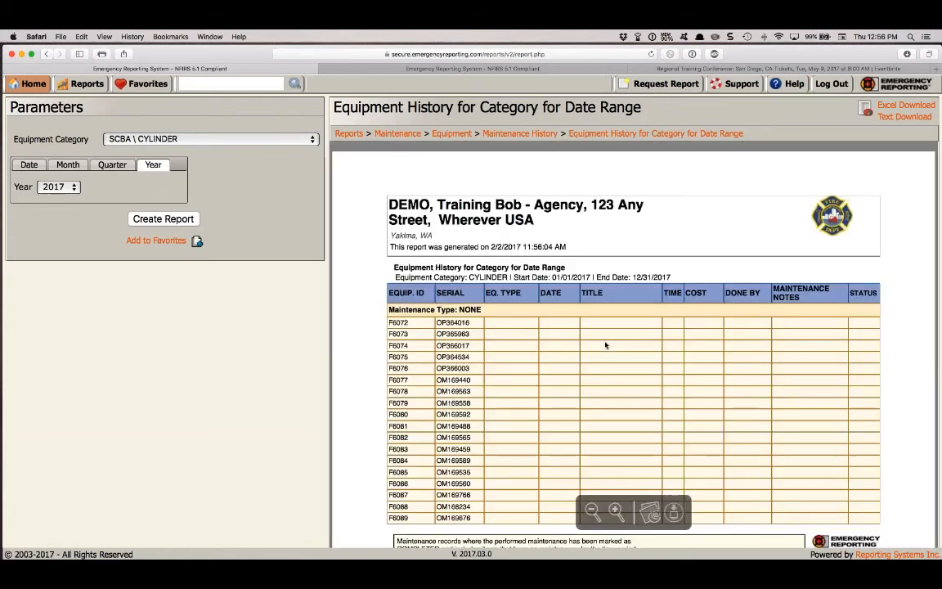
# - Review the SCBA cylinder history report through its last page, and return to the Maintenance module
pyautogui.scroll(-8, 606, 345)
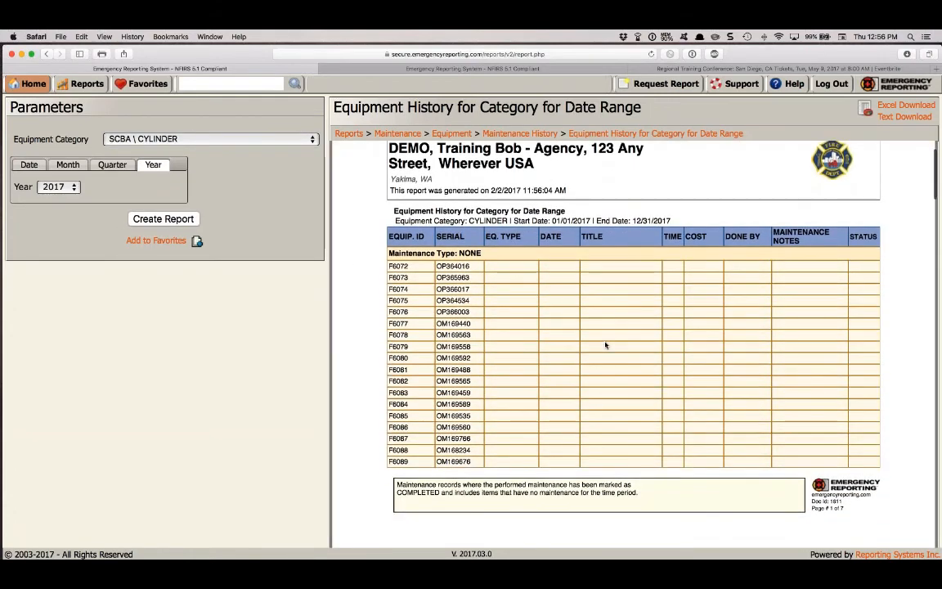
pyautogui.scroll(-15, 605, 345)
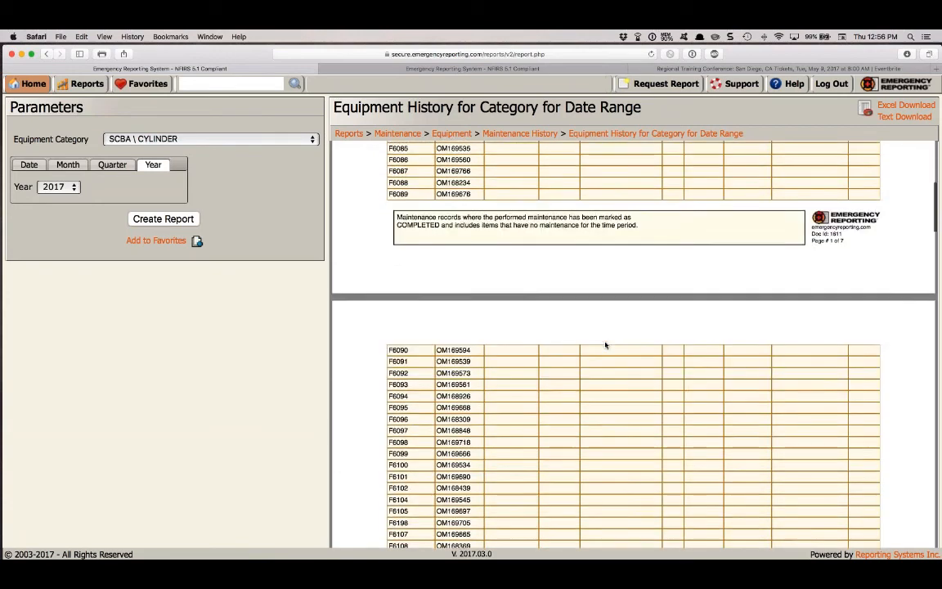
pyautogui.scroll(-15, 605, 345)
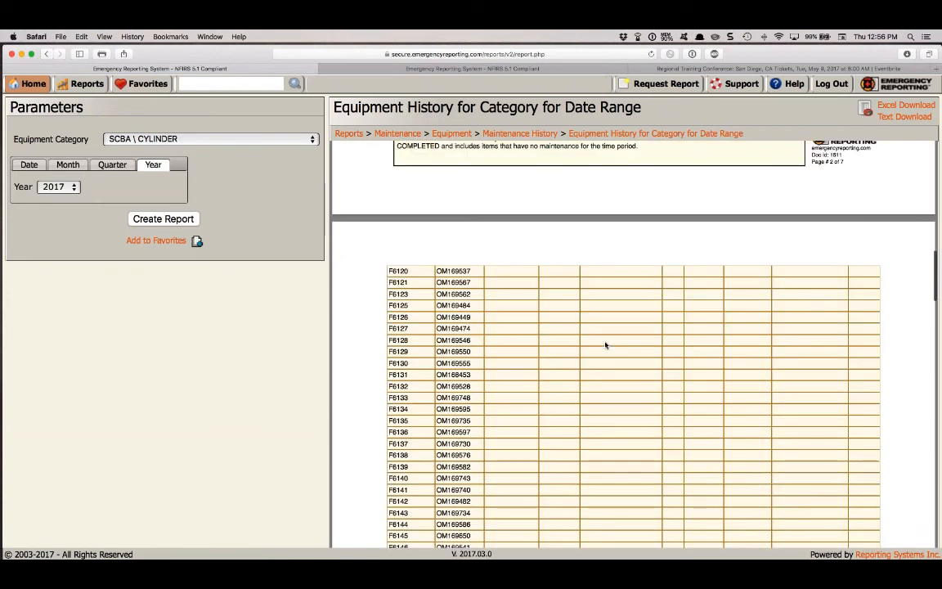
pyautogui.scroll(-15, 606, 345)
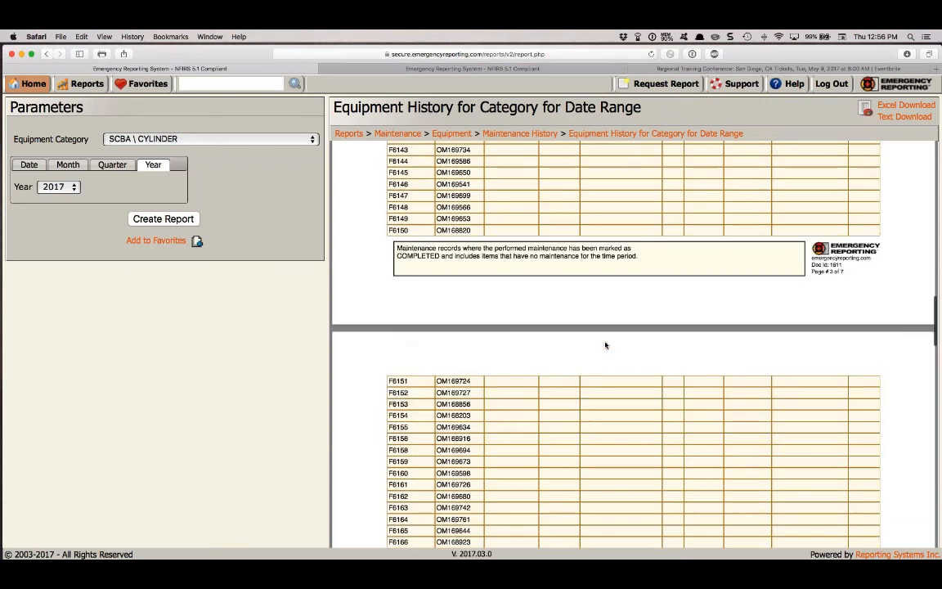
pyautogui.scroll(-20, 606, 345)
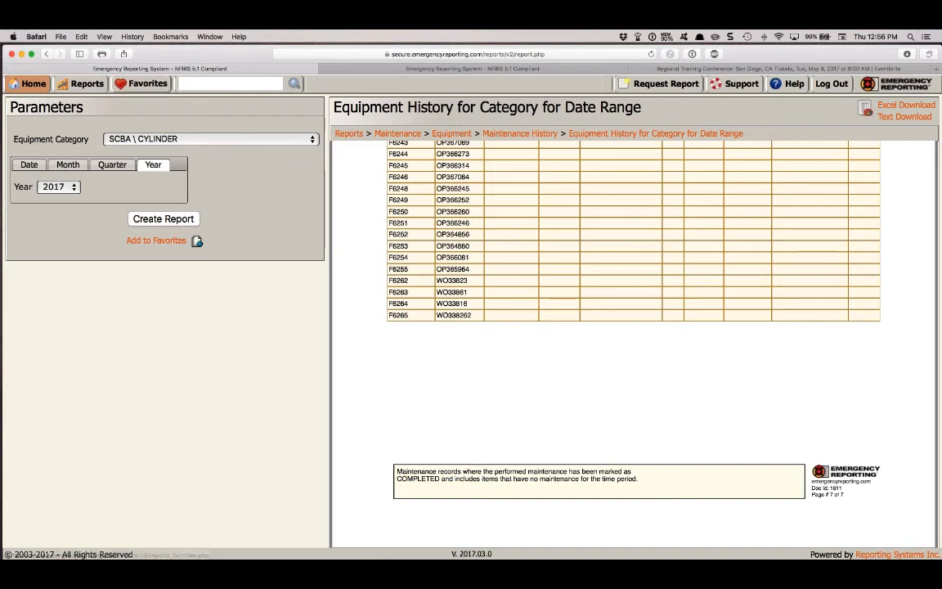
pyautogui.moveTo(33, 83)
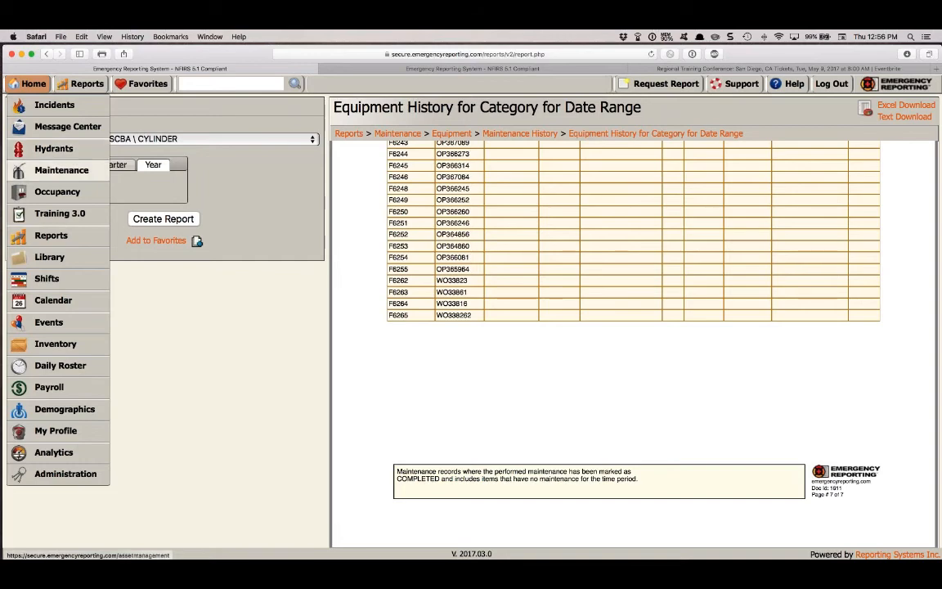
pyautogui.click(71, 170)
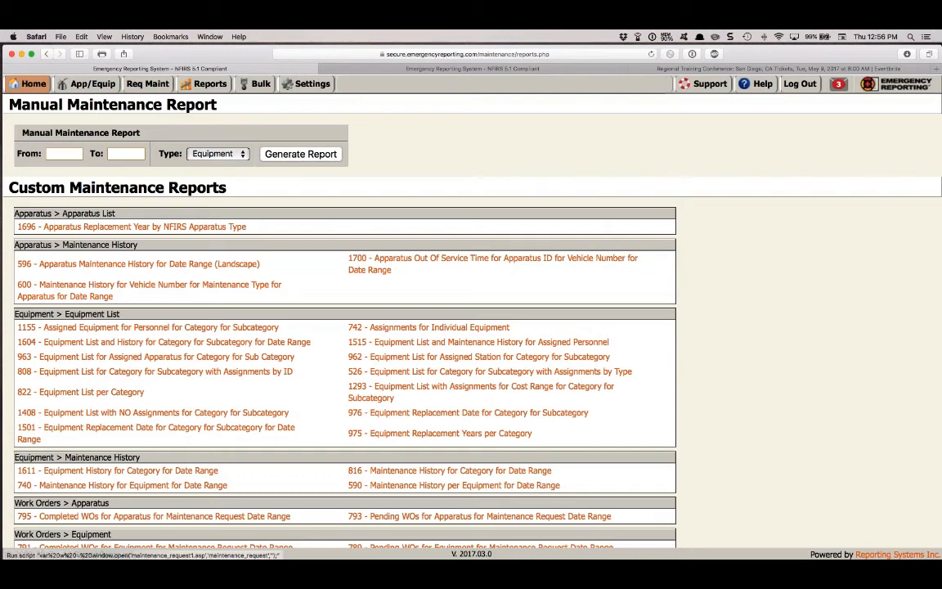
# - Switch to the new version of the equipment list and expand the ASSEMBLY subcategory under SCBA
pyautogui.click(92, 85)
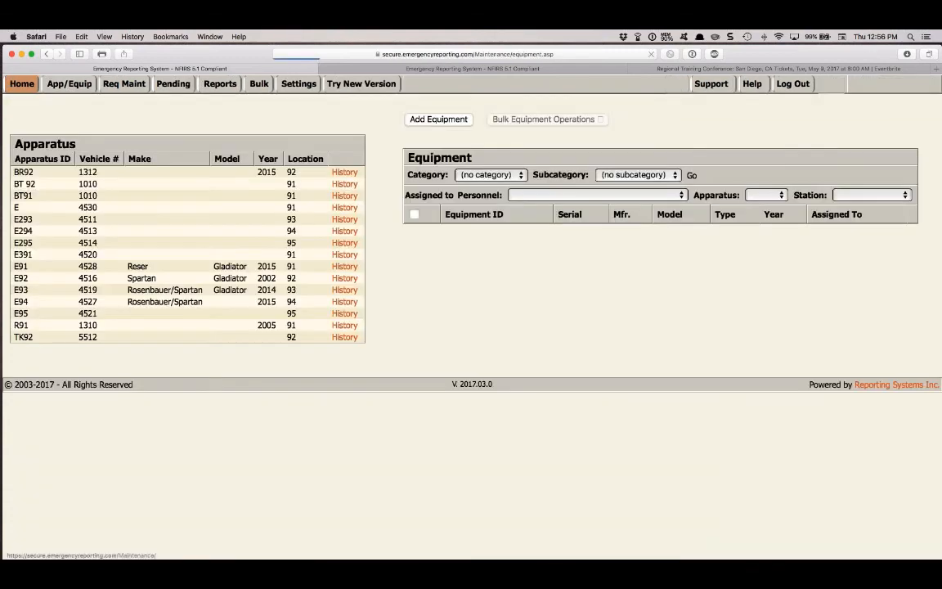
pyautogui.click(437, 86)
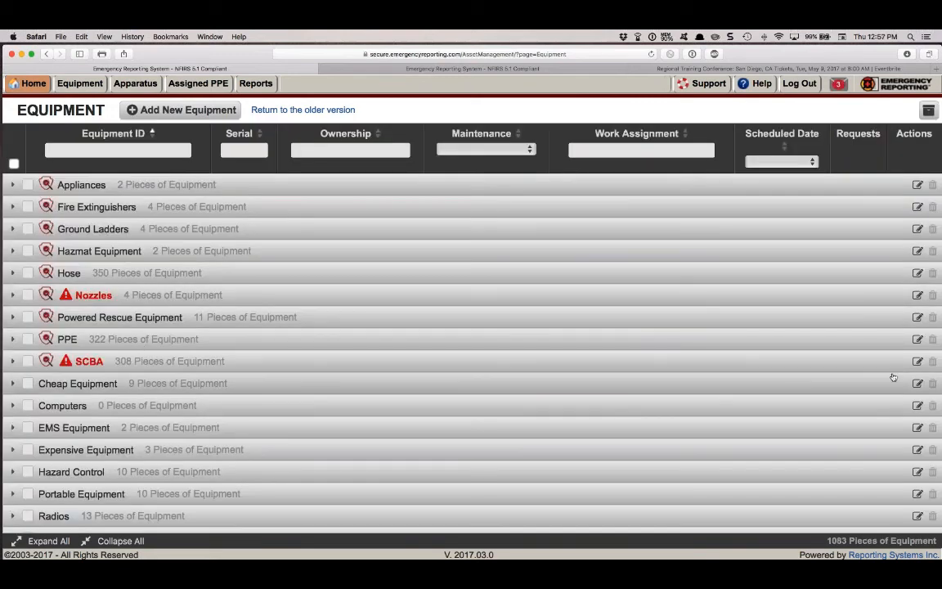
pyautogui.click(13, 363)
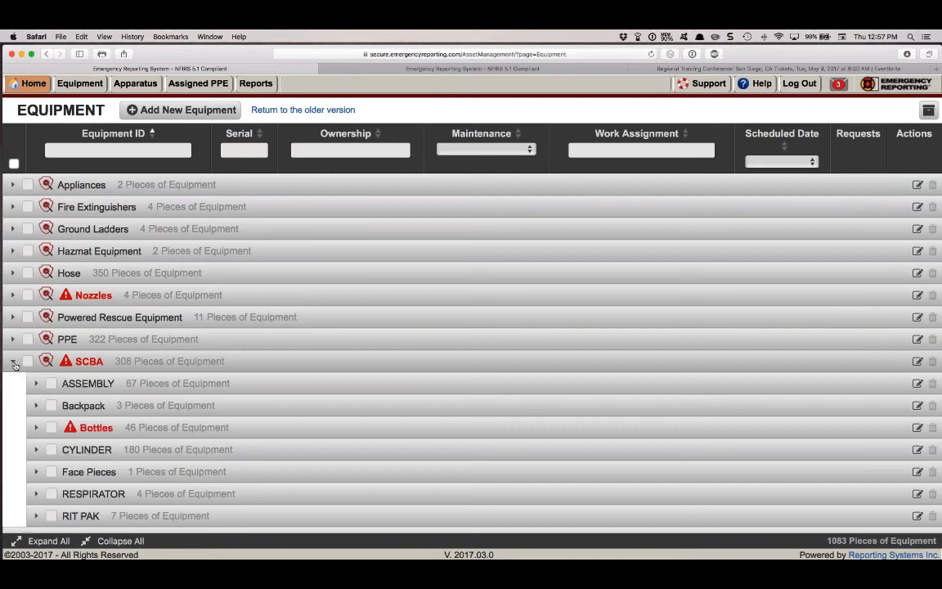
pyautogui.click(38, 383)
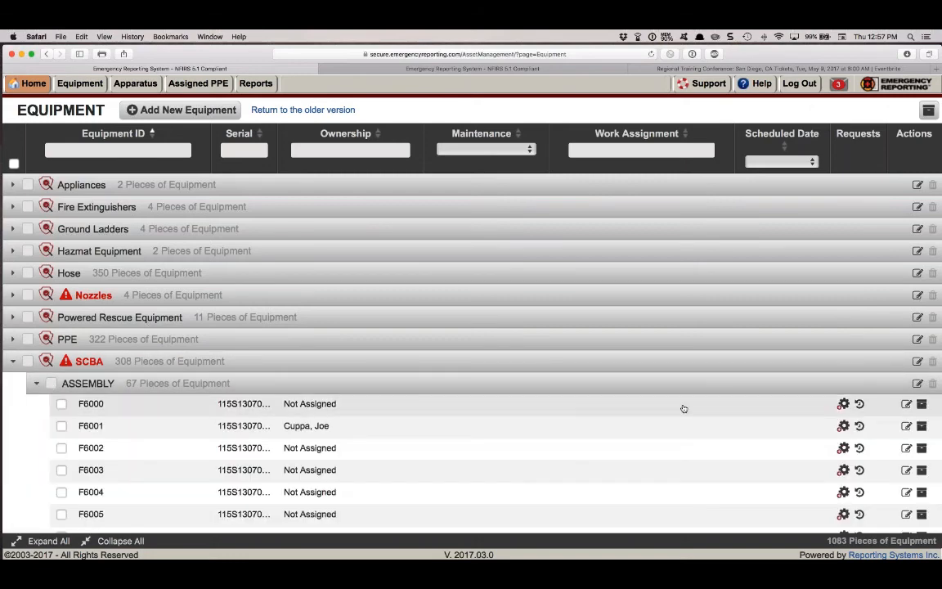
# - Open SCBA assembly F6000 for editing, review its cost, replacement date and ownership fields, and close it without saving
pyautogui.click(907, 404)
pyautogui.scroll(-10, 480, 317)
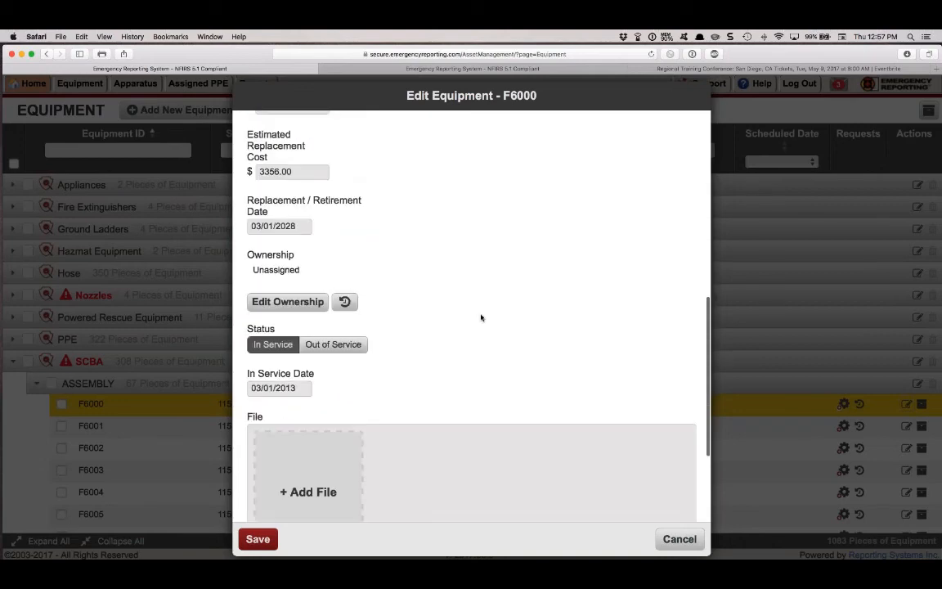
pyautogui.scroll(5, 480, 317)
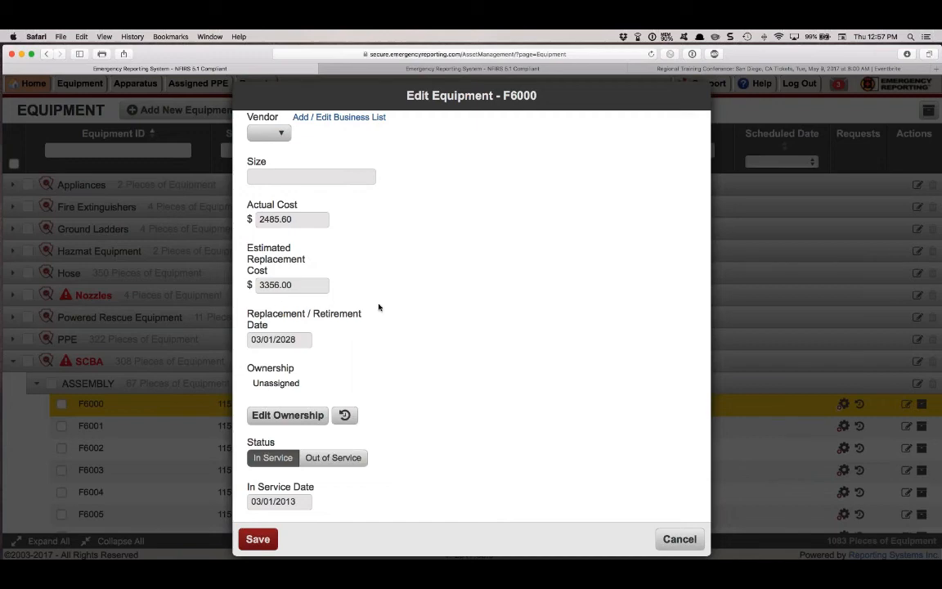
pyautogui.click(674, 537)
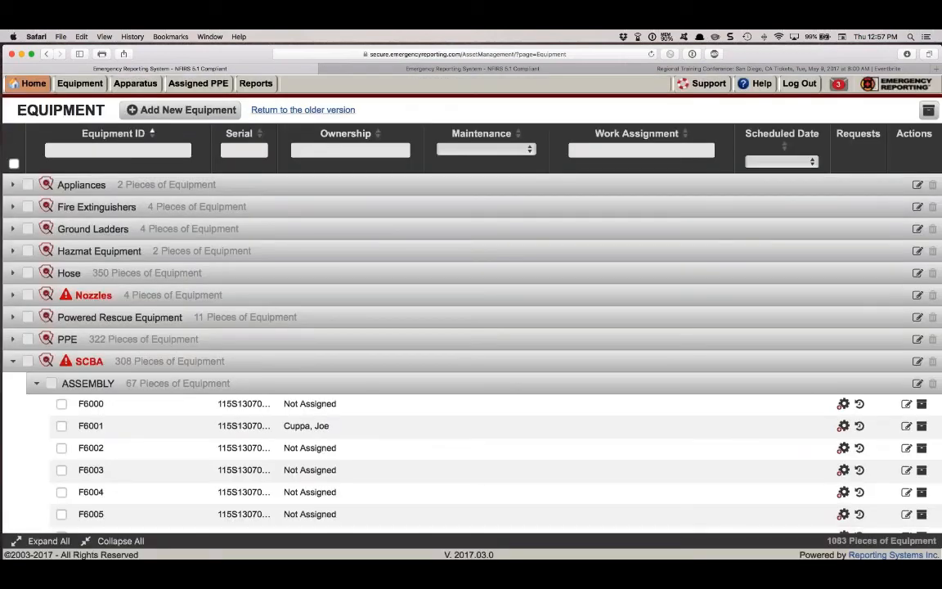
# - Reload the apparatus list and open apparatus TK92 from the Truck or aerial group for editing
pyautogui.click(157, 82)
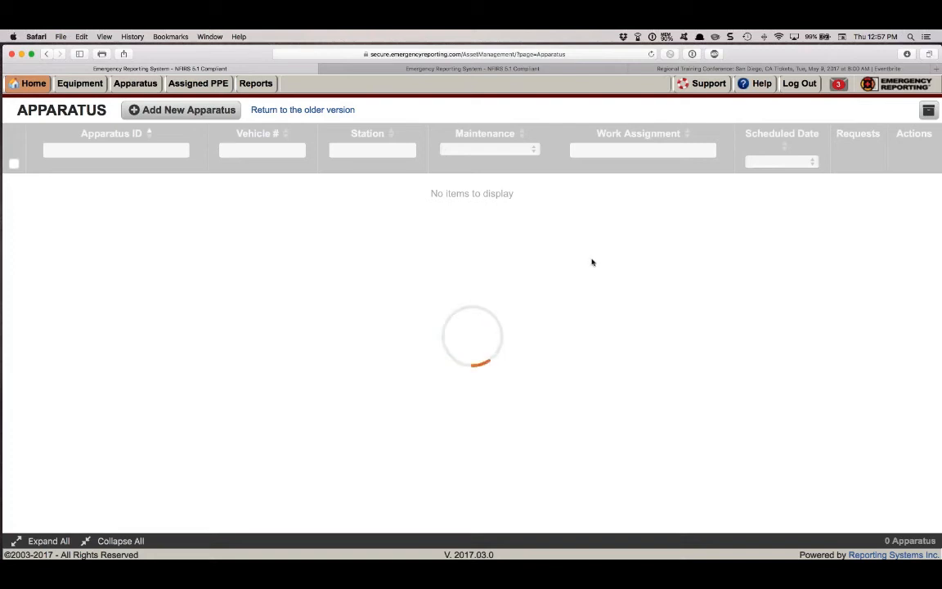
pyautogui.click(649, 57)
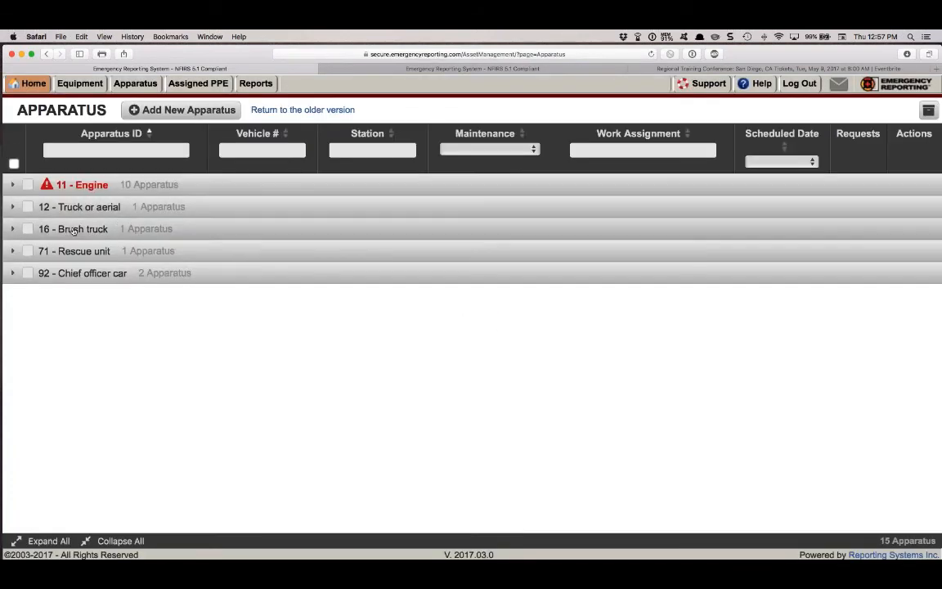
pyautogui.click(13, 206)
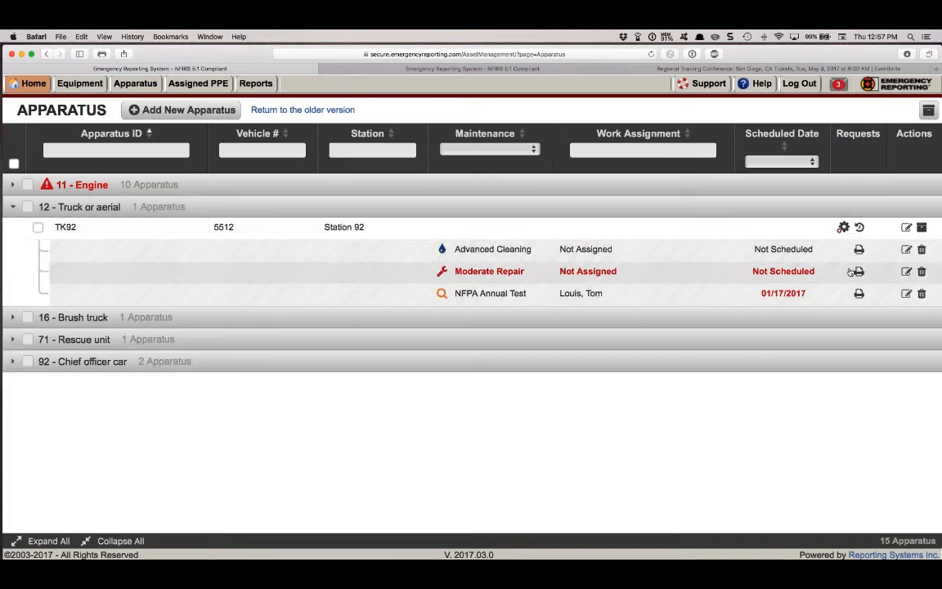
pyautogui.click(905, 228)
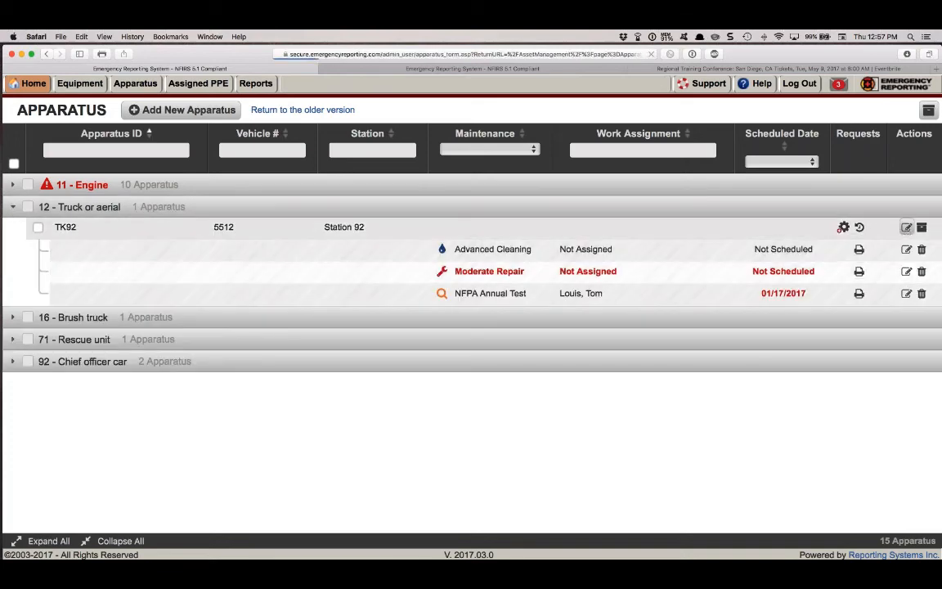
# - Review TK92's initial cost, in-service date and expected replacement year fields, and return to the apparatus list without saving
pyautogui.scroll(-5, 181, 311)
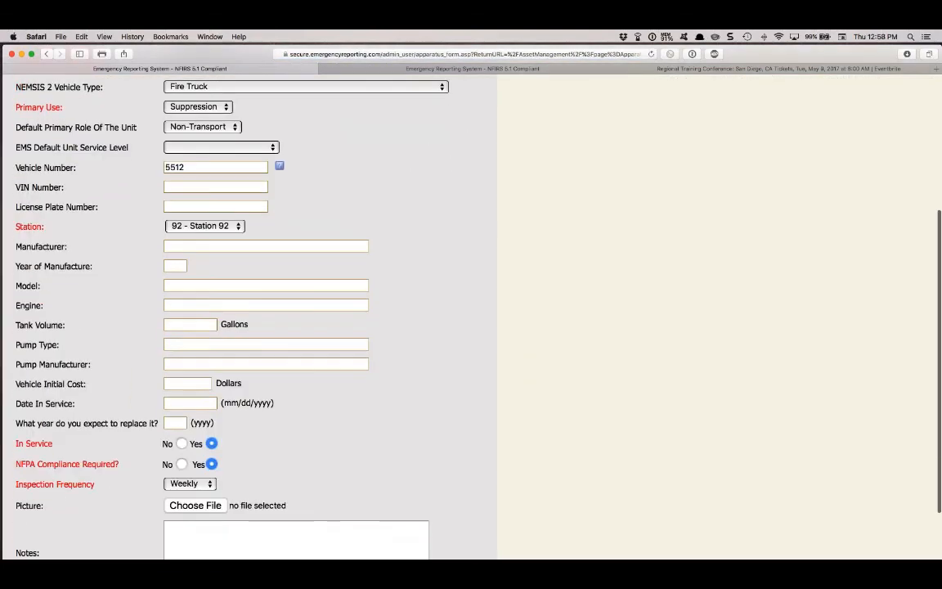
pyautogui.scroll(-3, 72, 265)
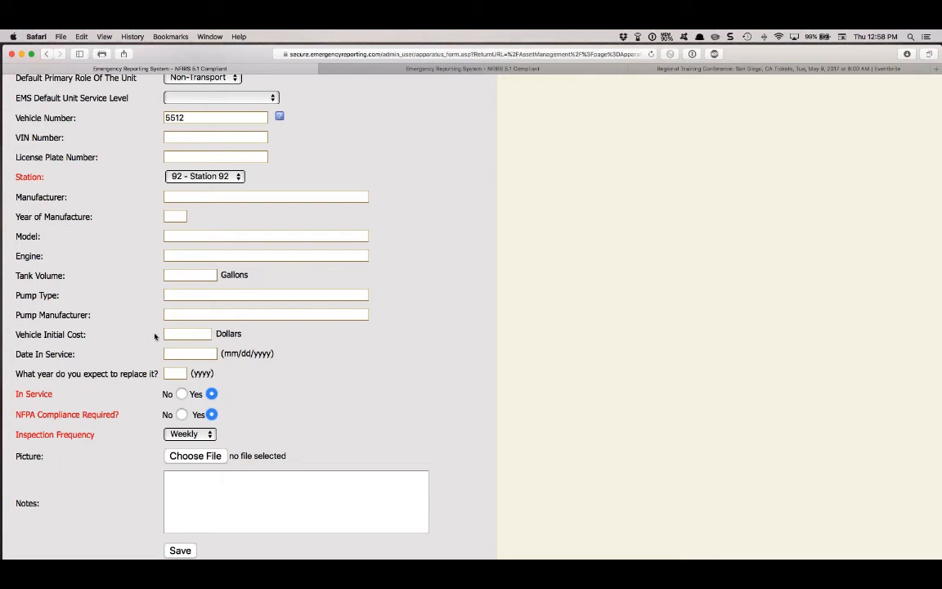
pyautogui.scroll(8, 154, 336)
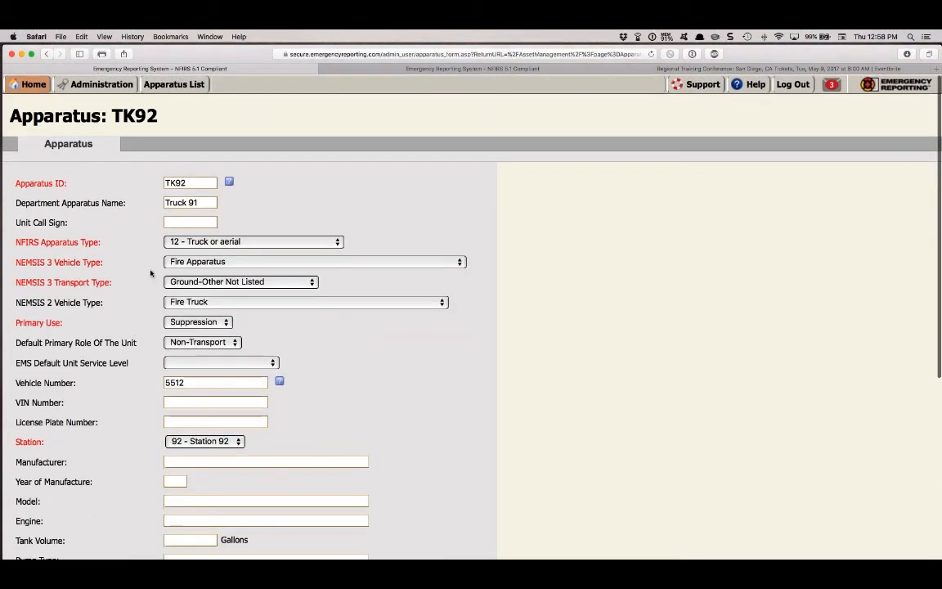
pyautogui.moveTo(32, 84)
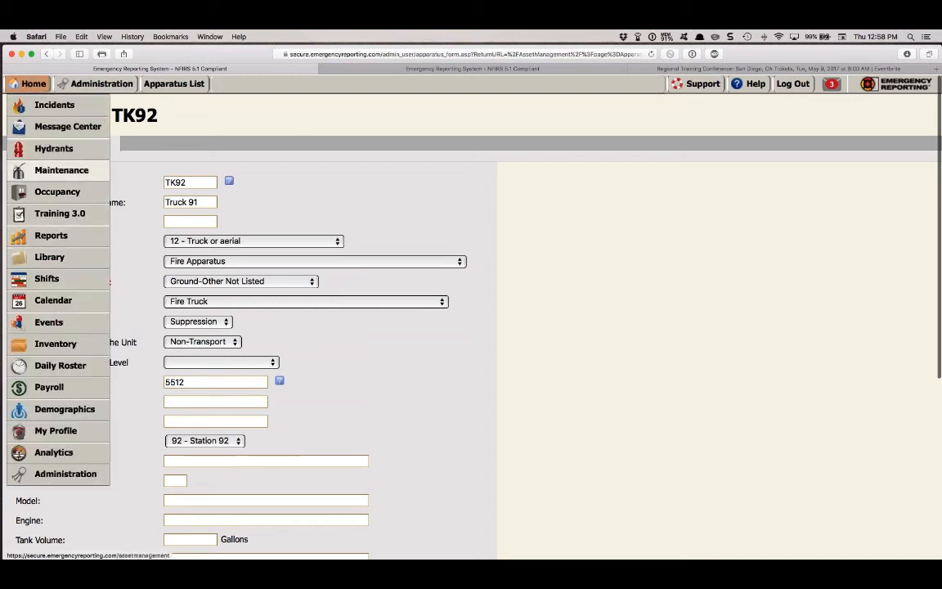
pyautogui.click(53, 164)
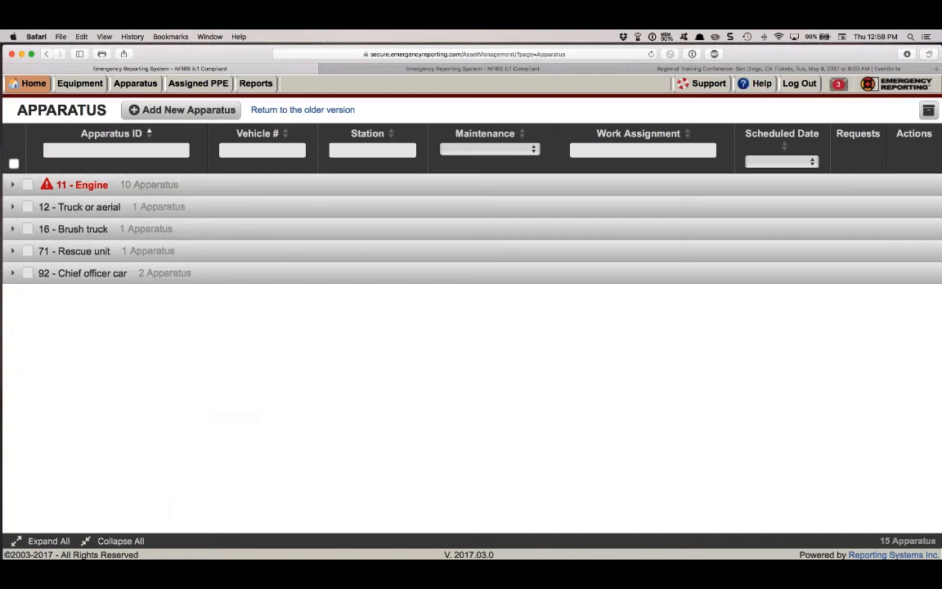
# - Go to the home page and show the Daily Log for all stations
pyautogui.click(34, 99)
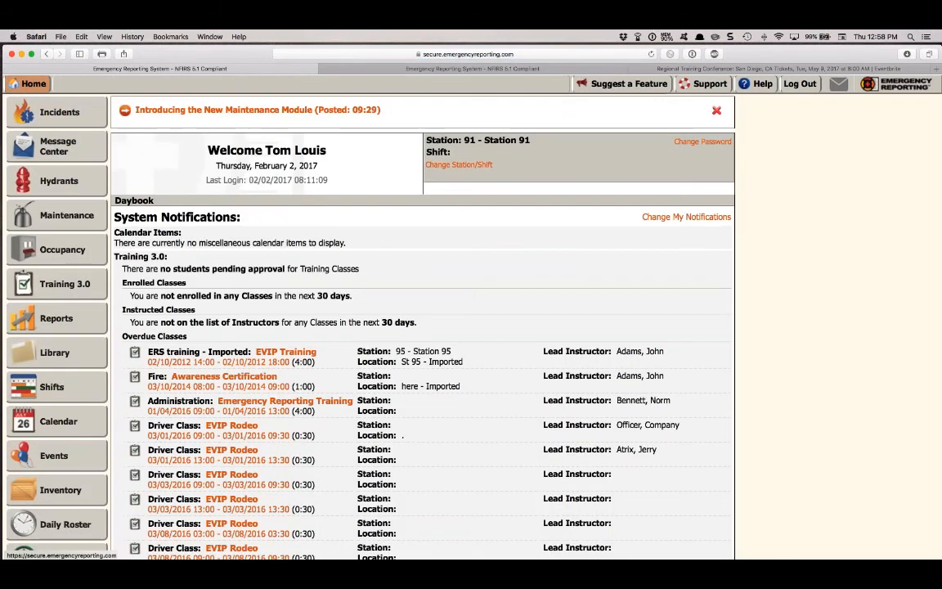
pyautogui.scroll(-5, 425, 286)
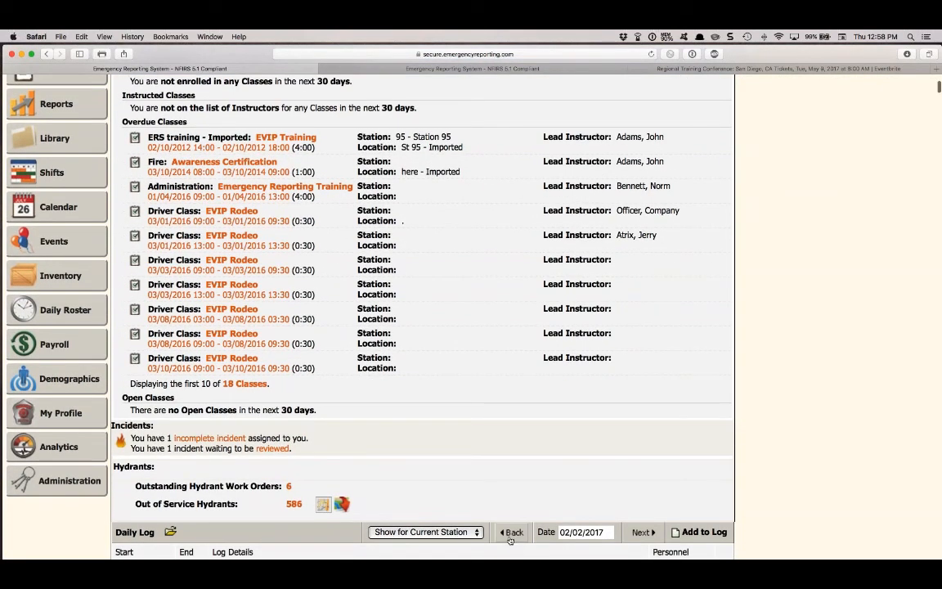
pyautogui.click(470, 532)
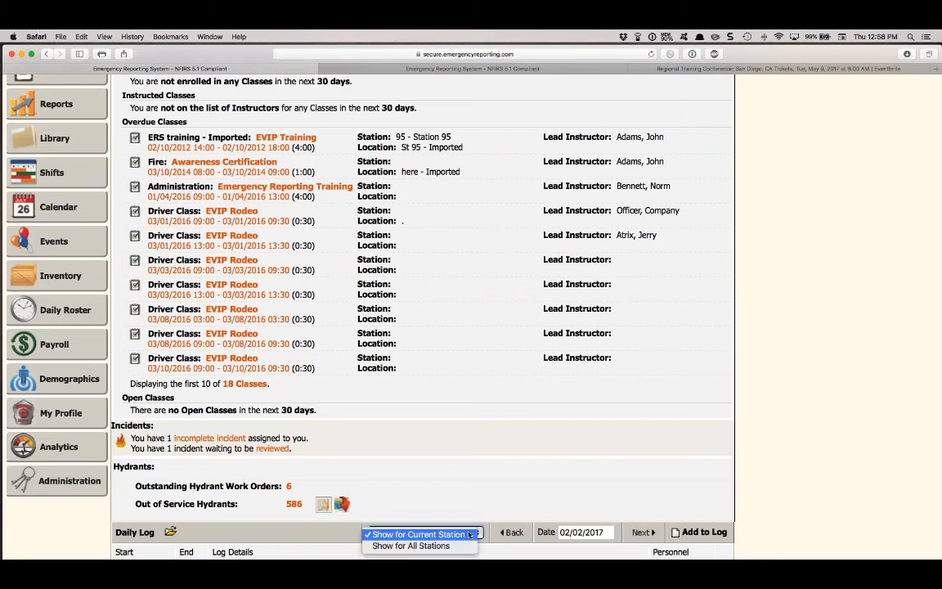
pyautogui.click(455, 544)
# - Review the completed maintenance entries in the Daily Log for 02/02/2017
pyautogui.scroll(-5, 456, 547)
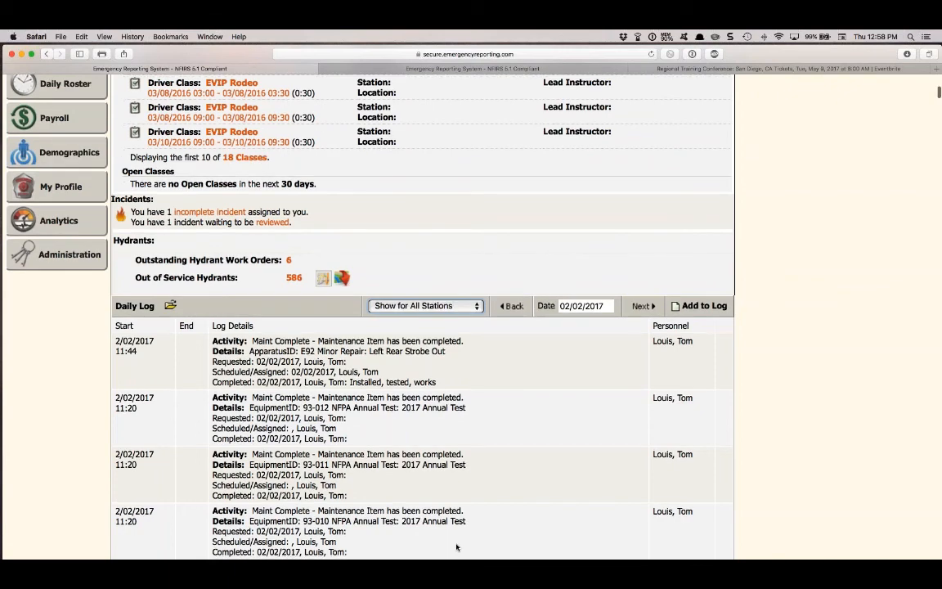
pyautogui.scroll(-3, 456, 546)
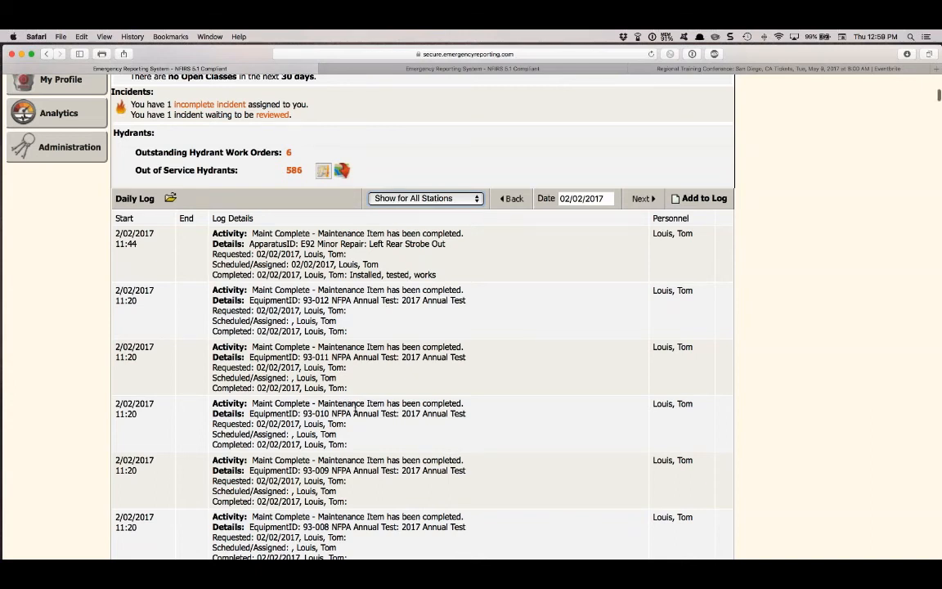
pyautogui.scroll(-1, 355, 406)
pyautogui.scroll(-2, 355, 406)
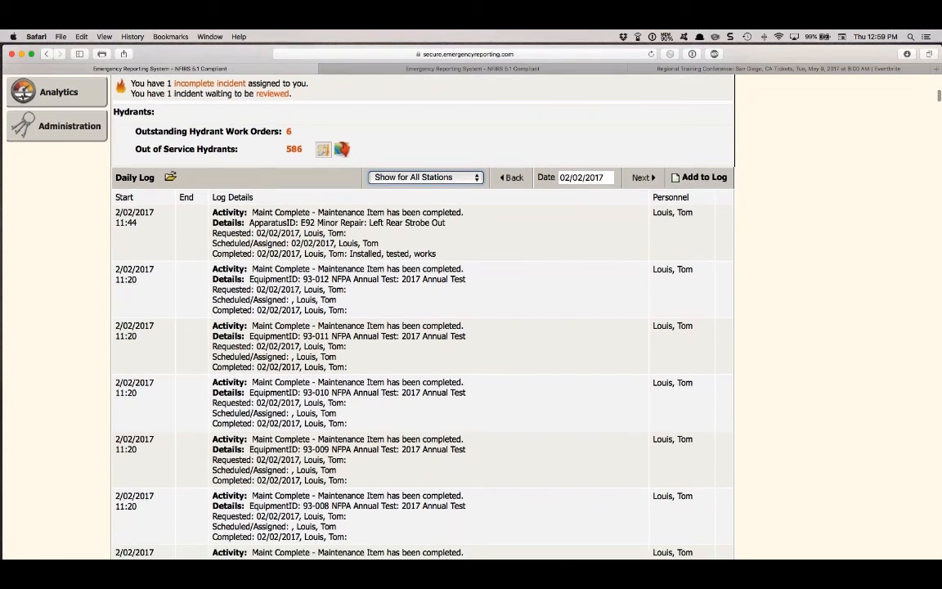
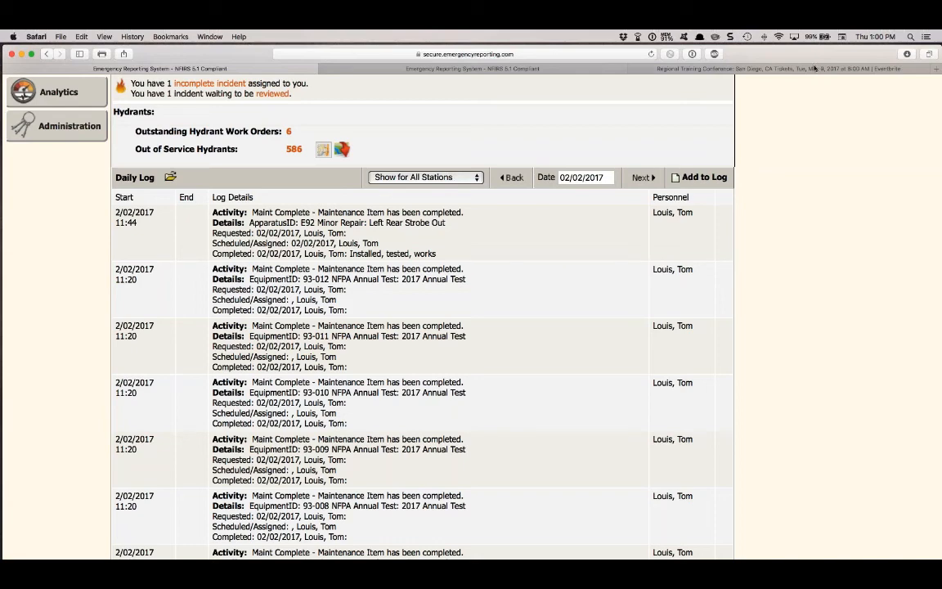
# - Open the support site from the home page and show the knowledge base section on the new Maintenance module
pyautogui.scroll(2, 572, 147)
pyautogui.scroll(10, 583, 157)
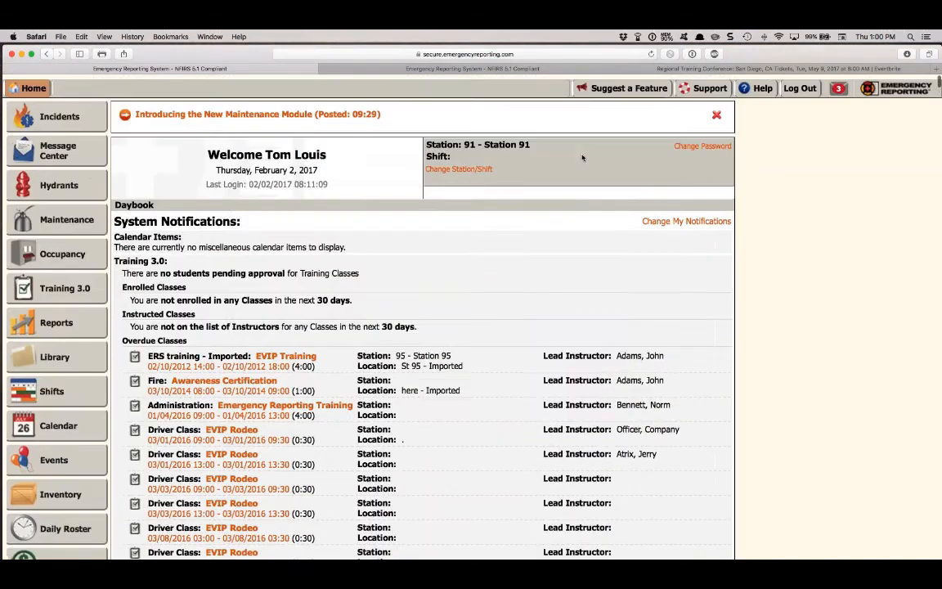
pyautogui.click(705, 84)
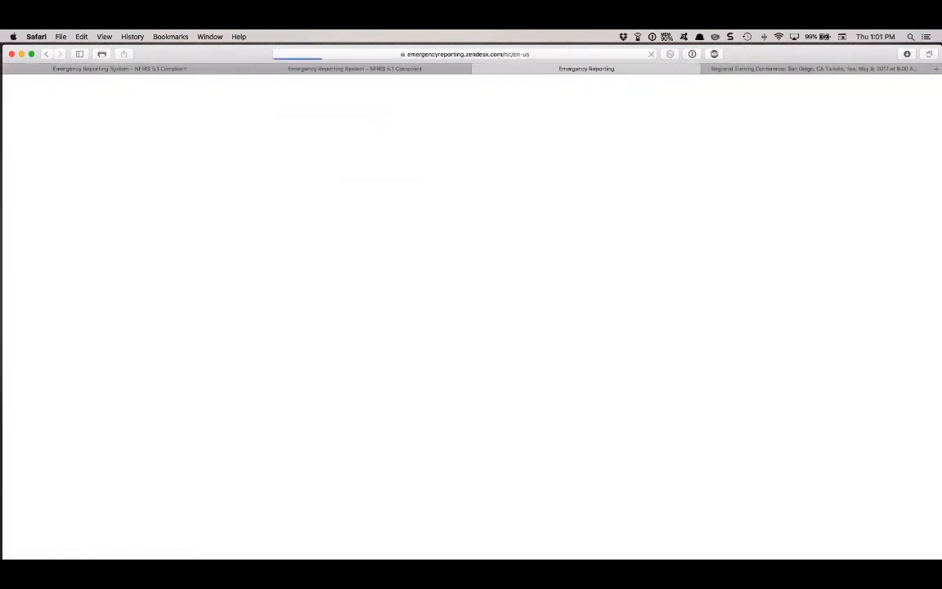
pyautogui.scroll(-5, 576, 195)
pyautogui.scroll(-5, 576, 194)
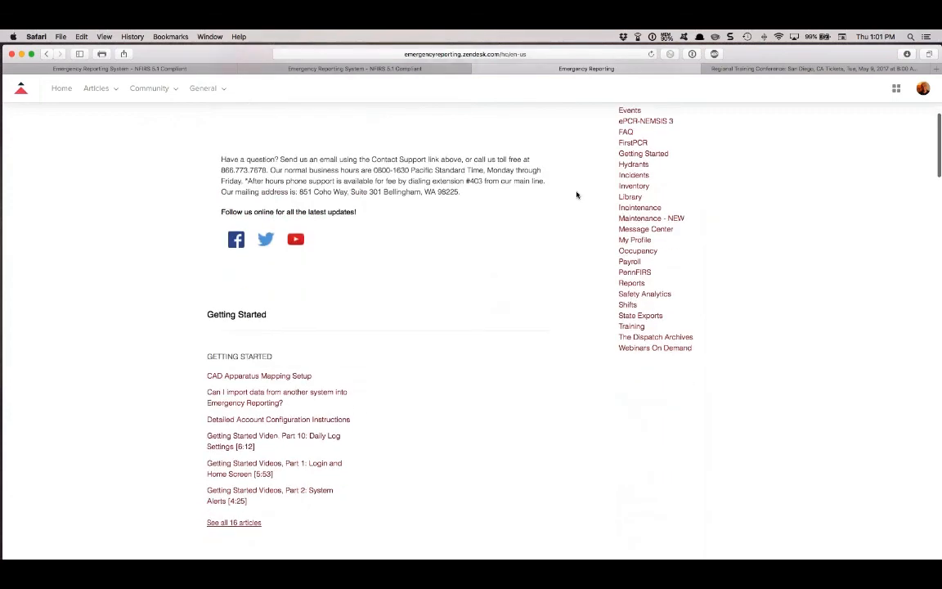
pyautogui.click(629, 193)
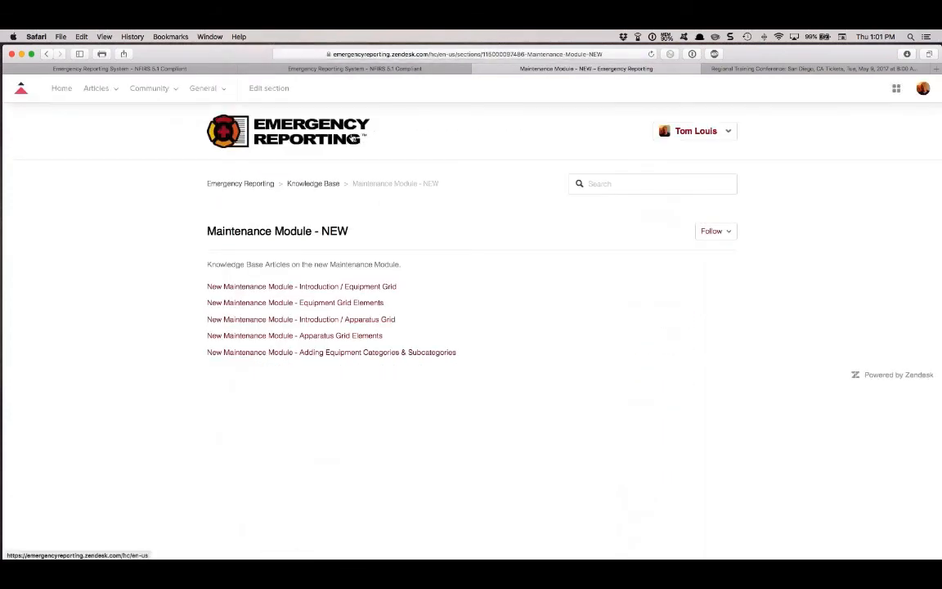
# - Copy the web address of the Maintenance Module - NEW knowledge base page
pyautogui.click(360, 53)
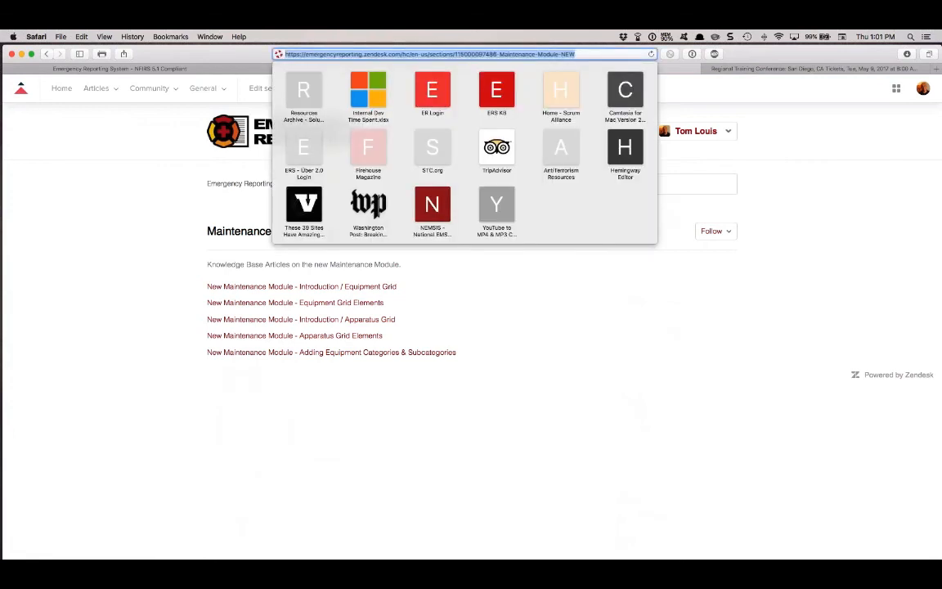
pyautogui.press('super+c')
pyautogui.press('Escape')
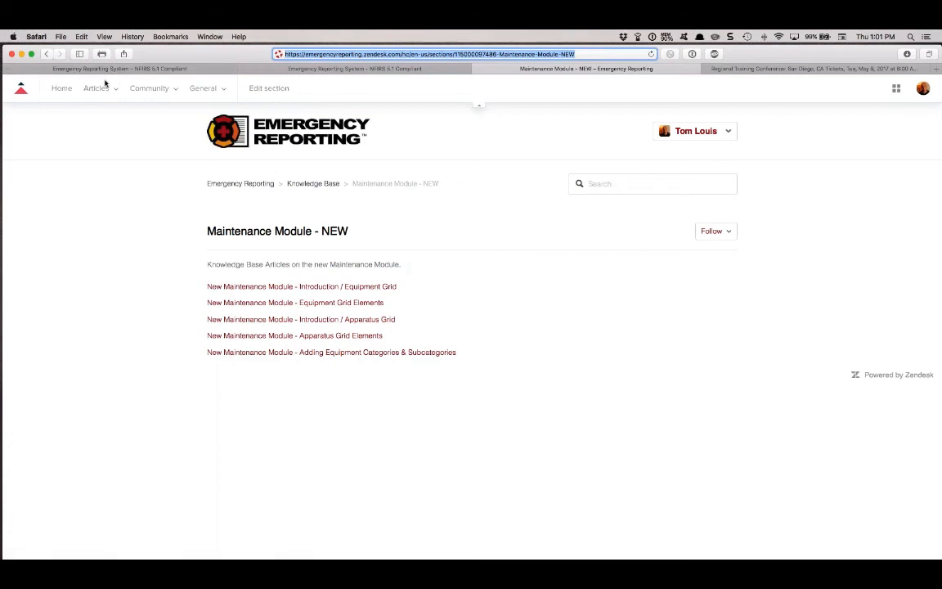
# - Return to the Emergency Reporting home page and open the equipment list in the Maintenance module
pyautogui.click(360, 69)
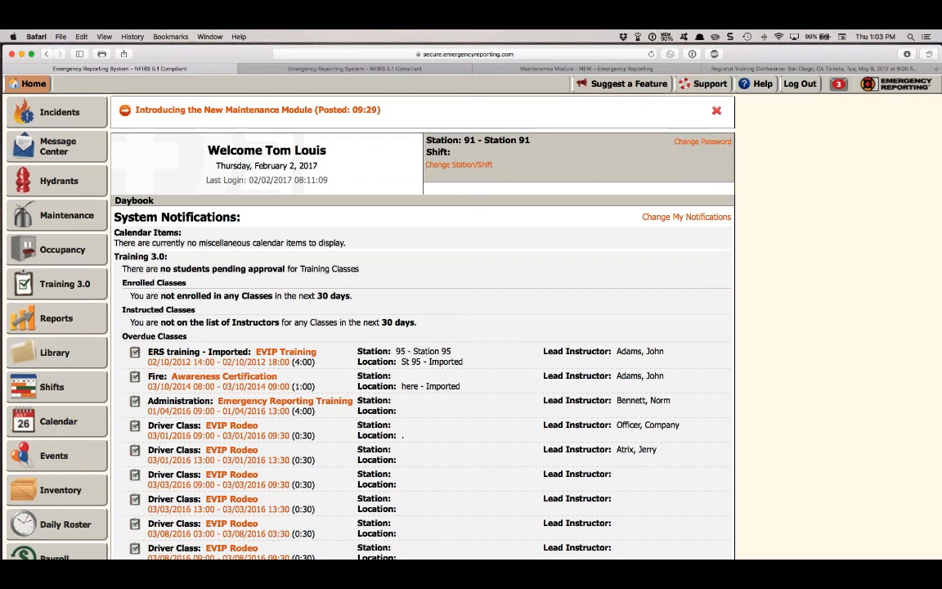
pyautogui.scroll(-1, 49, 123)
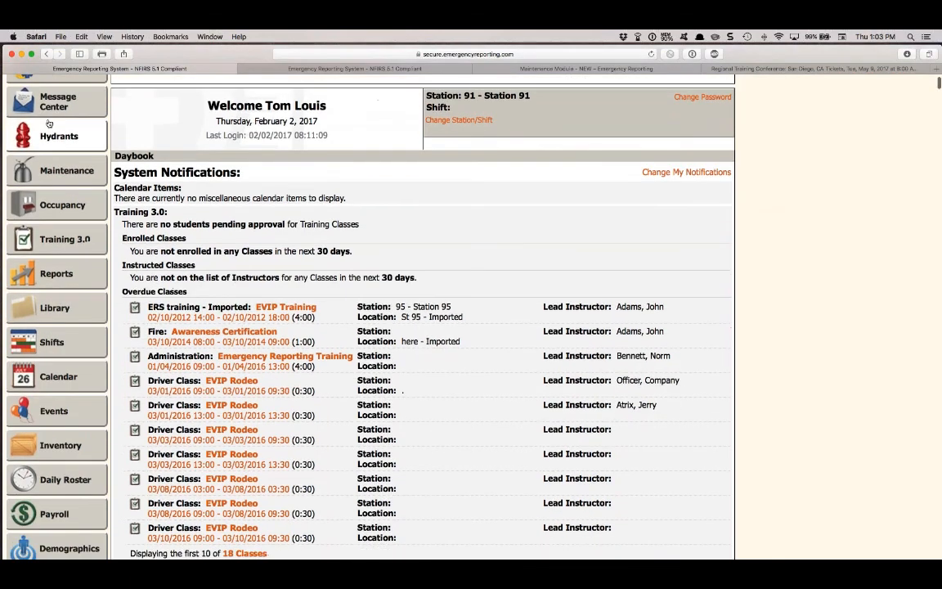
pyautogui.click(51, 168)
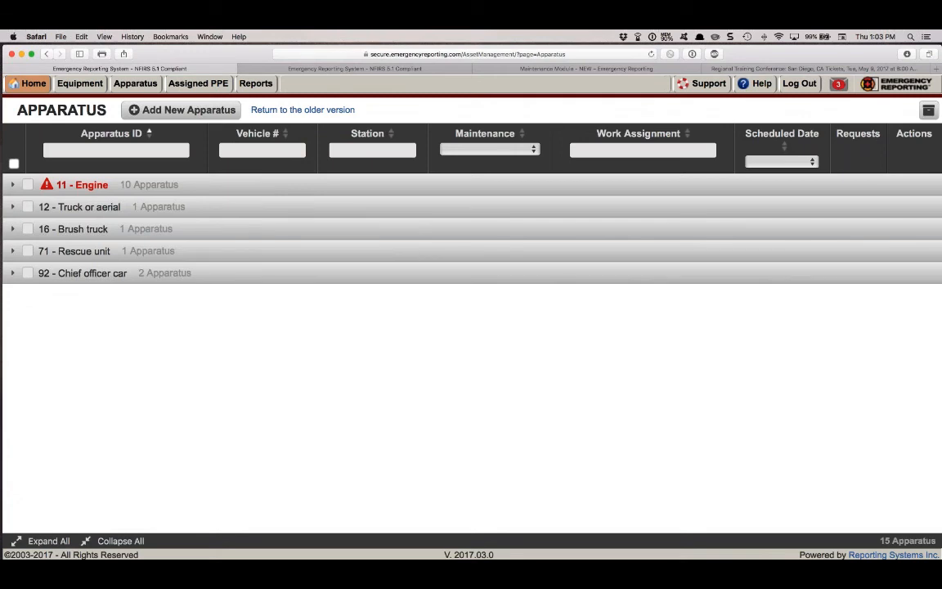
pyautogui.click(69, 83)
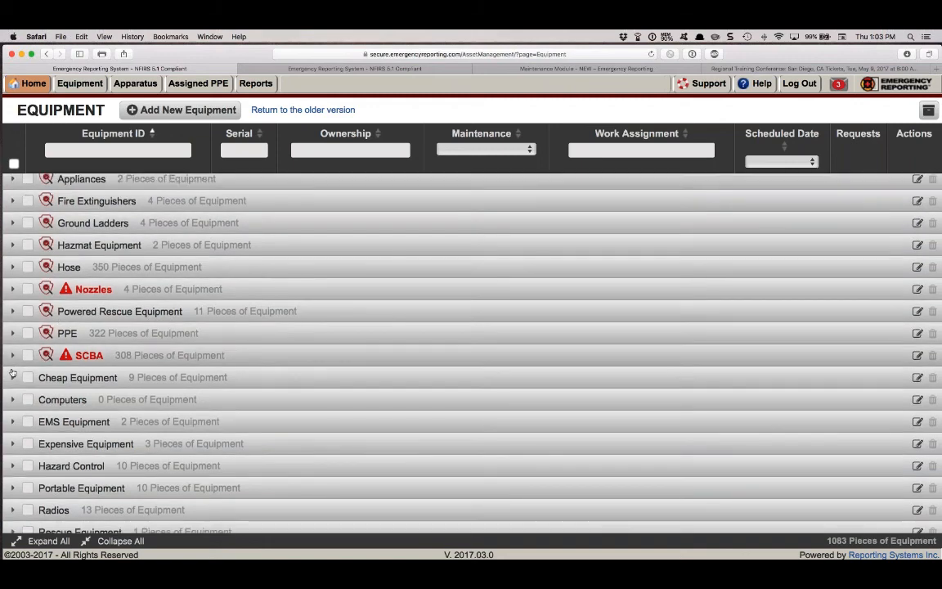
# - Expand the Hose category in the equipment list and its 2.5 subcategory
pyautogui.scroll(-2, 13, 372)
pyautogui.scroll(-3, 13, 372)
pyautogui.scroll(5, 11, 373)
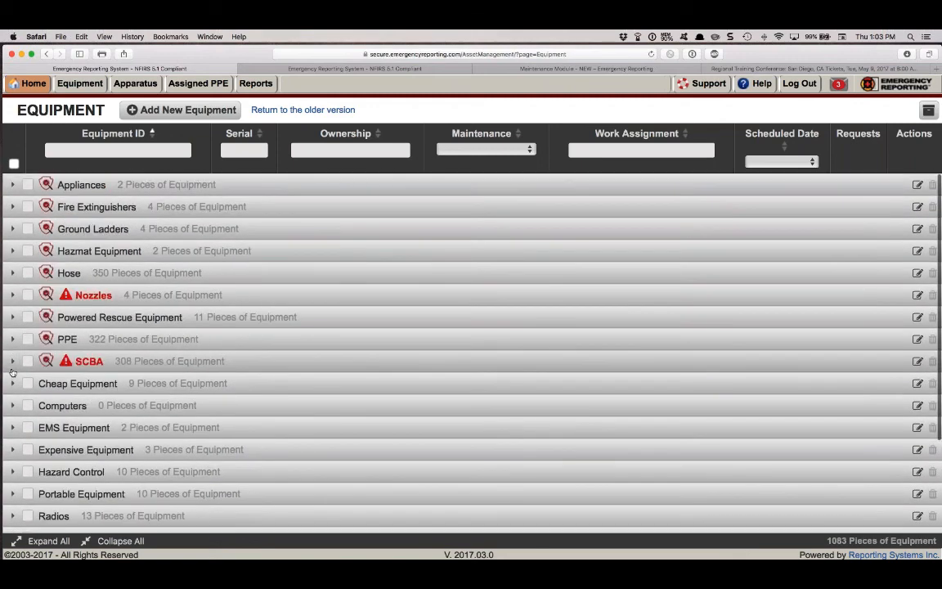
pyautogui.click(12, 274)
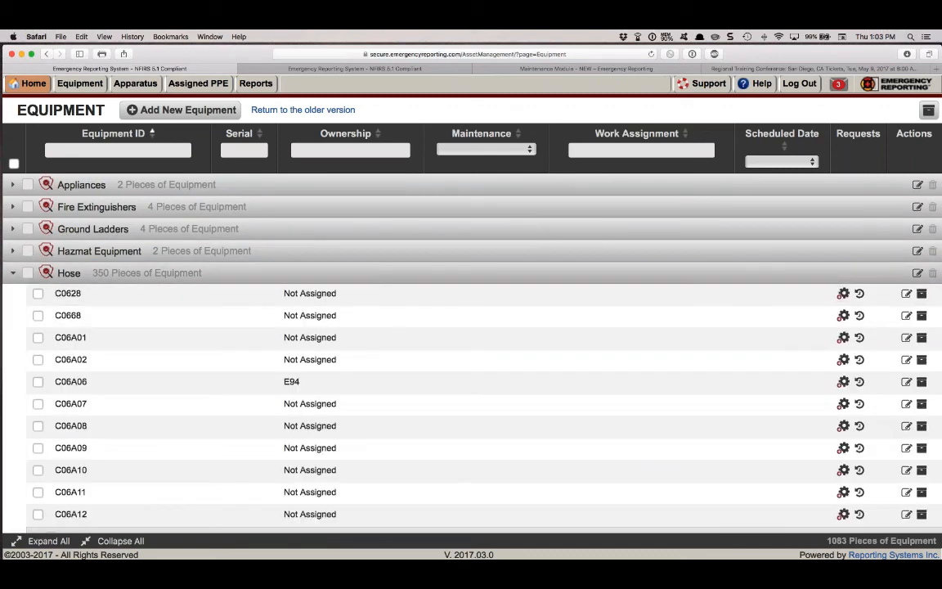
pyautogui.scroll(-7, 14, 281)
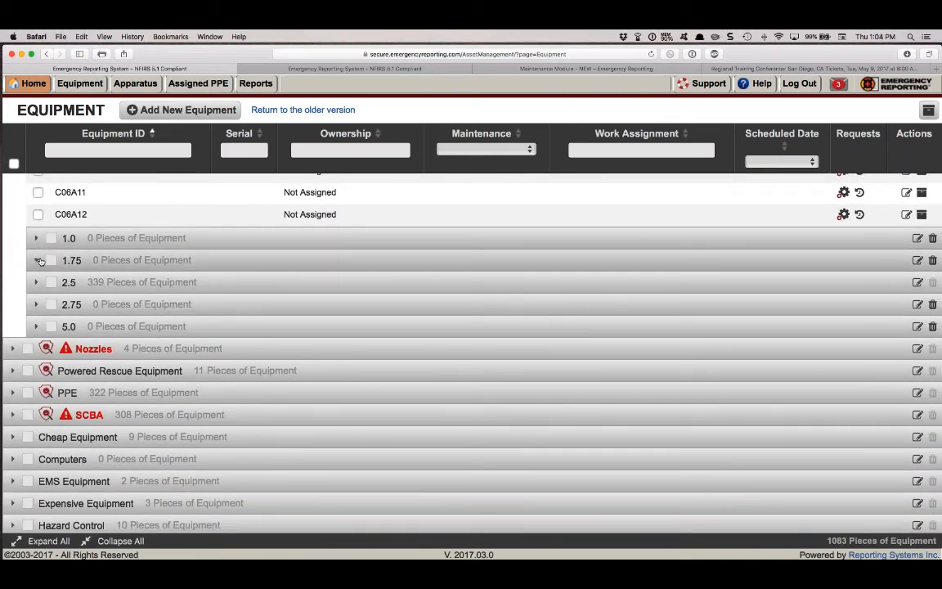
pyautogui.click(36, 282)
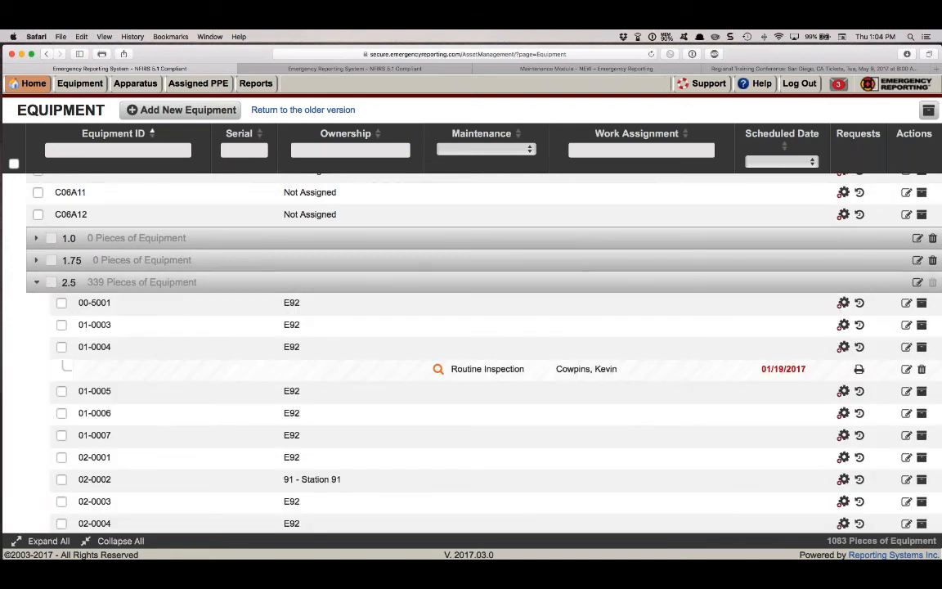
# - Select only the equipment in the 2.5 hose subcategory for a bulk operation
pyautogui.click(13, 164)
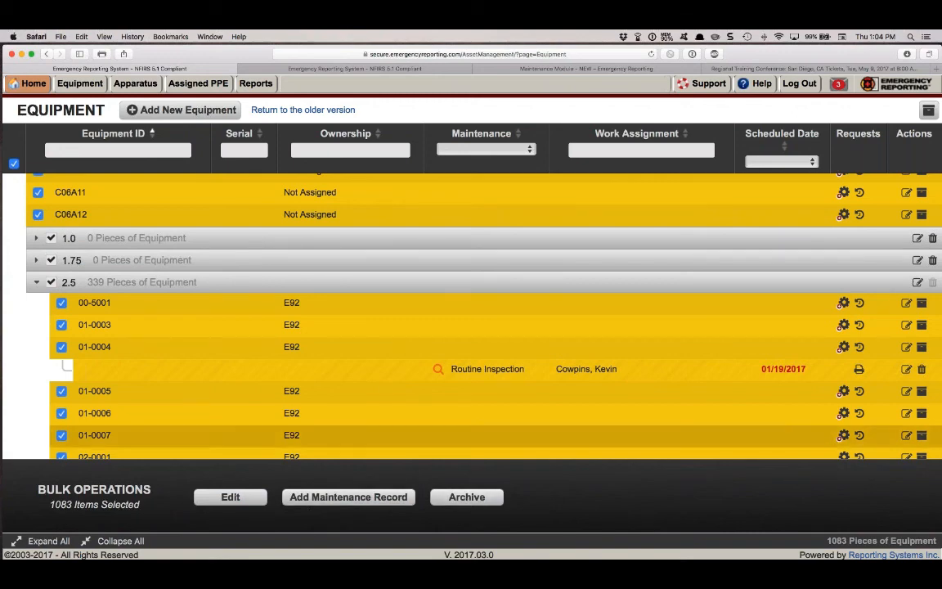
pyautogui.click(13, 165)
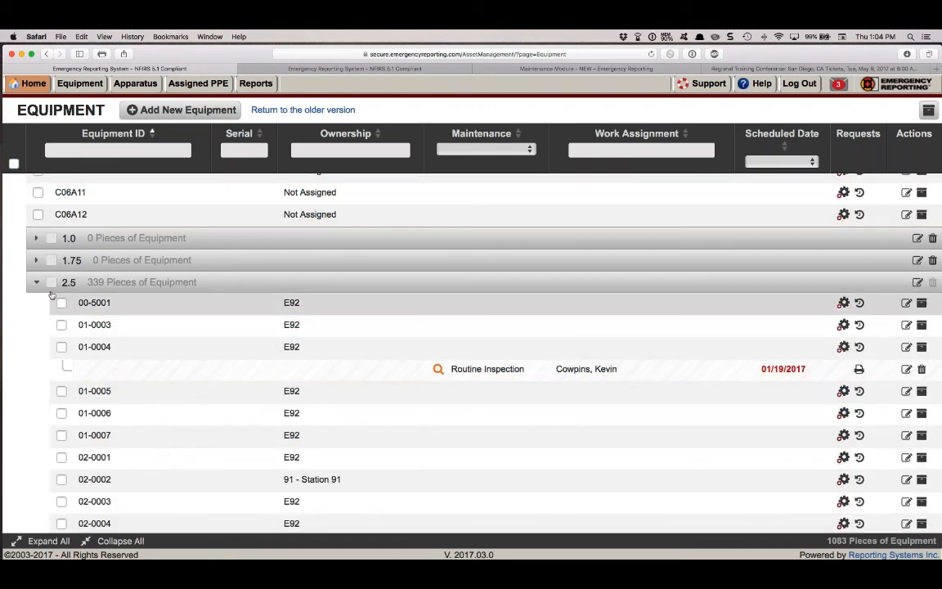
pyautogui.click(51, 283)
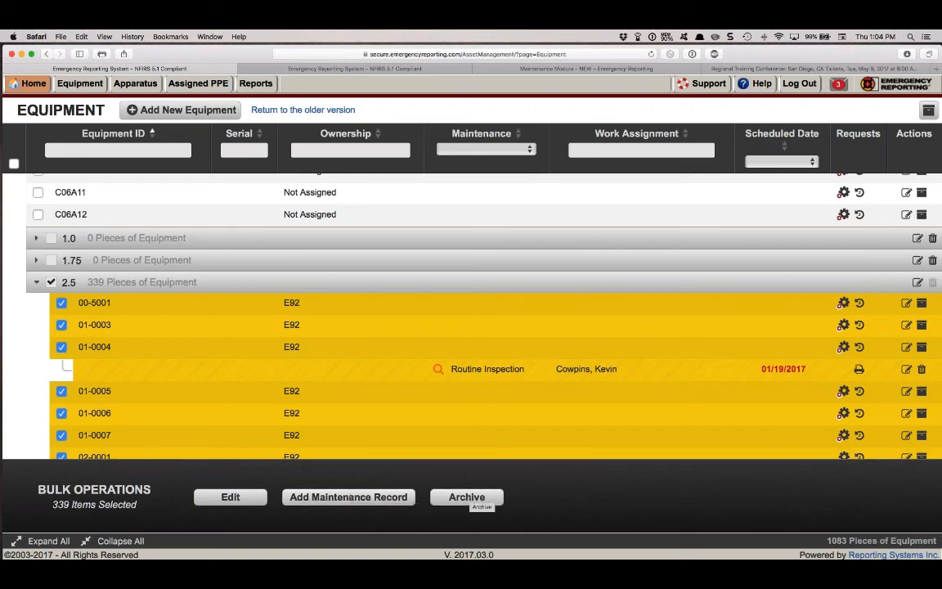
# - Start a bulk maintenance record for the selected hoses with type Routine Cleaning and title "Cleaned all 2.5" hose"
pyautogui.click(336, 498)
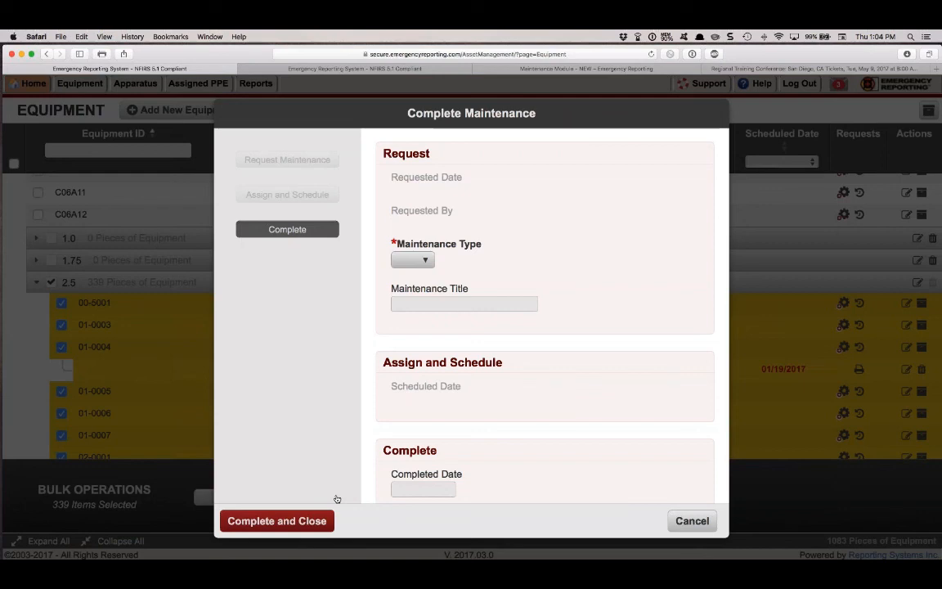
pyautogui.click(412, 260)
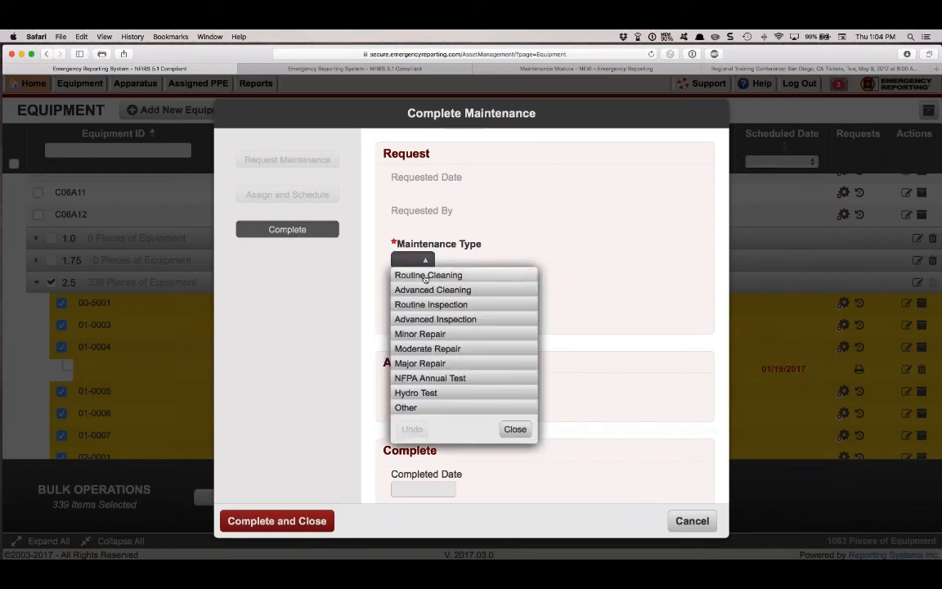
pyautogui.click(425, 276)
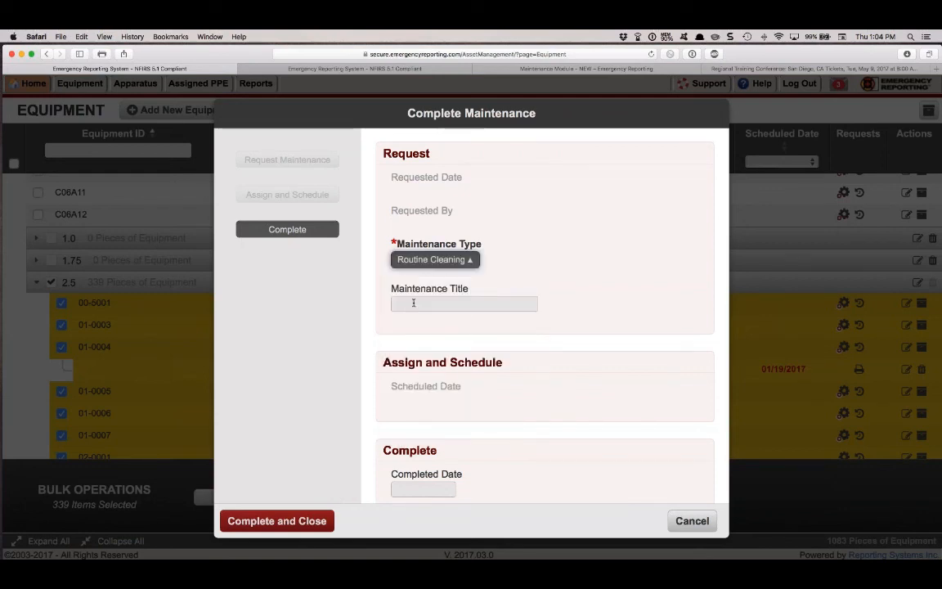
pyautogui.click(413, 303)
pyautogui.write('CLe')
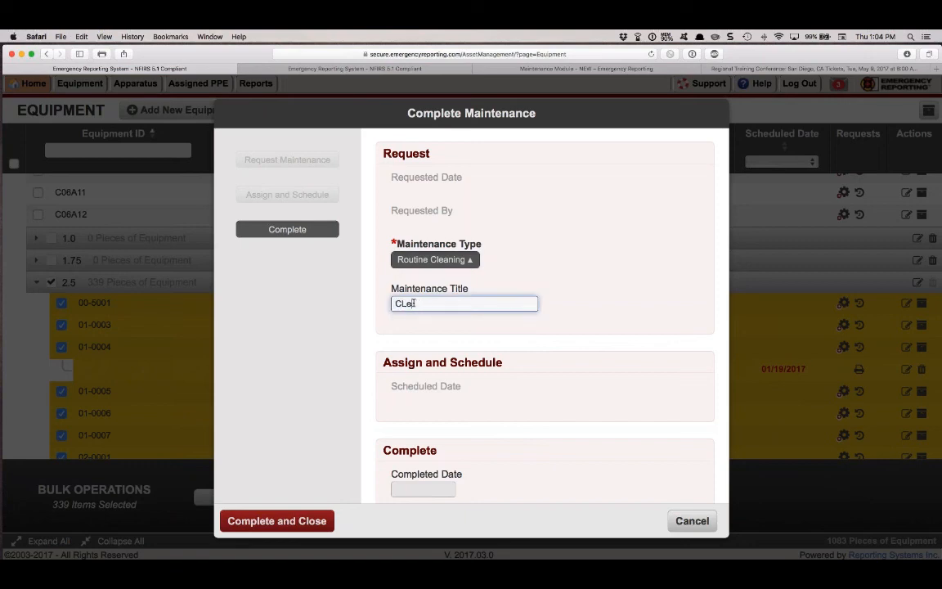
pyautogui.press('BackSpace')
pyautogui.press('BackSpace')
pyautogui.write('leaned all 2.5" hose')
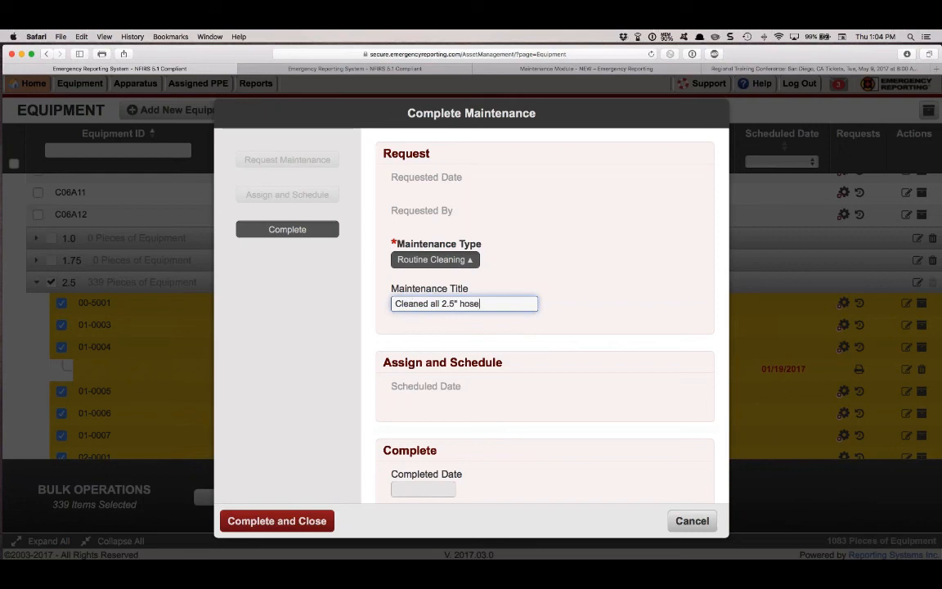
# - Set the completed date to 02/02/2017, mark the cleaning as completed by personnel, and complete the bulk record
pyautogui.scroll(-1, 431, 378)
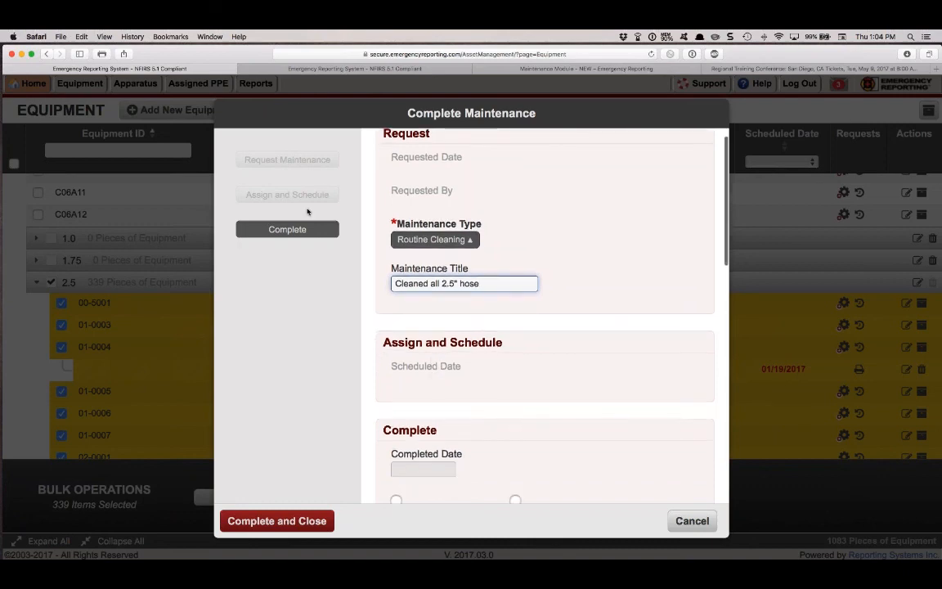
pyautogui.scroll(-6, 544, 327)
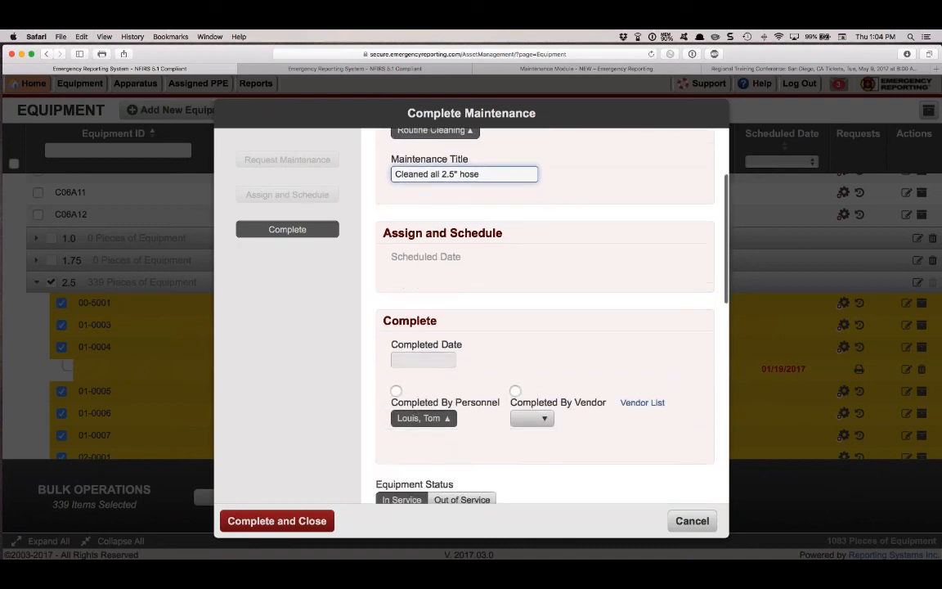
pyautogui.click(423, 313)
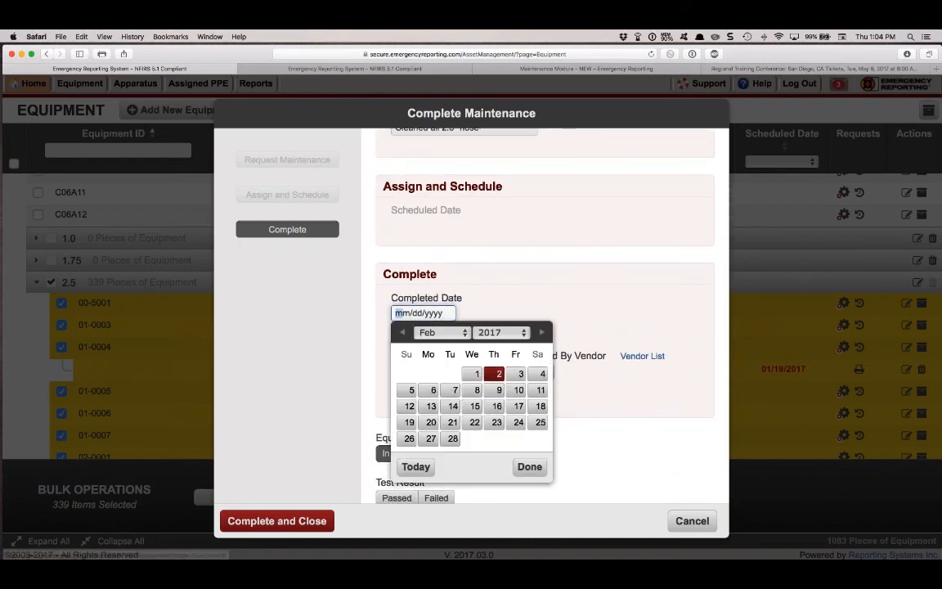
pyautogui.click(495, 379)
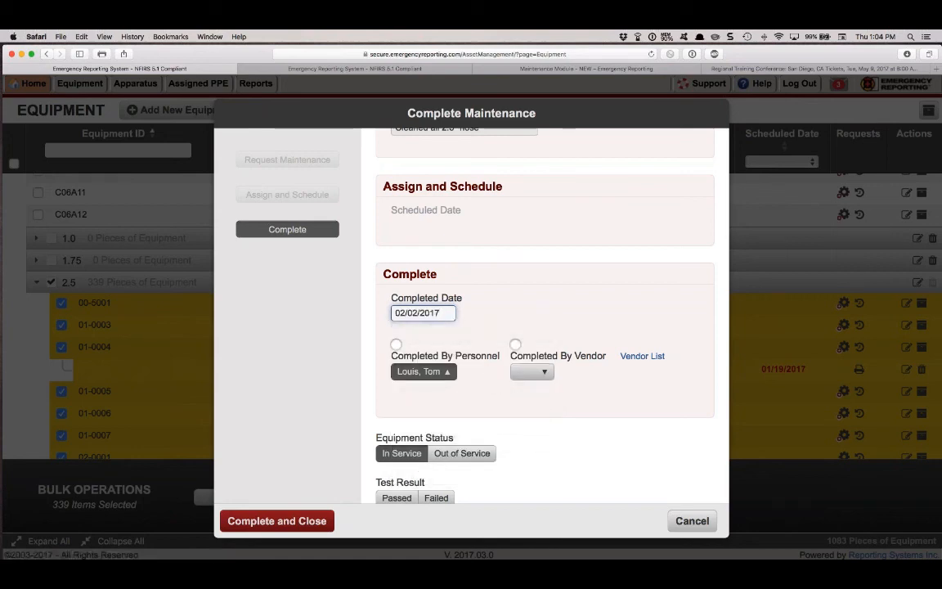
pyautogui.scroll(-4, 404, 363)
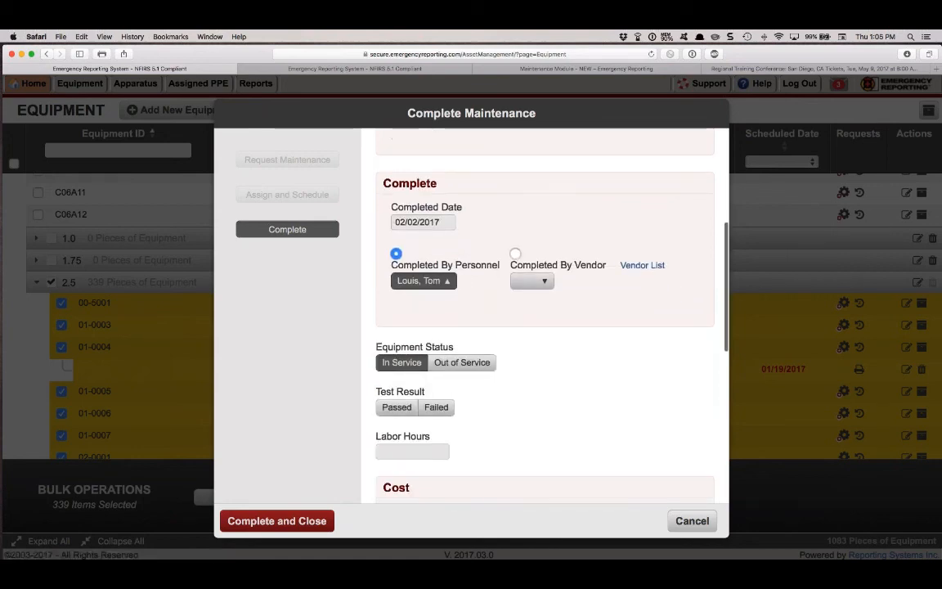
pyautogui.scroll(-2, 401, 413)
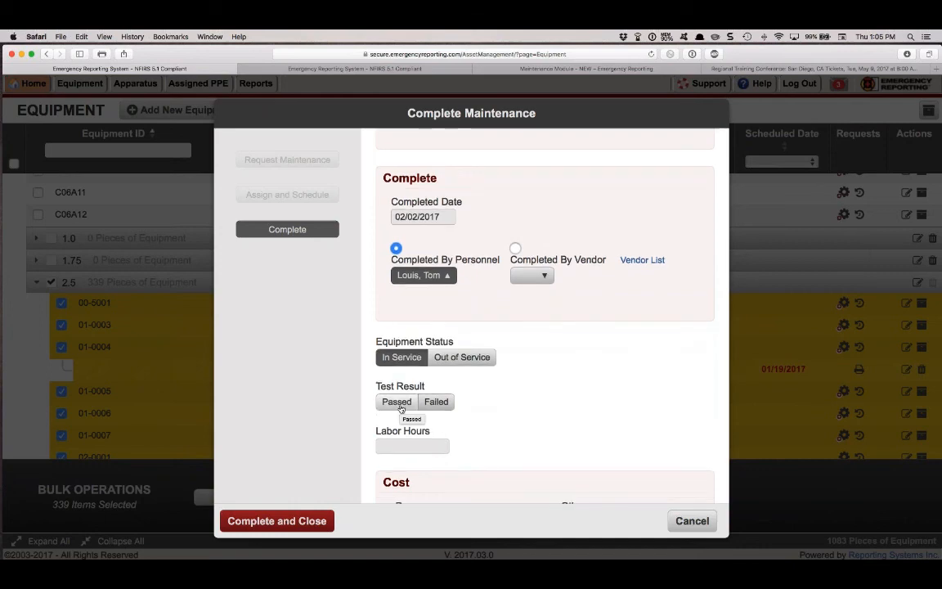
pyautogui.scroll(-4, 401, 408)
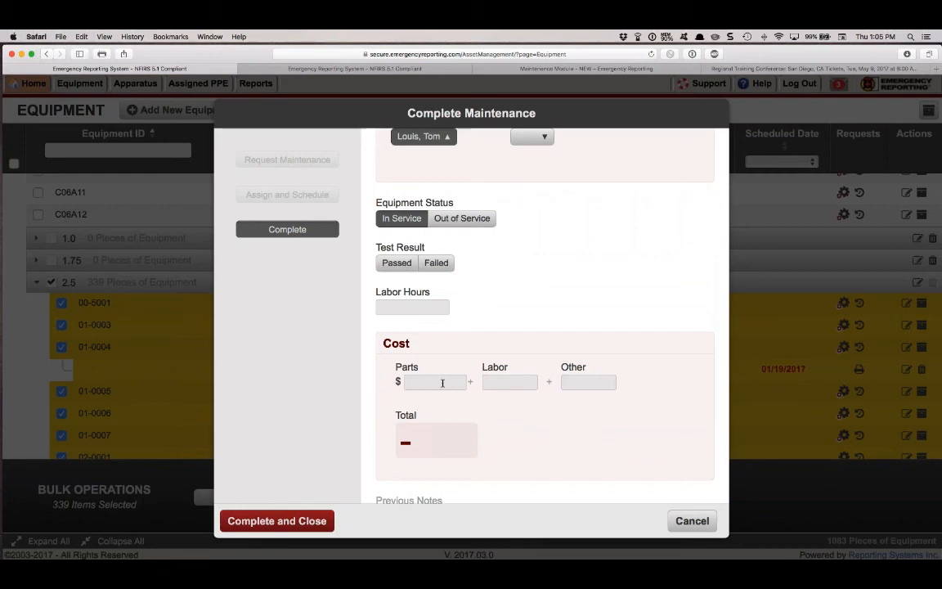
pyautogui.scroll(-3, 442, 381)
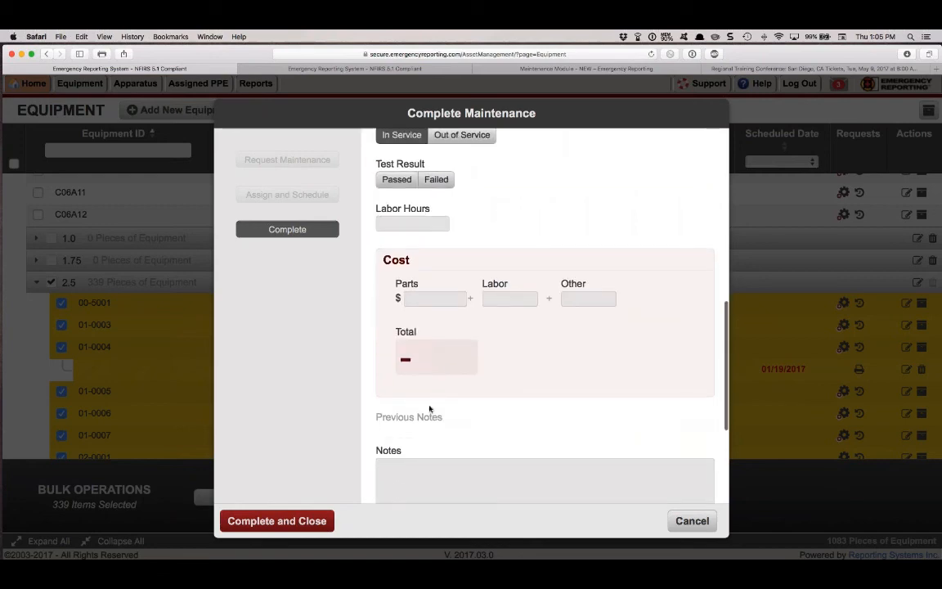
pyautogui.scroll(-2, 429, 409)
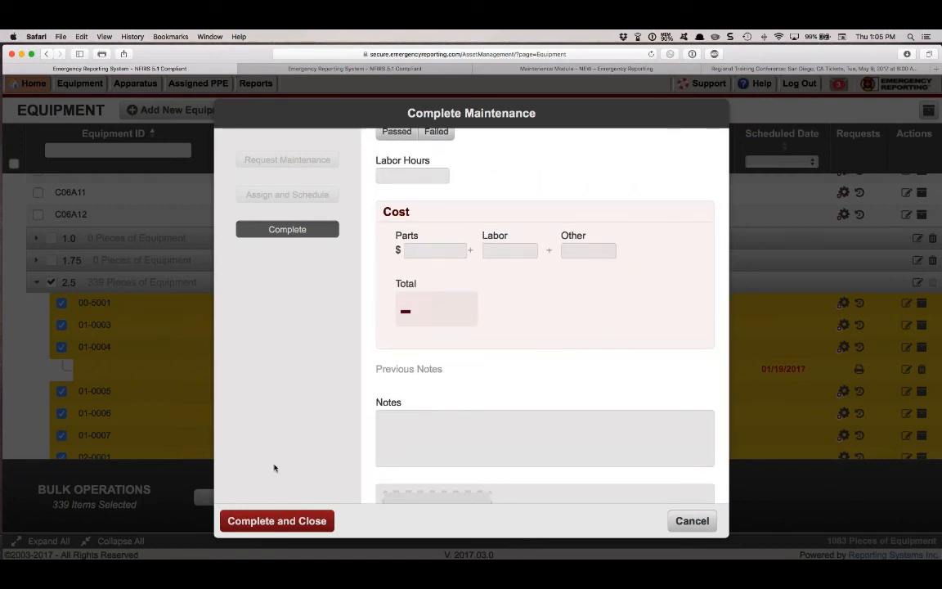
pyautogui.click(276, 521)
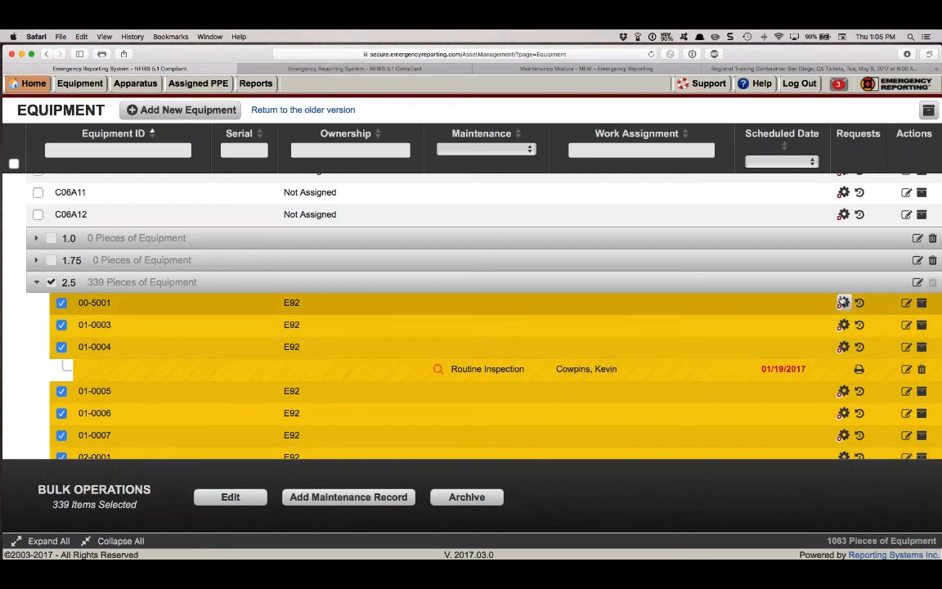
# - Review the maintenance history of hose 00-5001 for the routine cleaning entry and close it
pyautogui.click(860, 303)
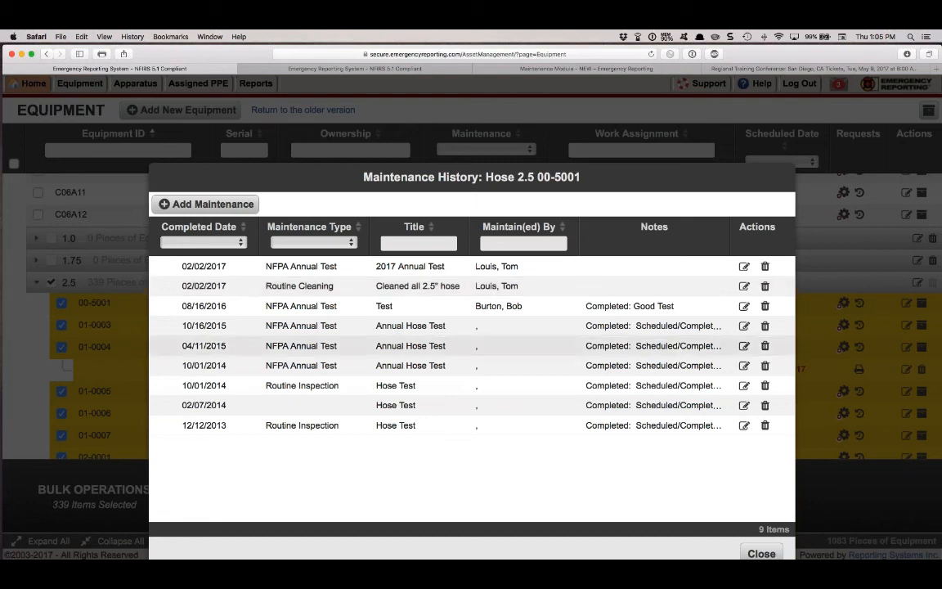
pyautogui.click(760, 554)
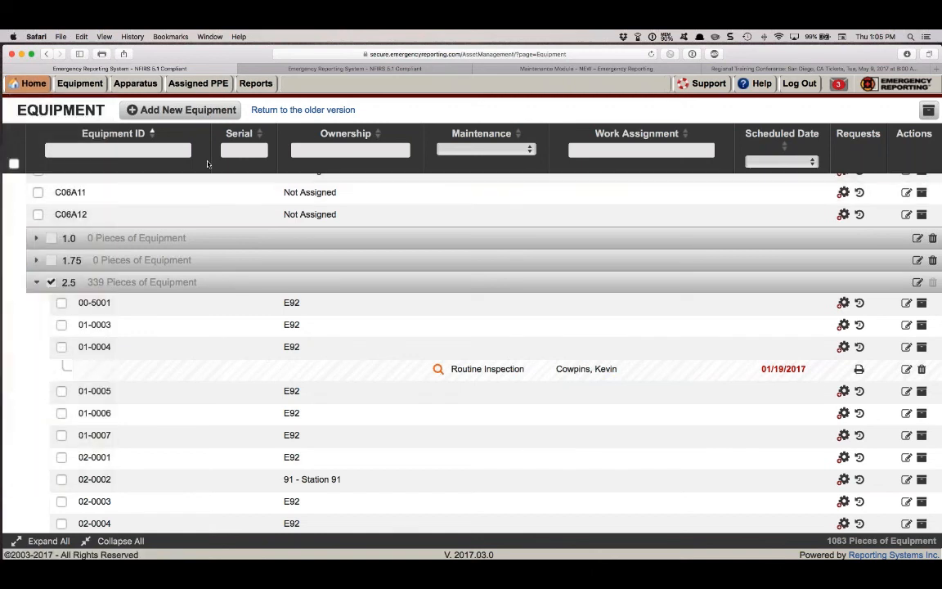
# - Filter the equipment list to Advanced Inspection maintenance to check the matching items, and clear the filter
pyautogui.click(529, 150)
pyautogui.click(514, 162)
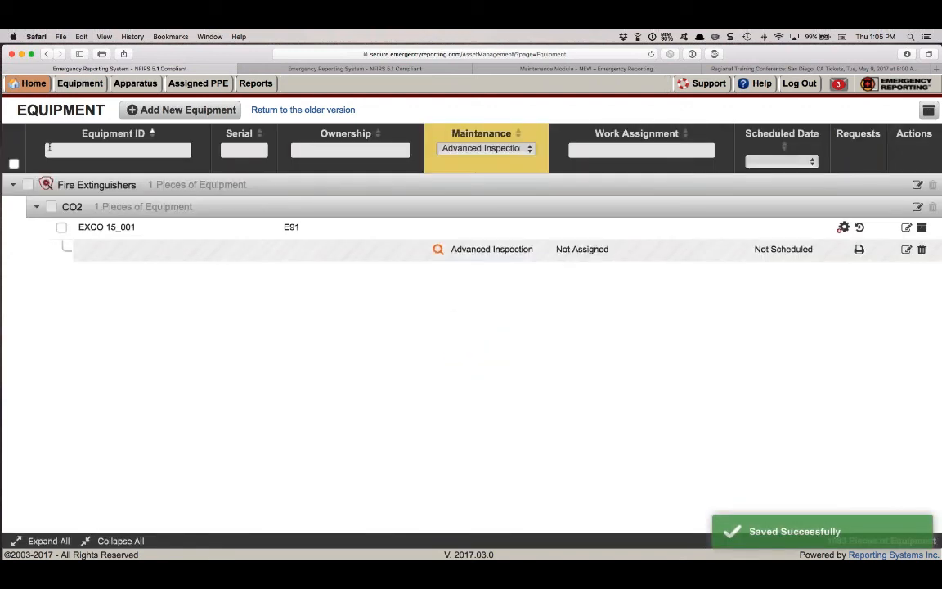
pyautogui.click(528, 148)
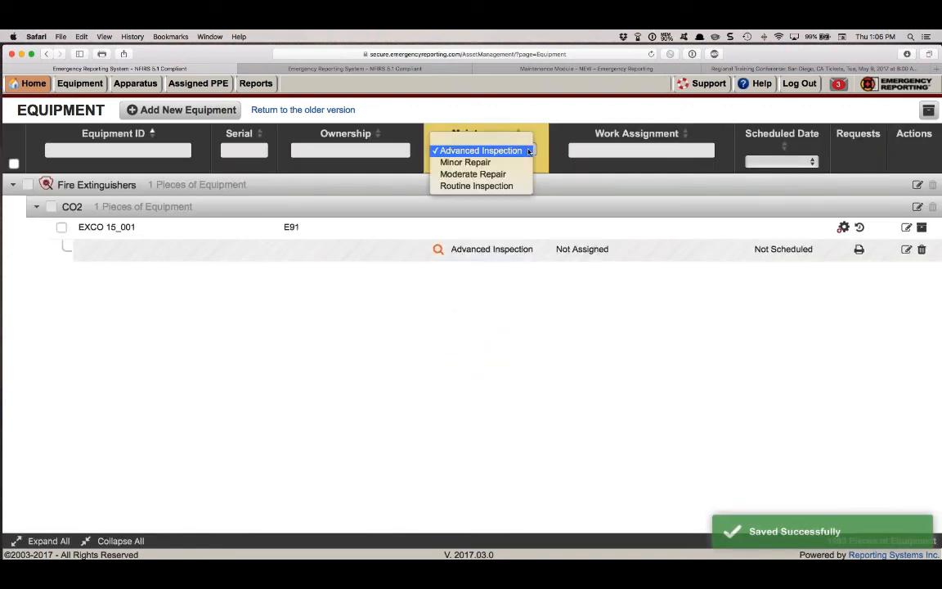
pyautogui.click(521, 143)
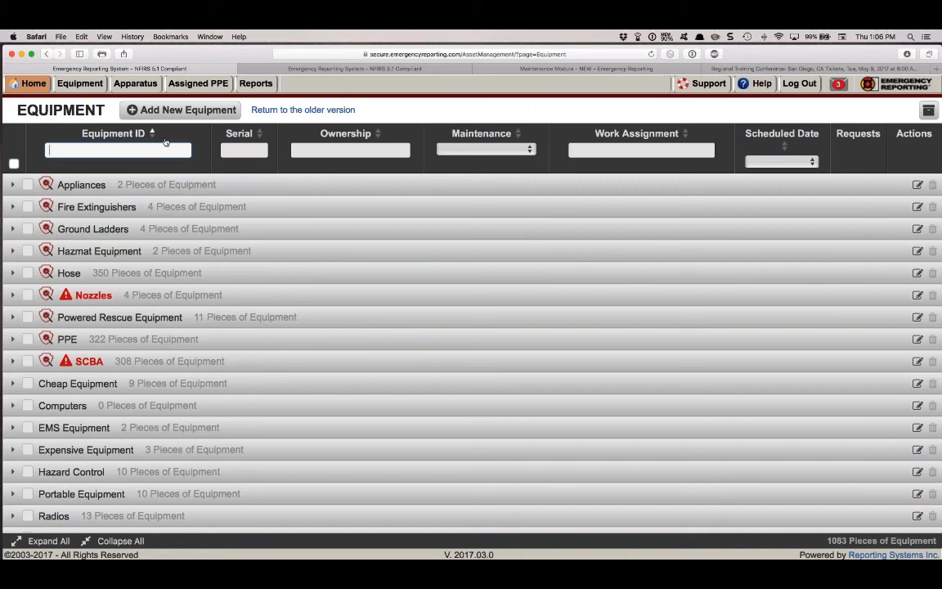
# - Filter the equipment list by Moderate Repair maintenance to check the matches, and switch the filter to Routine Inspection
pyautogui.click(490, 149)
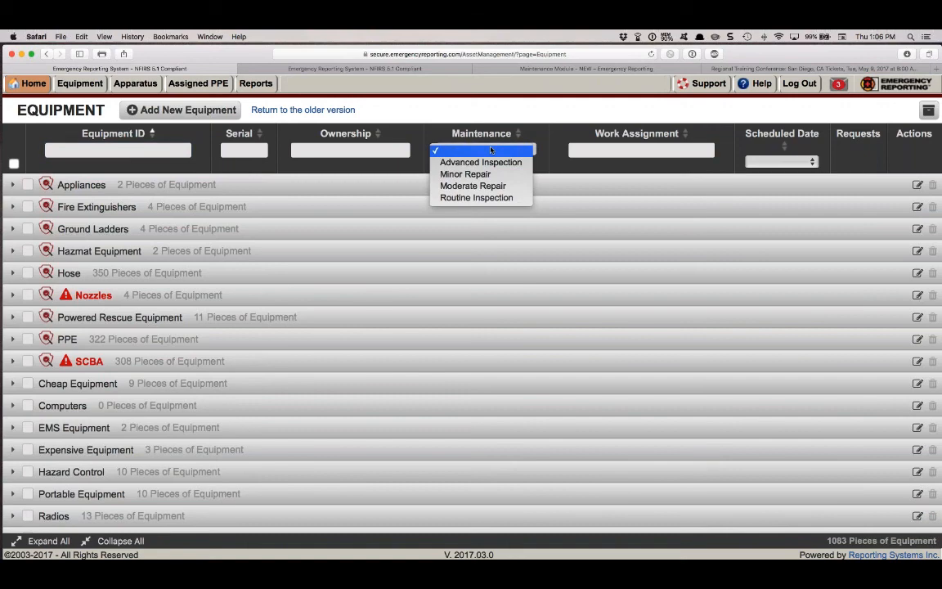
pyautogui.click(470, 187)
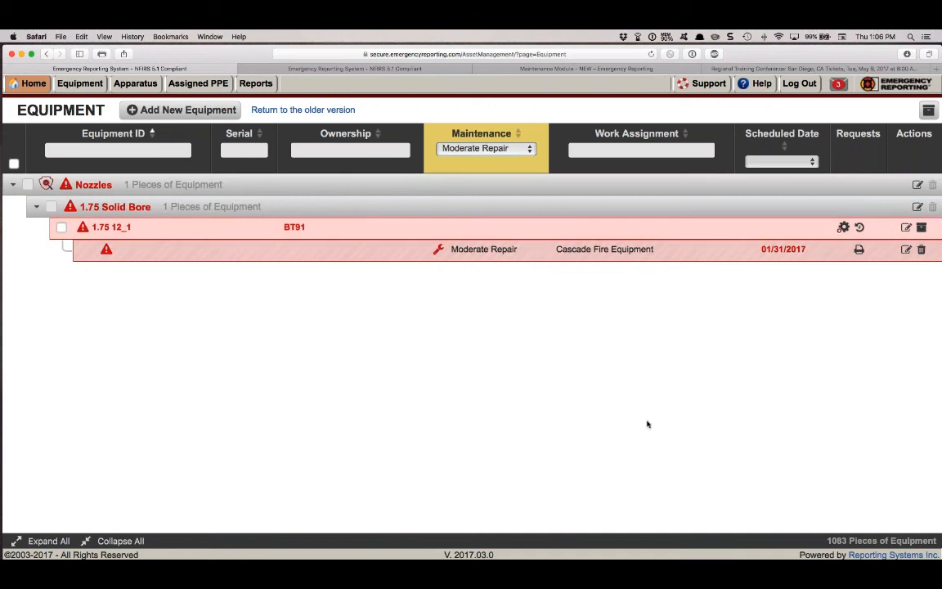
pyautogui.click(476, 147)
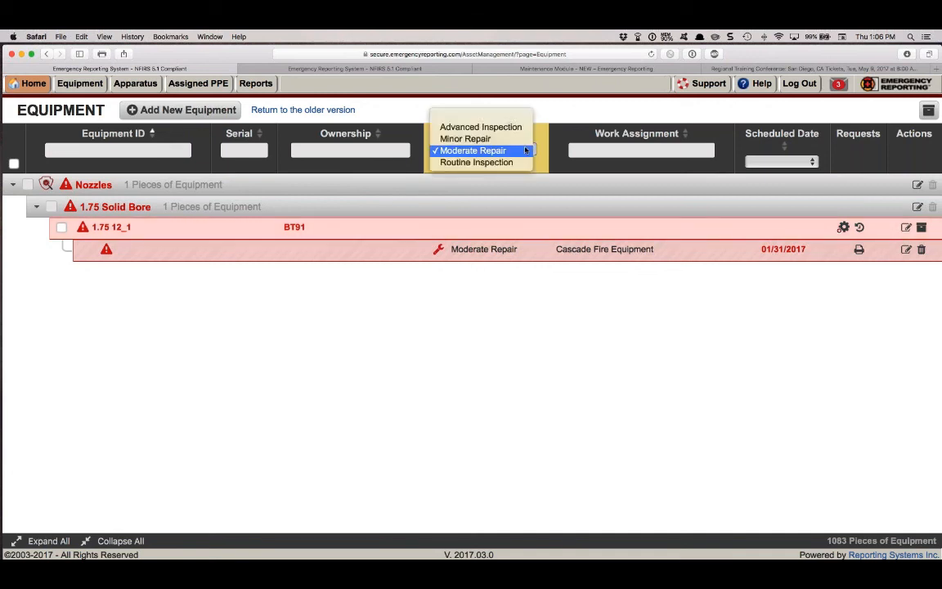
pyautogui.click(513, 162)
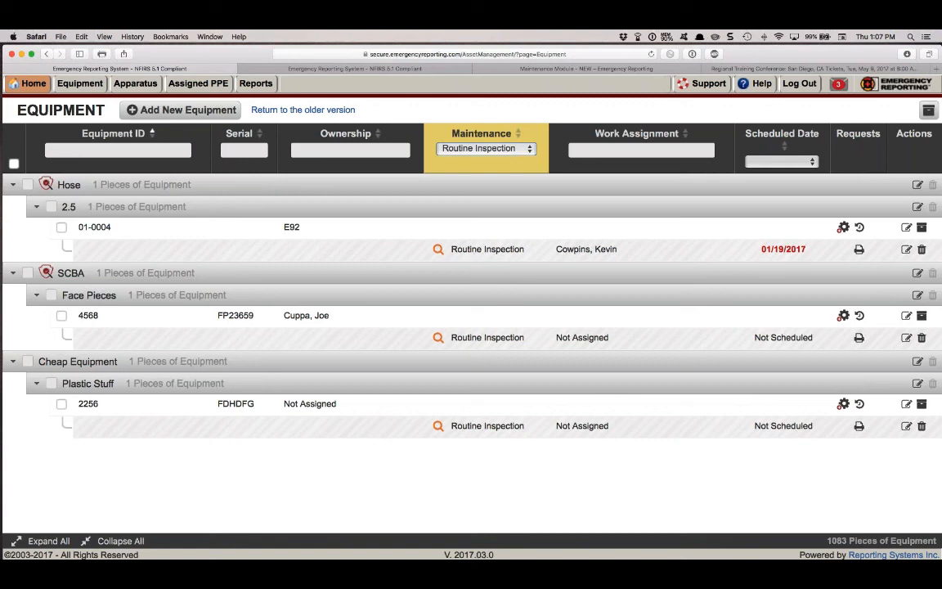
# - Open the Administration module in a new browser tab and close the duplicate Emergency Reporting and Maintenance Module article tabs
pyautogui.moveTo(28, 88)
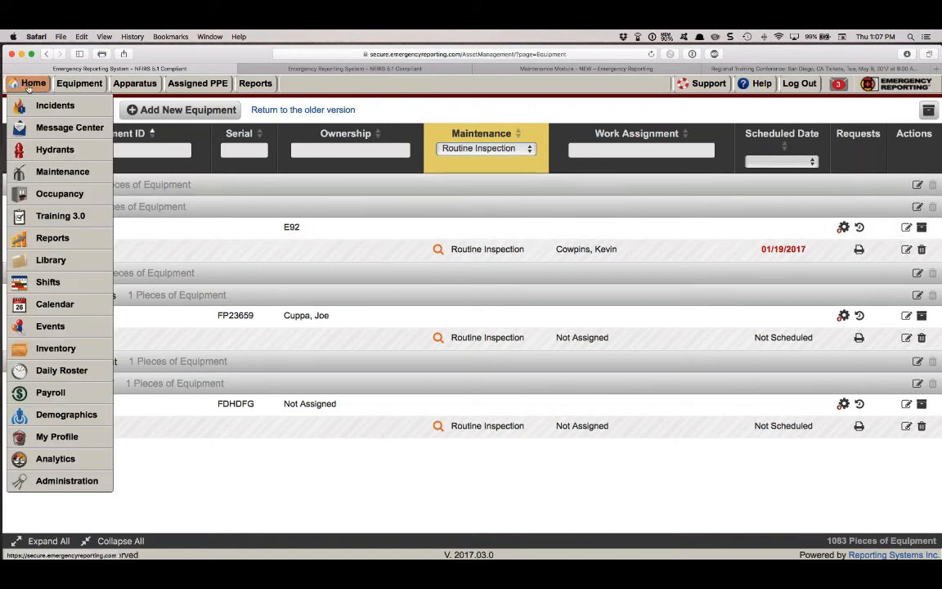
pyautogui.rightClick(55, 478)
pyautogui.click(82, 434)
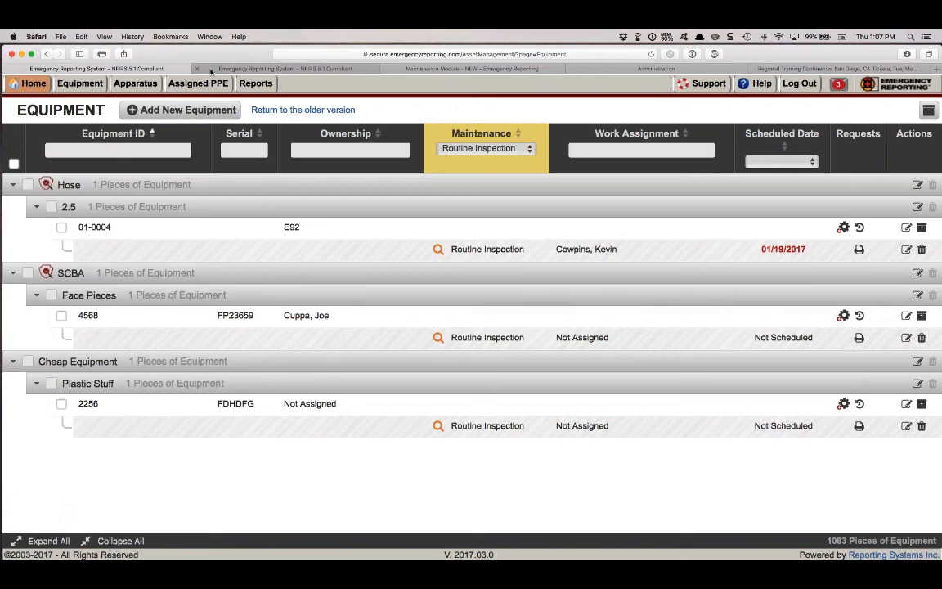
pyautogui.click(210, 69)
pyautogui.click(198, 68)
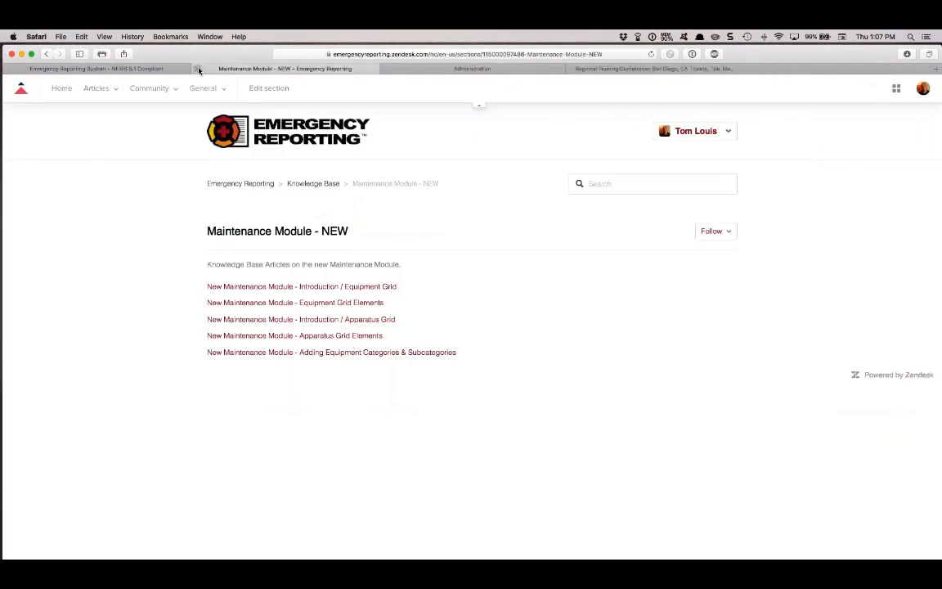
pyautogui.click(198, 69)
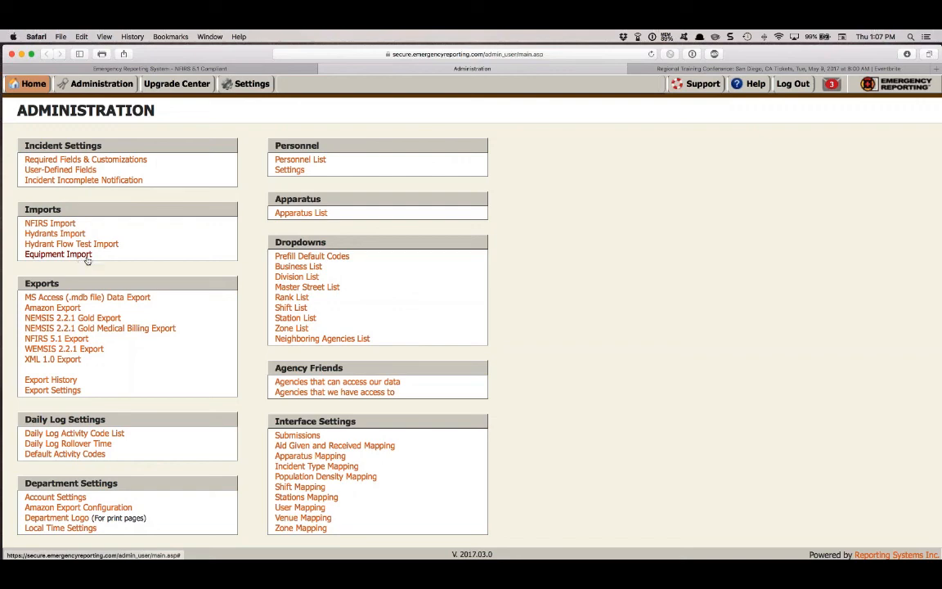
# - Examine the Equipment Import field requirements, template download and file upload area, and close the import without adding a file
pyautogui.click(57, 255)
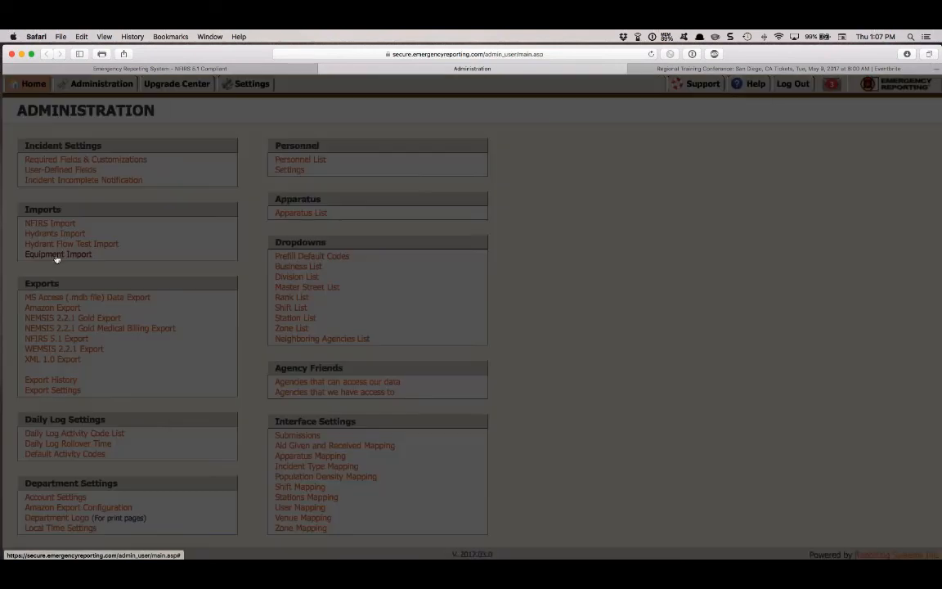
pyautogui.scroll(-3, 223, 215)
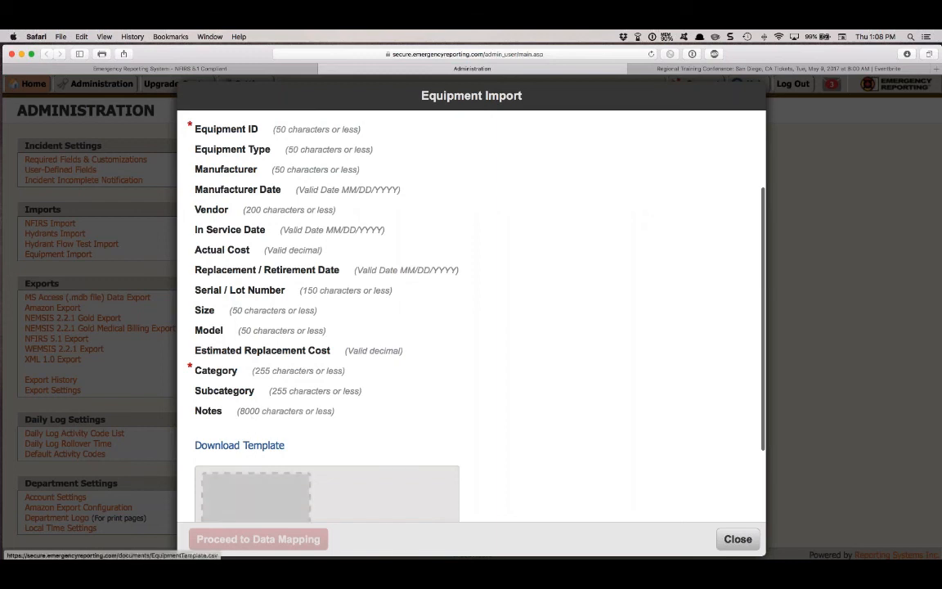
pyautogui.scroll(-2, 250, 417)
pyautogui.scroll(-1, 251, 426)
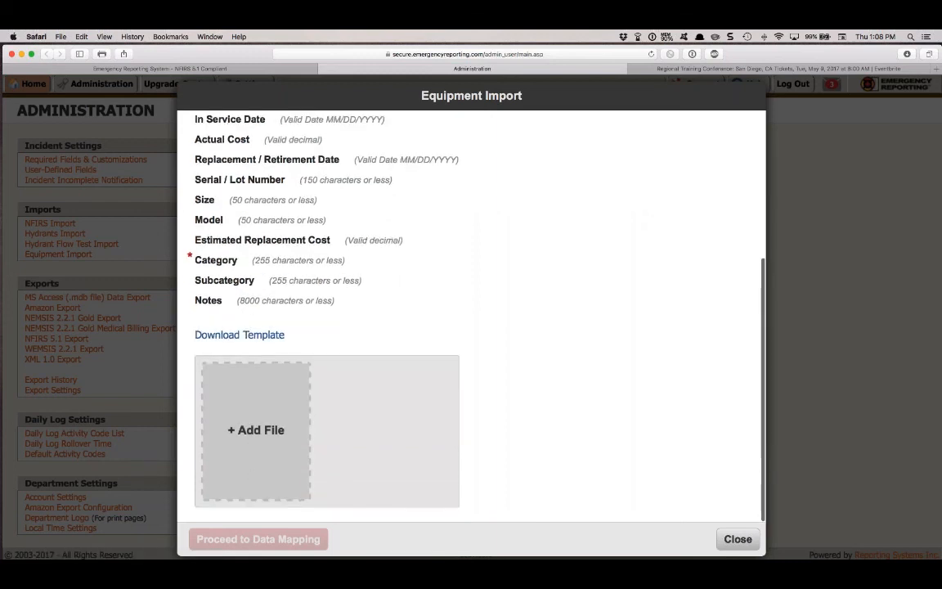
pyautogui.click(737, 539)
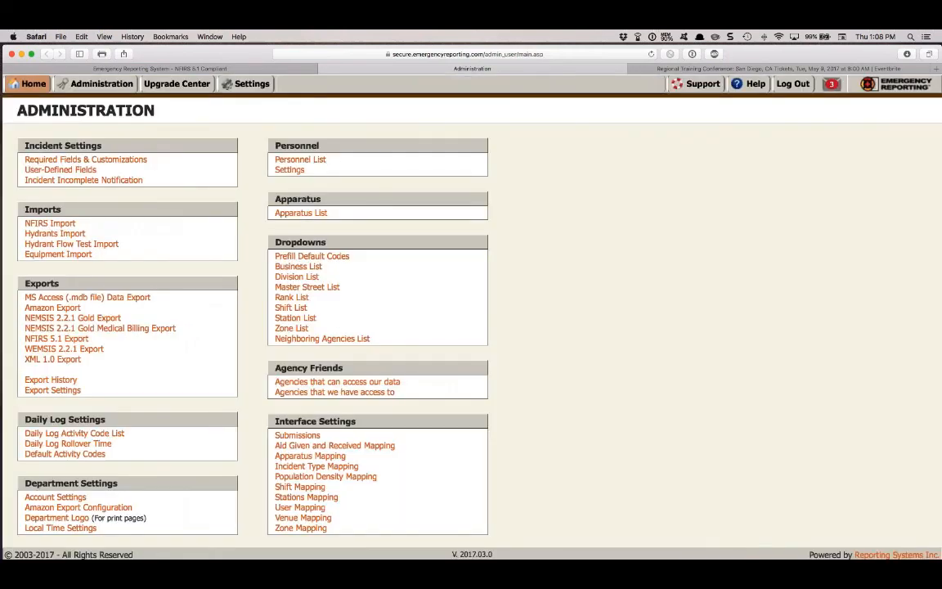